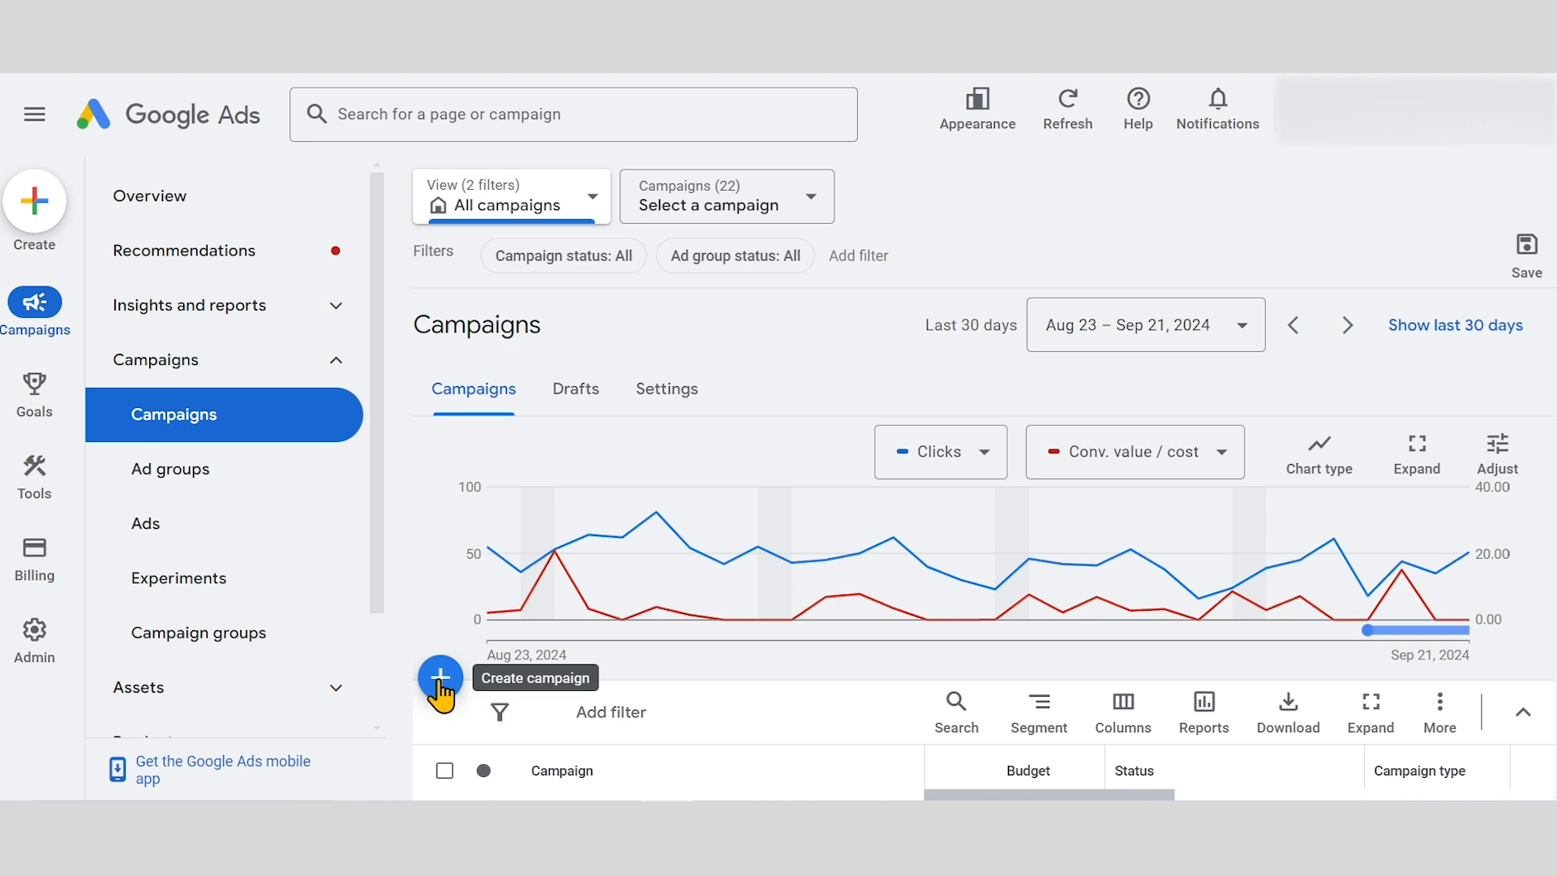
# Start a new campaign with the Sales objective and keep the default Purchases conversion goal
pyautogui.click(440, 679)
pyautogui.click(552, 605)
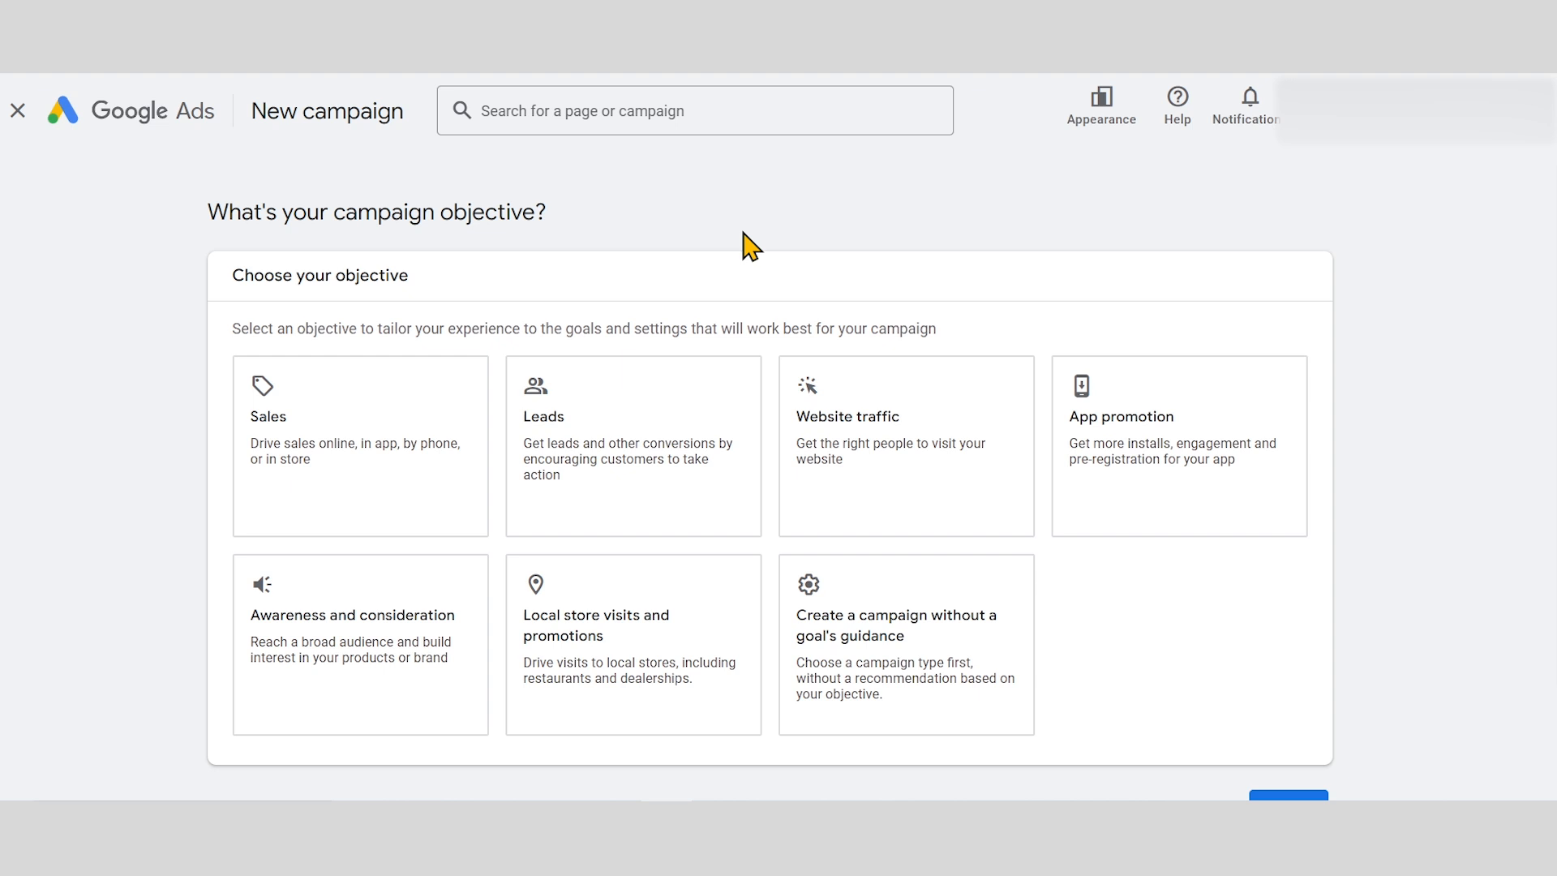
pyautogui.click(373, 369)
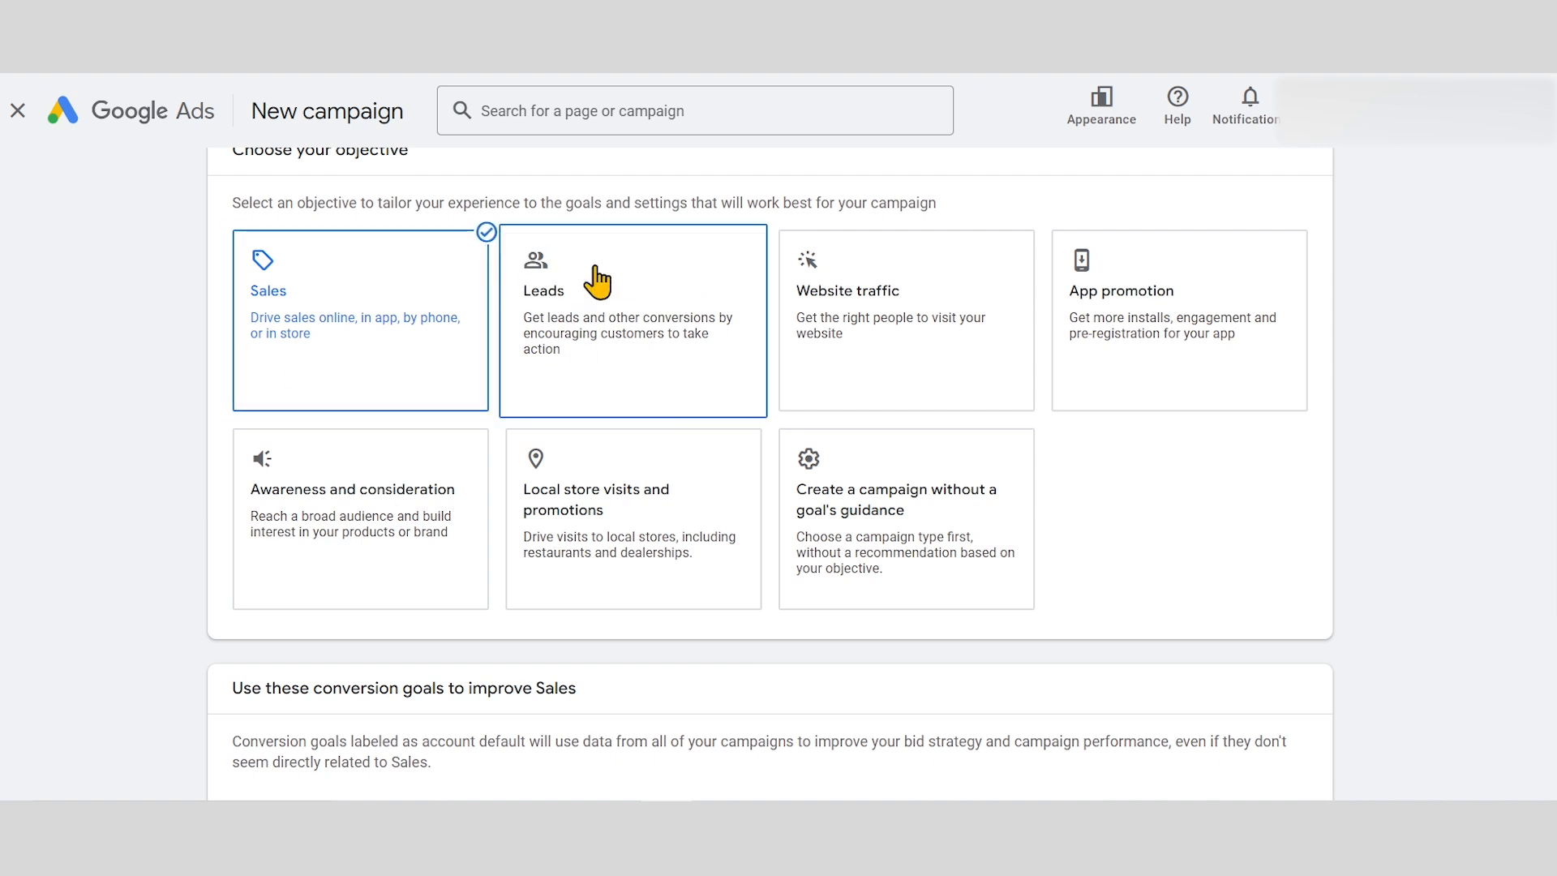
pyautogui.scroll(-3, 394, 442)
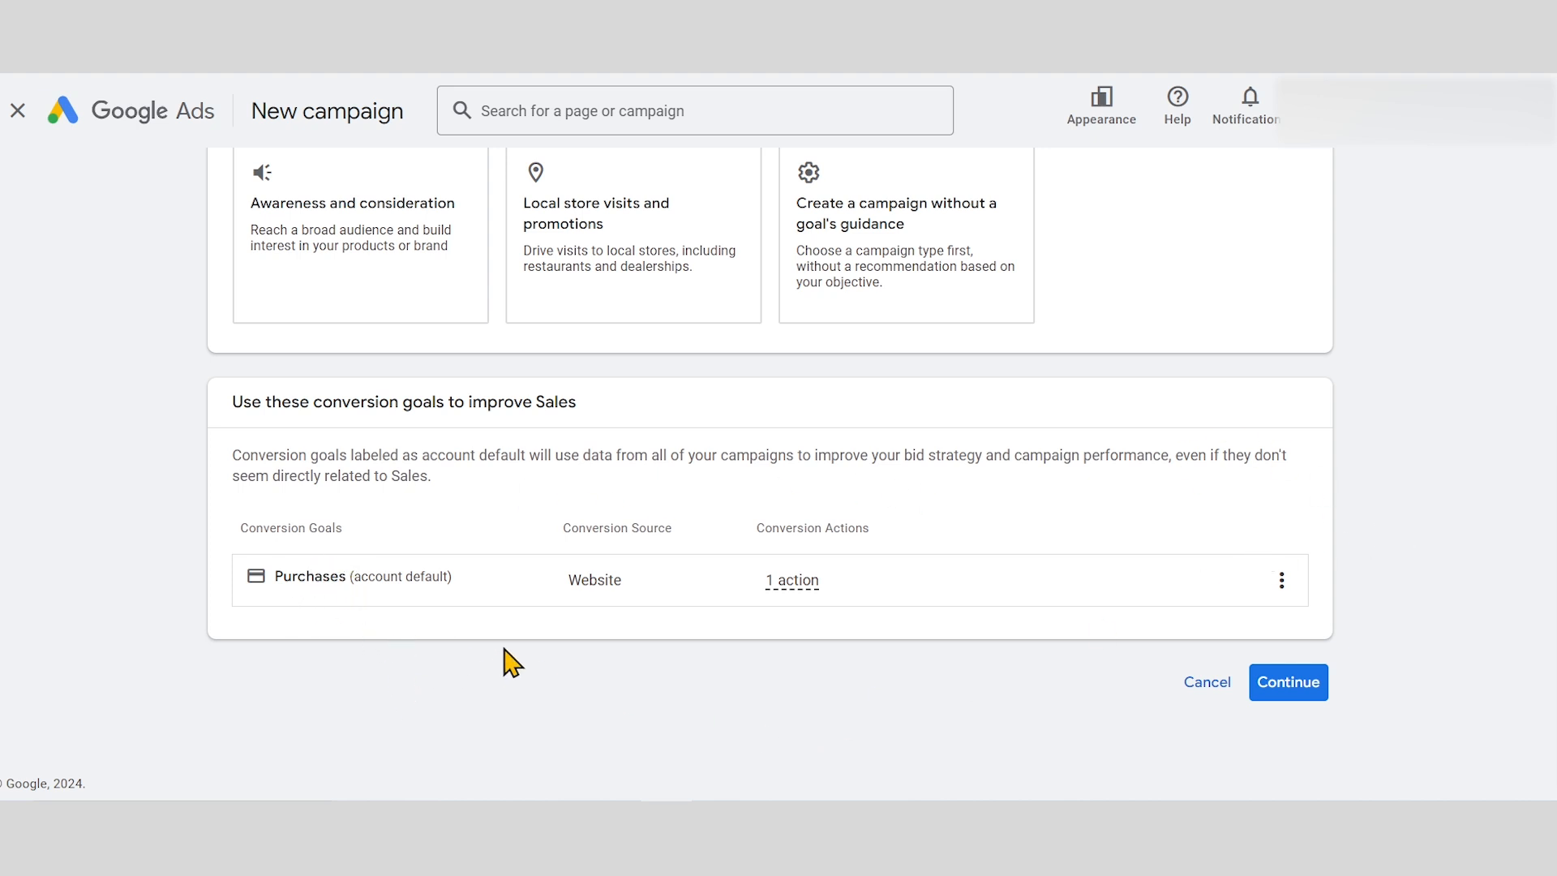
pyautogui.click(1312, 699)
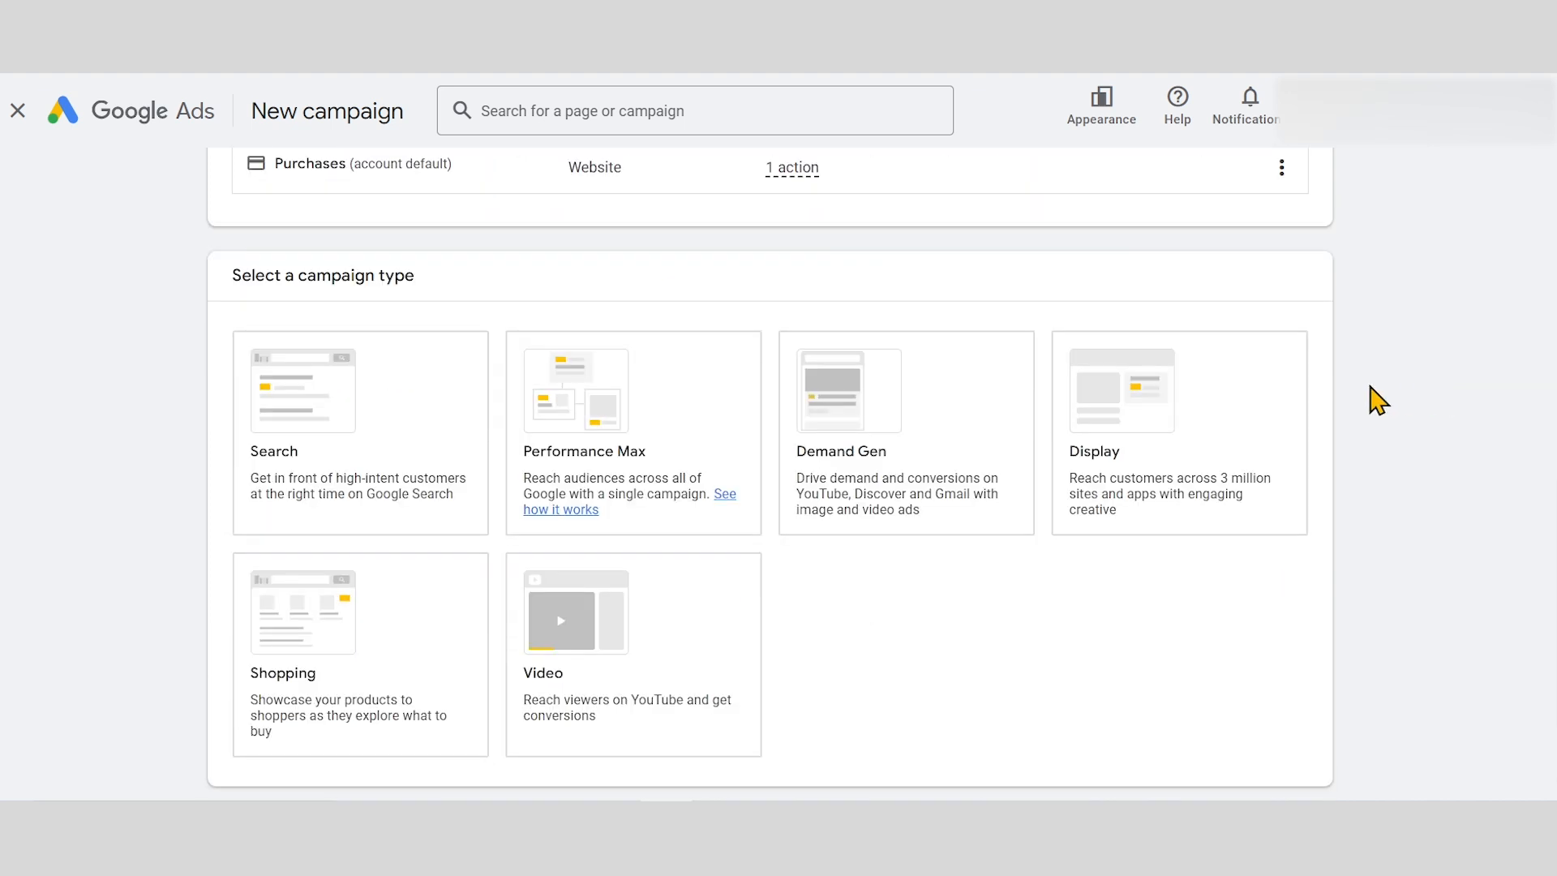
# Choose the Display campaign type and set the ad's landing page to myonlinebusiness.com
pyautogui.click(1180, 450)
pyautogui.click(500, 581)
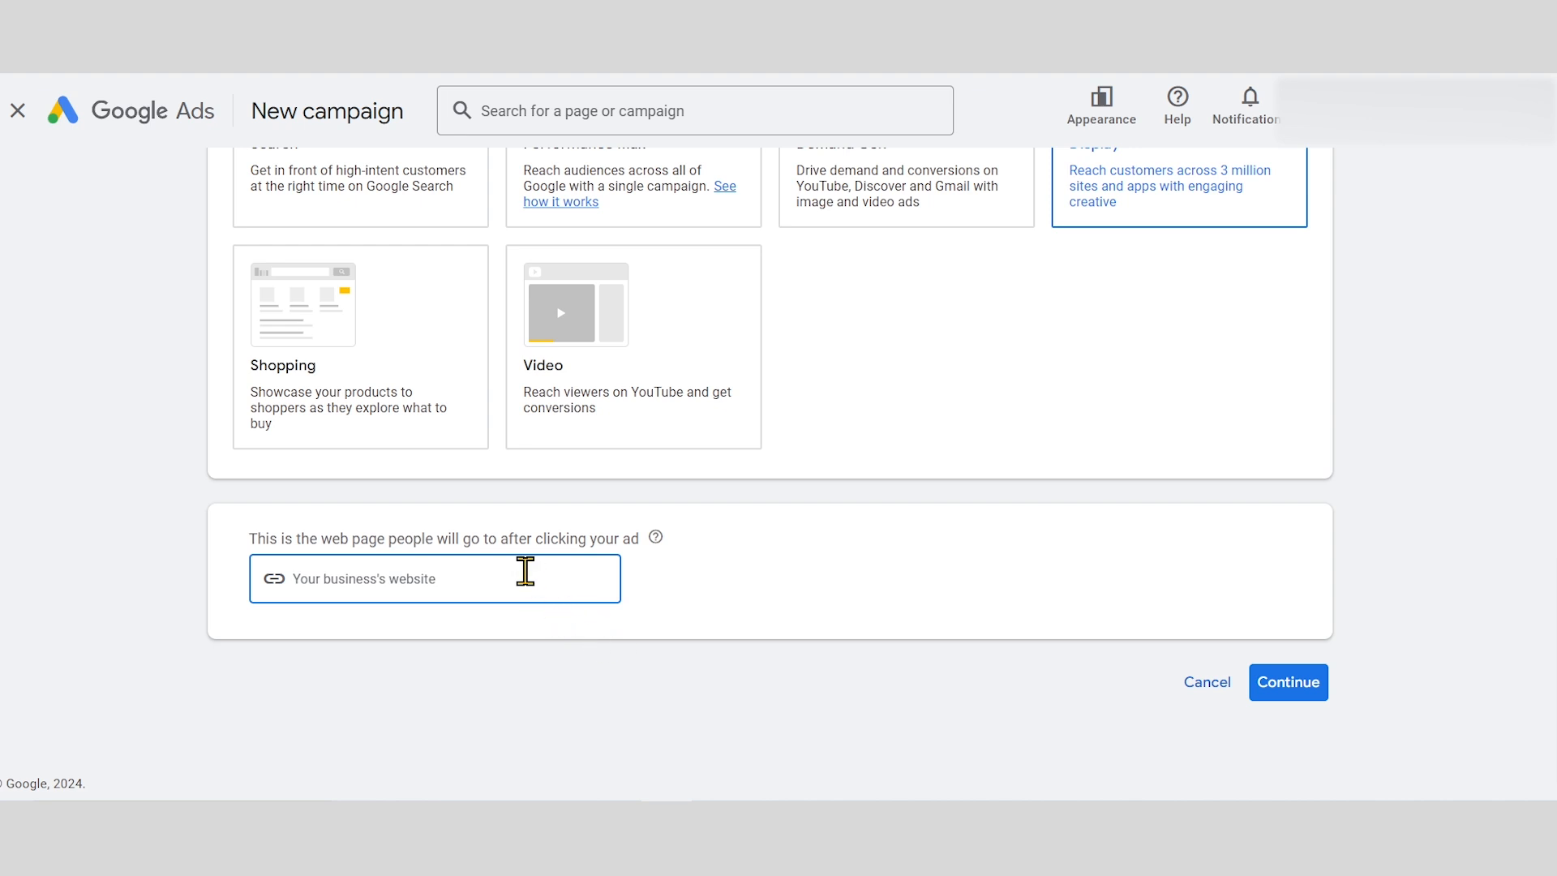
pyautogui.write('myonlinebusiness.com')
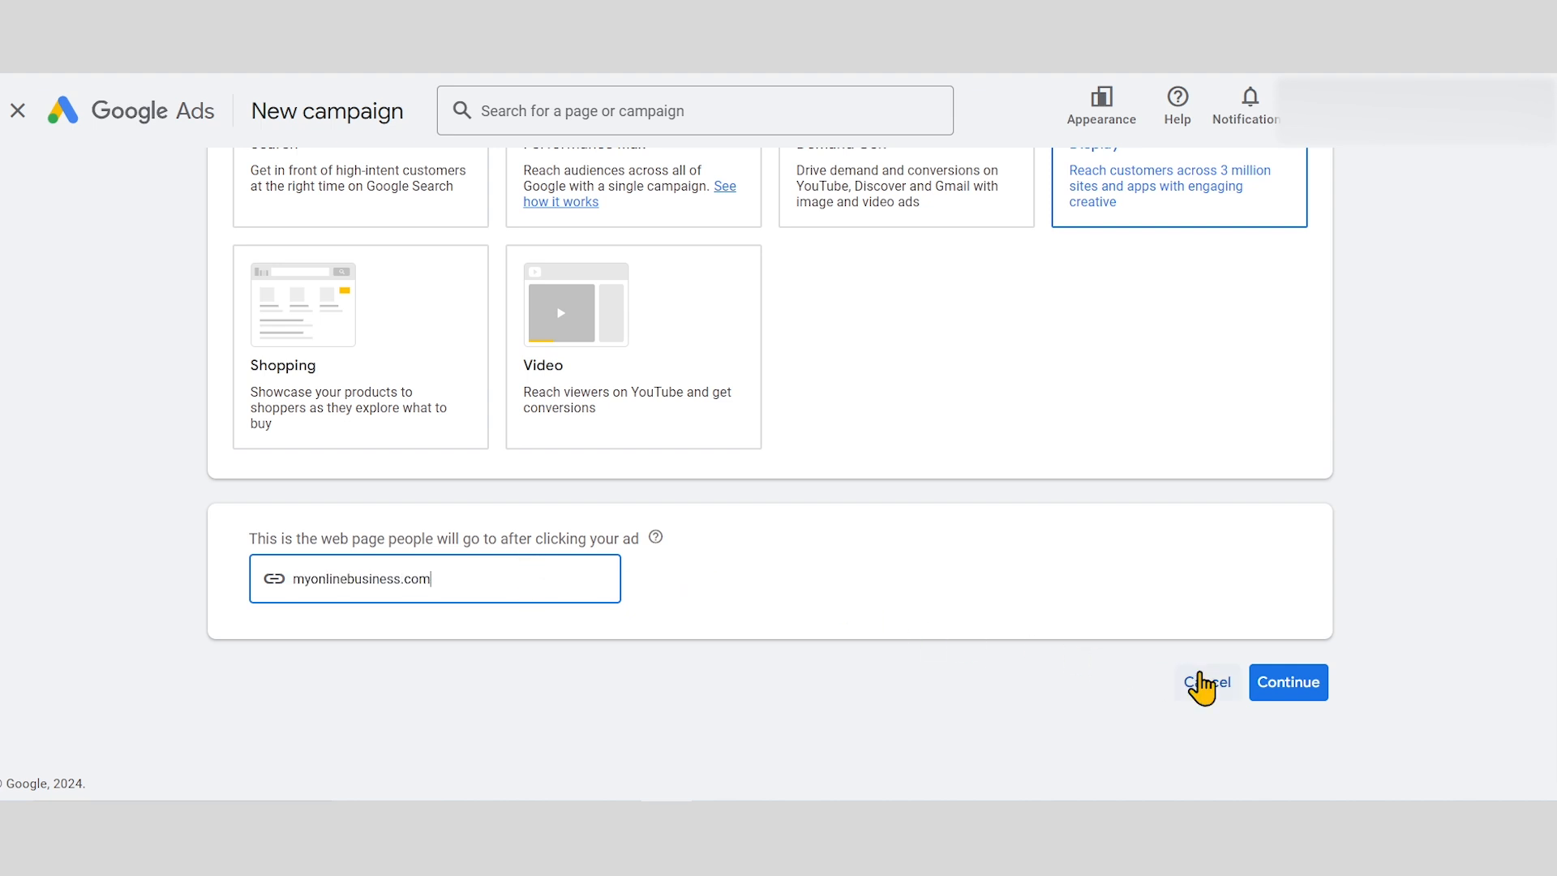
pyautogui.click(1313, 684)
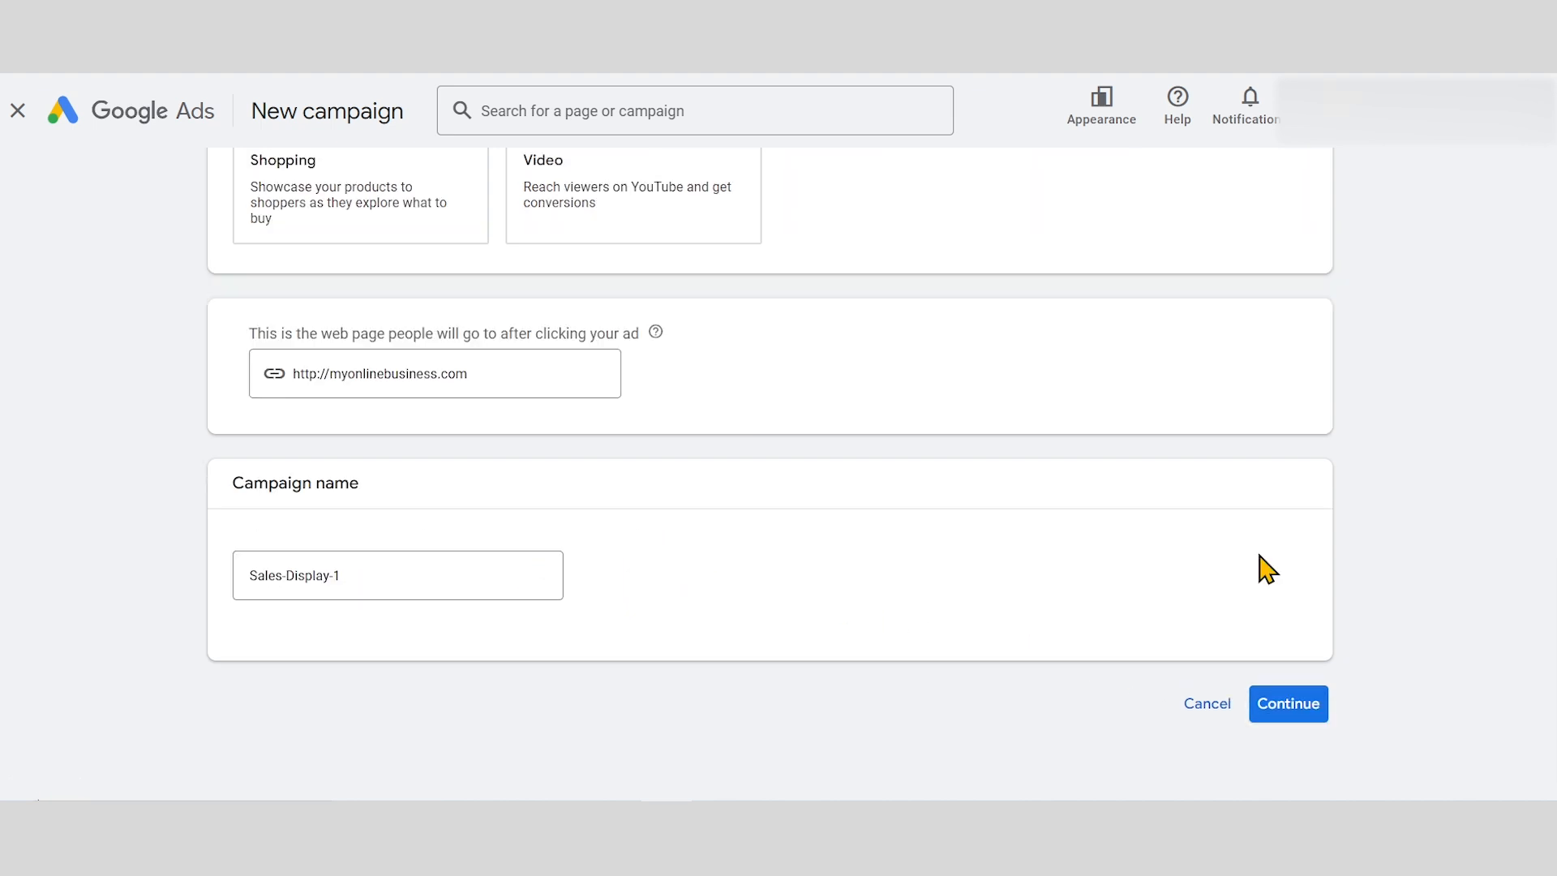
# Name the campaign "Display - Test Campaign" and proceed to the campaign settings
pyautogui.tripleClick(390, 575)
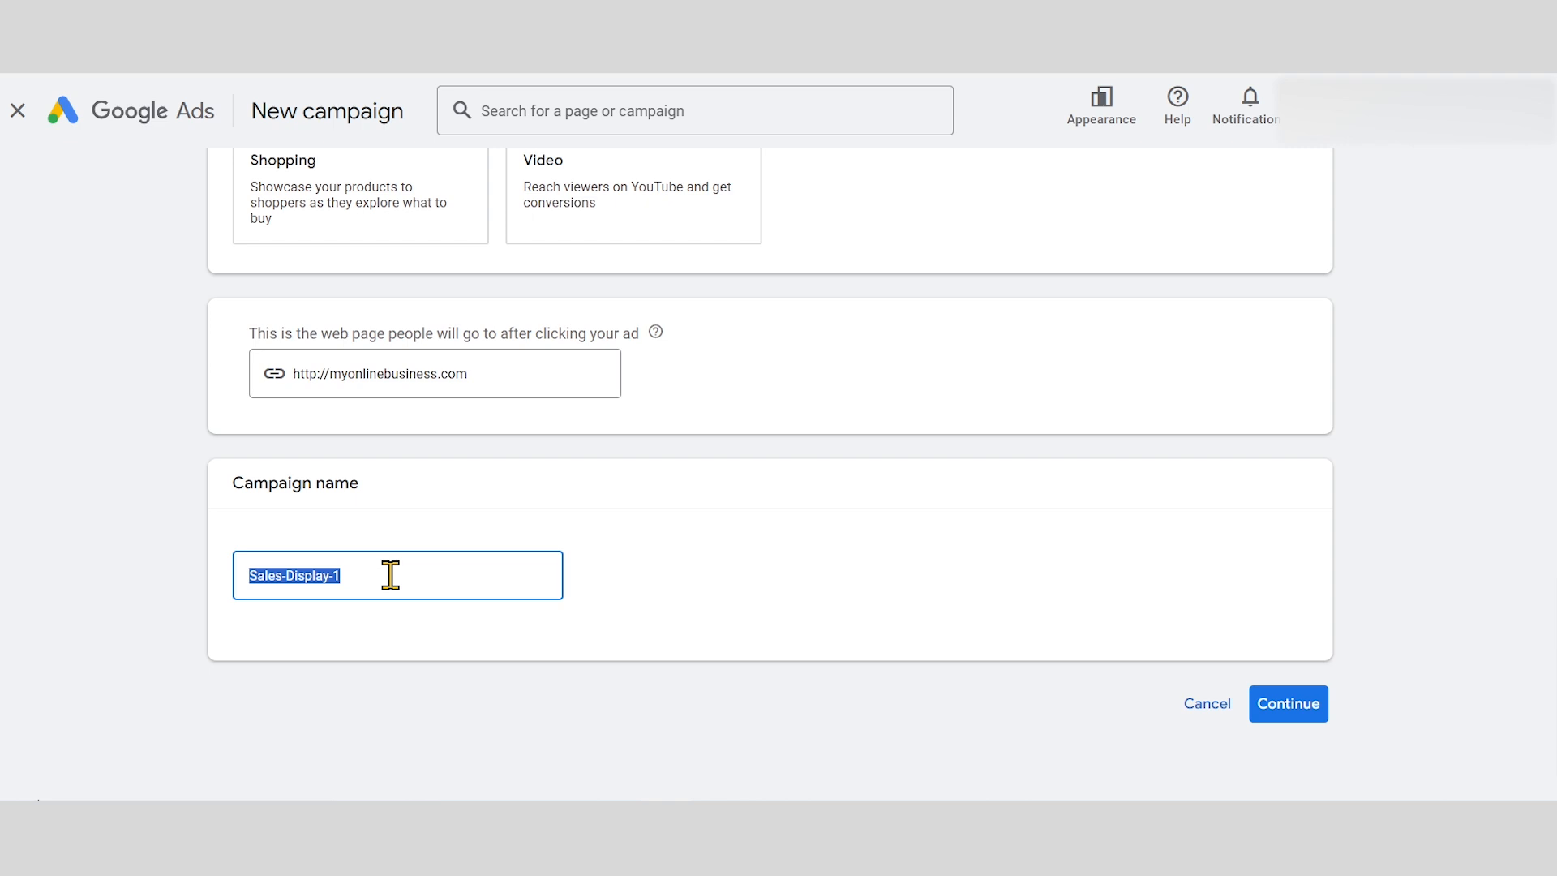
pyautogui.press('BackSpace')
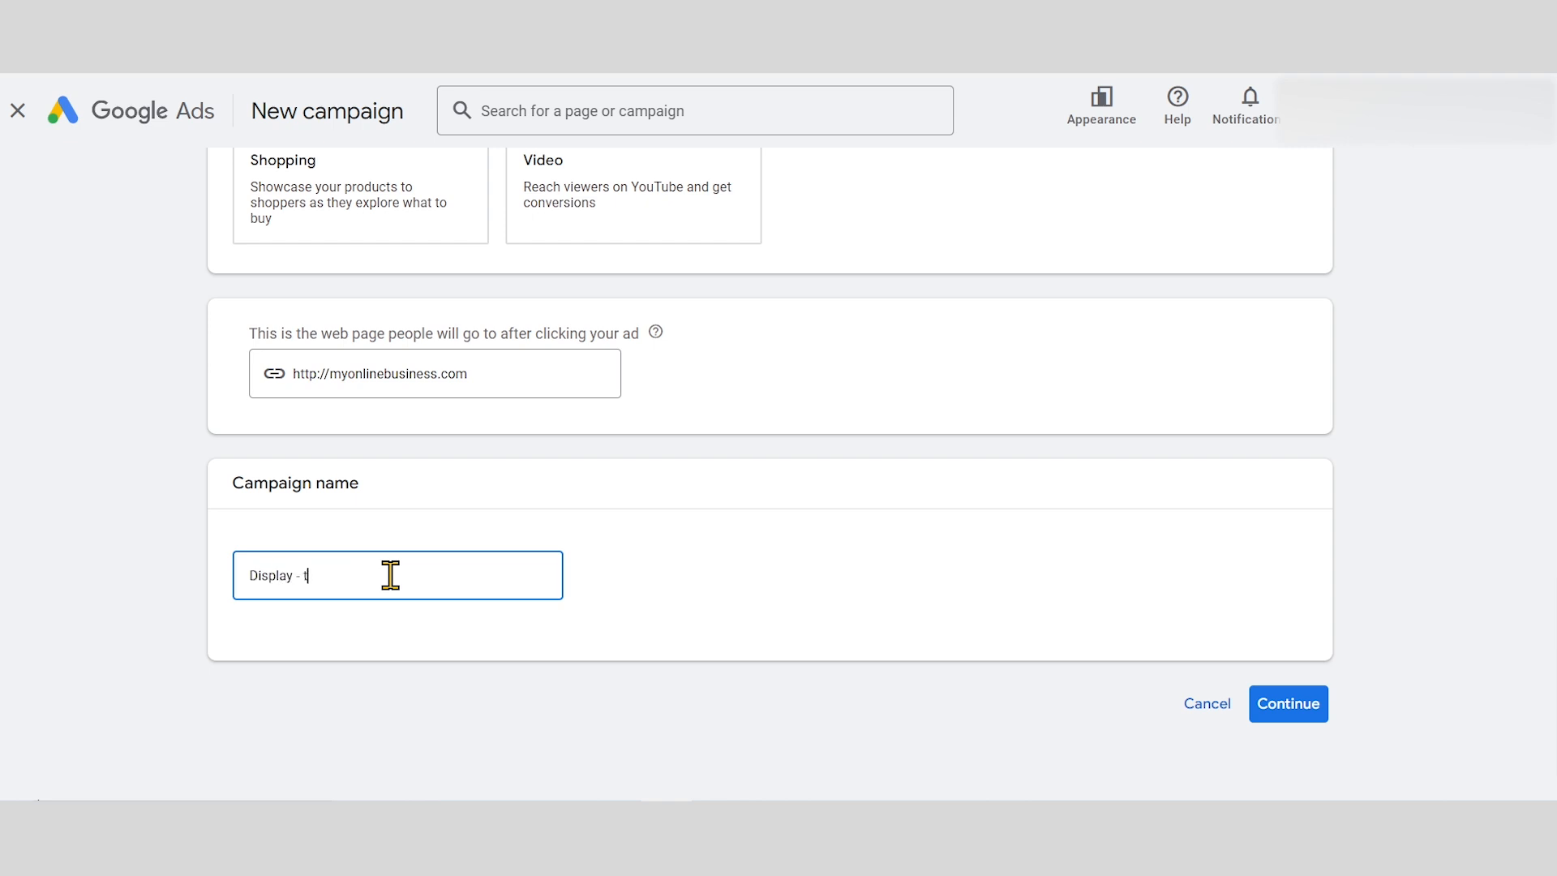
pyautogui.write('Display - Test Campaign')
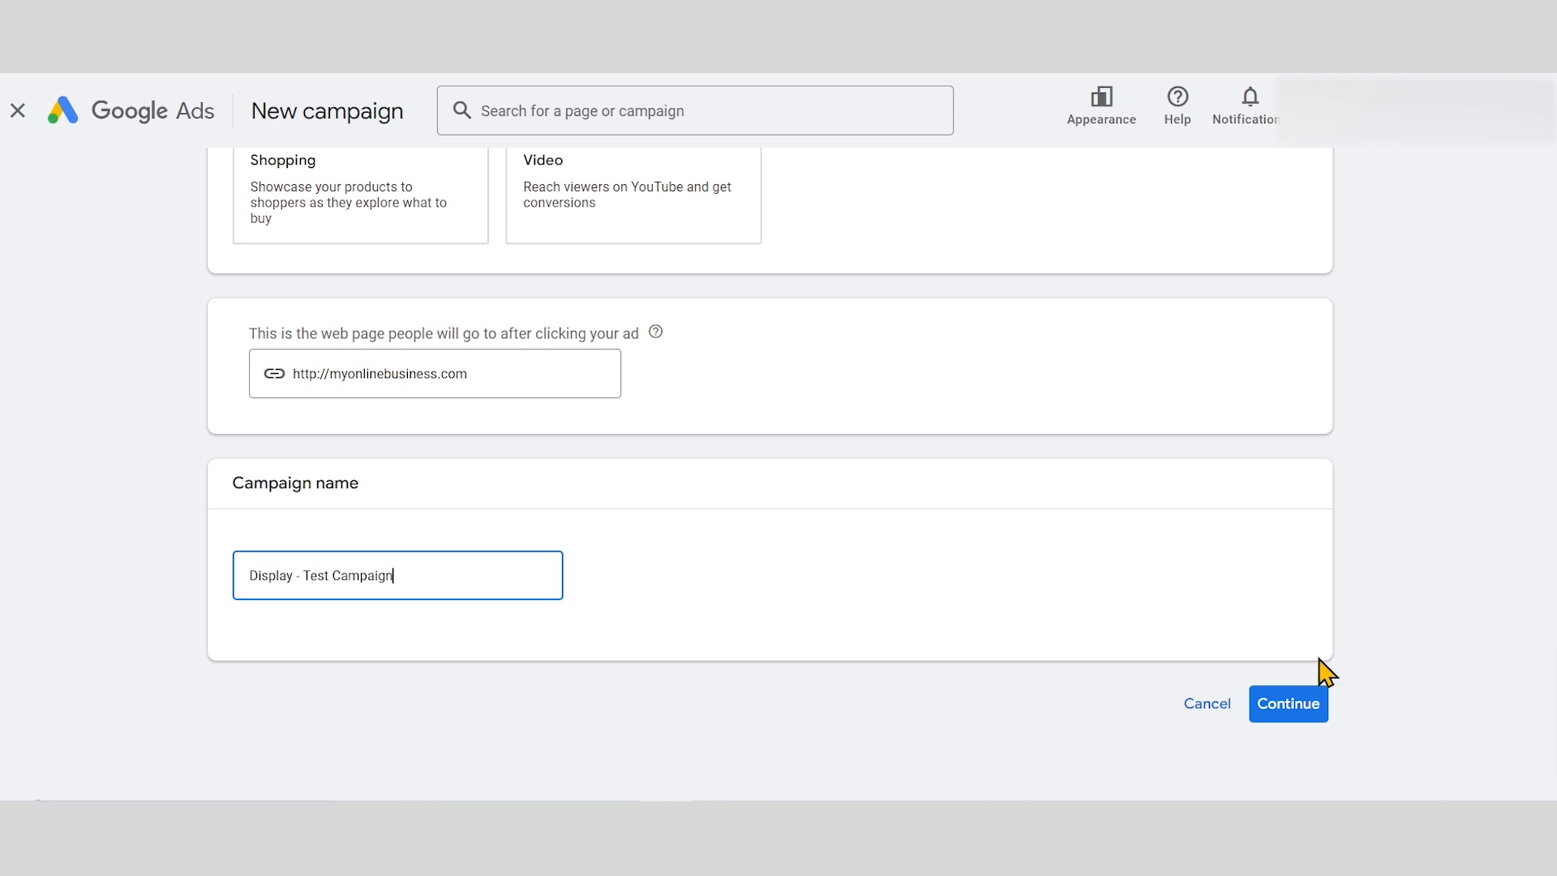
pyautogui.click(1306, 718)
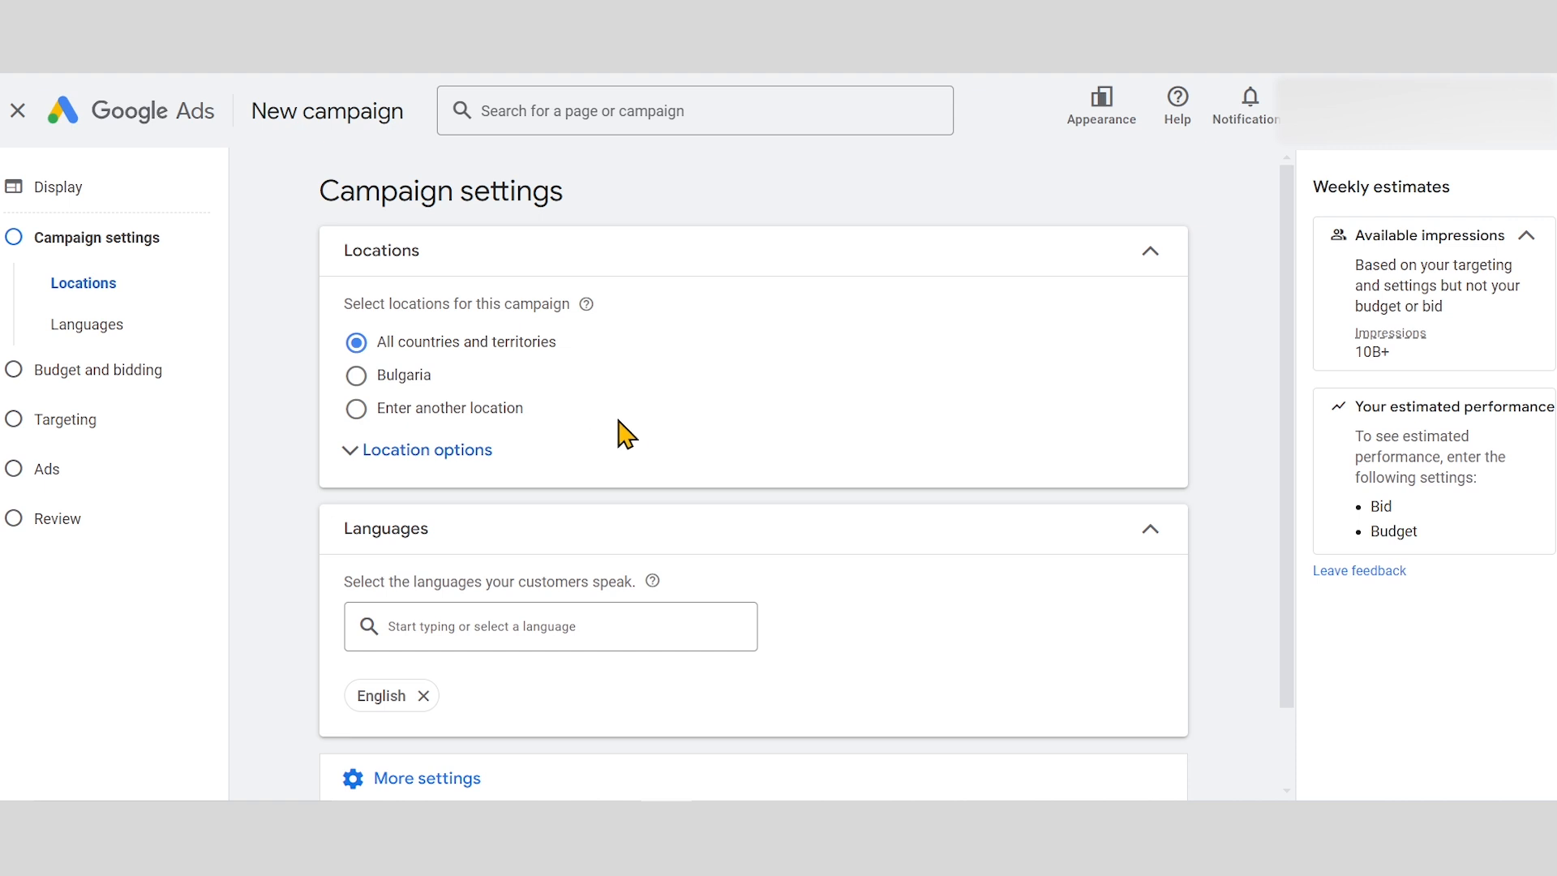
# Target a custom campaign location by including the country United States
pyautogui.click(501, 409)
pyautogui.click(504, 464)
pyautogui.write('United States')
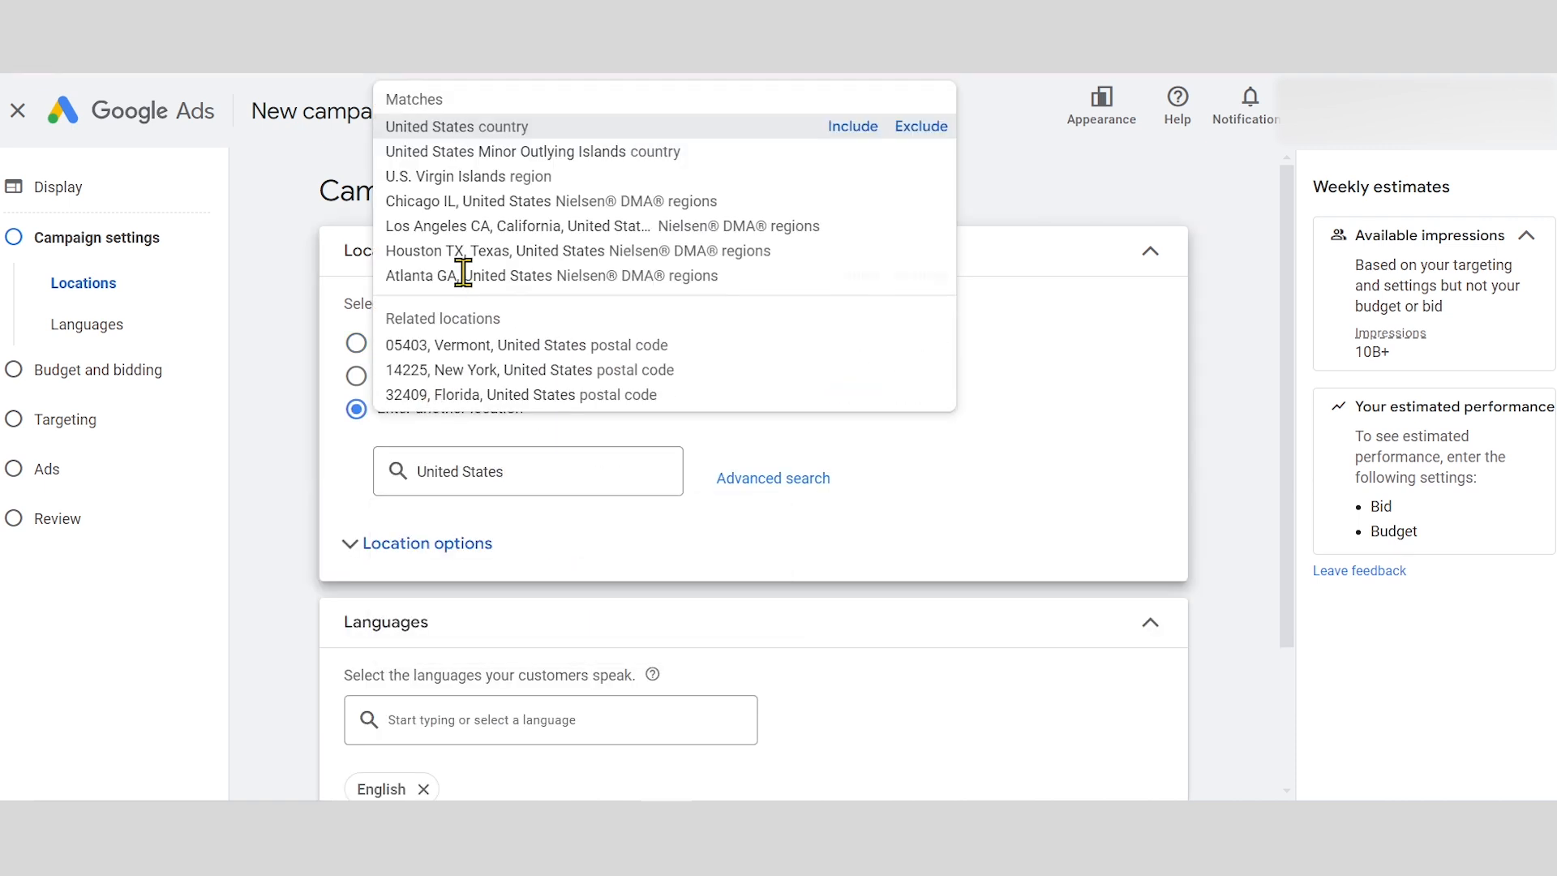
pyautogui.click(870, 125)
# Limit location targeting to Presence: people in or regularly in the included locations
pyautogui.click(454, 444)
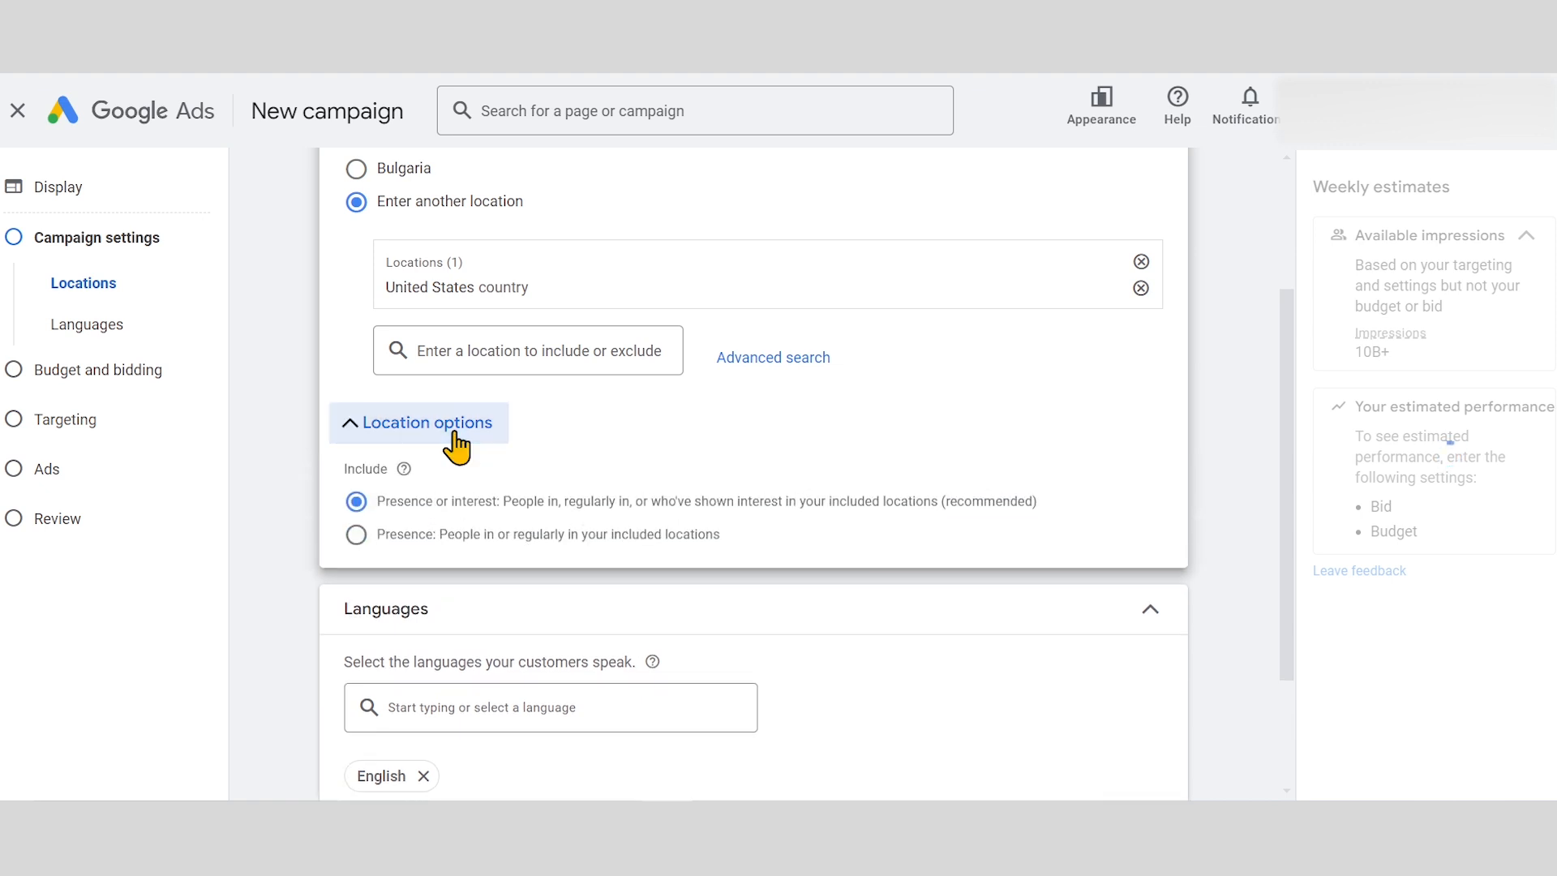
pyautogui.click(357, 536)
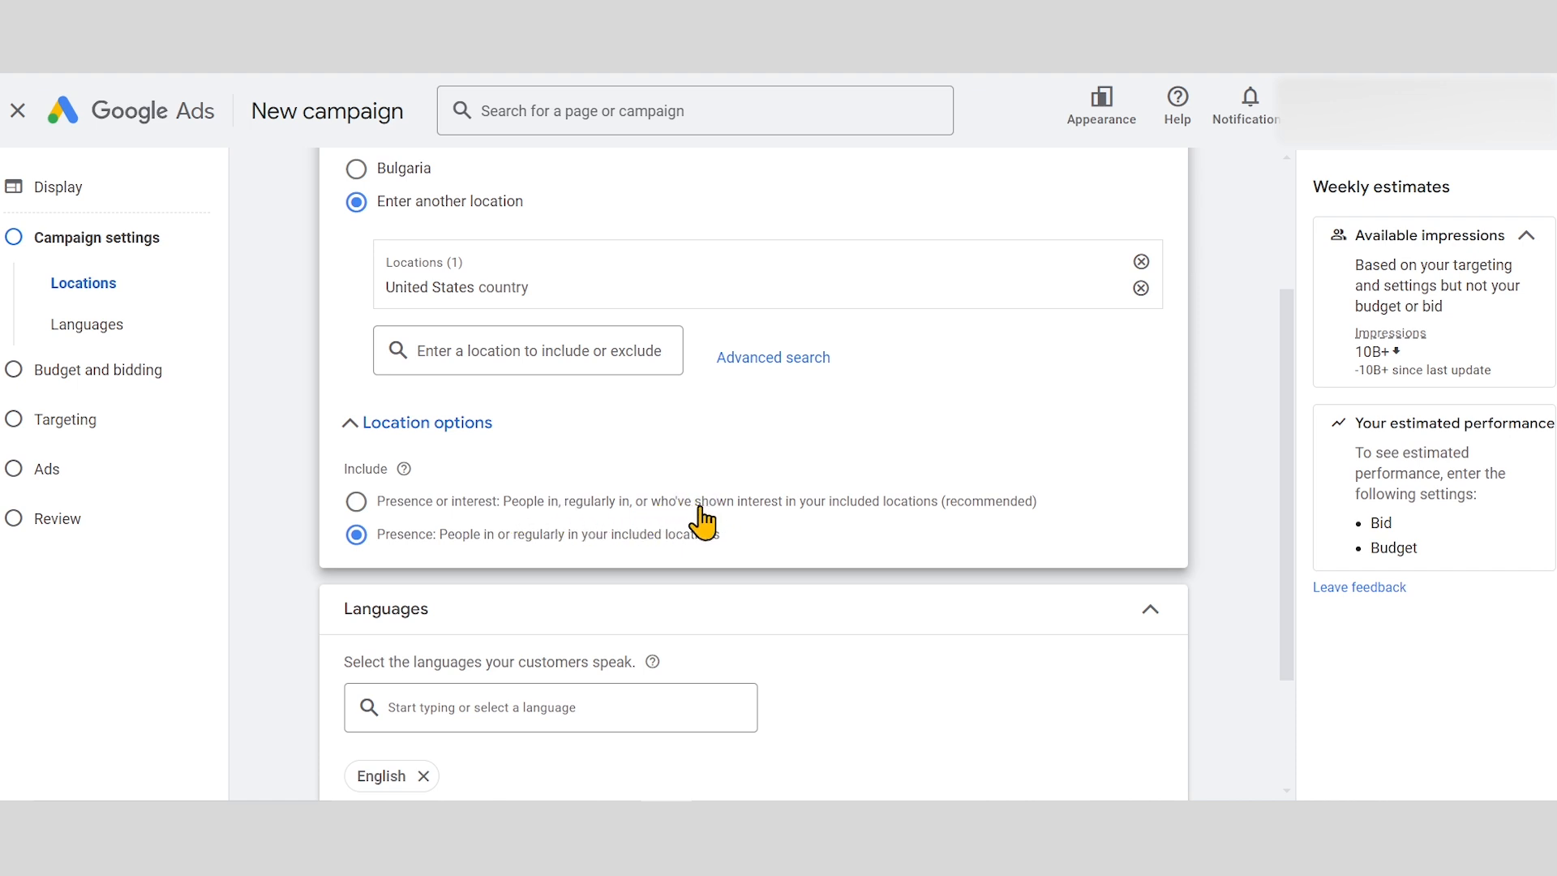
pyautogui.moveTo(649, 504); pyautogui.dragTo(937, 511)
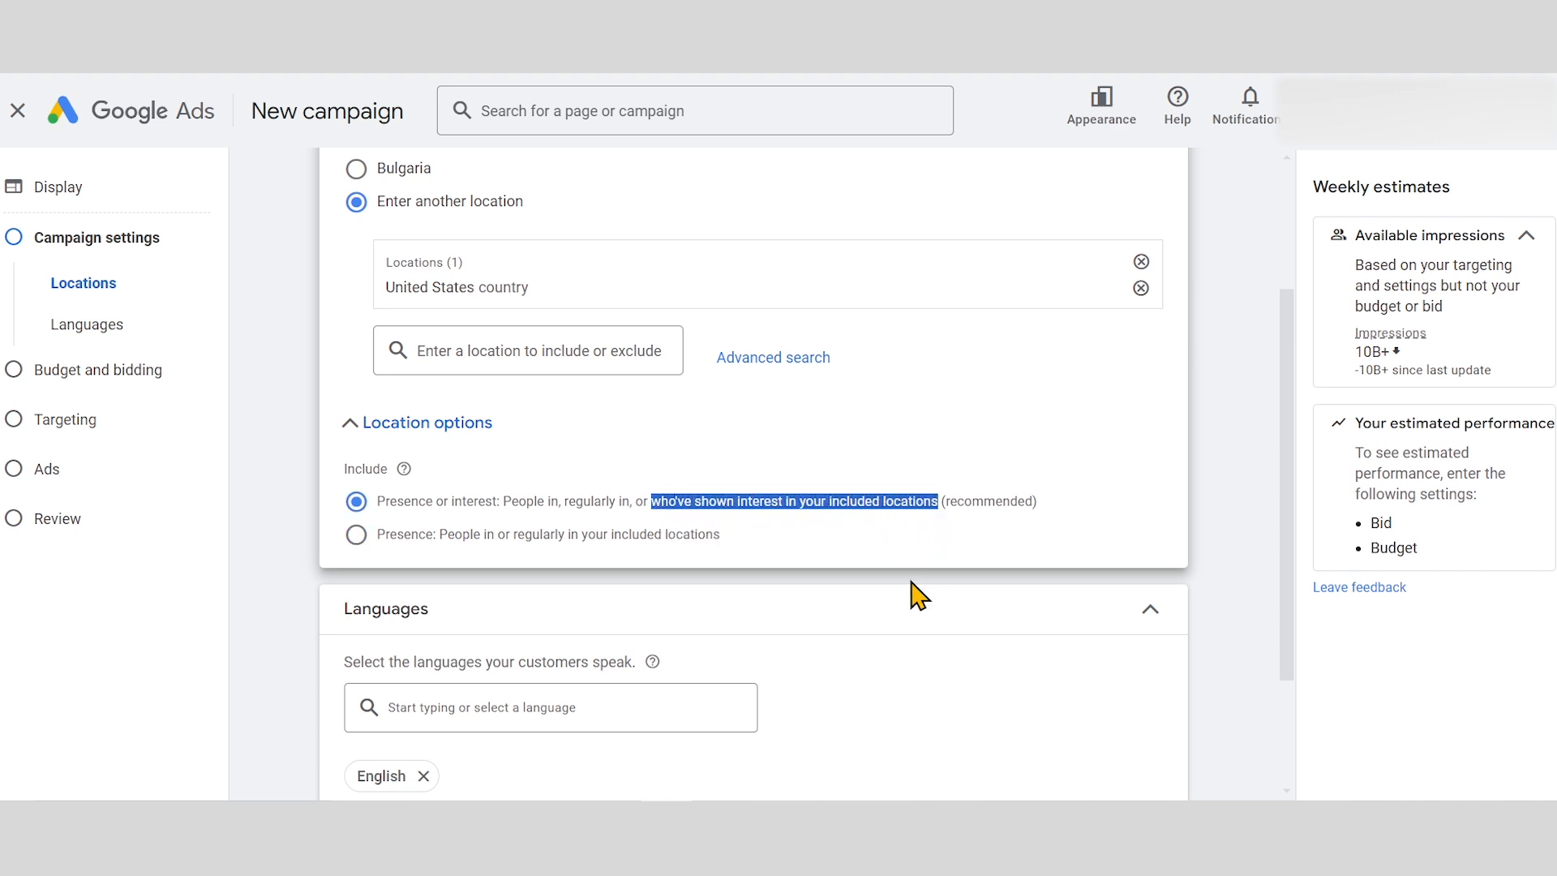
pyautogui.click(357, 535)
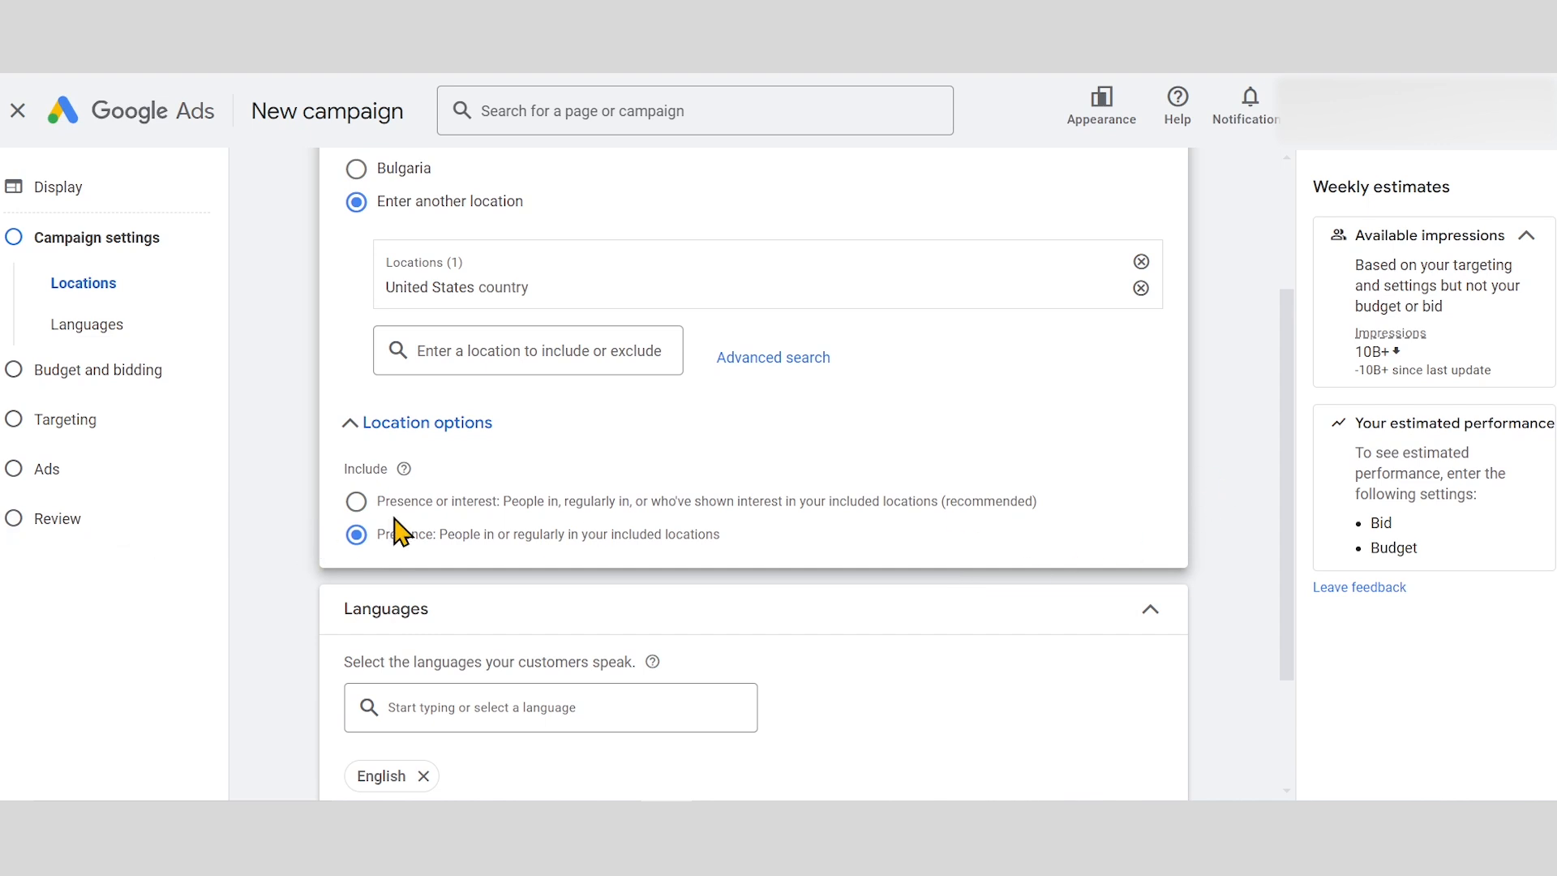
pyautogui.moveTo(379, 504); pyautogui.dragTo(502, 511)
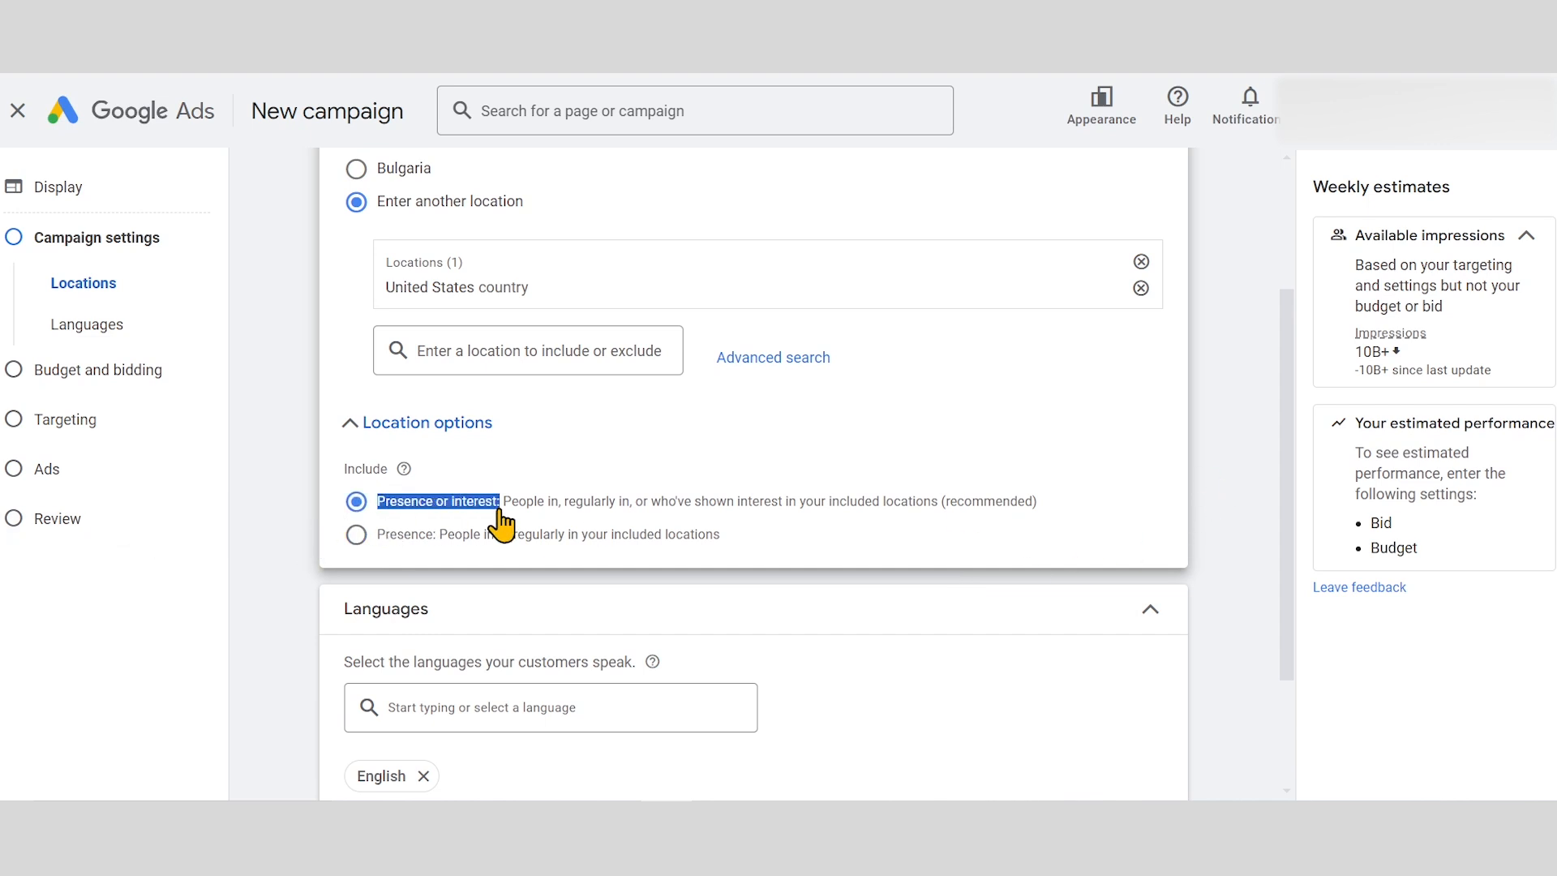
pyautogui.click(356, 539)
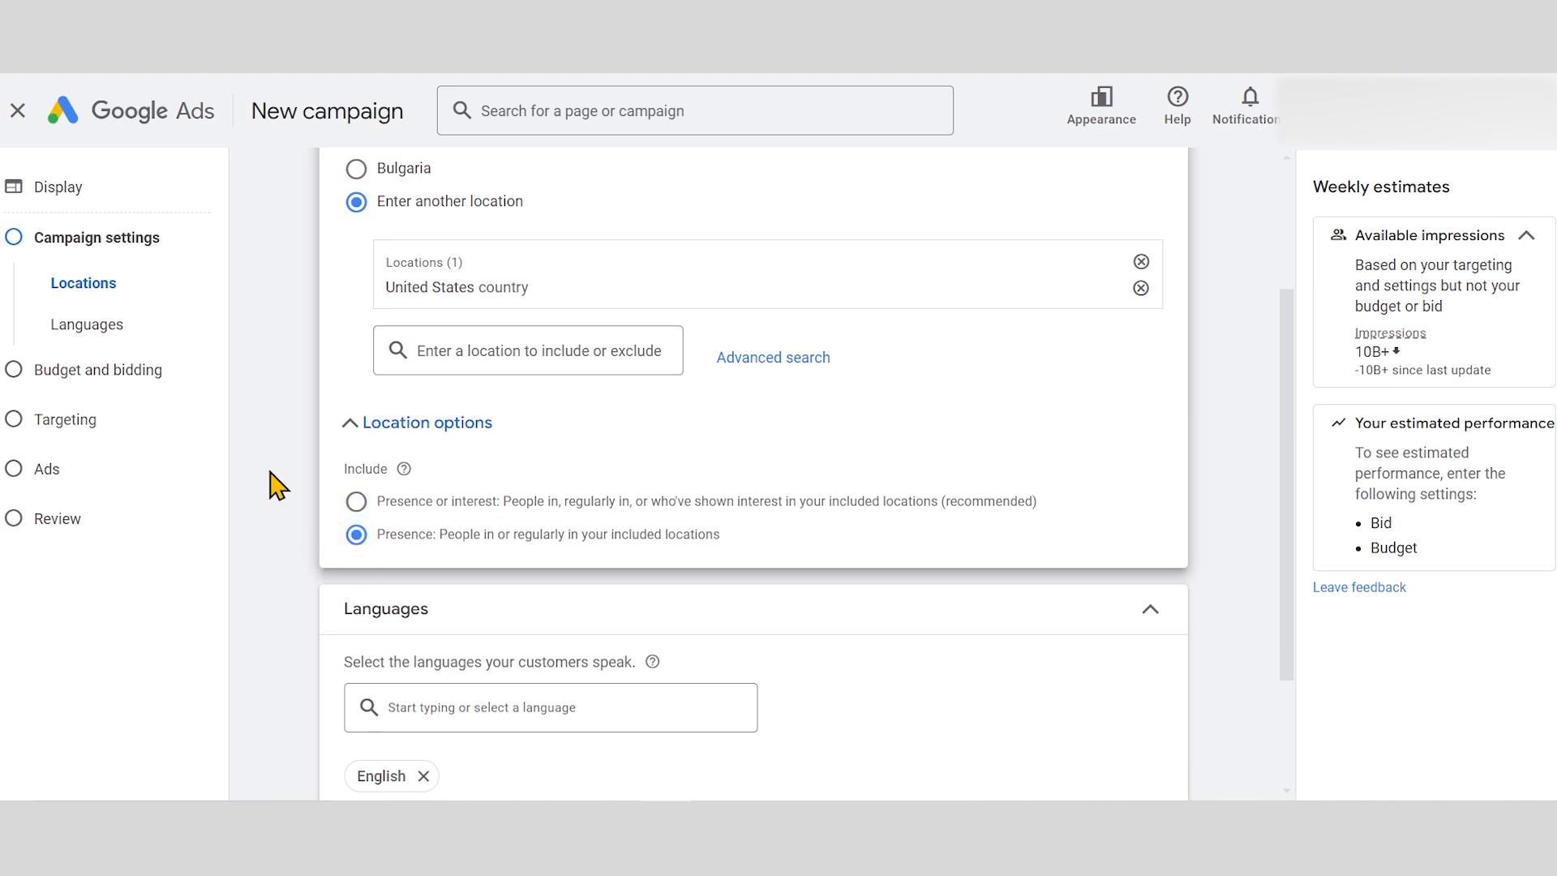
# Expand the additional campaign settings and review the ad rotation options
pyautogui.scroll(-2, 275, 484)
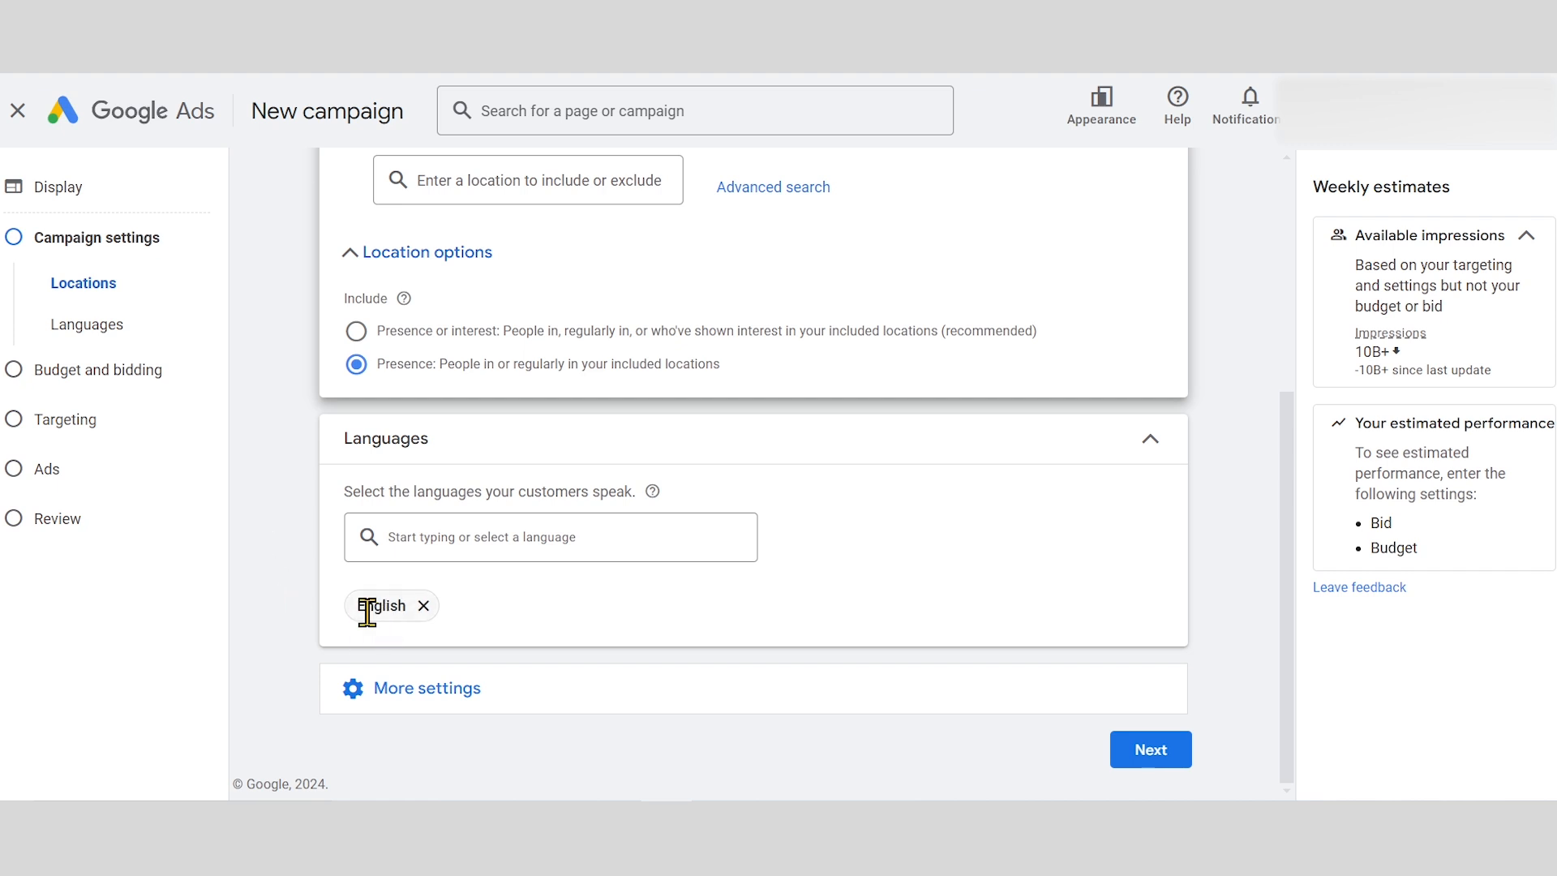
pyautogui.click(410, 691)
pyautogui.scroll(-3, 268, 511)
pyautogui.scroll(-2, 263, 491)
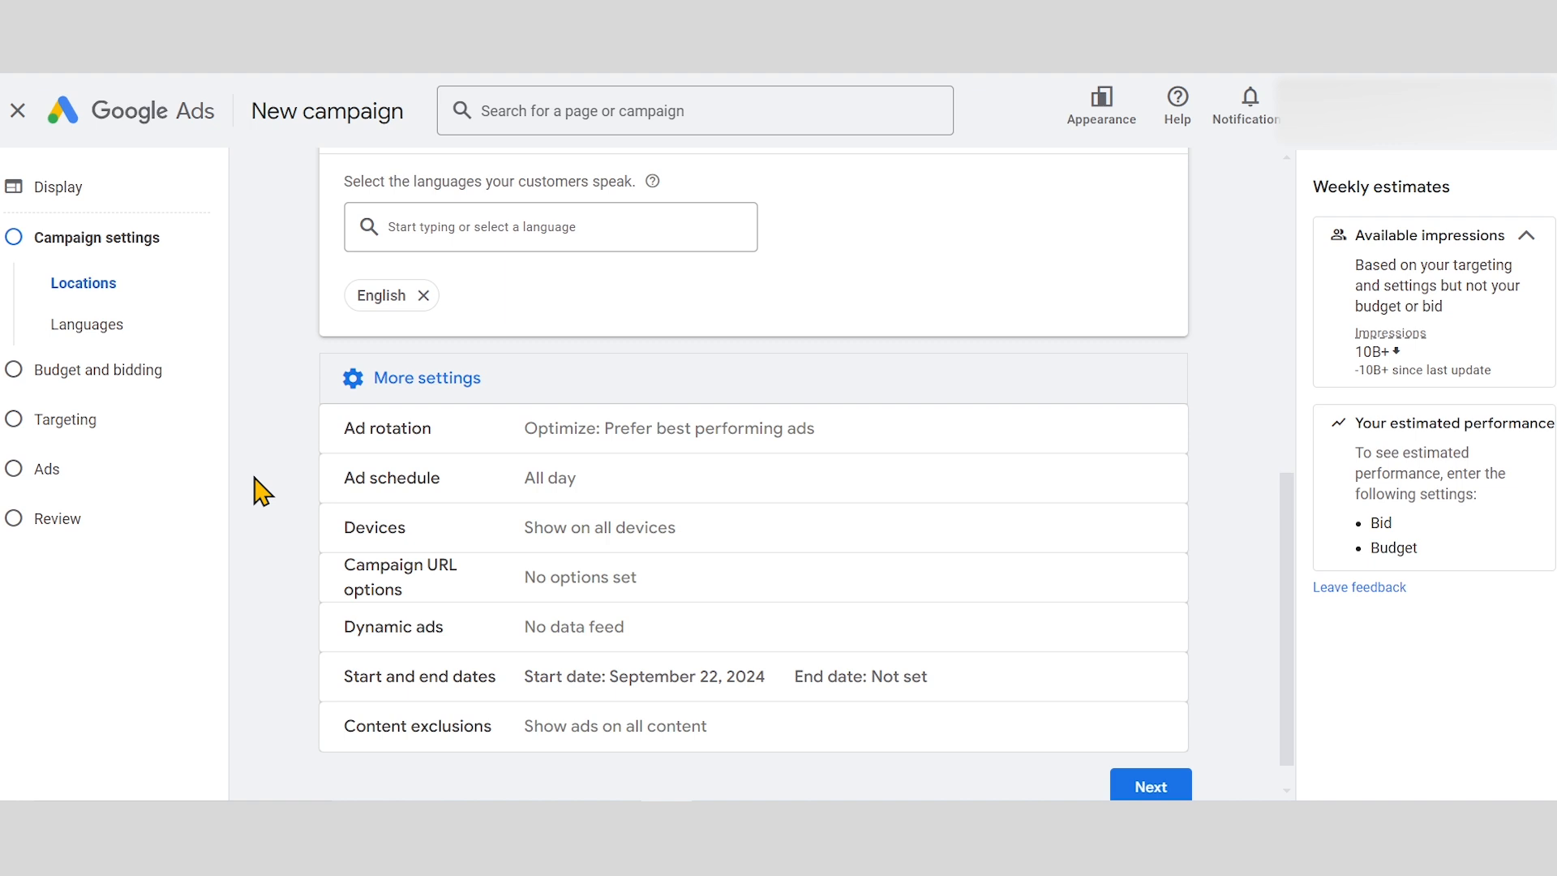
pyautogui.click(617, 429)
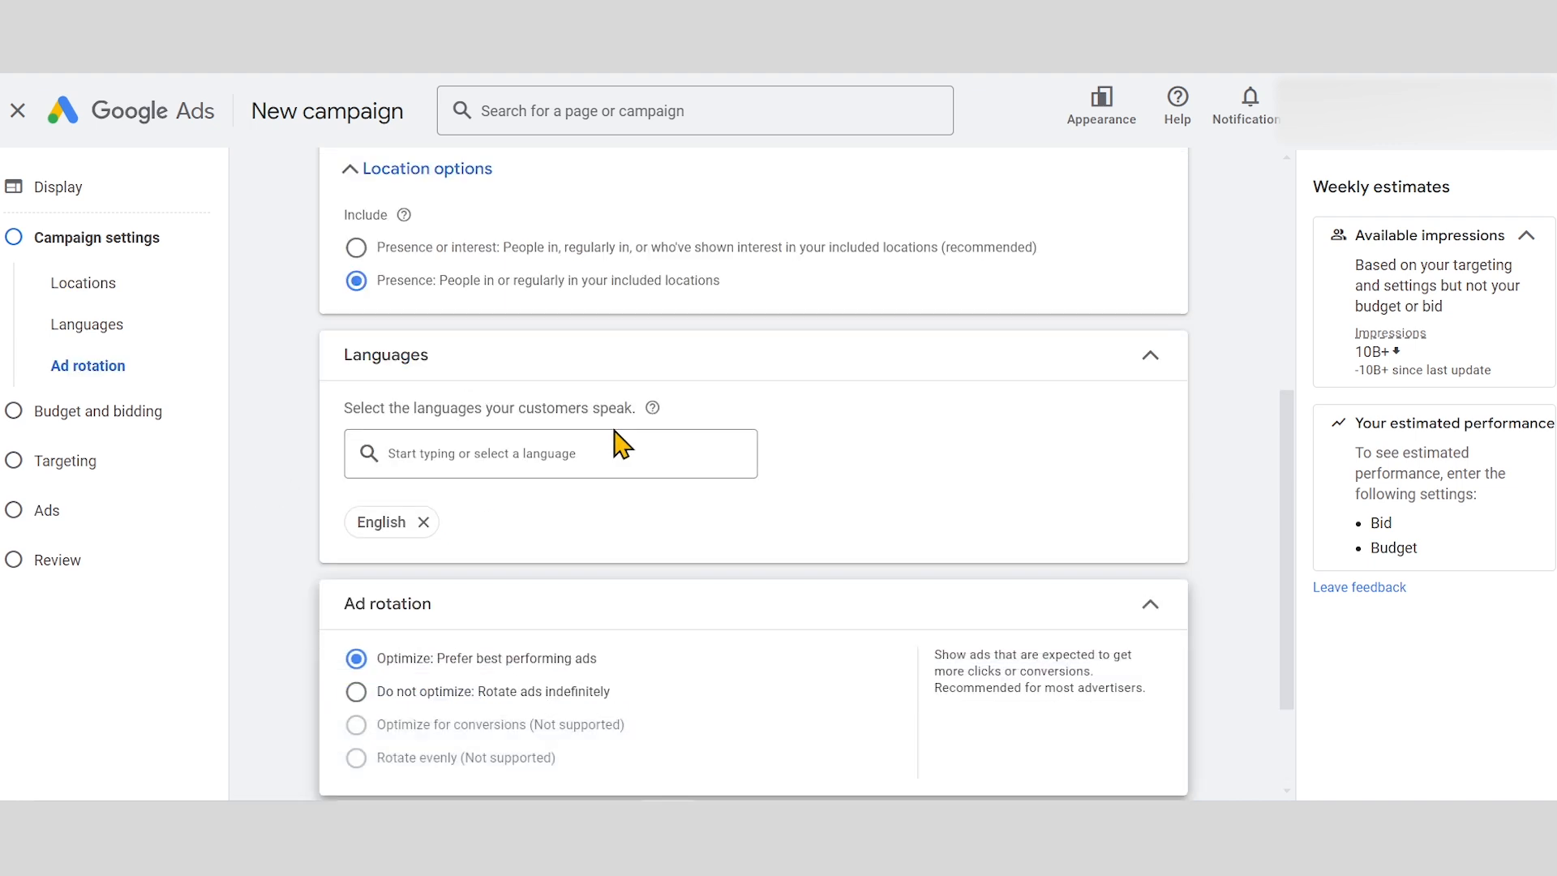
pyautogui.scroll(-2, 617, 444)
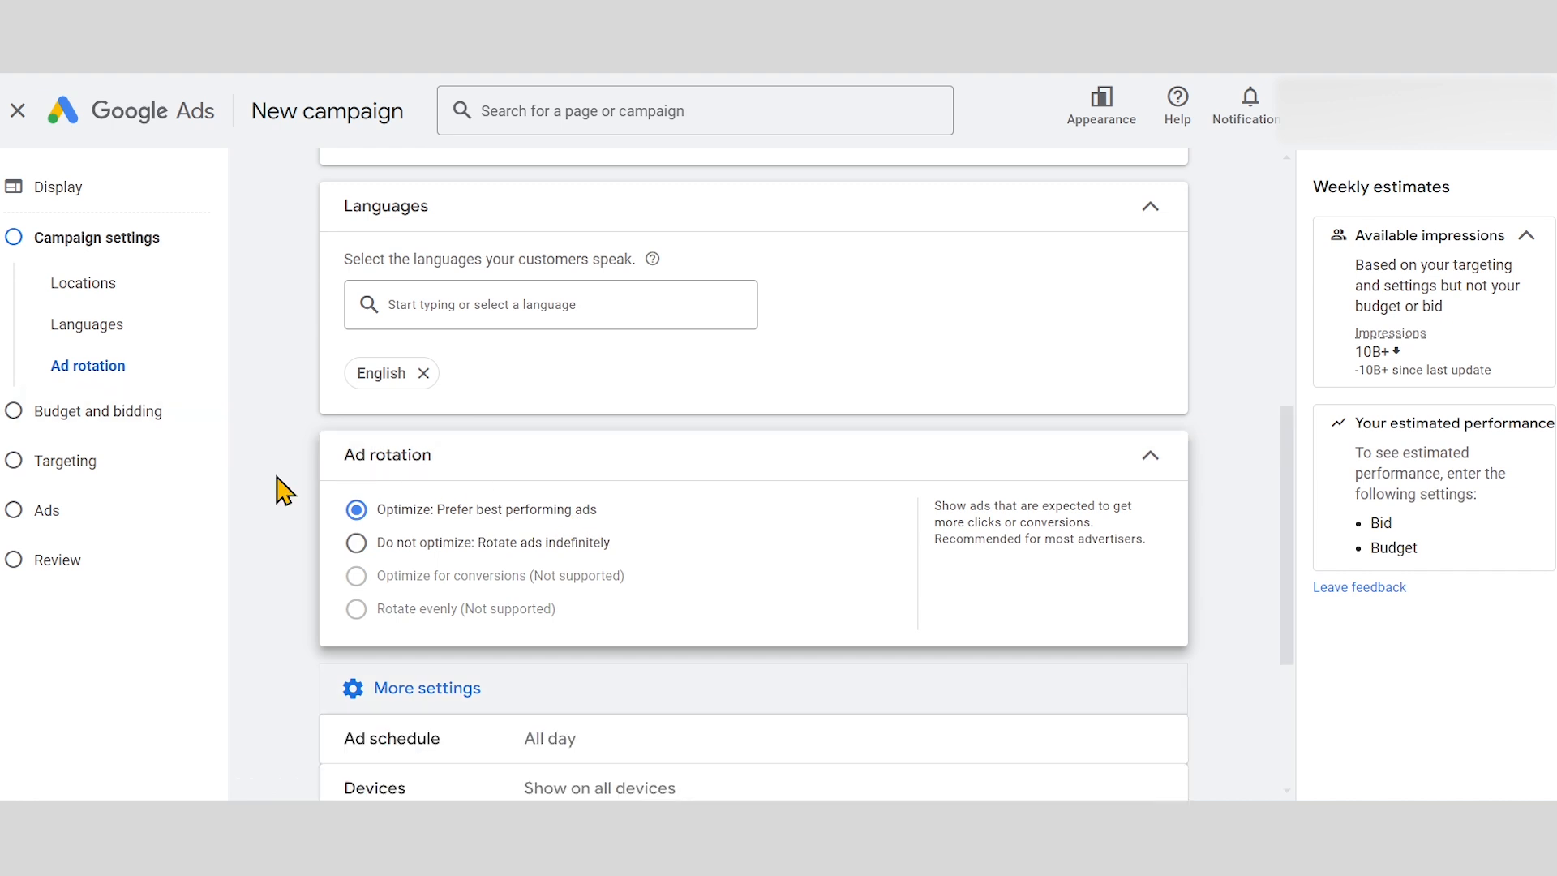
pyautogui.scroll(-4, 280, 489)
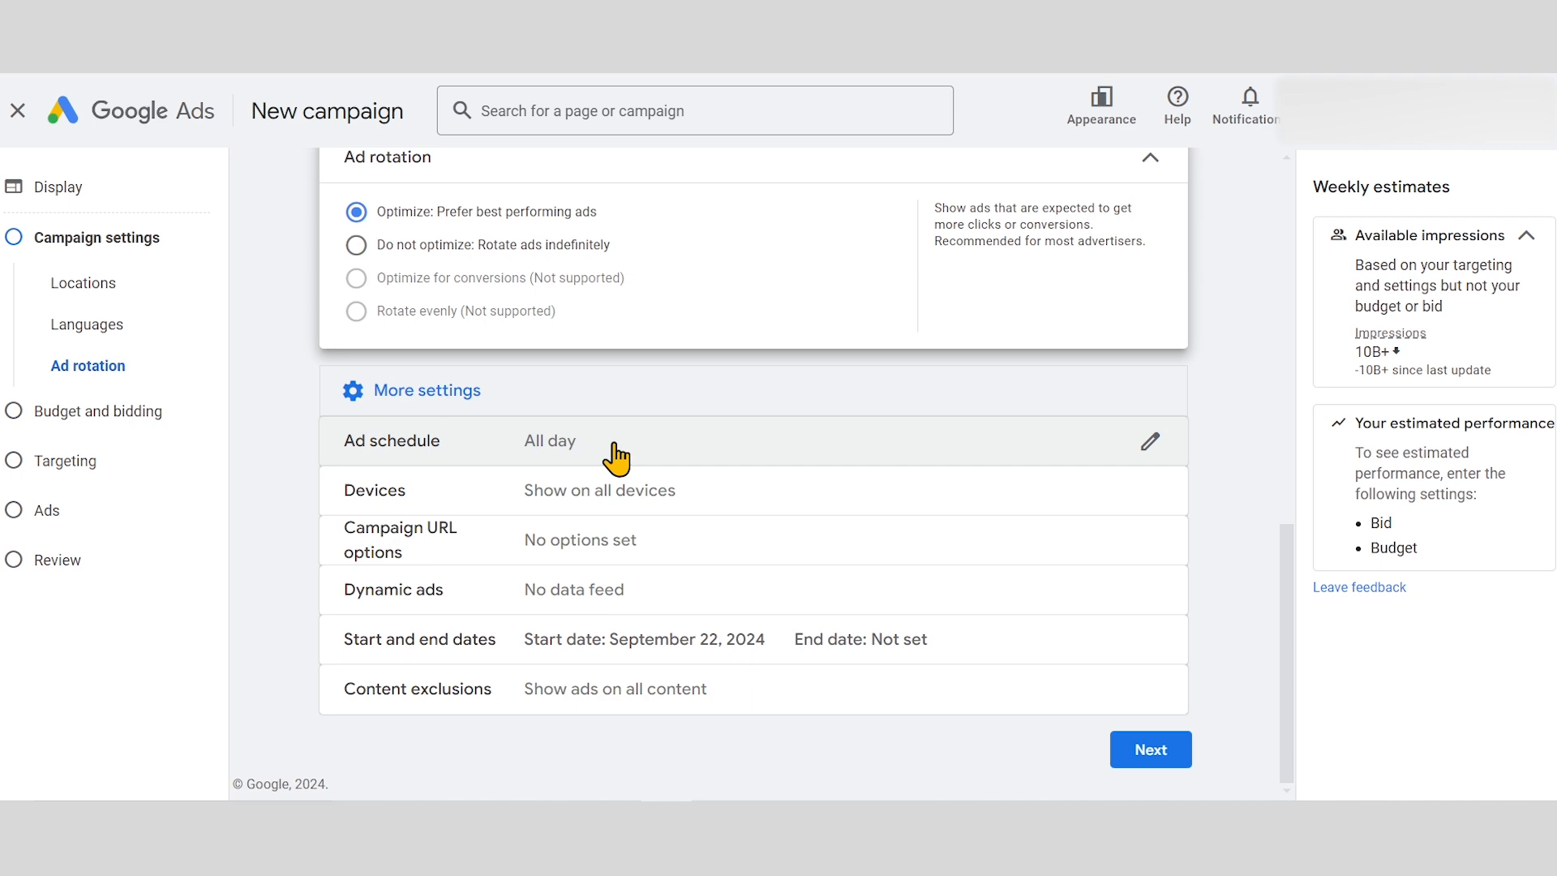
# Look at the specific device targeting choices and return the Devices setting to Show on all devices
pyautogui.click(716, 498)
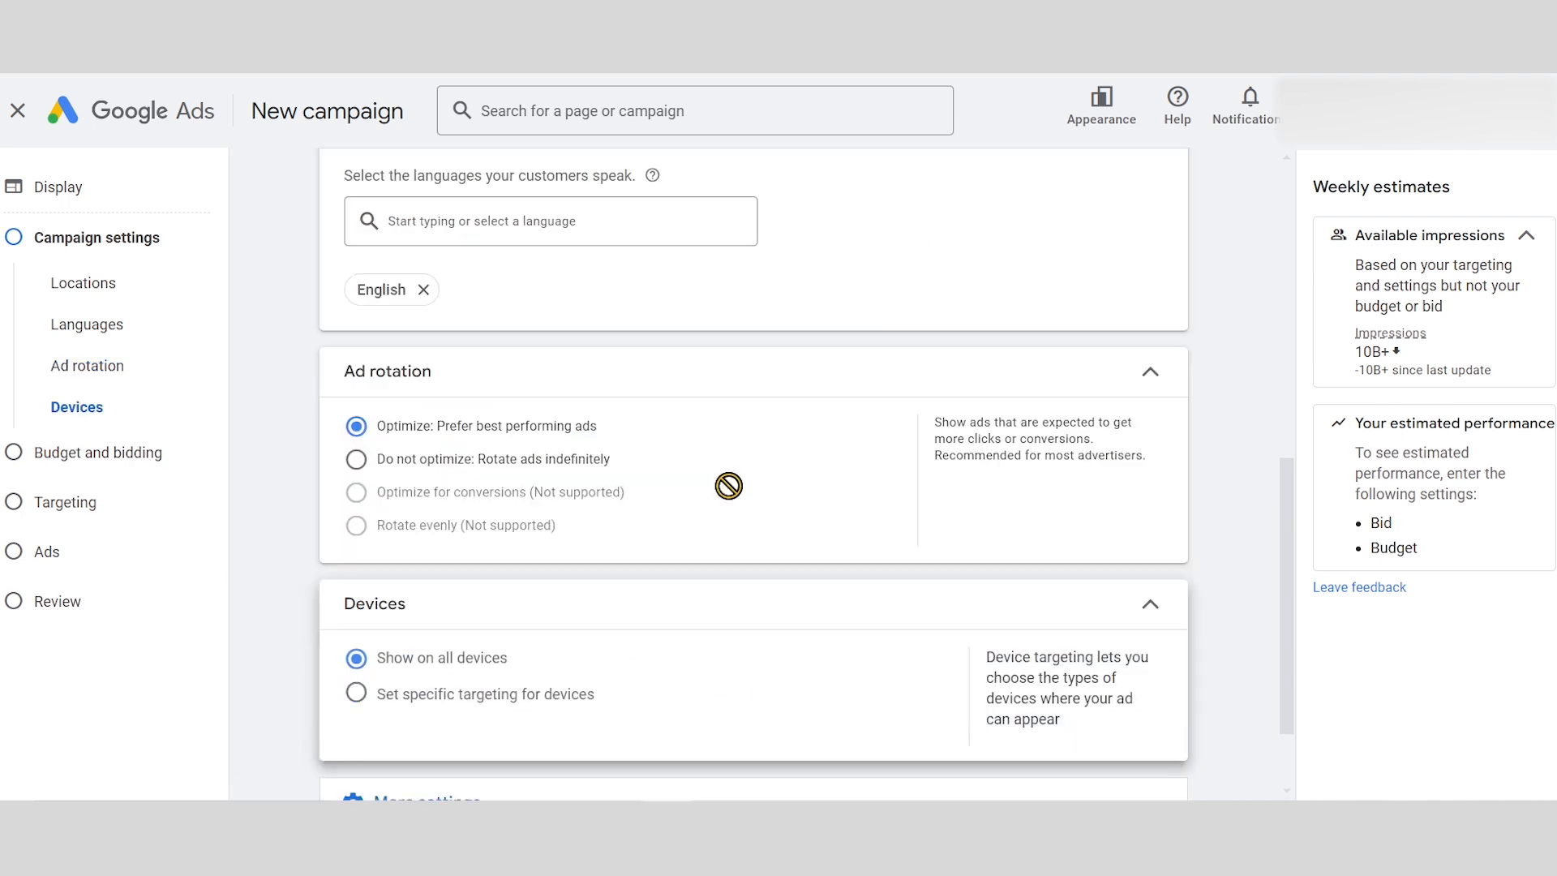
pyautogui.click(442, 581)
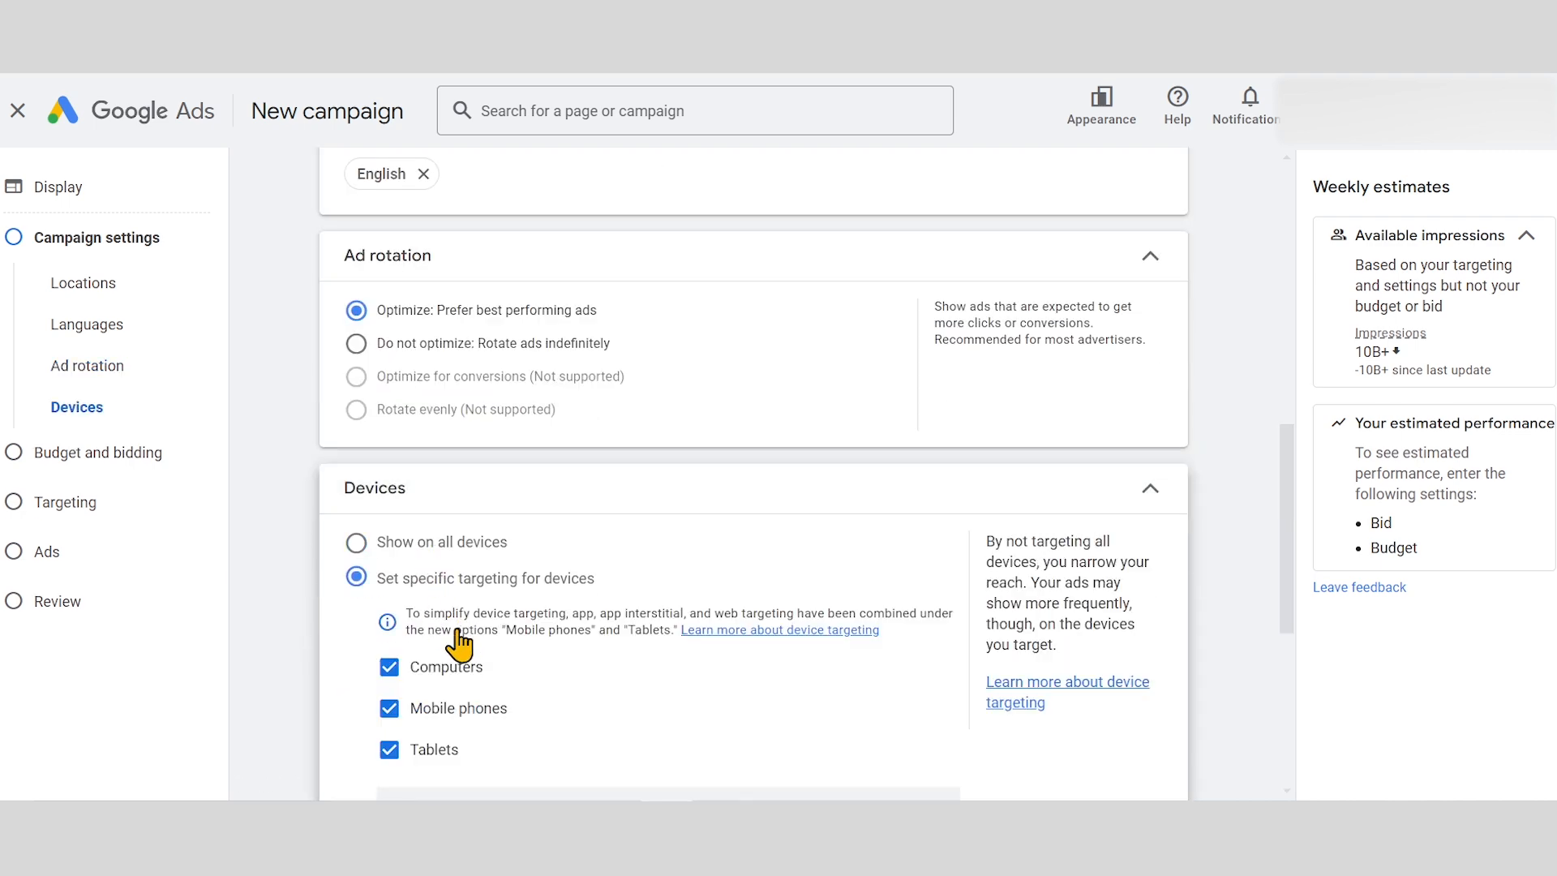
pyautogui.scroll(-1, 458, 657)
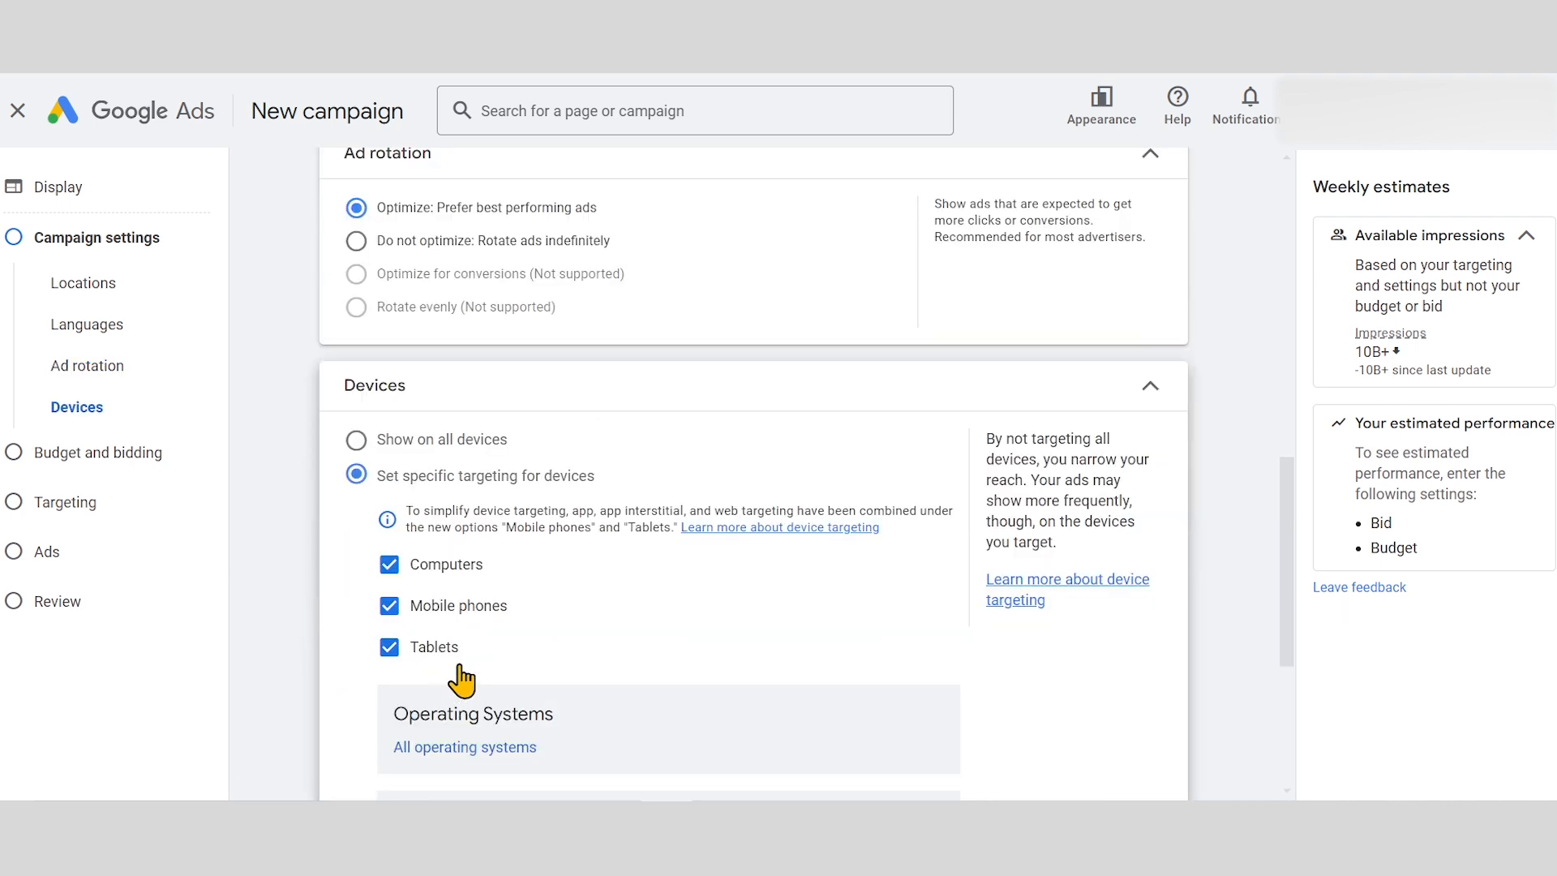
pyautogui.click(465, 438)
# Open the campaign URL options among the additional settings and review their fields
pyautogui.click(407, 691)
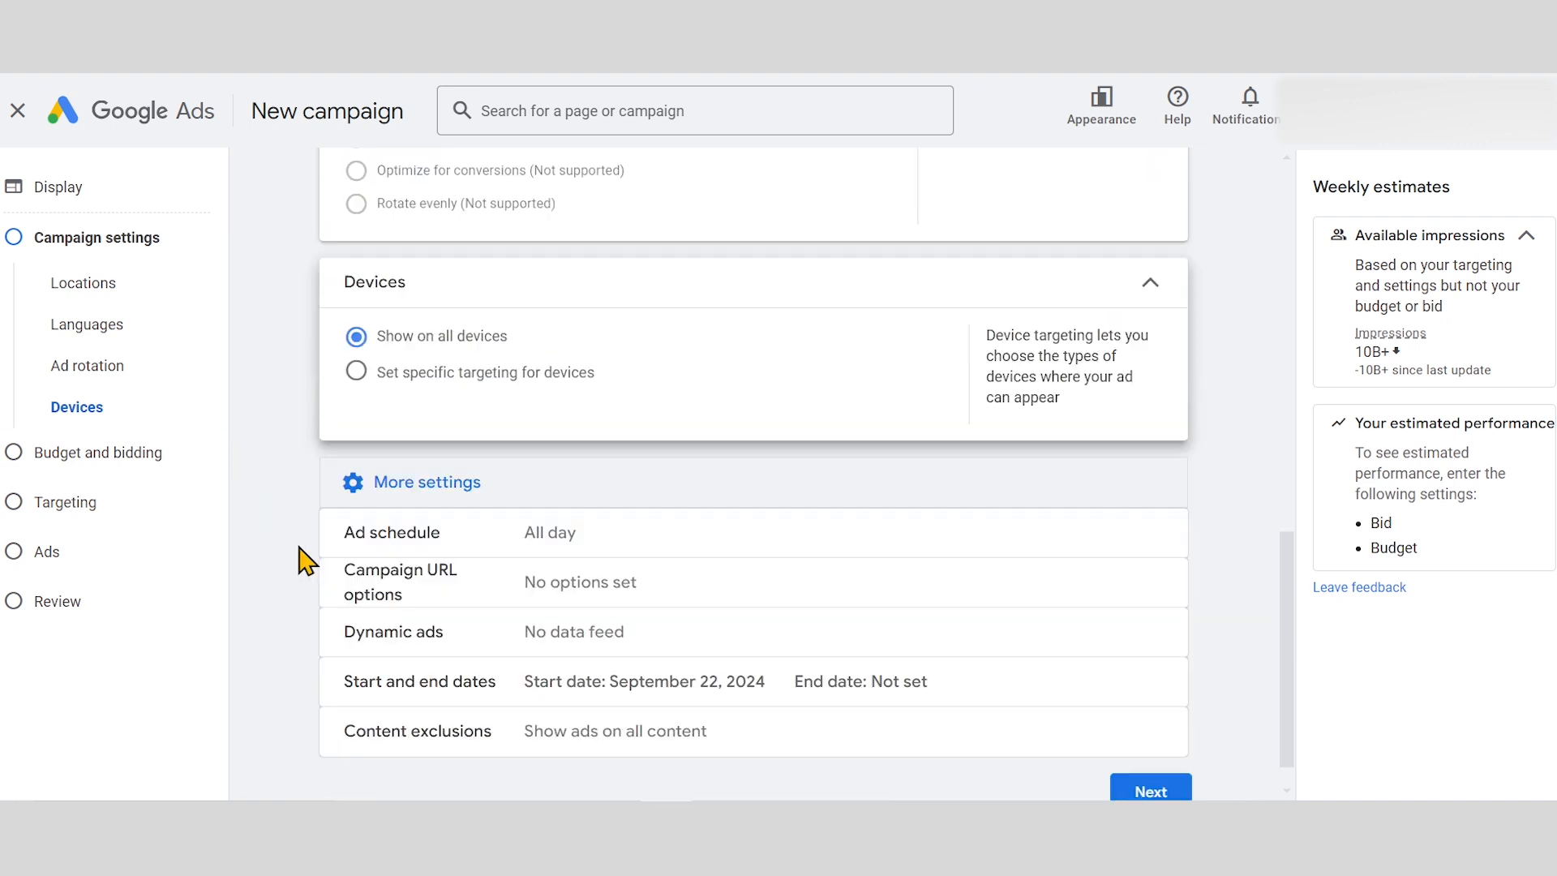
pyautogui.click(598, 602)
pyautogui.scroll(-3, 560, 599)
# Enable the dynamic ads feed for personalized ads and select the Caricature24.com.au data feed
pyautogui.click(465, 694)
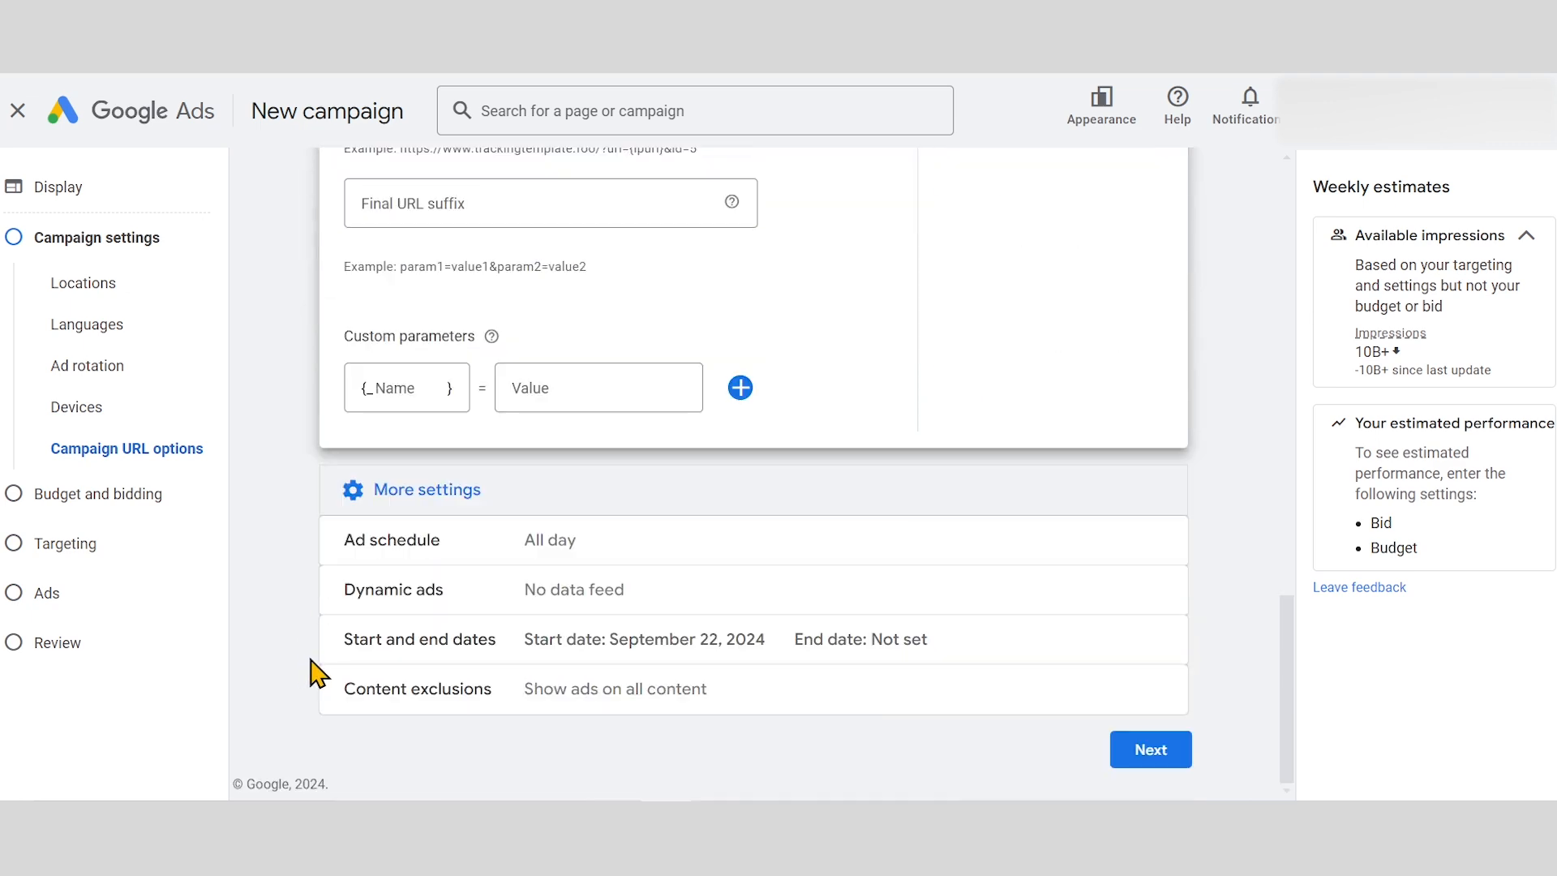
pyautogui.click(393, 590)
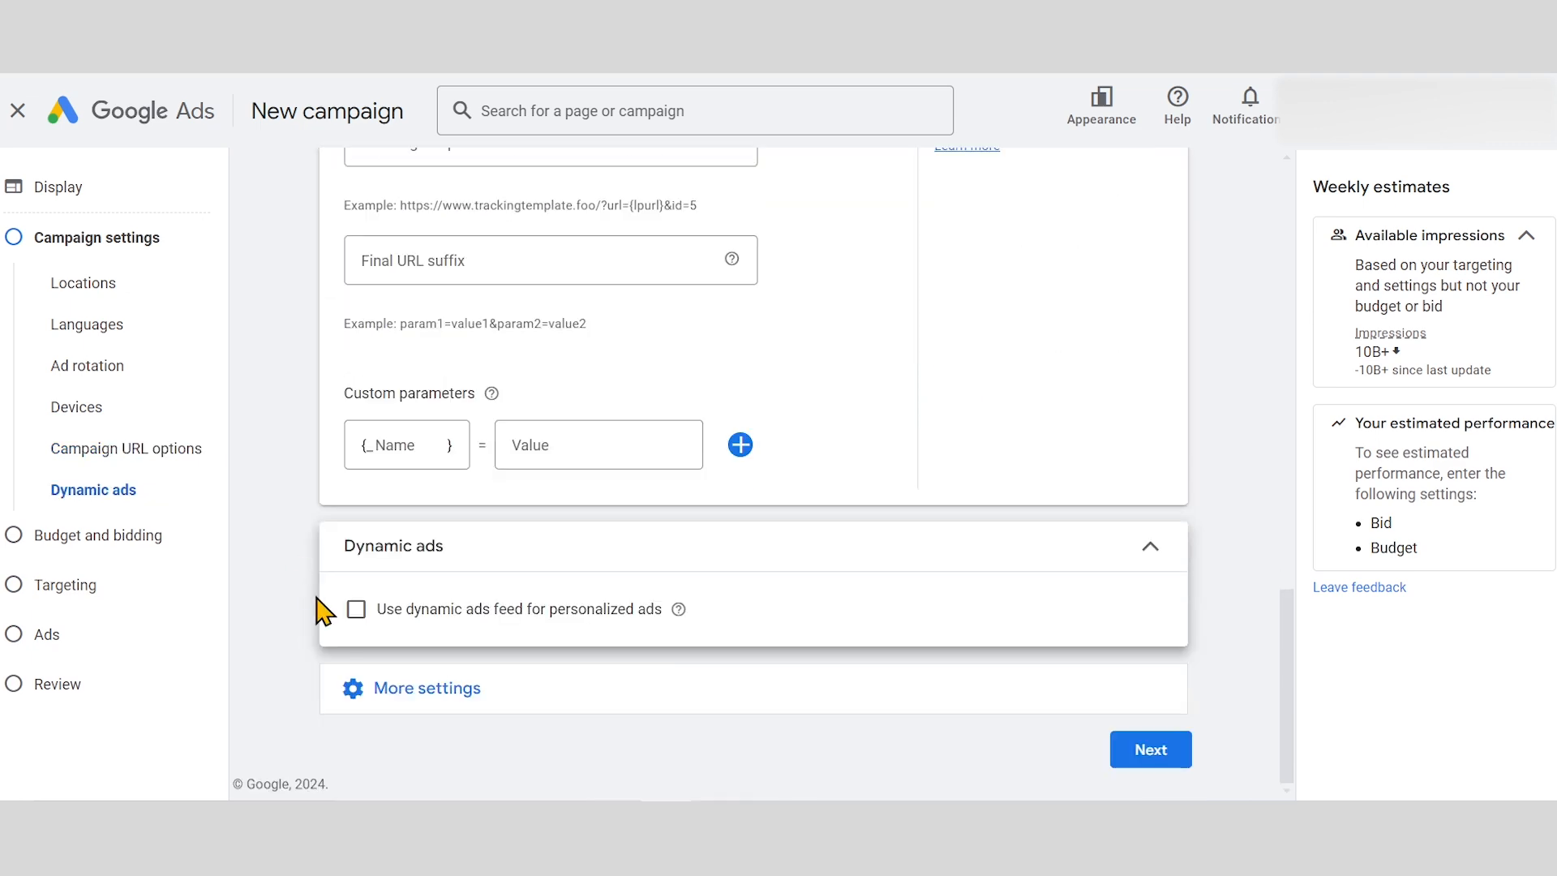
pyautogui.click(356, 609)
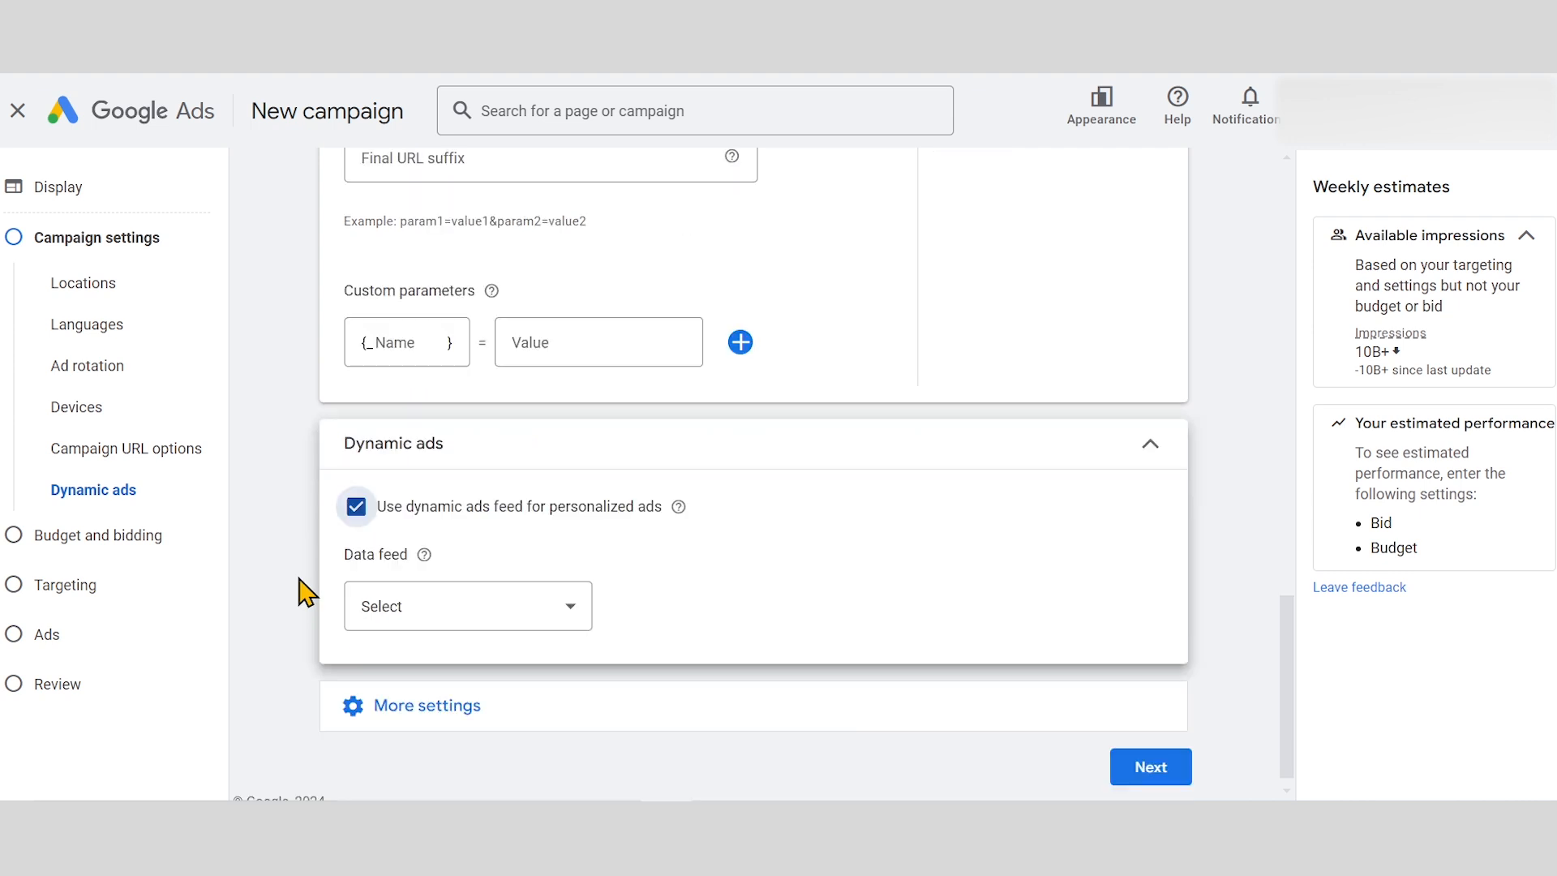
pyautogui.click(361, 588)
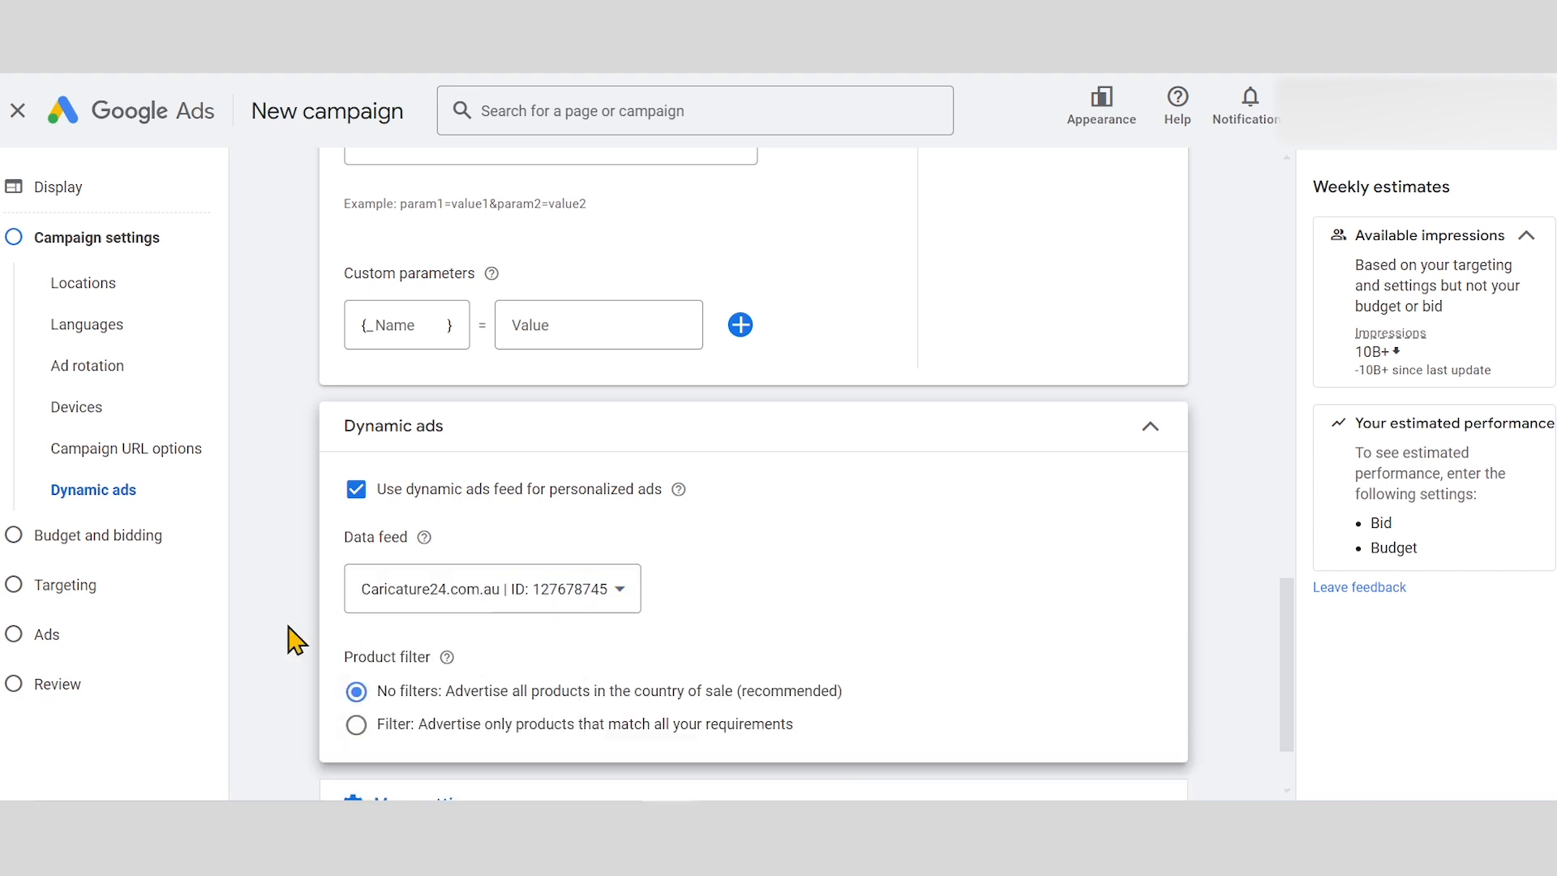
pyautogui.click(537, 607)
# Set the product filter to advertise only products matching all requirements and view the available filter attributes
pyautogui.scroll(-2, 296, 469)
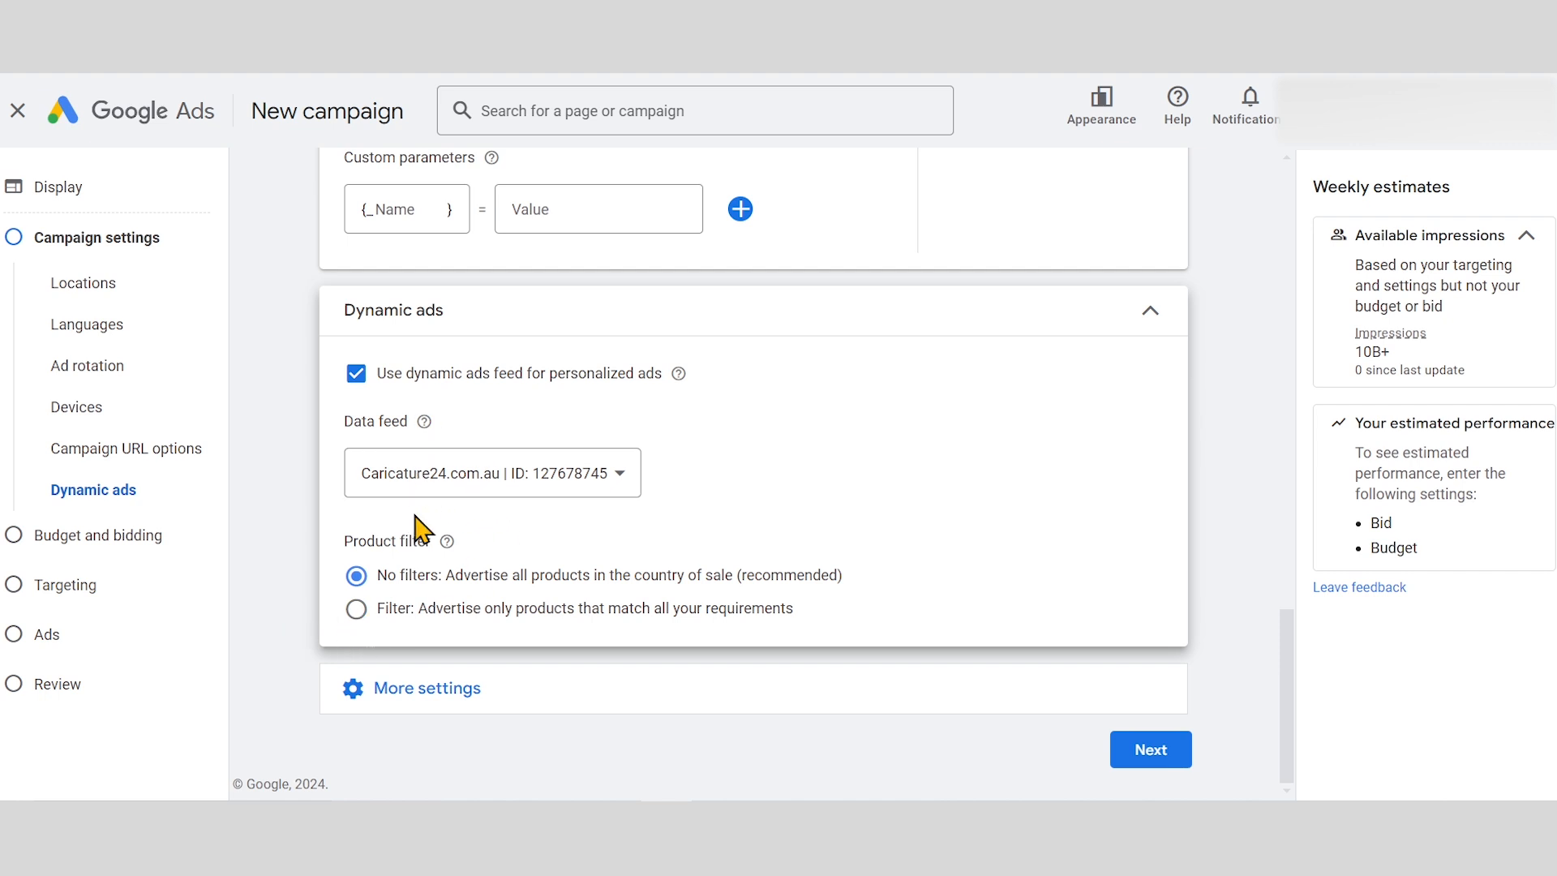
pyautogui.click(356, 610)
pyautogui.scroll(-1, 373, 620)
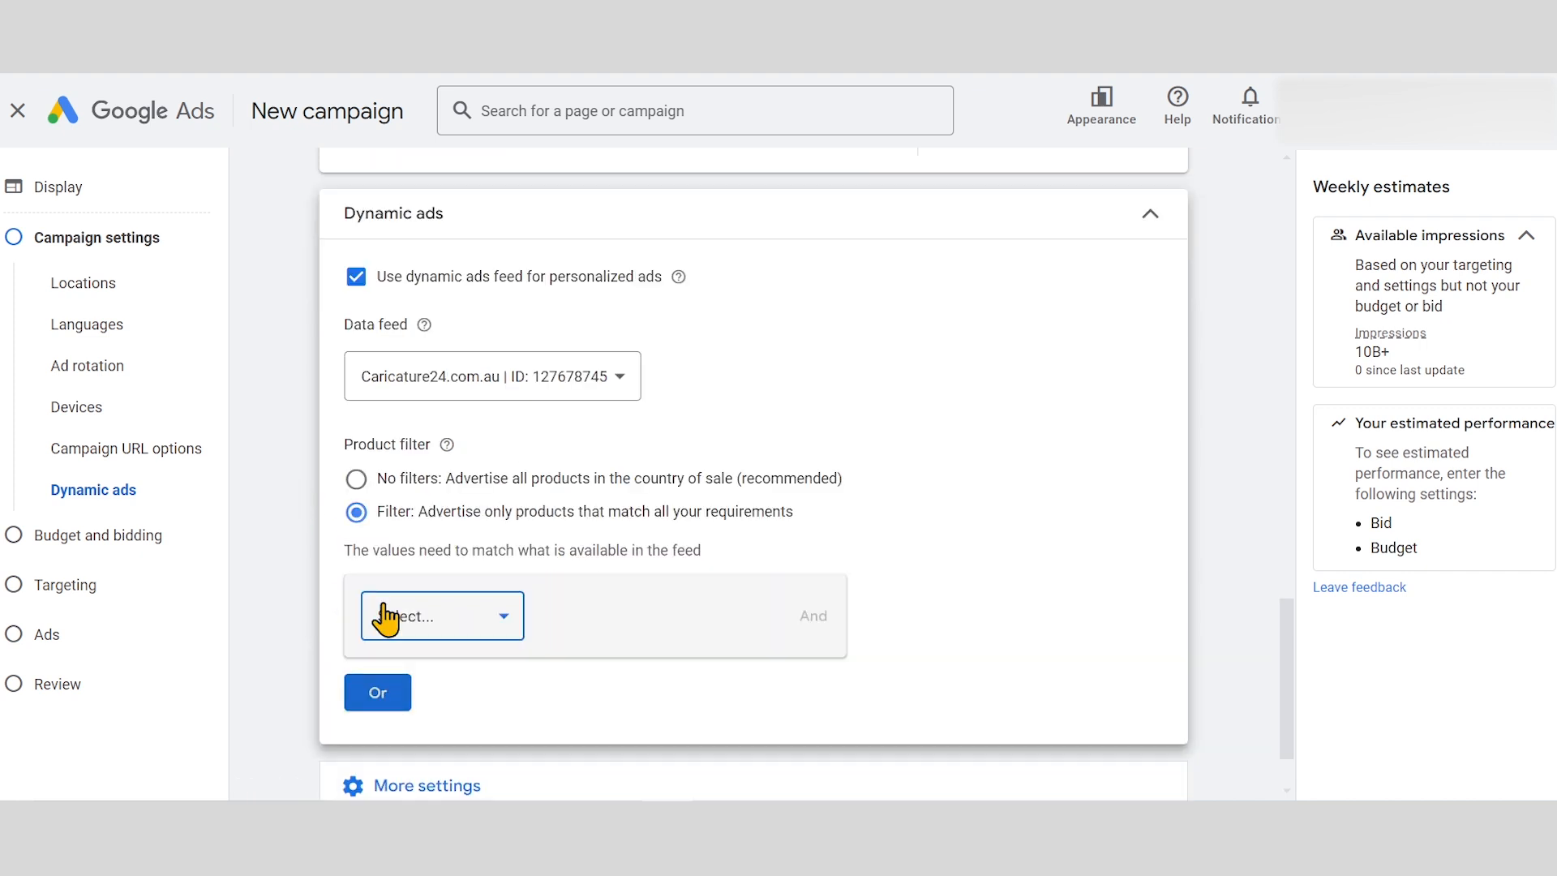
pyautogui.click(503, 625)
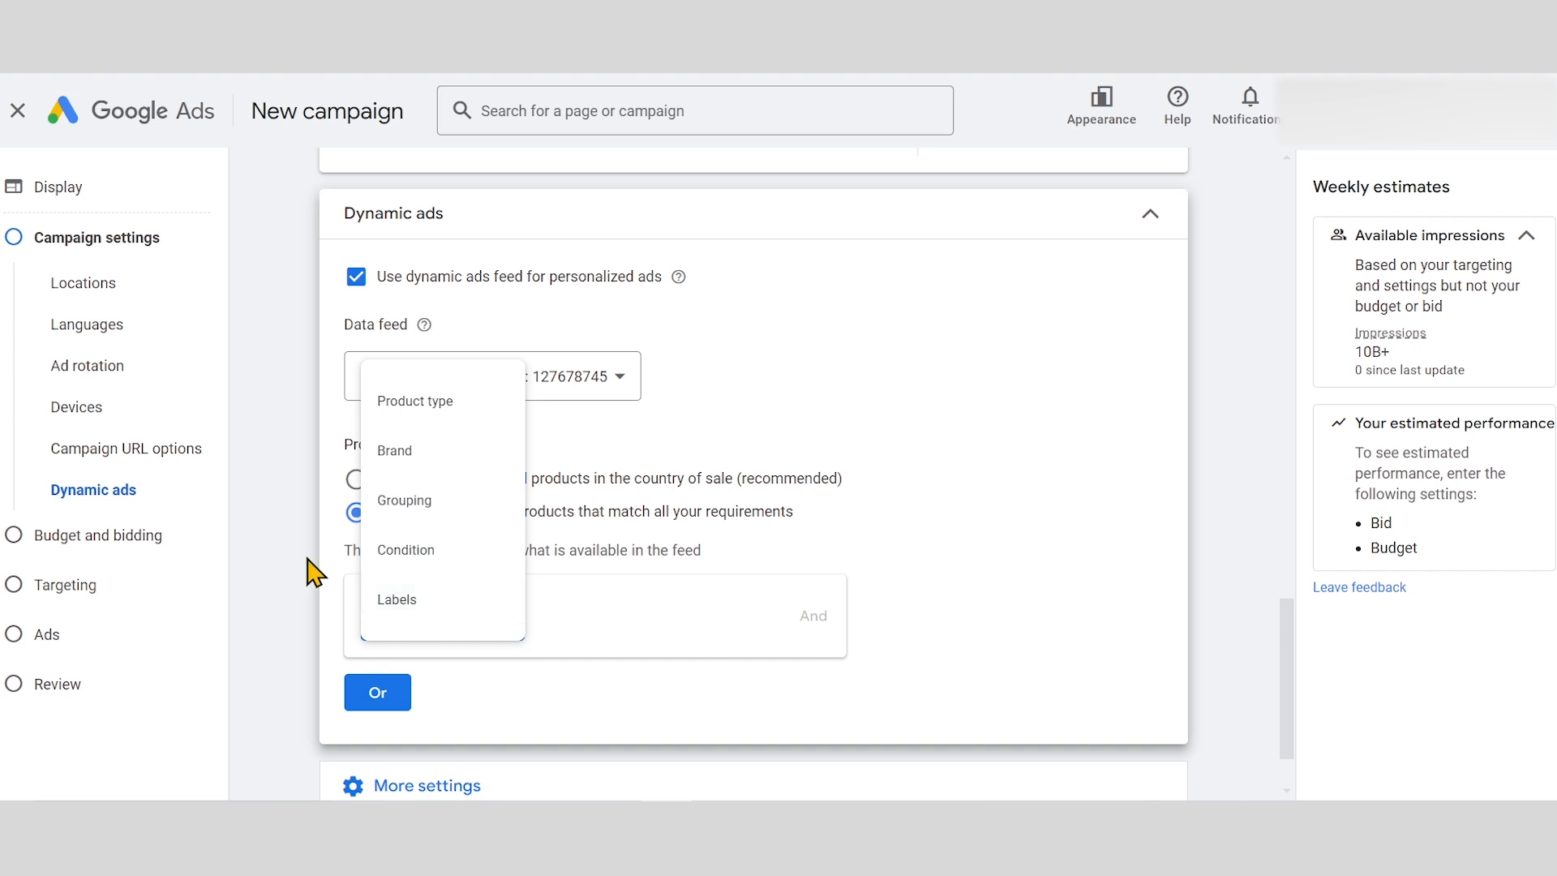
pyautogui.click(279, 558)
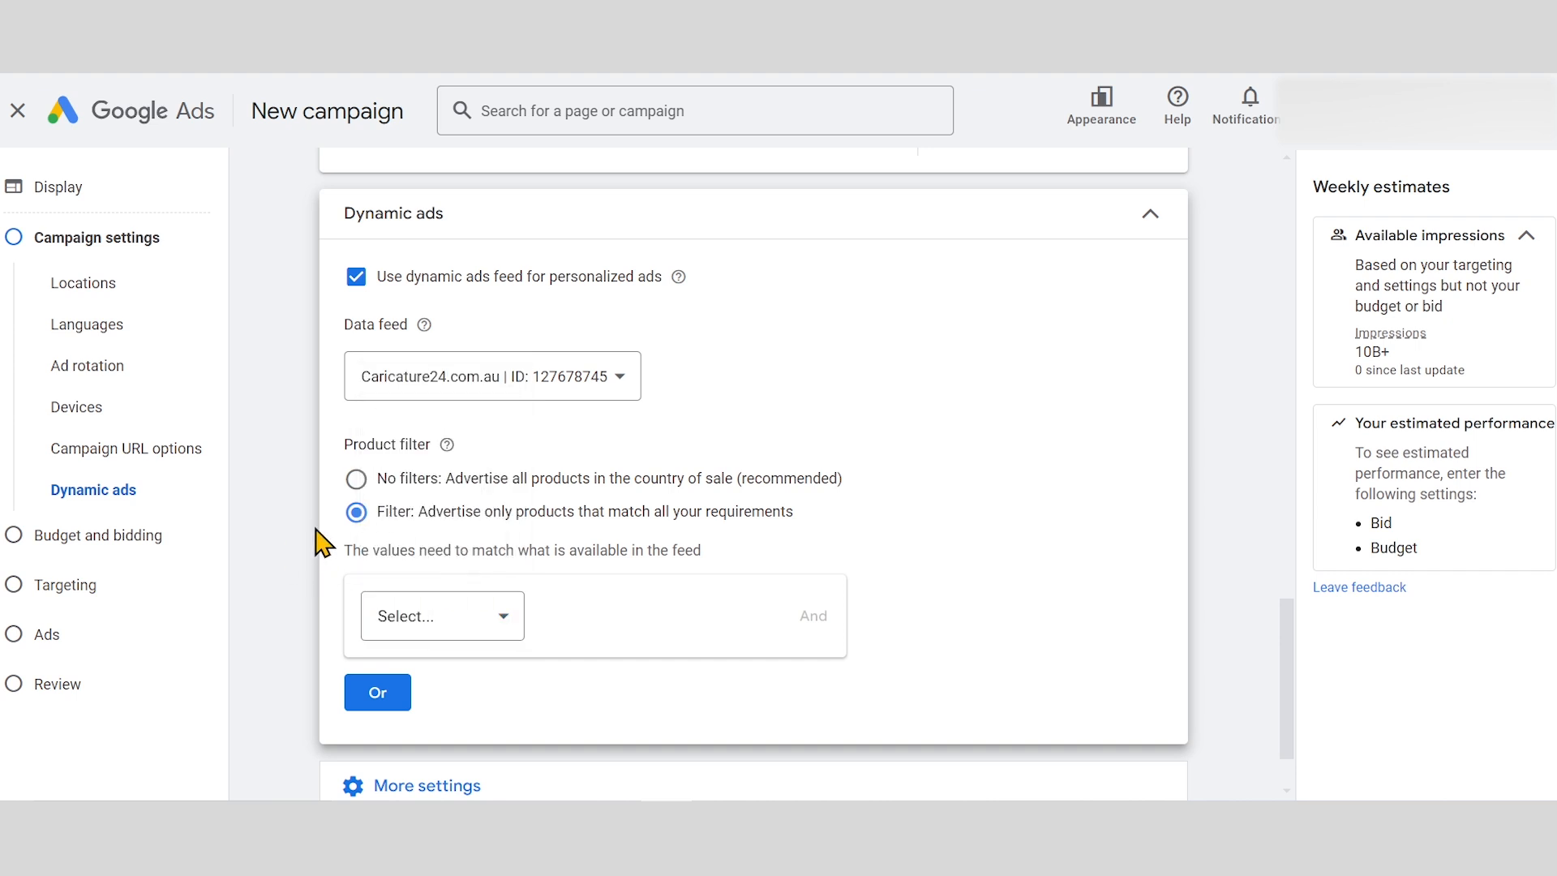
# Set the product filter to No filters and review the campaign's start and end date options
pyautogui.click(356, 478)
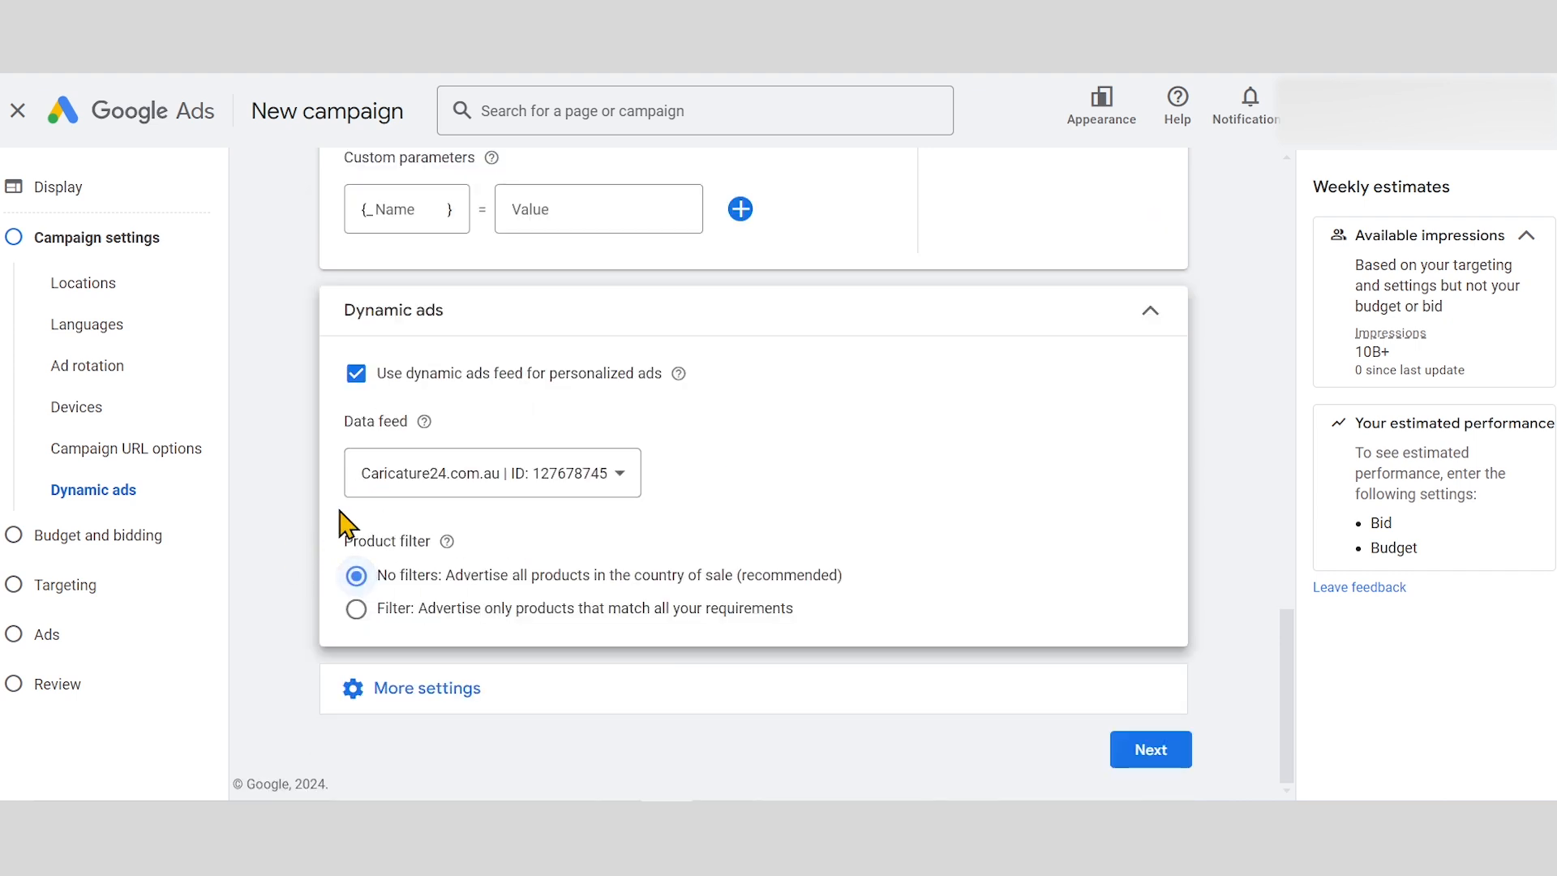
pyautogui.click(497, 690)
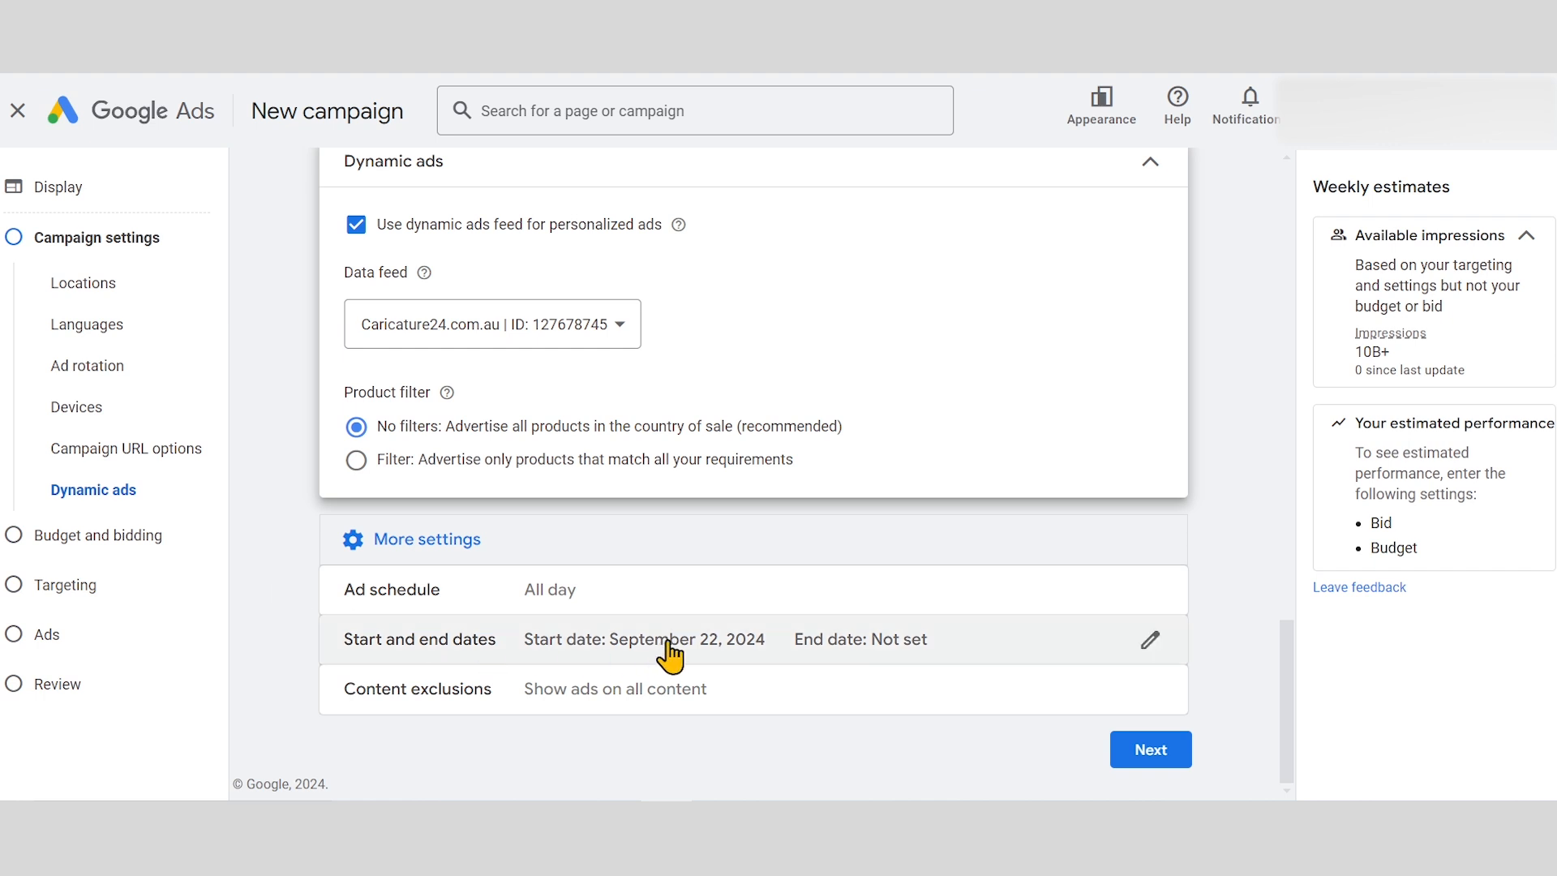
pyautogui.click(739, 649)
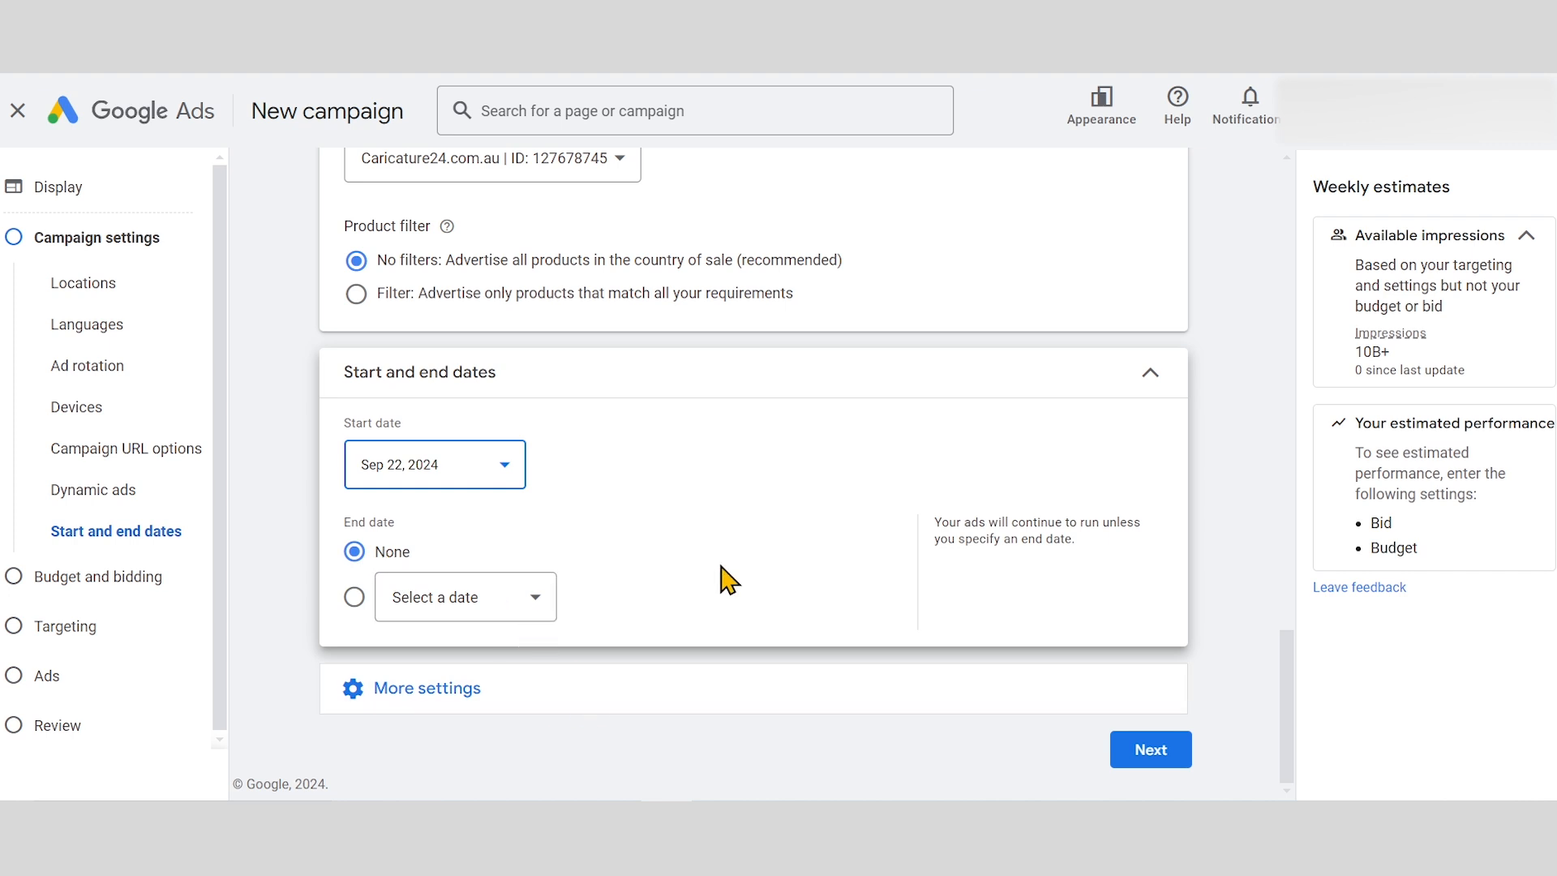
pyautogui.click(1151, 381)
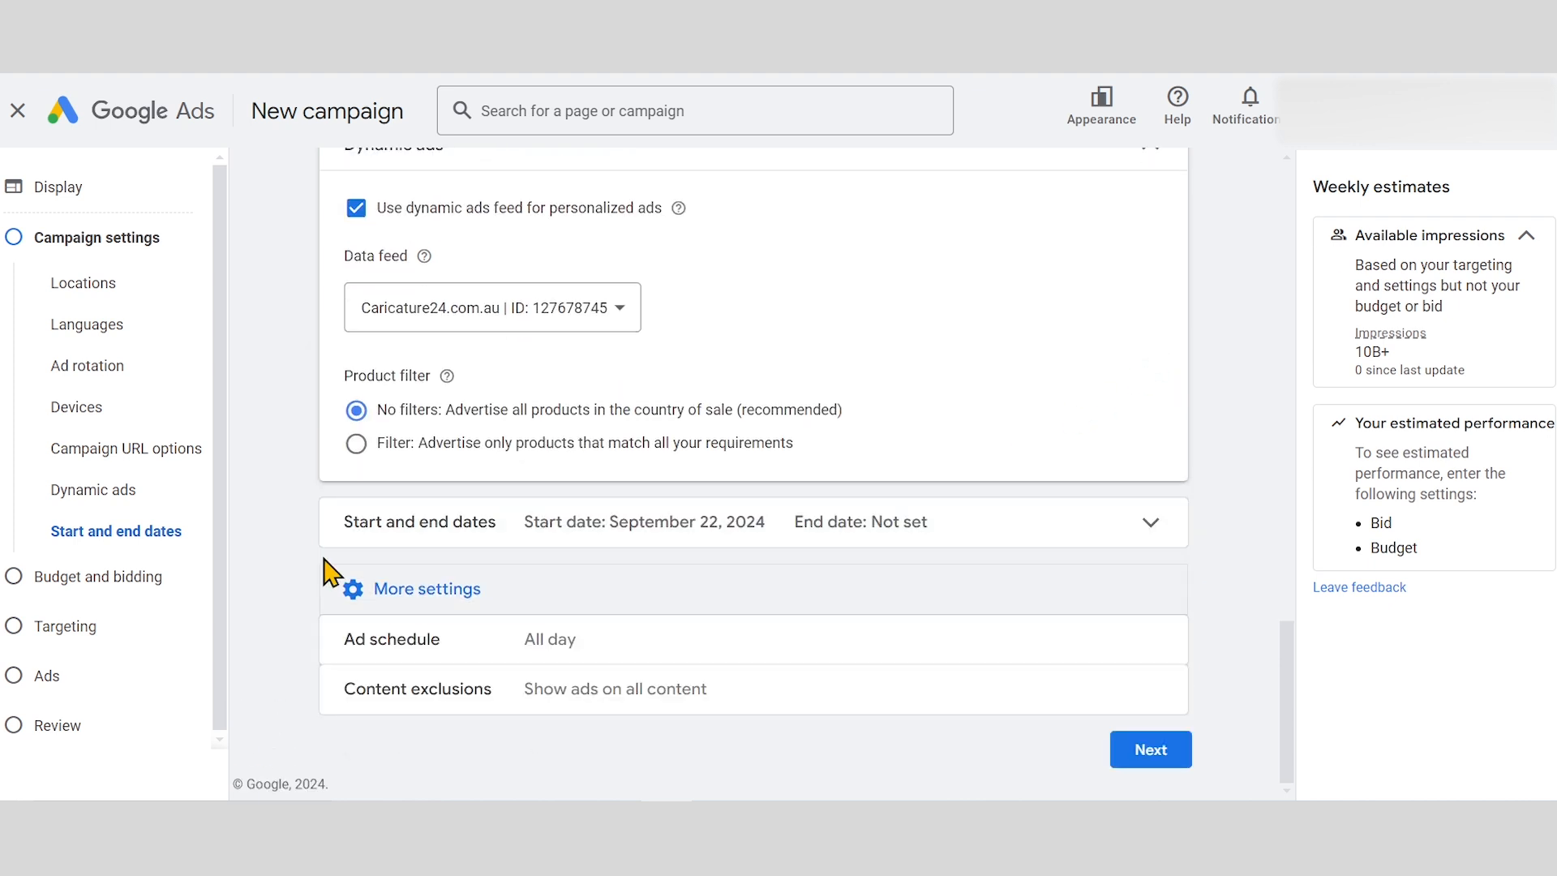
# Review the content exclusions by label, sensitive content and content type, and proceed to Budget and bidding
pyautogui.click(627, 713)
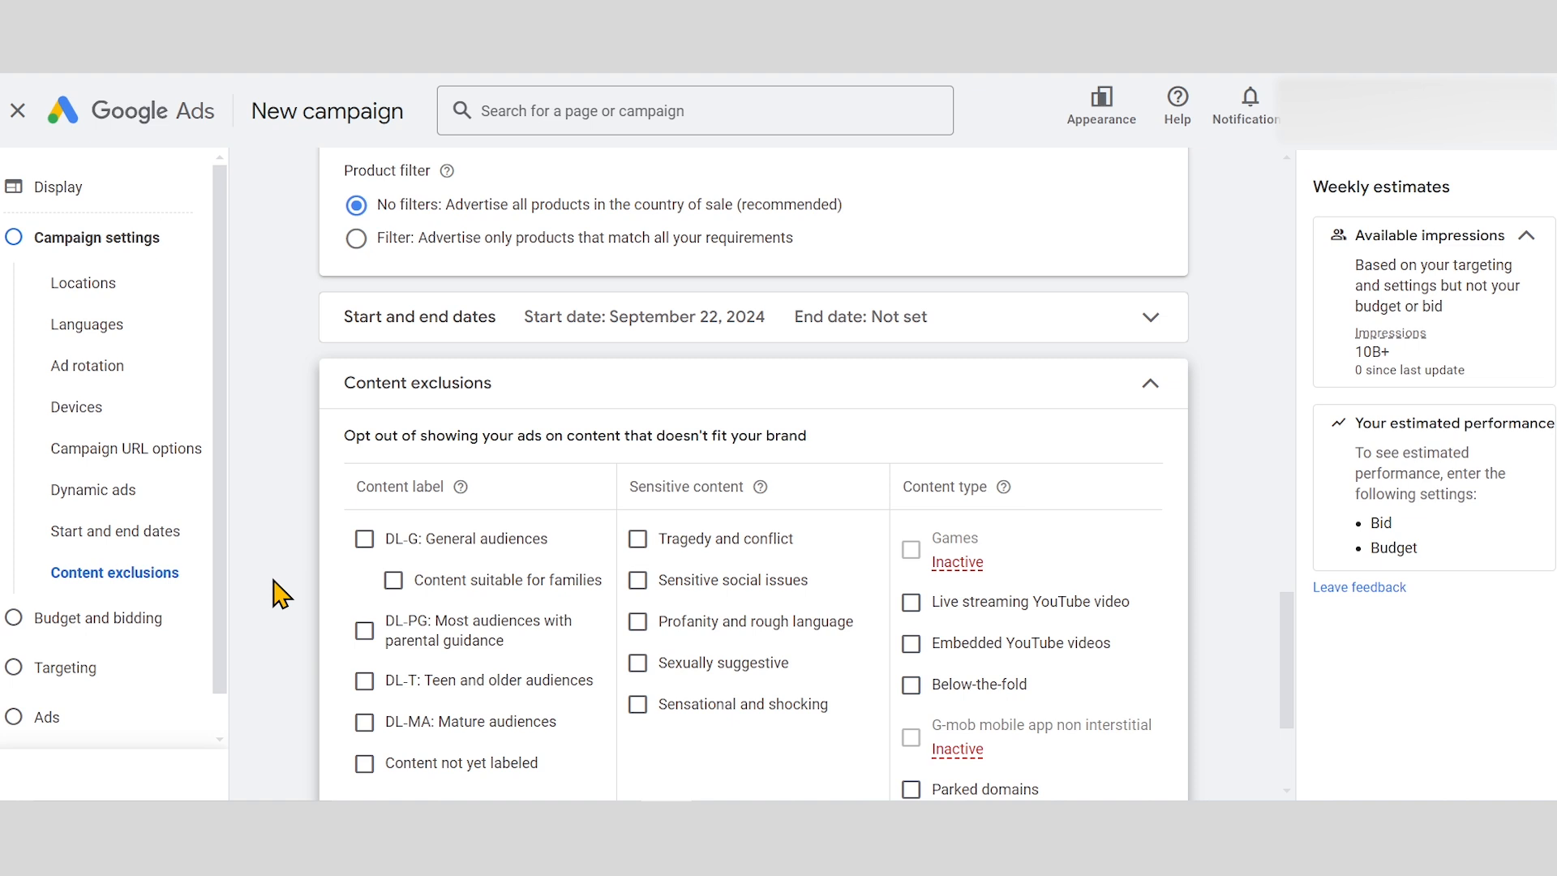
pyautogui.scroll(-1, 280, 595)
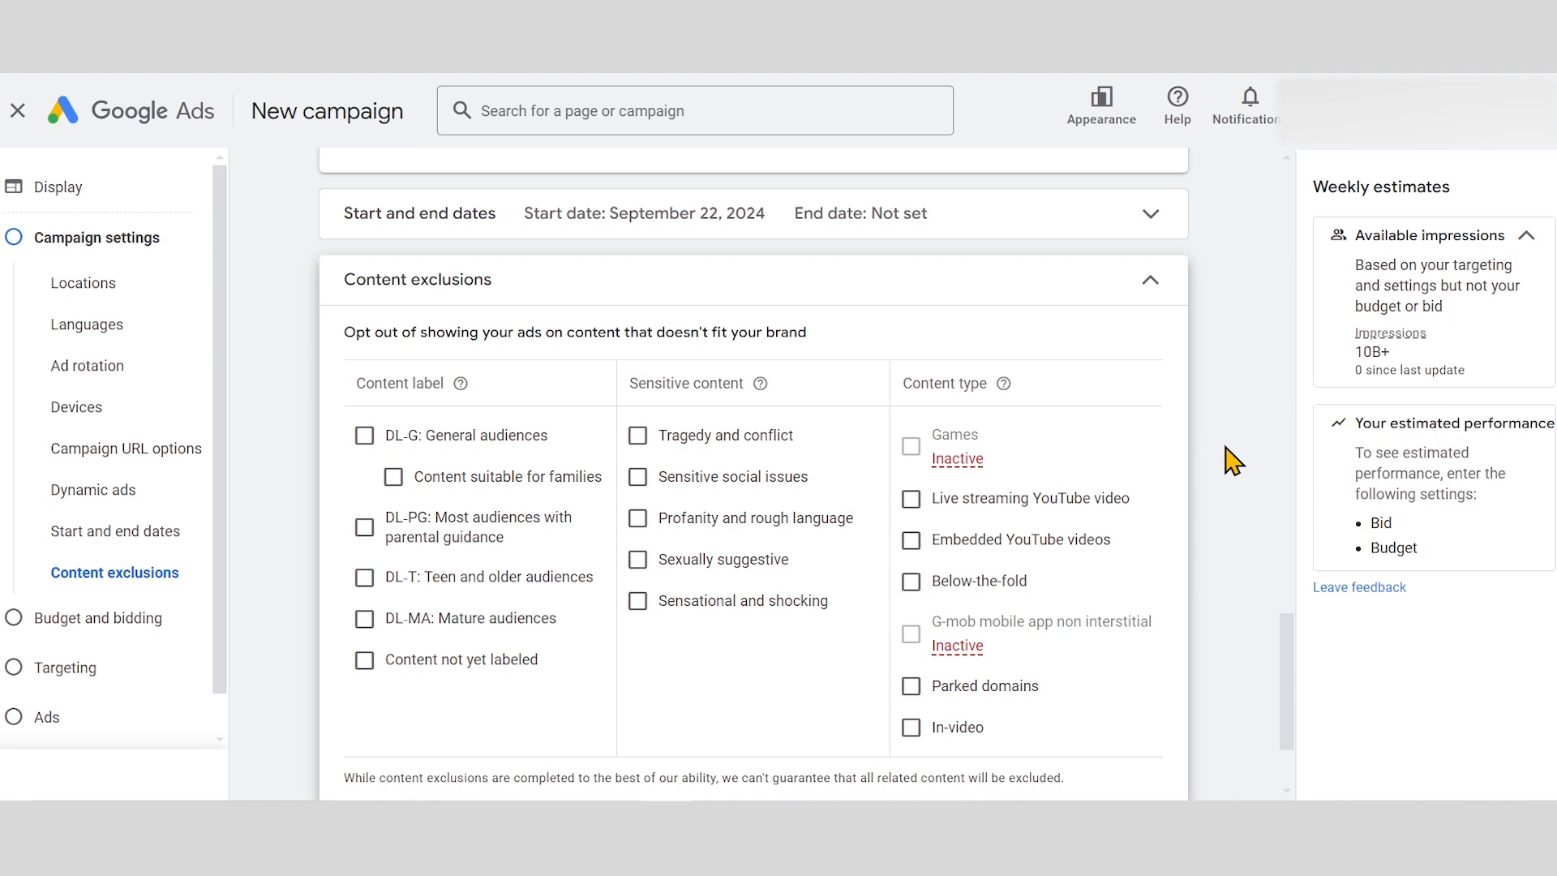
pyautogui.scroll(-2, 1228, 458)
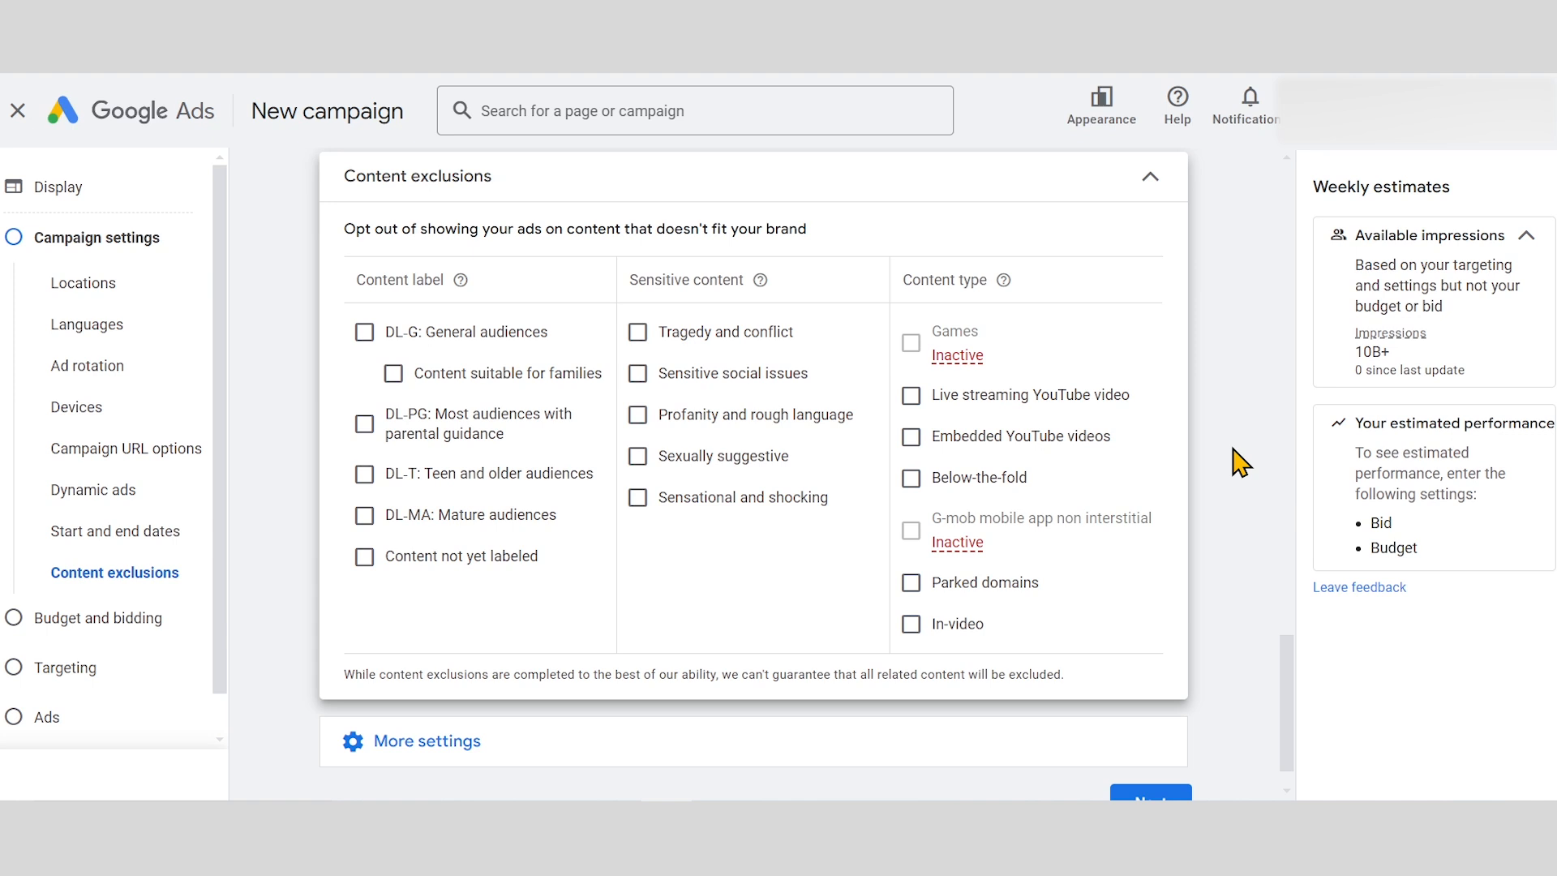
pyautogui.scroll(-1, 1236, 572)
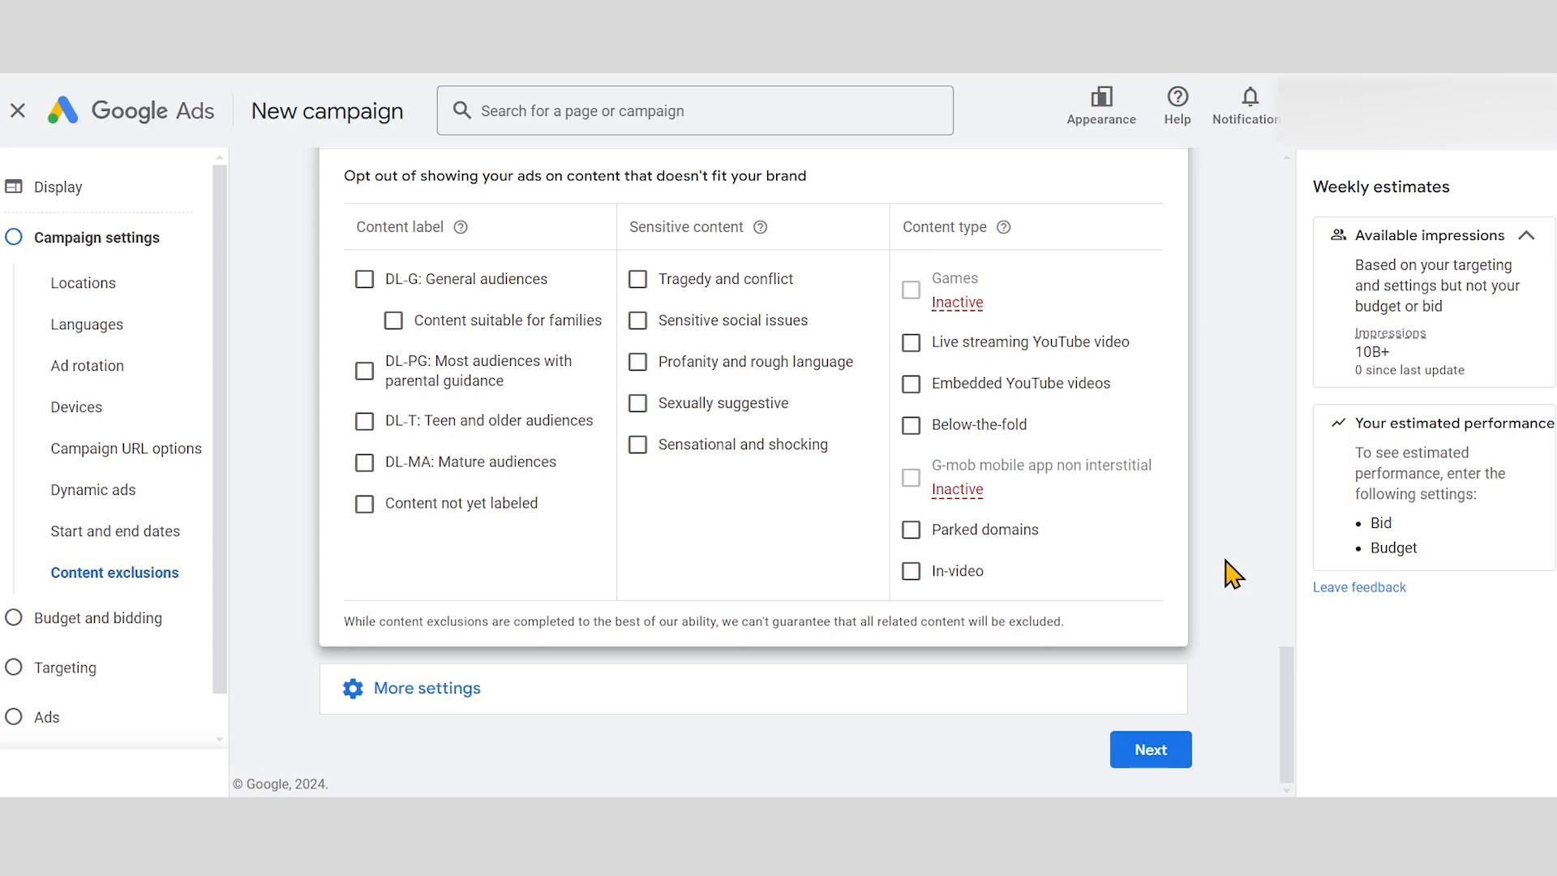
pyautogui.click(1152, 751)
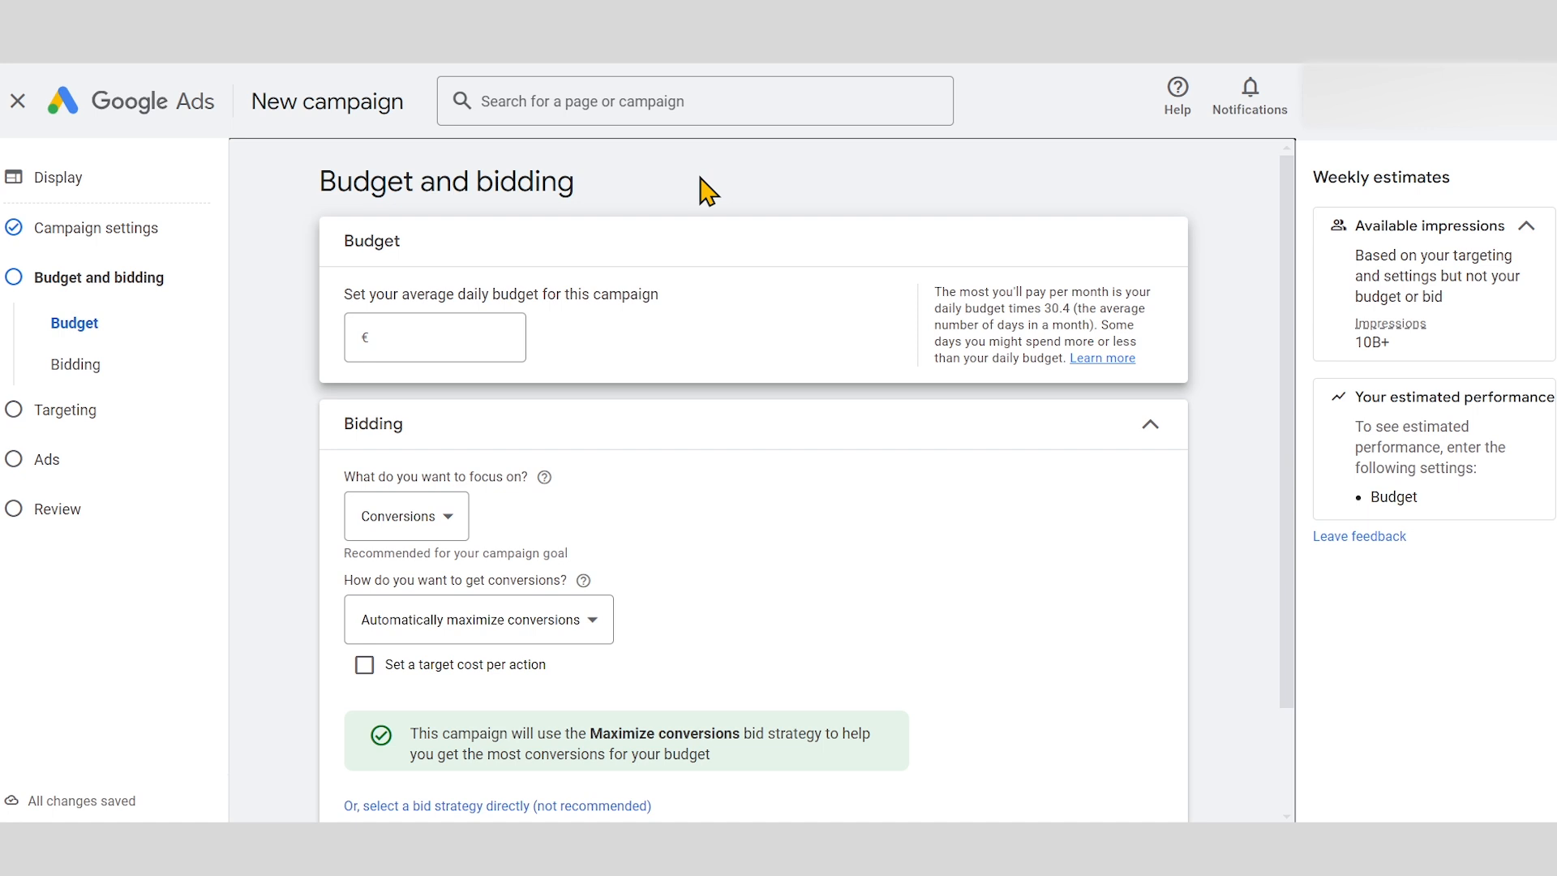
# Set the campaign's average daily budget to €50
pyautogui.click(495, 336)
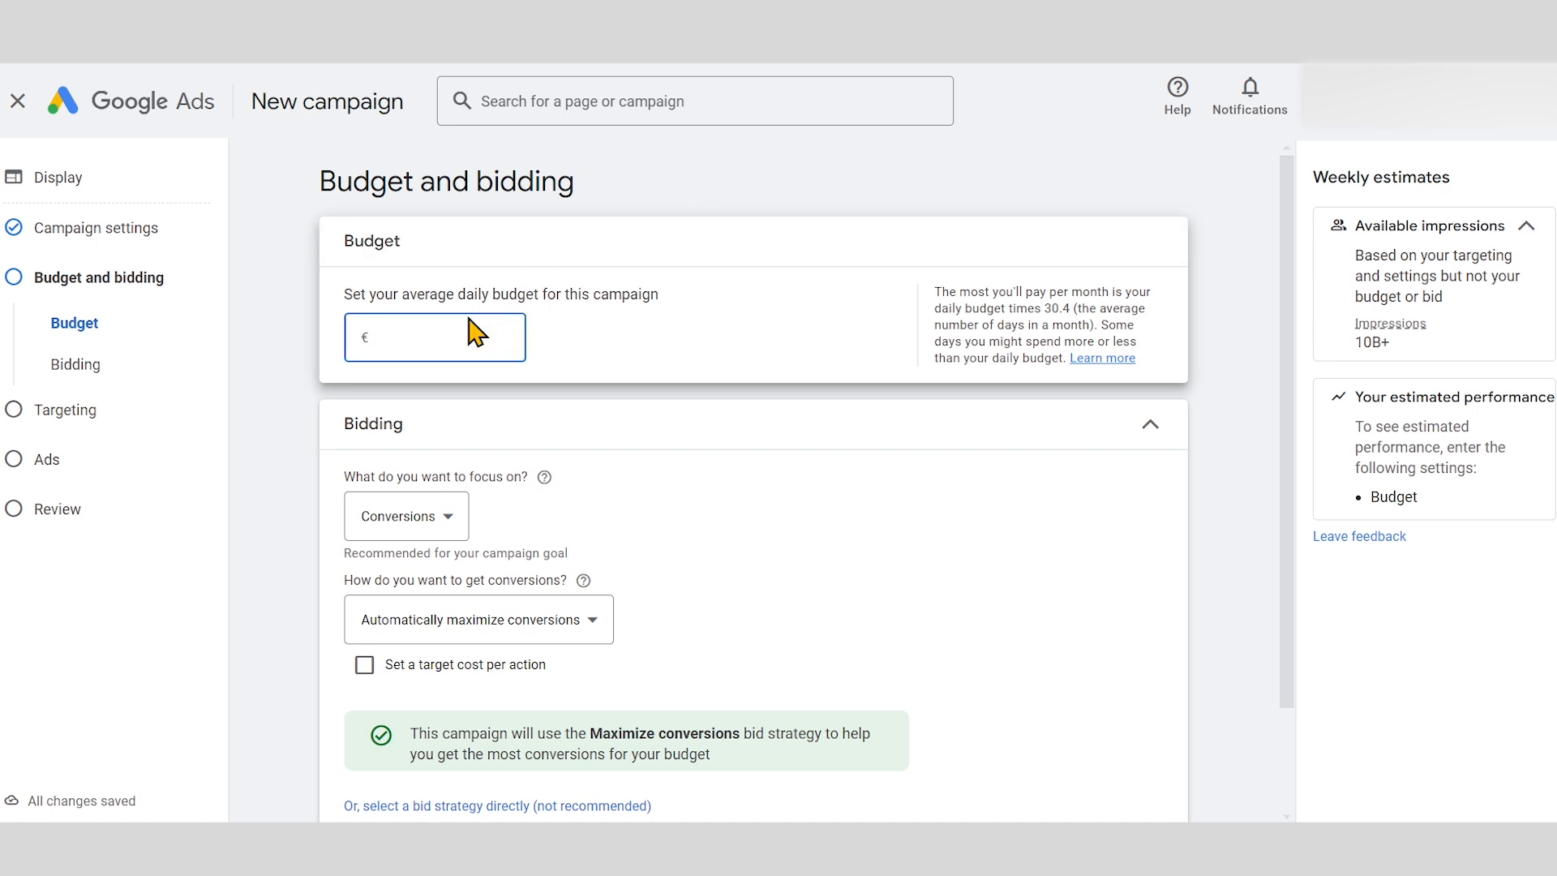
pyautogui.write('50')
pyautogui.click(715, 195)
# Change the bidding focus to Conversion value
pyautogui.scroll(-2, 718, 205)
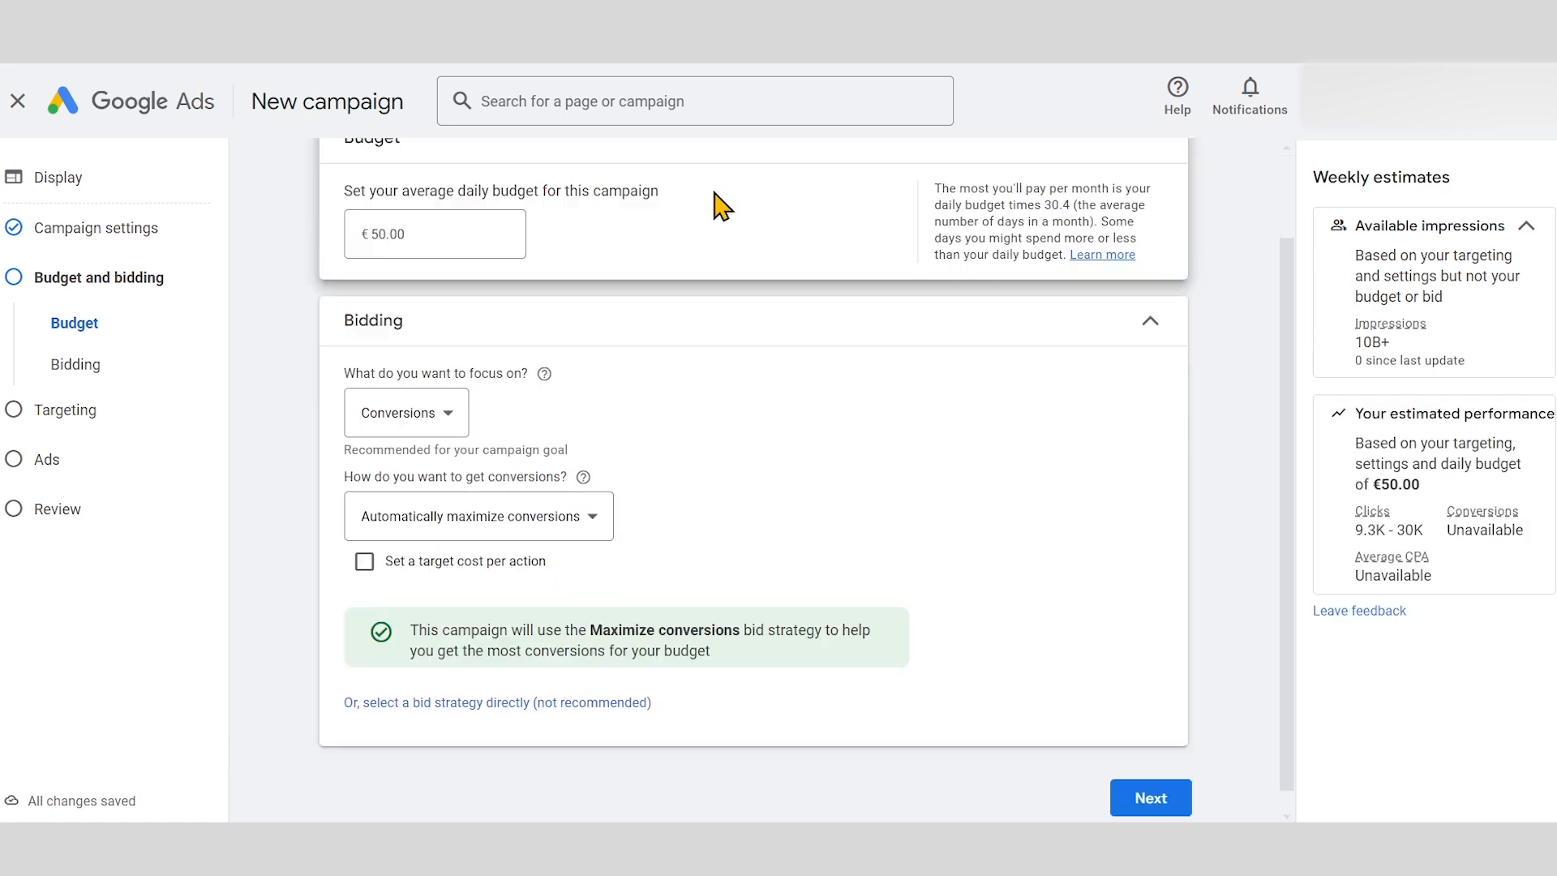
pyautogui.scroll(-1, 718, 205)
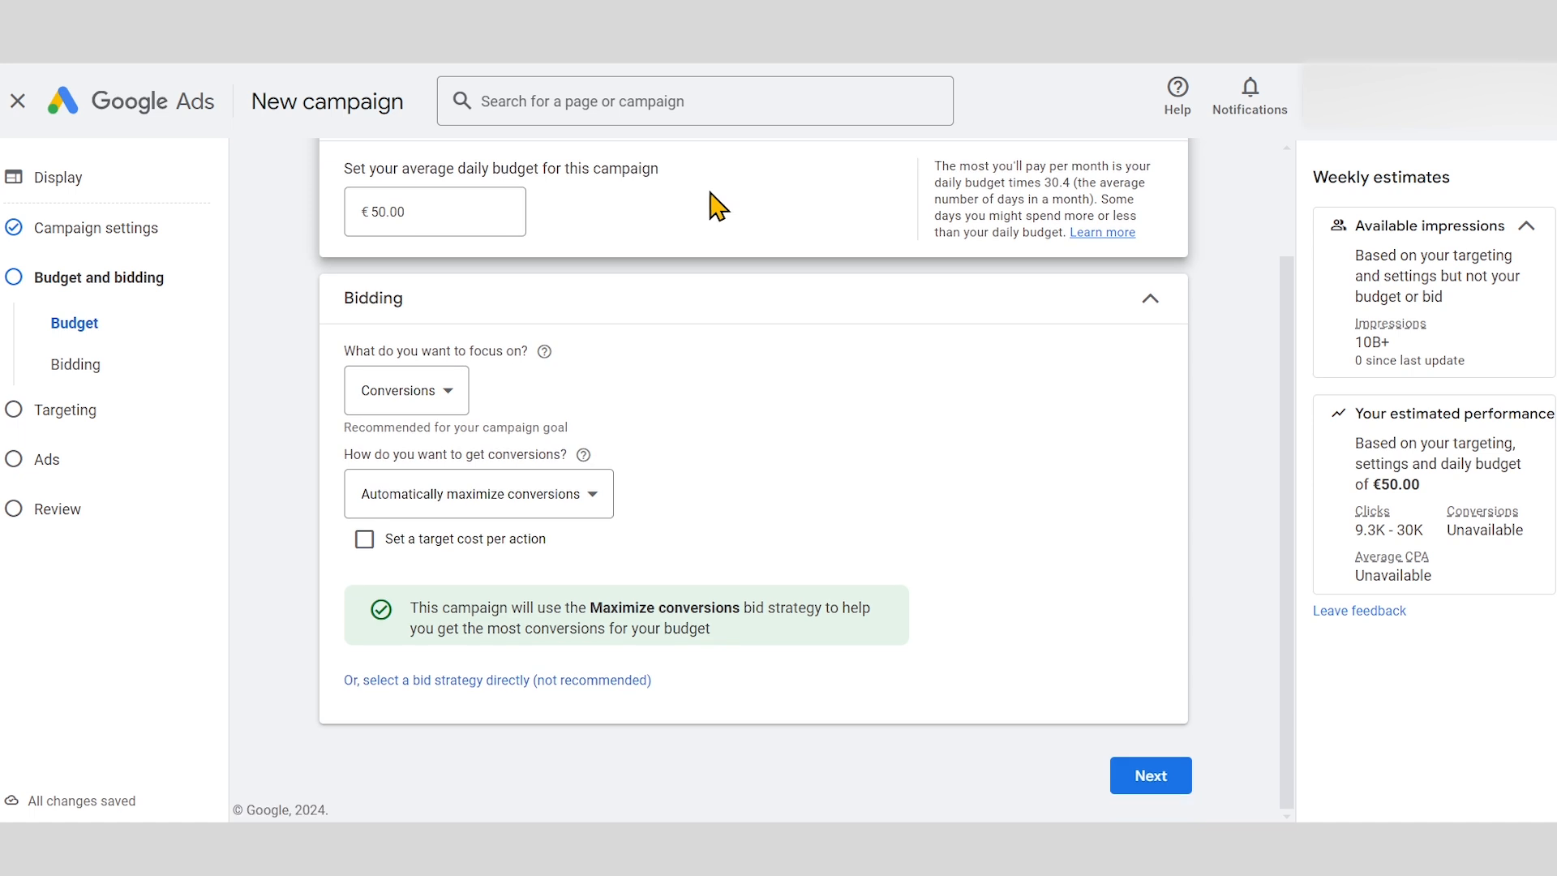
pyautogui.click(445, 408)
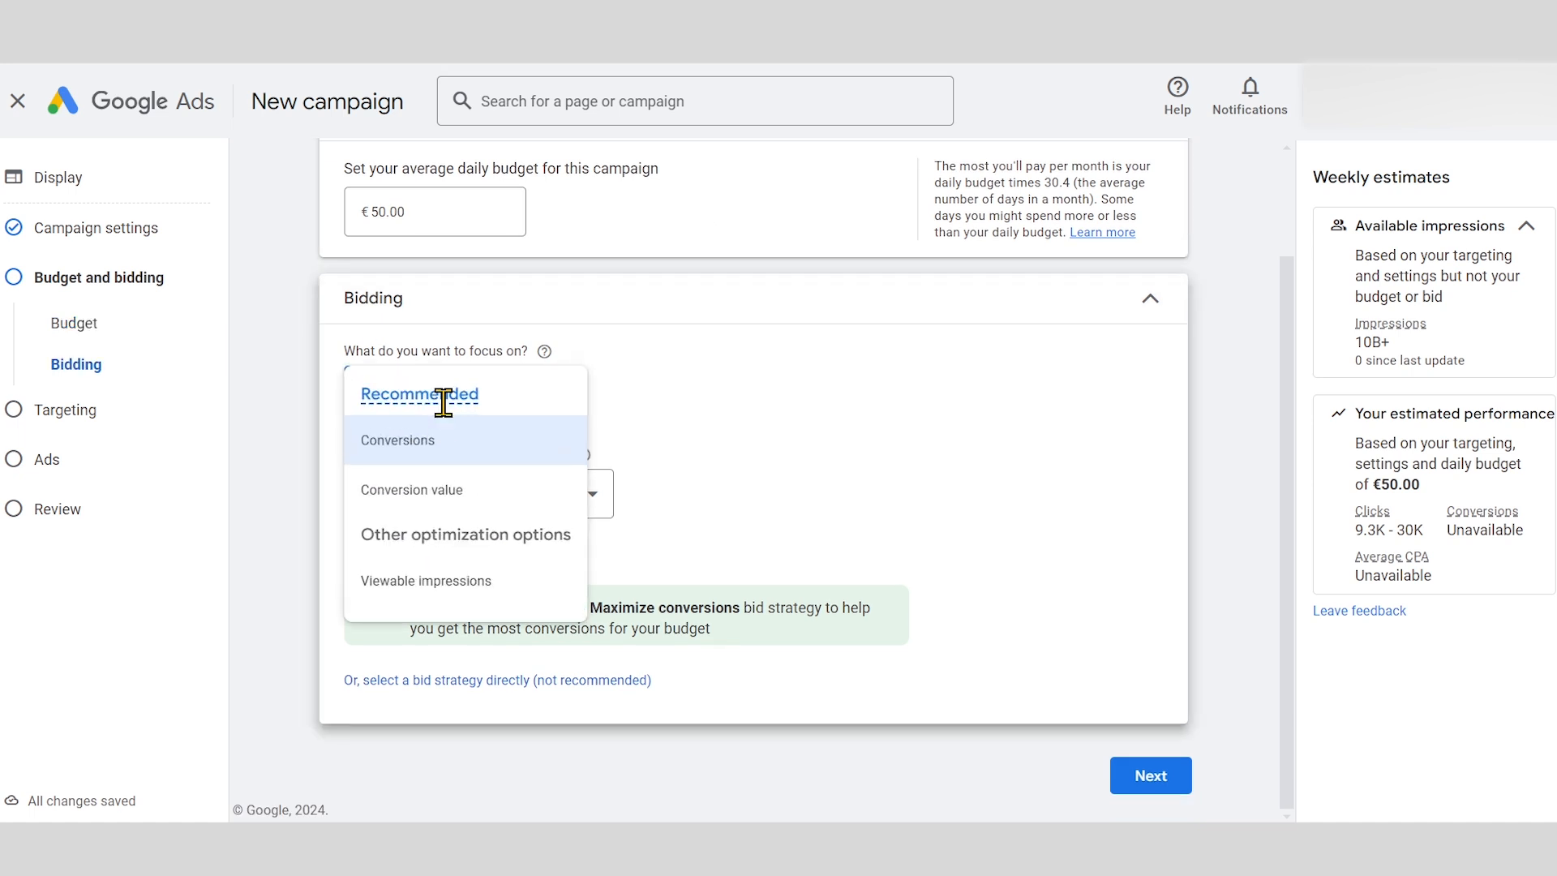
pyautogui.moveTo(443, 401)
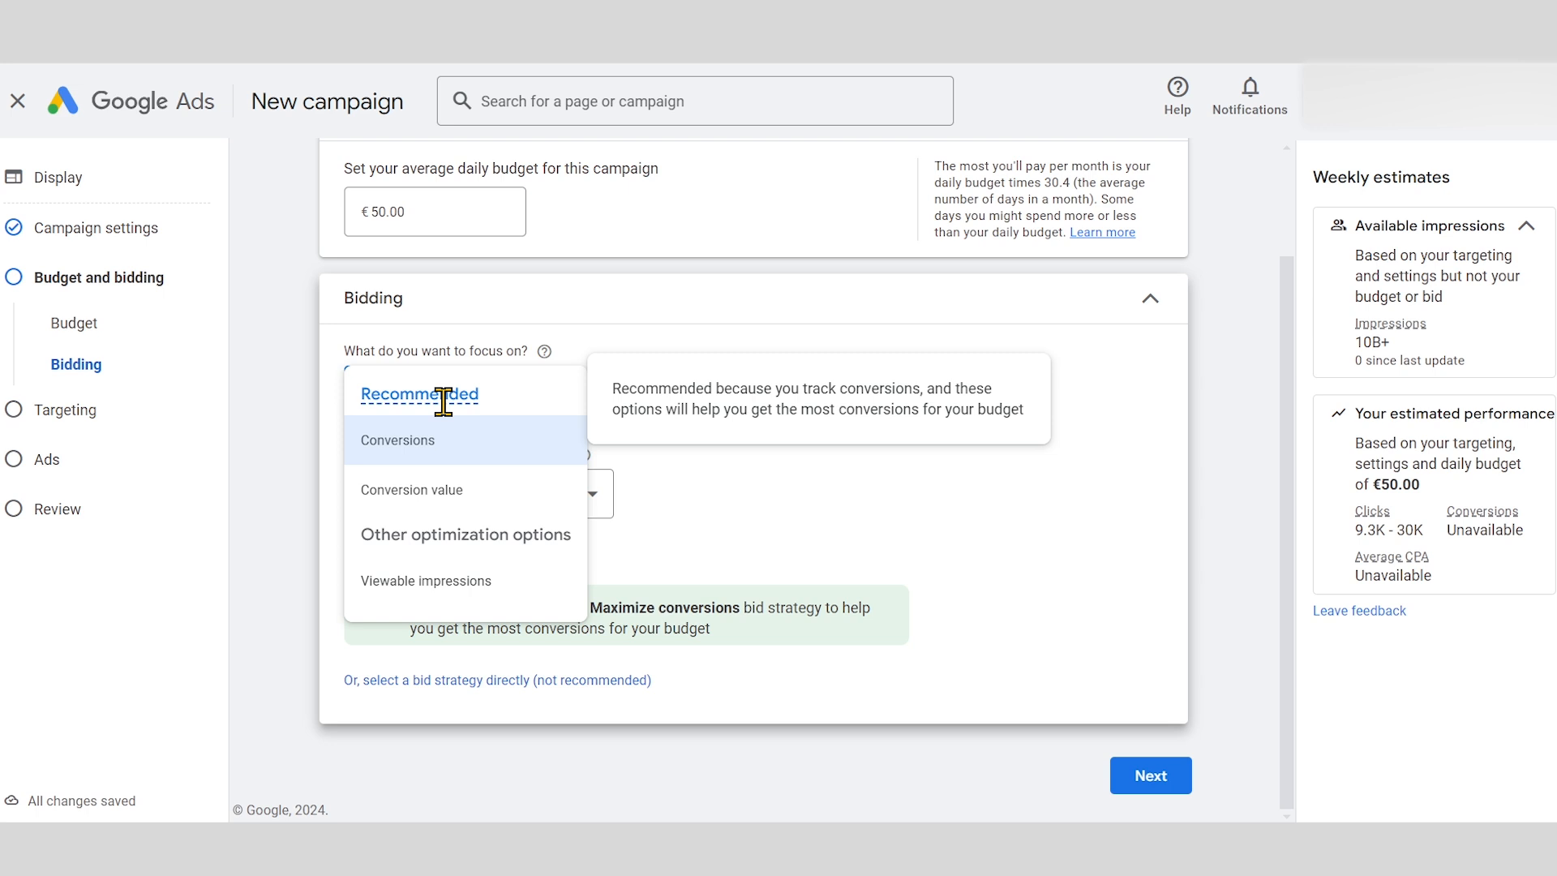
pyautogui.click(437, 497)
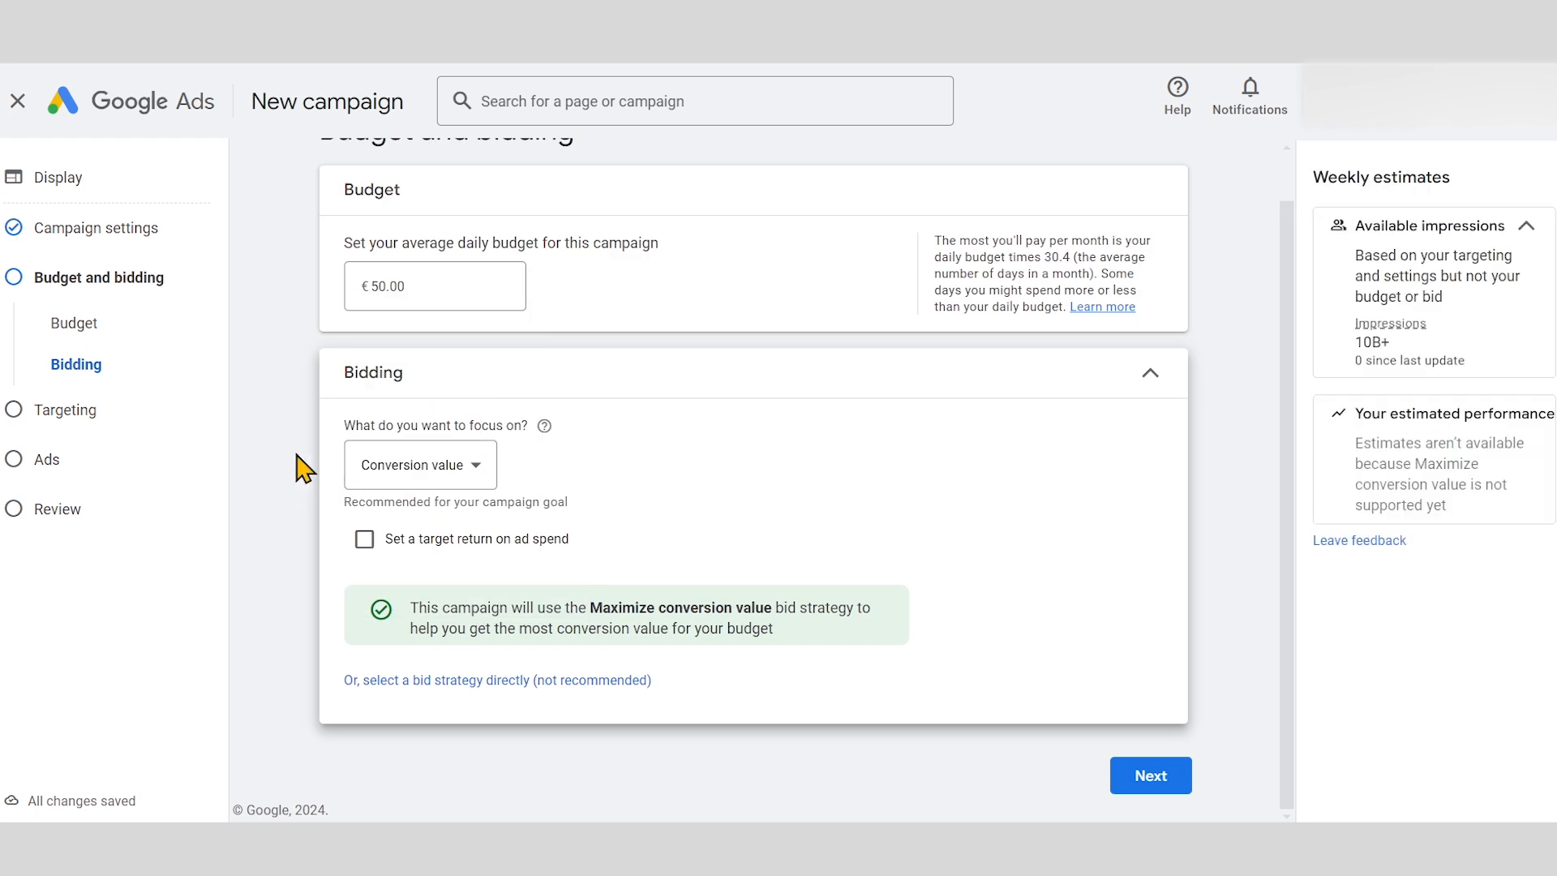
# Enable a target return on ad spend to view its Target ROAS field, and disable it again
pyautogui.click(410, 550)
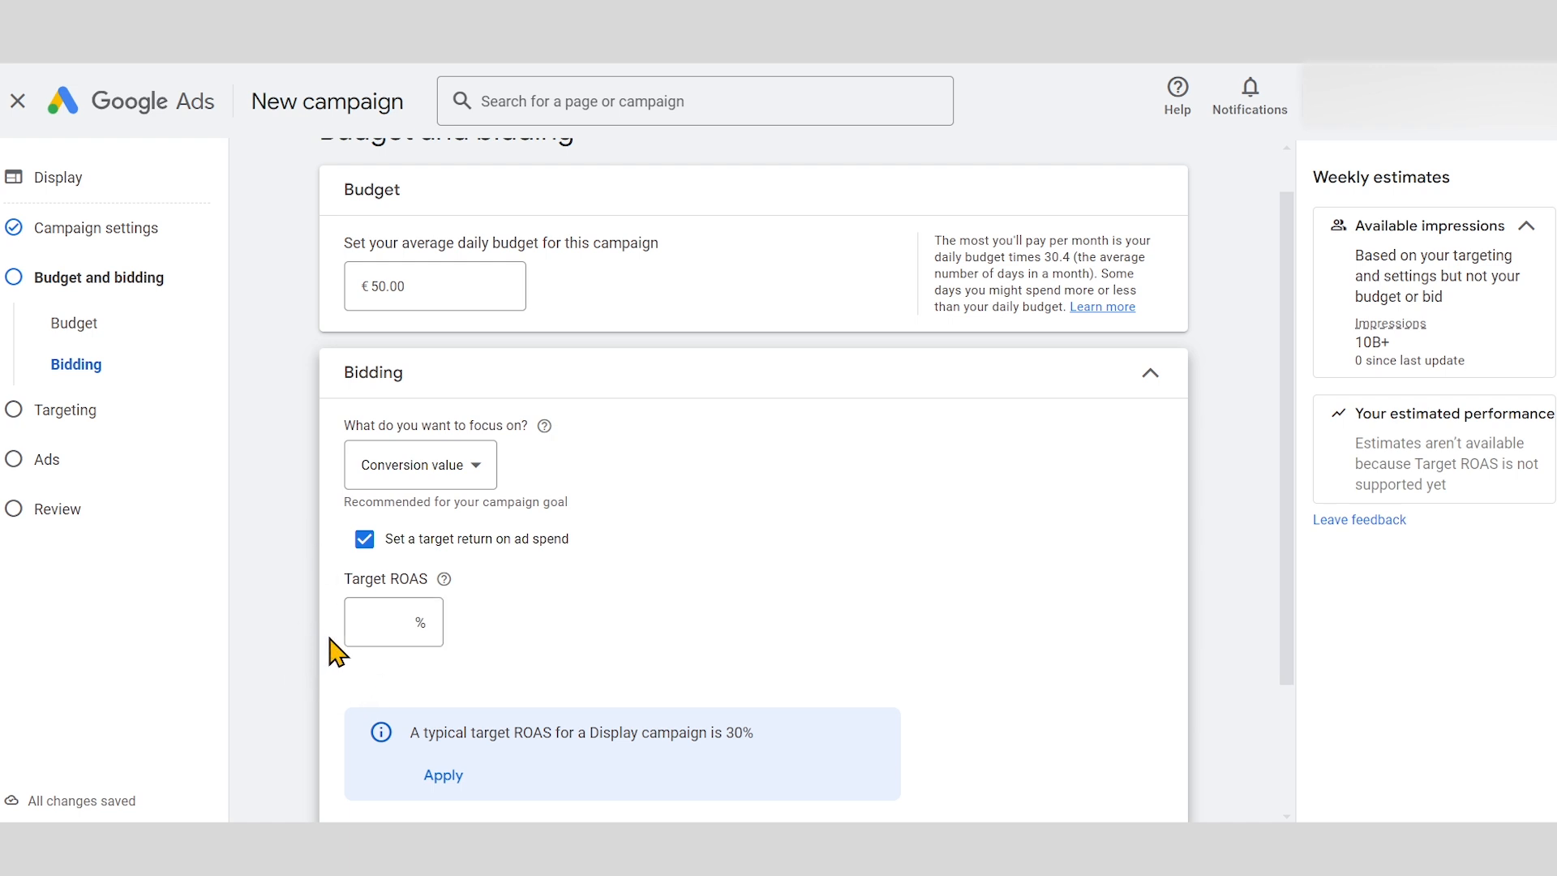
pyautogui.click(381, 626)
pyautogui.click(324, 621)
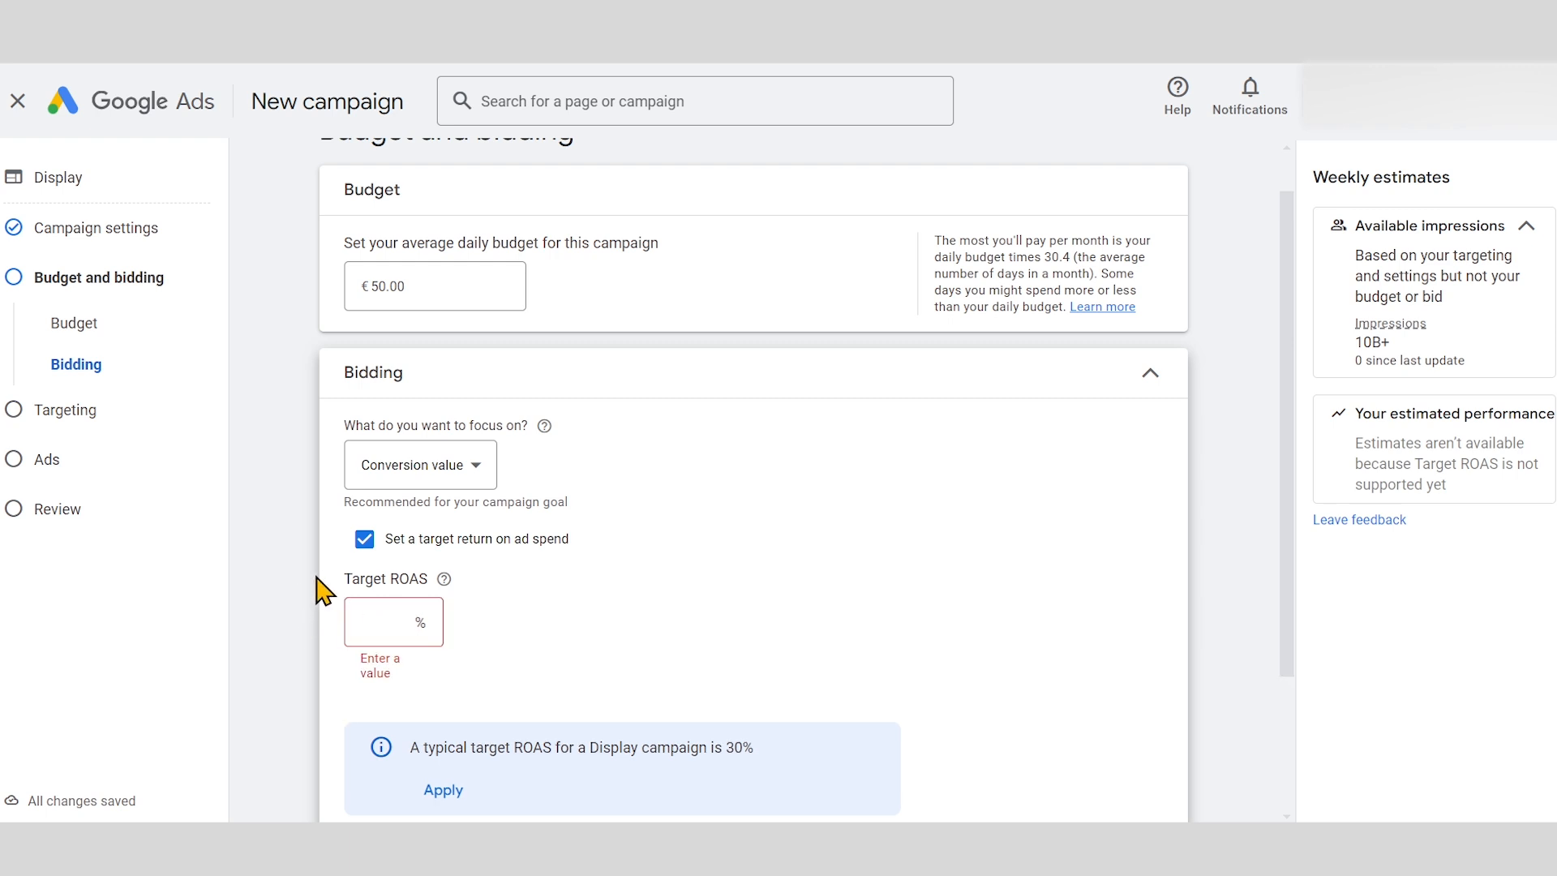
pyautogui.click(364, 539)
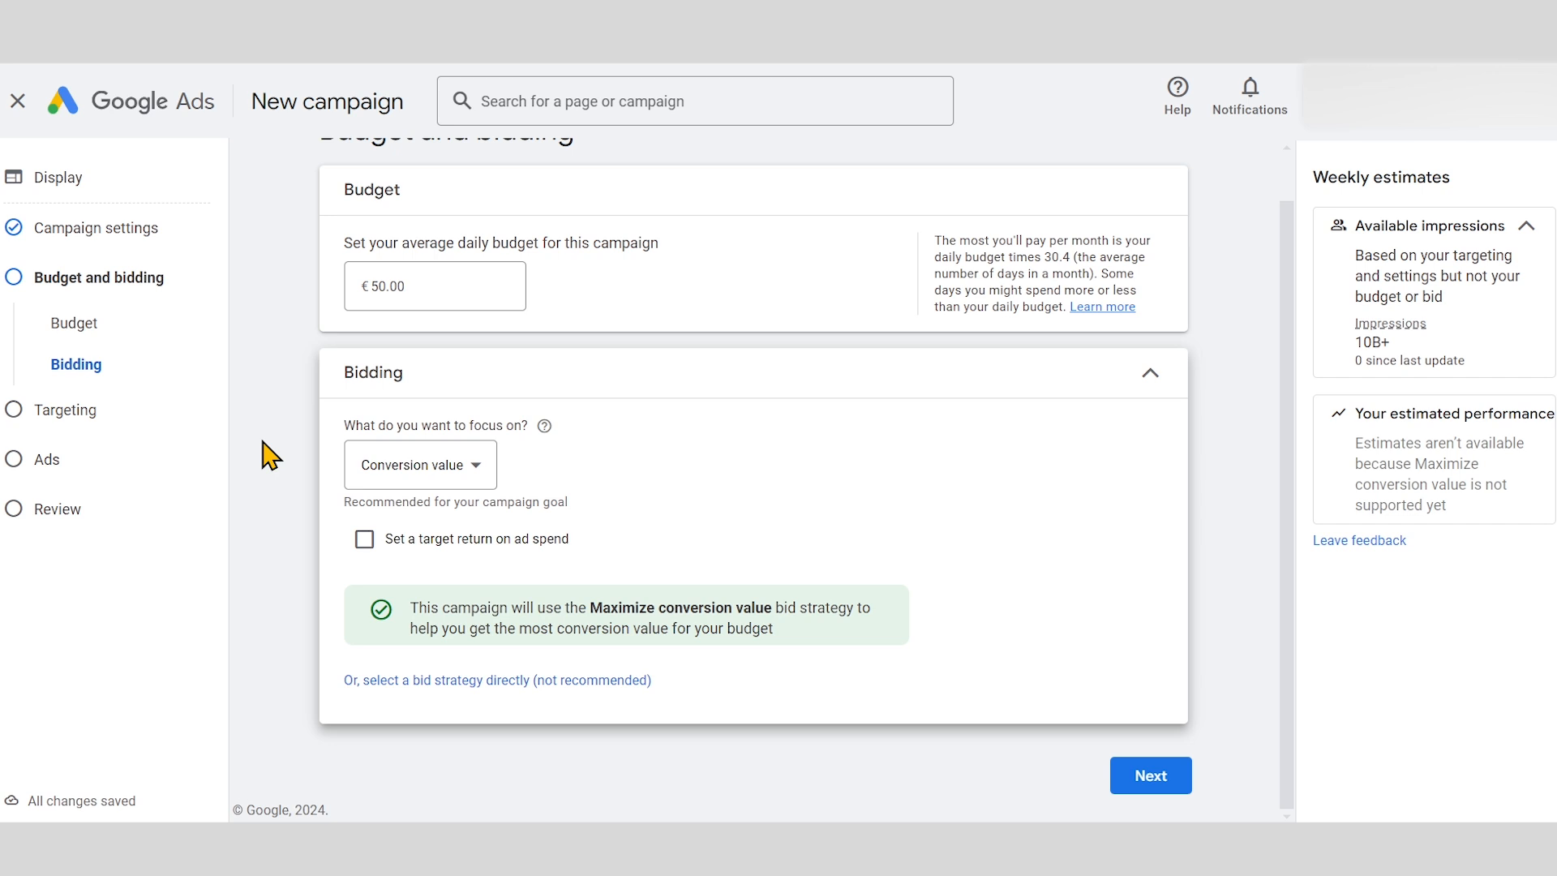
# Proceed to the Targeting stage and read the description of optimized targeting
pyautogui.click(1149, 778)
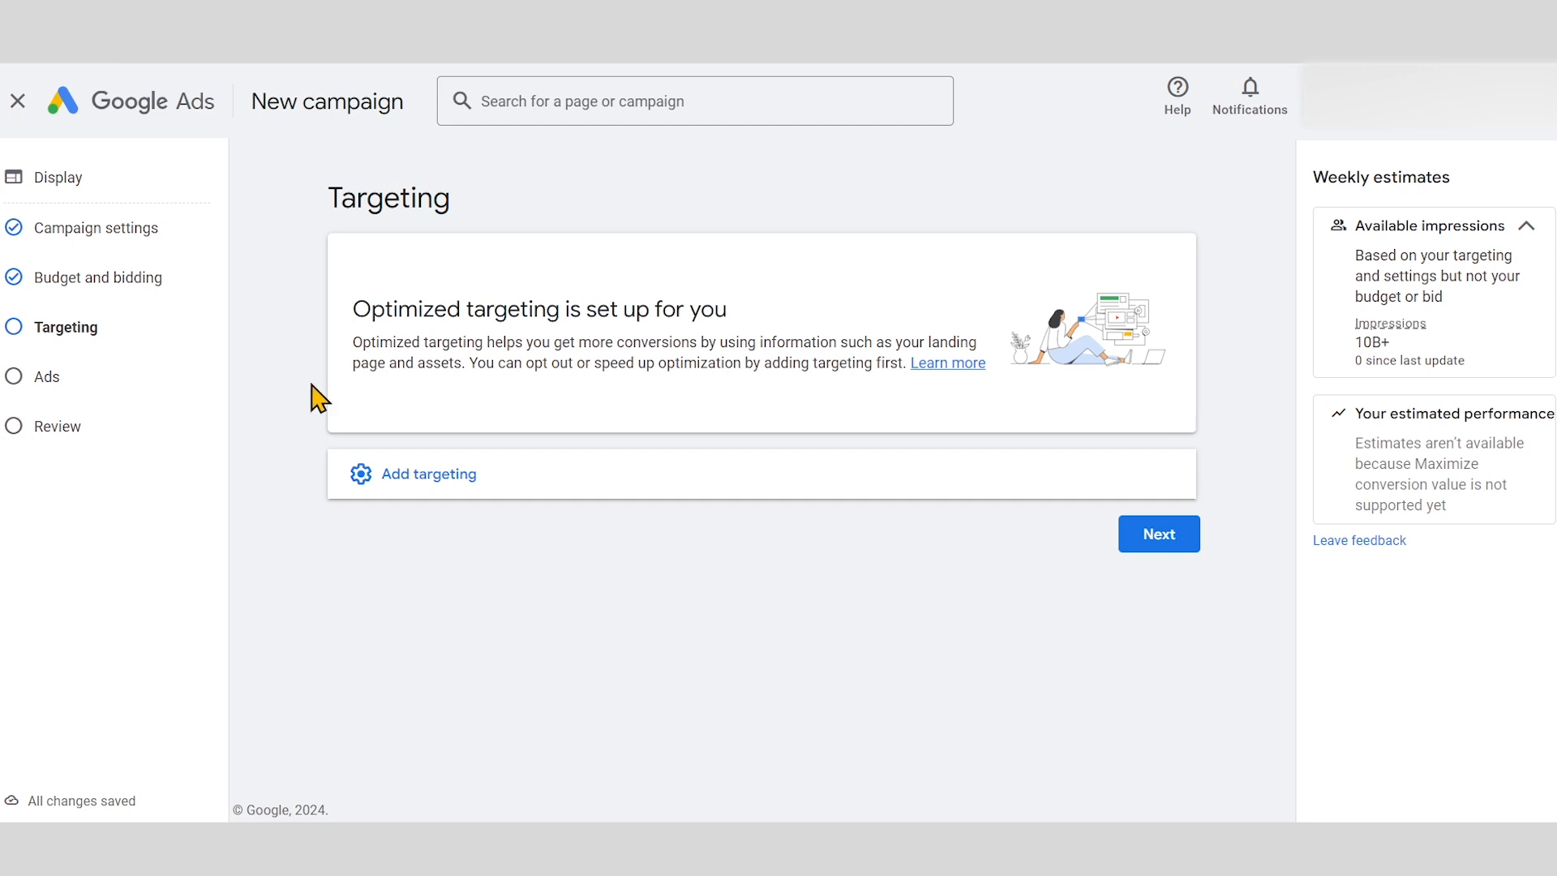
pyautogui.moveTo(356, 310); pyautogui.dragTo(561, 305)
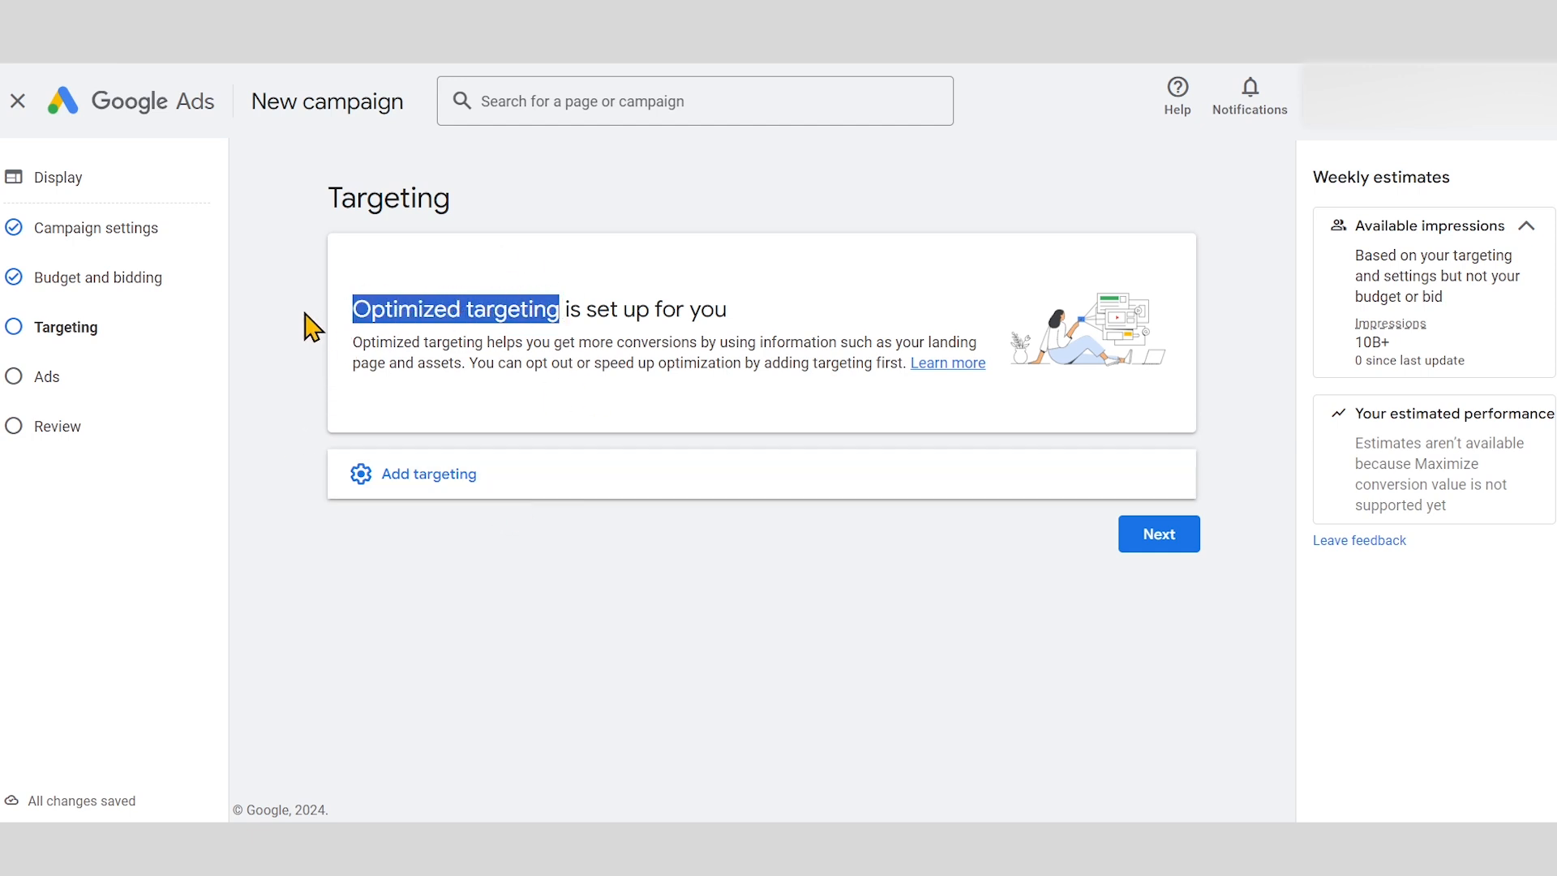
pyautogui.click(256, 285)
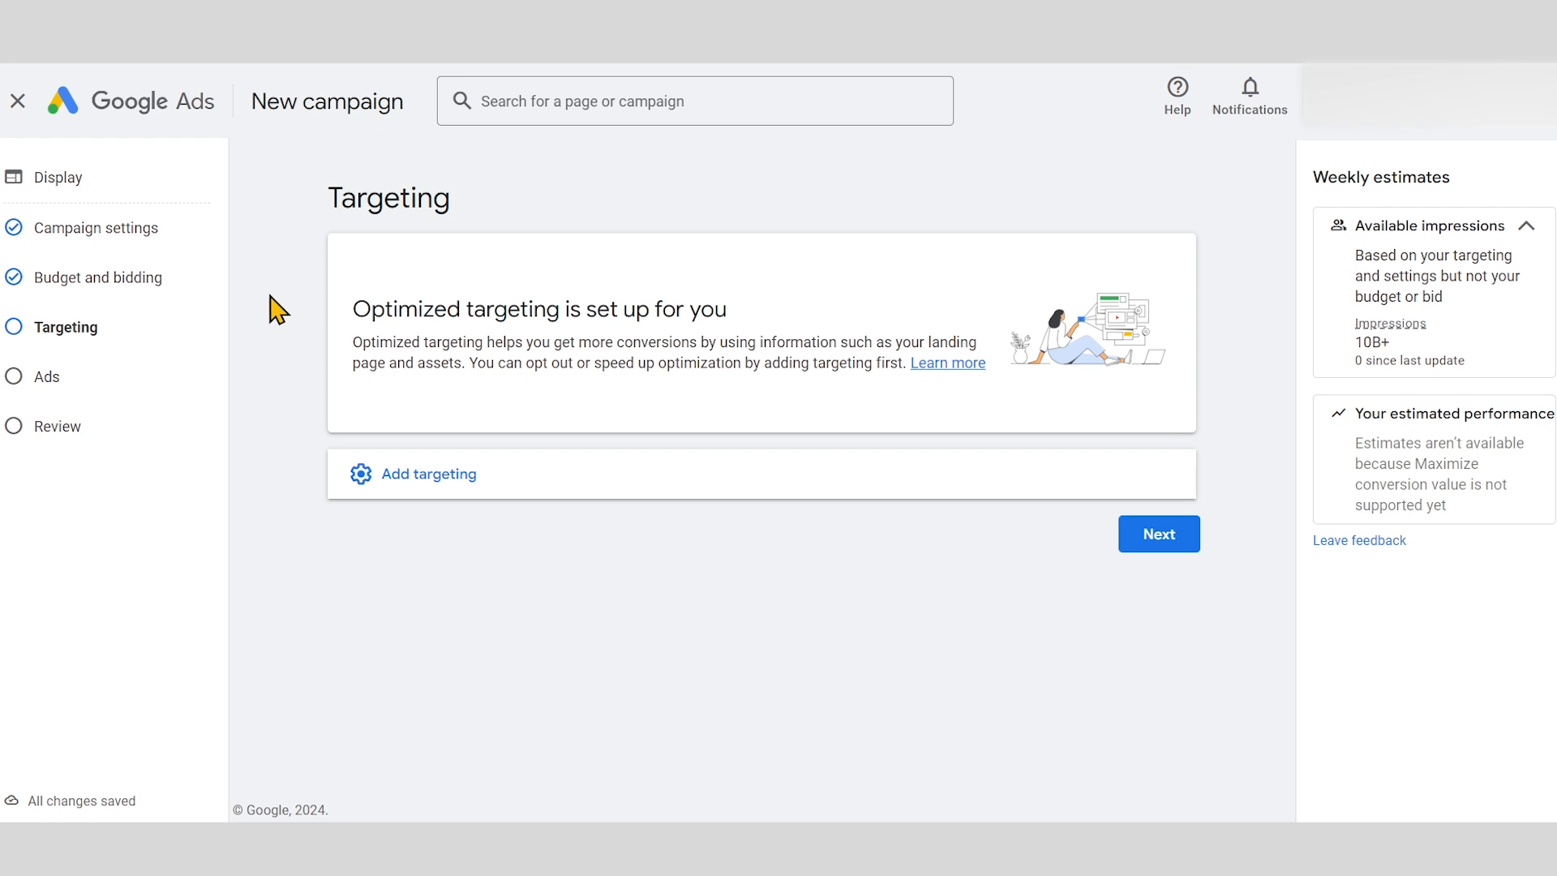
pyautogui.moveTo(895, 341); pyautogui.dragTo(465, 370)
pyautogui.click(303, 309)
# Read through the help article about optimized targeting and close it
pyautogui.click(941, 365)
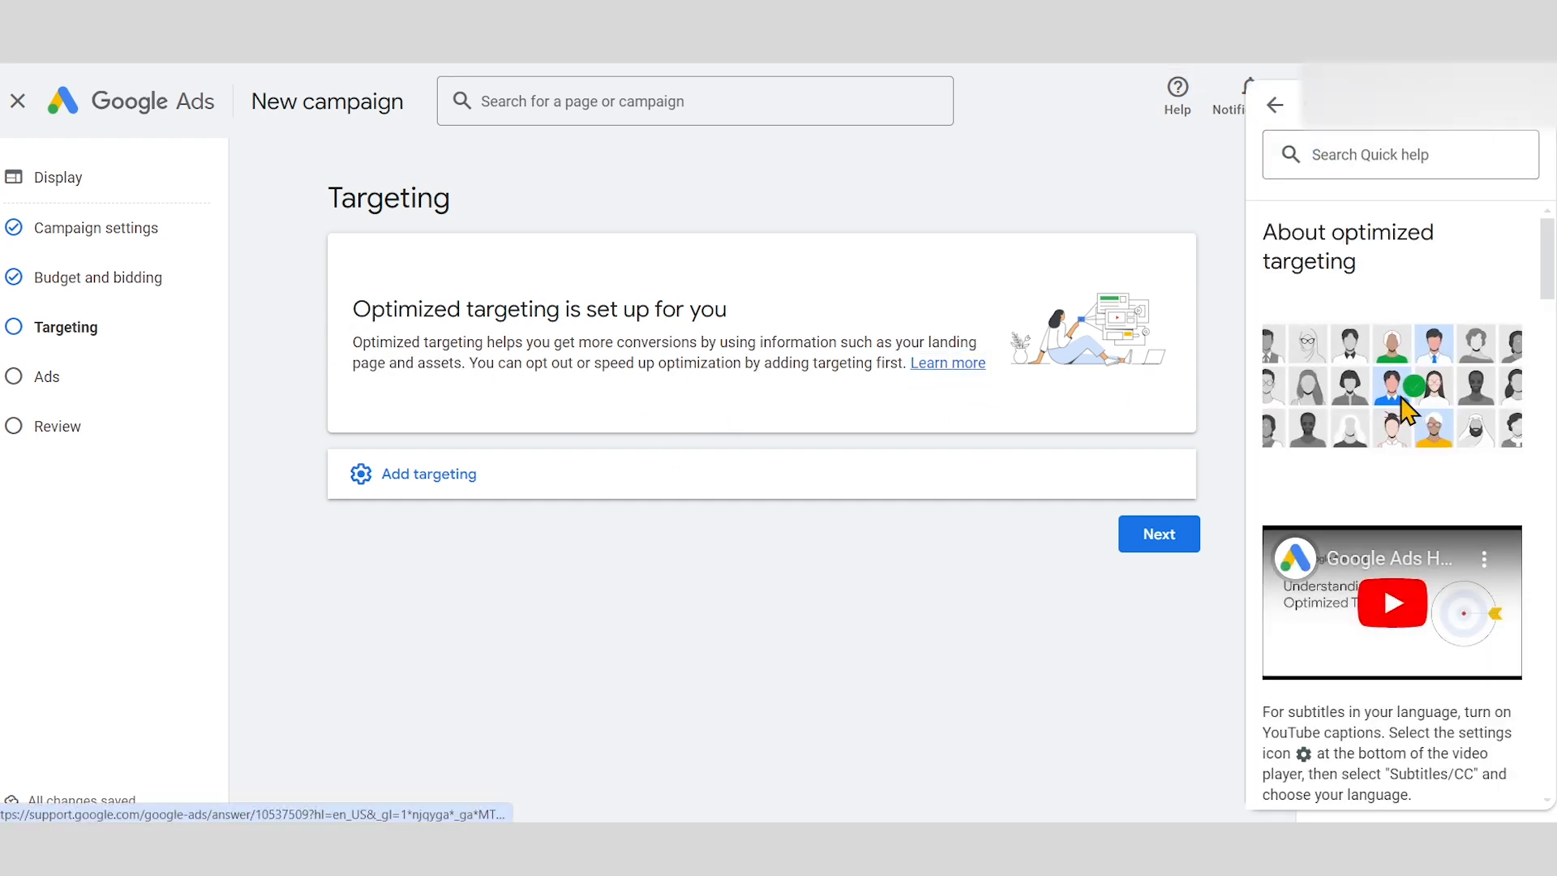
pyautogui.scroll(-10, 1392, 406)
pyautogui.scroll(-8, 1344, 450)
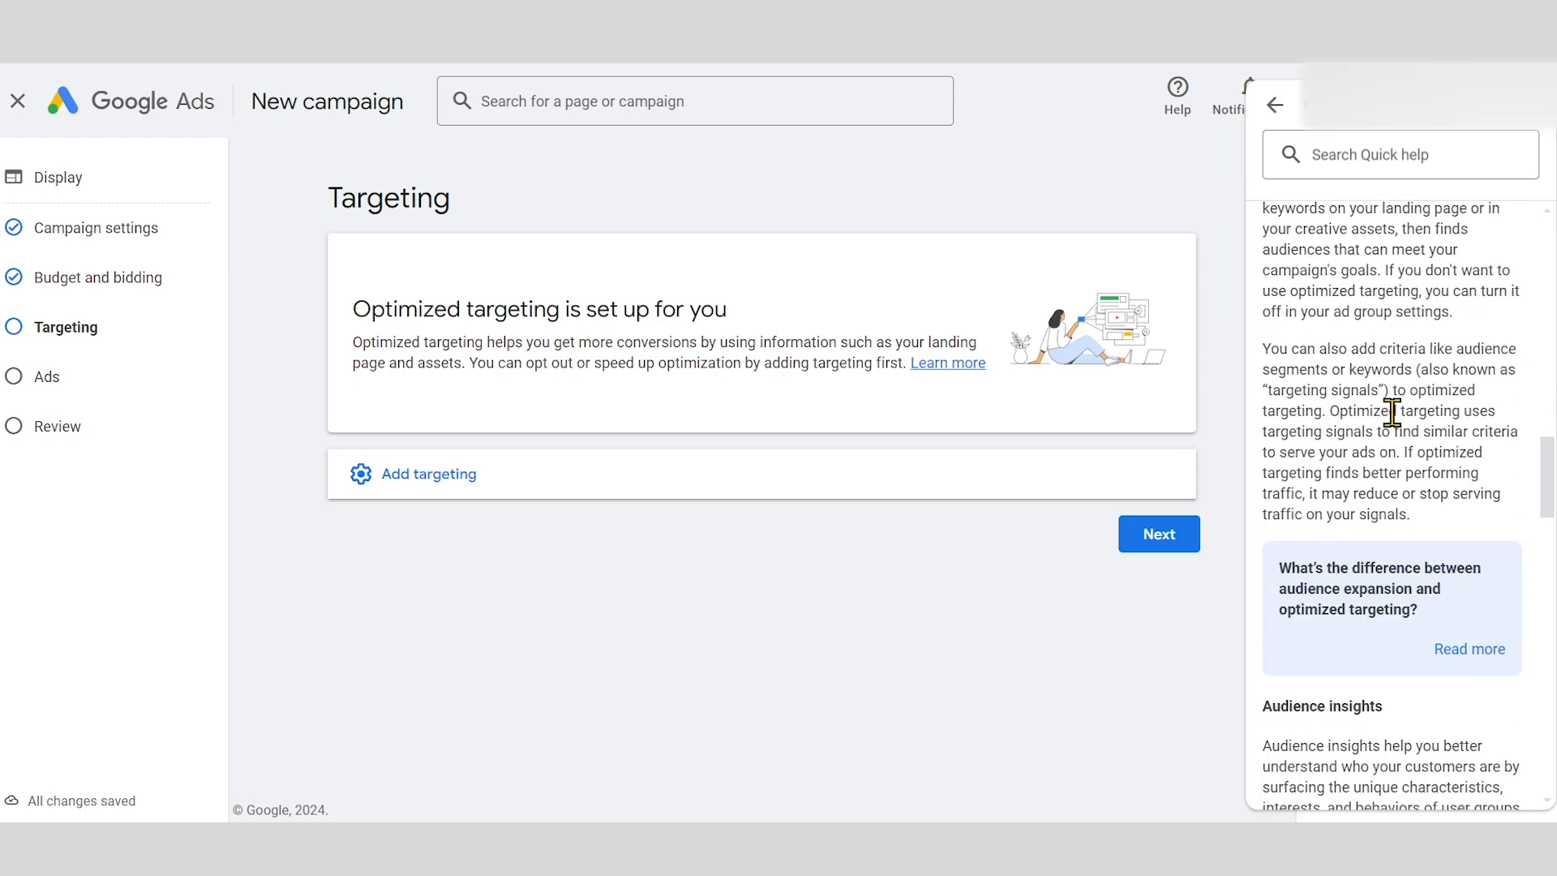
pyautogui.scroll(-2, 1392, 430)
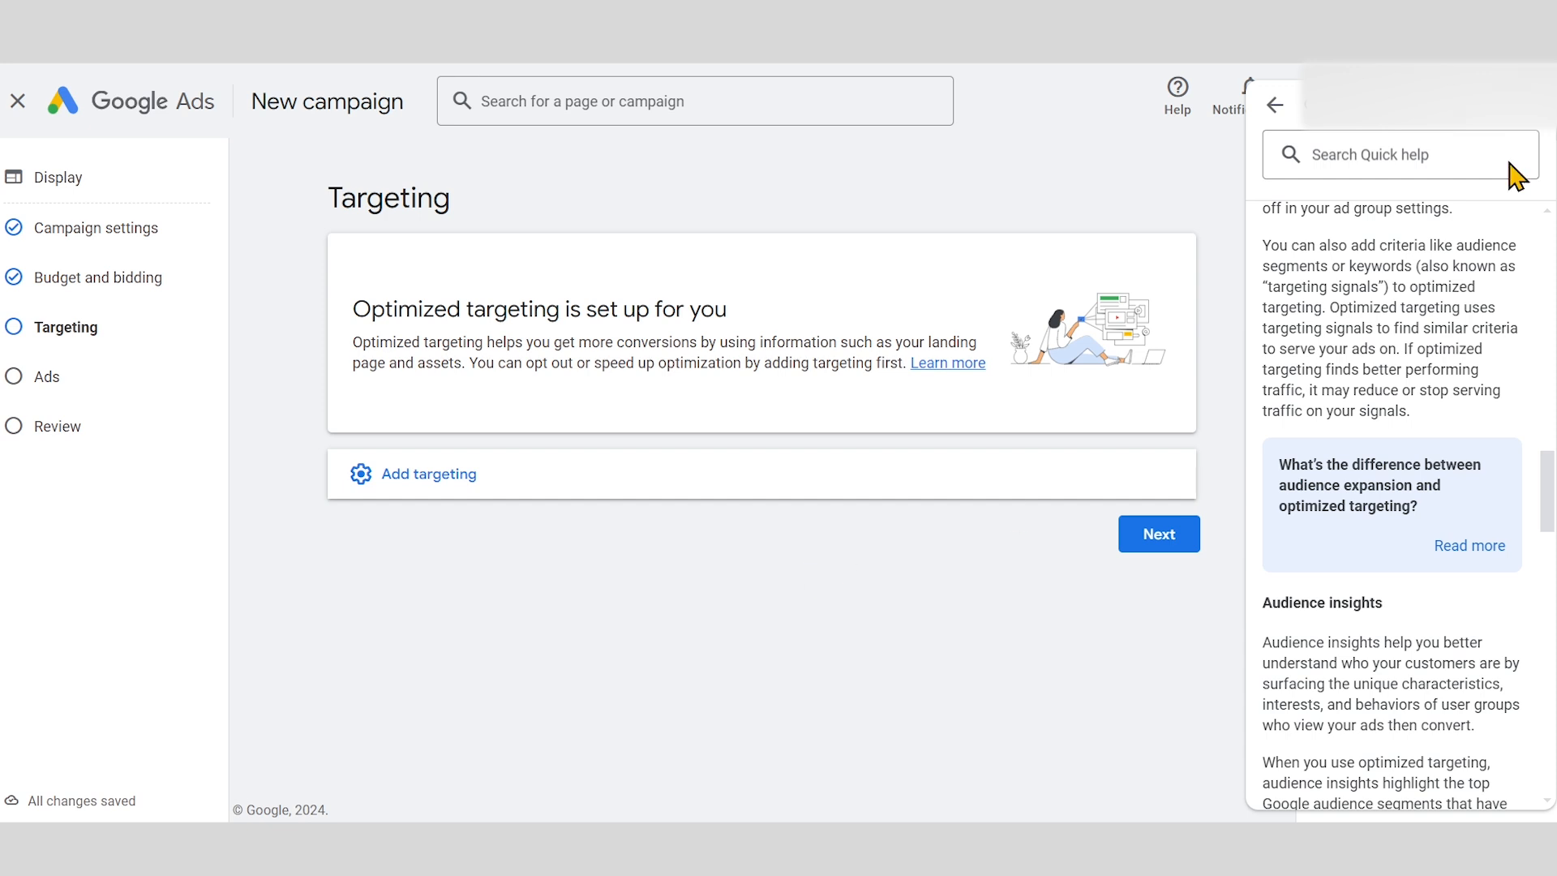
pyautogui.click(1177, 93)
pyautogui.moveTo(349, 312); pyautogui.dragTo(566, 307)
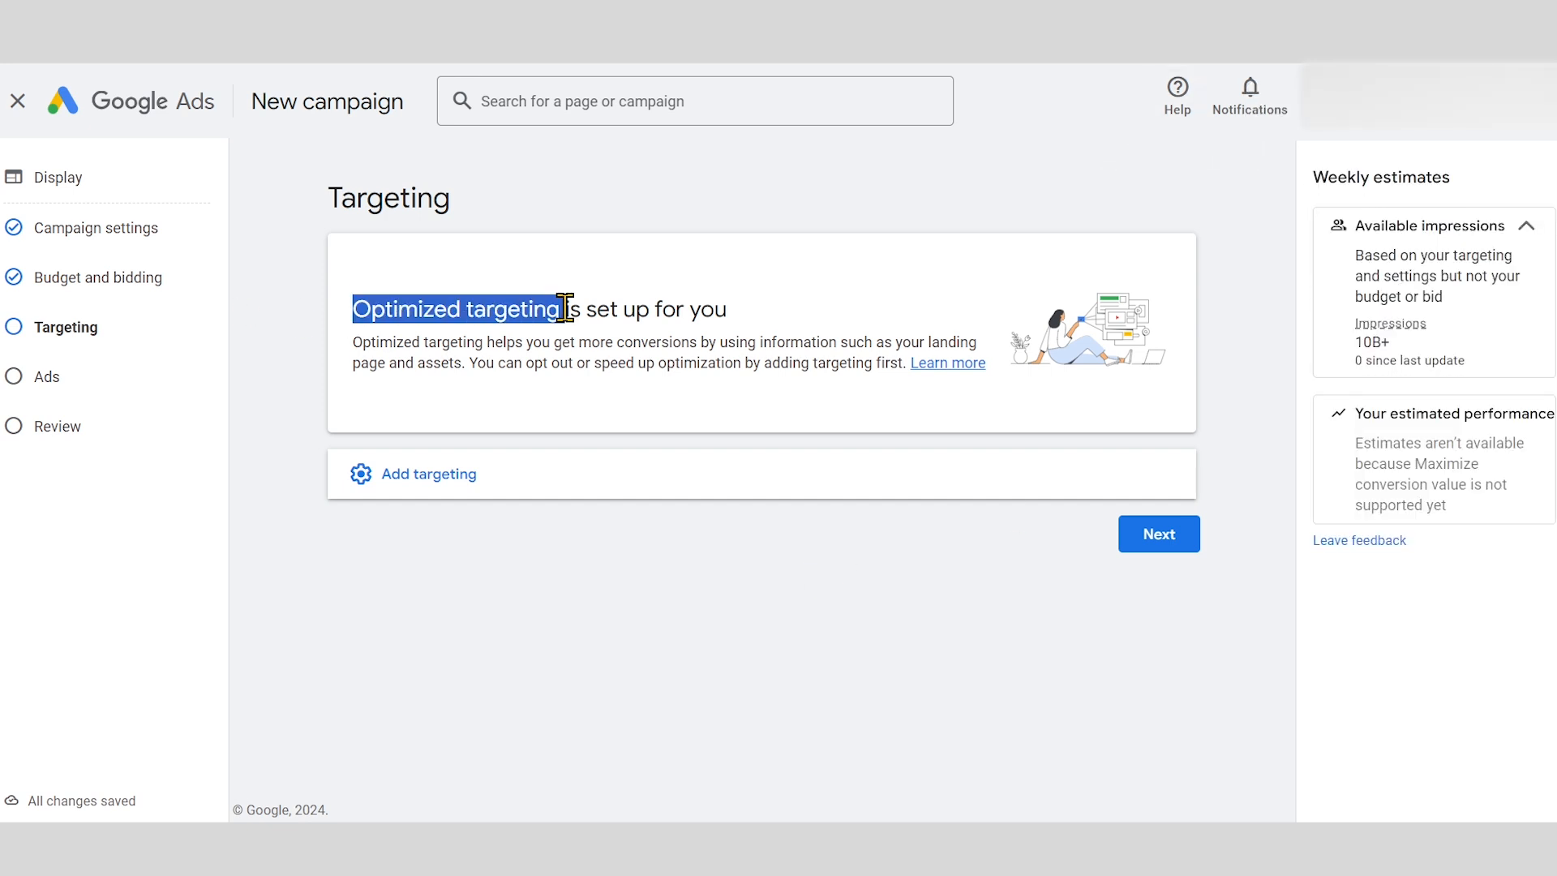
pyautogui.click(571, 418)
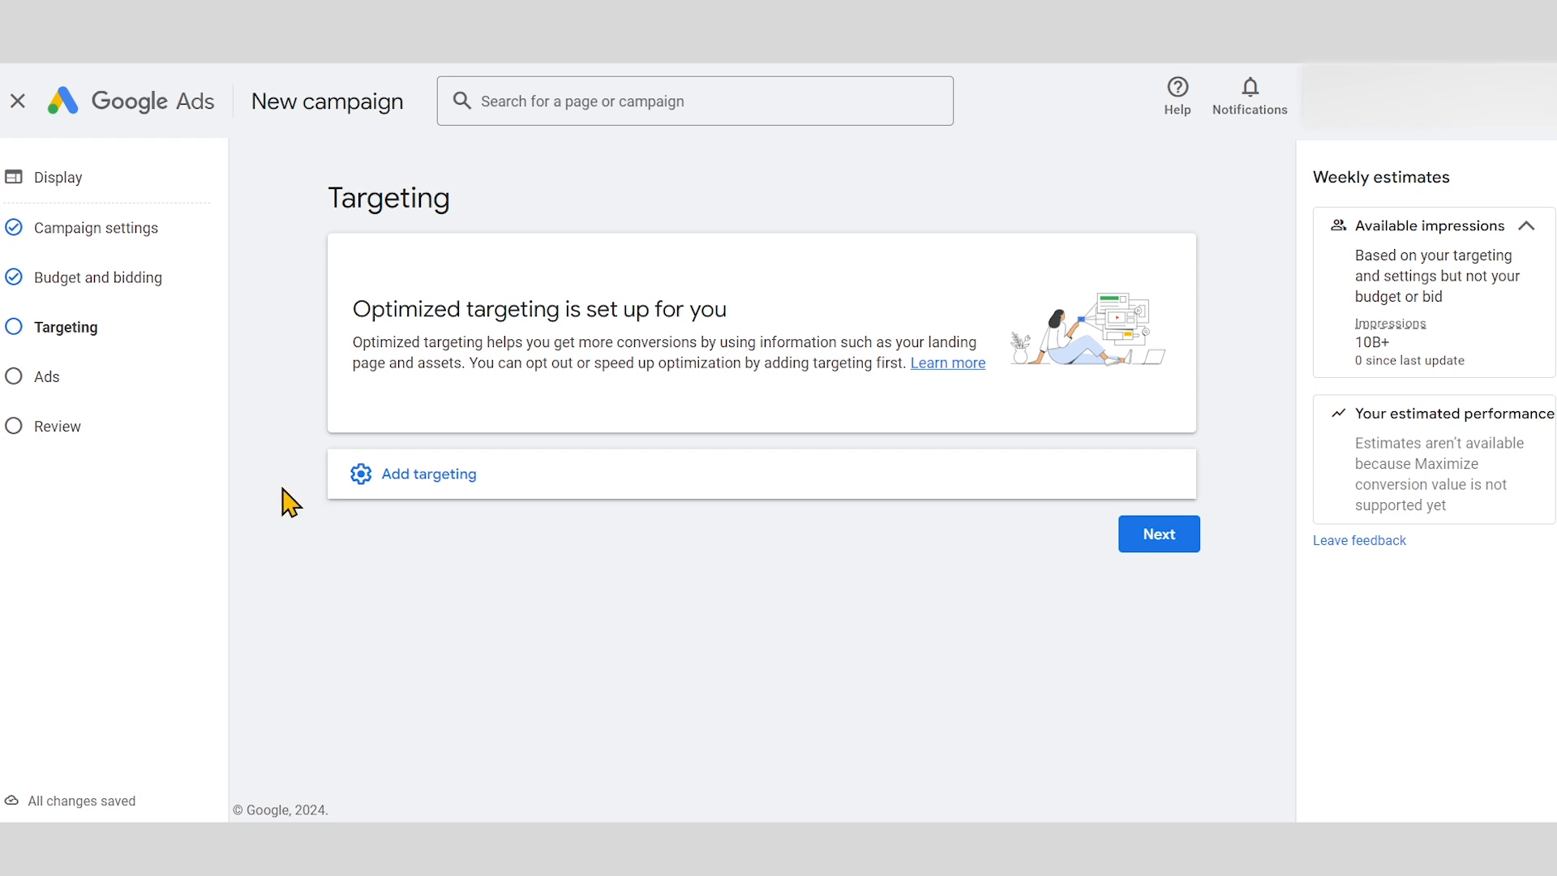
# Open Audience Segments under the additional targeting and look through the suggested segments and the browse categories
pyautogui.click(442, 472)
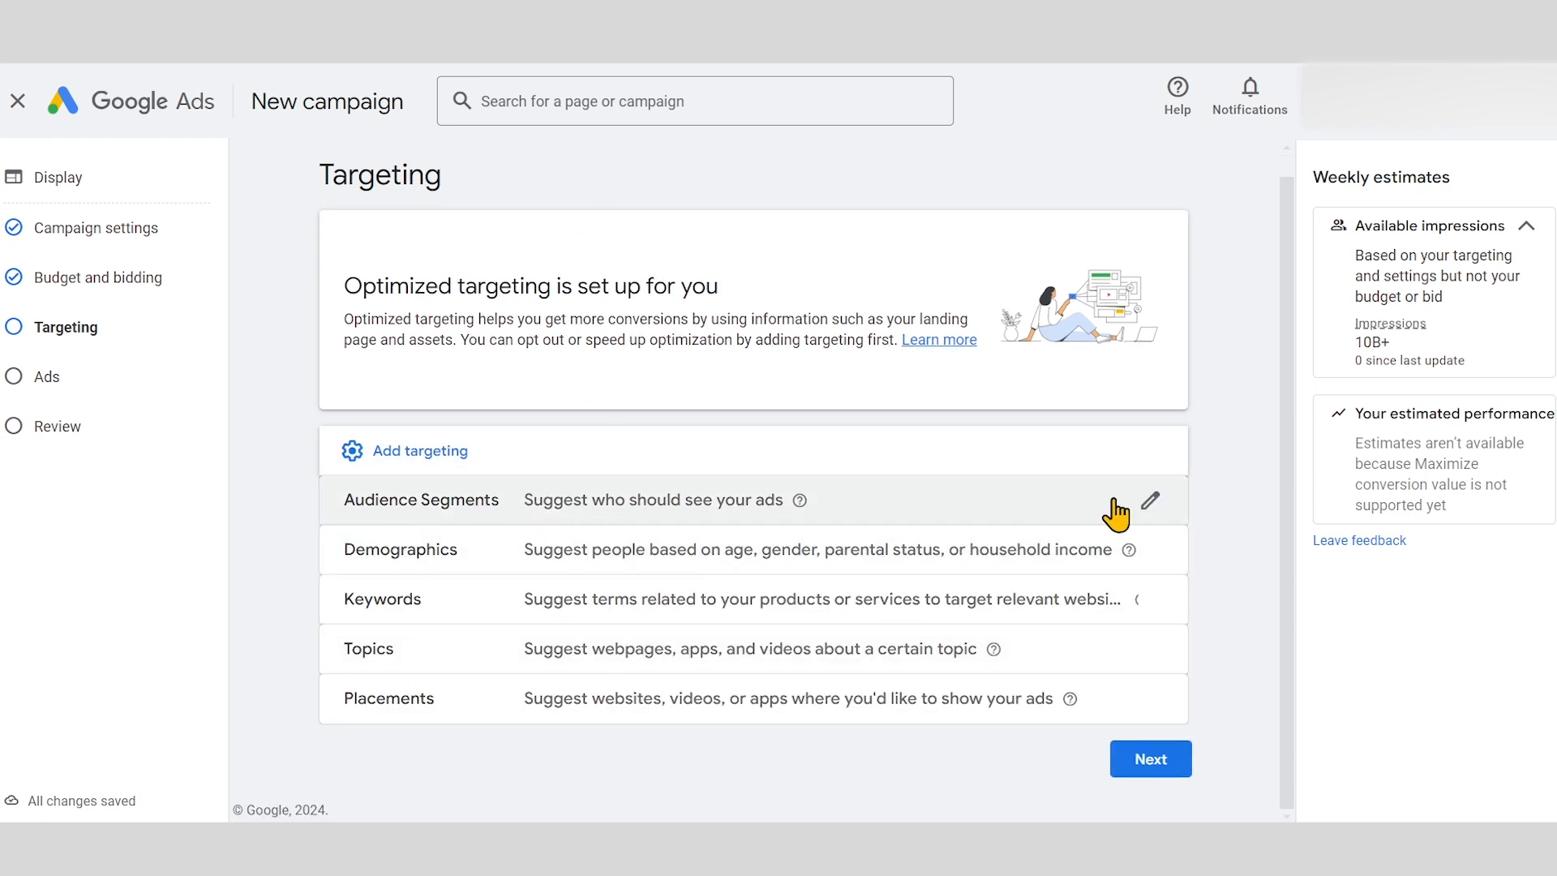
pyautogui.click(1150, 500)
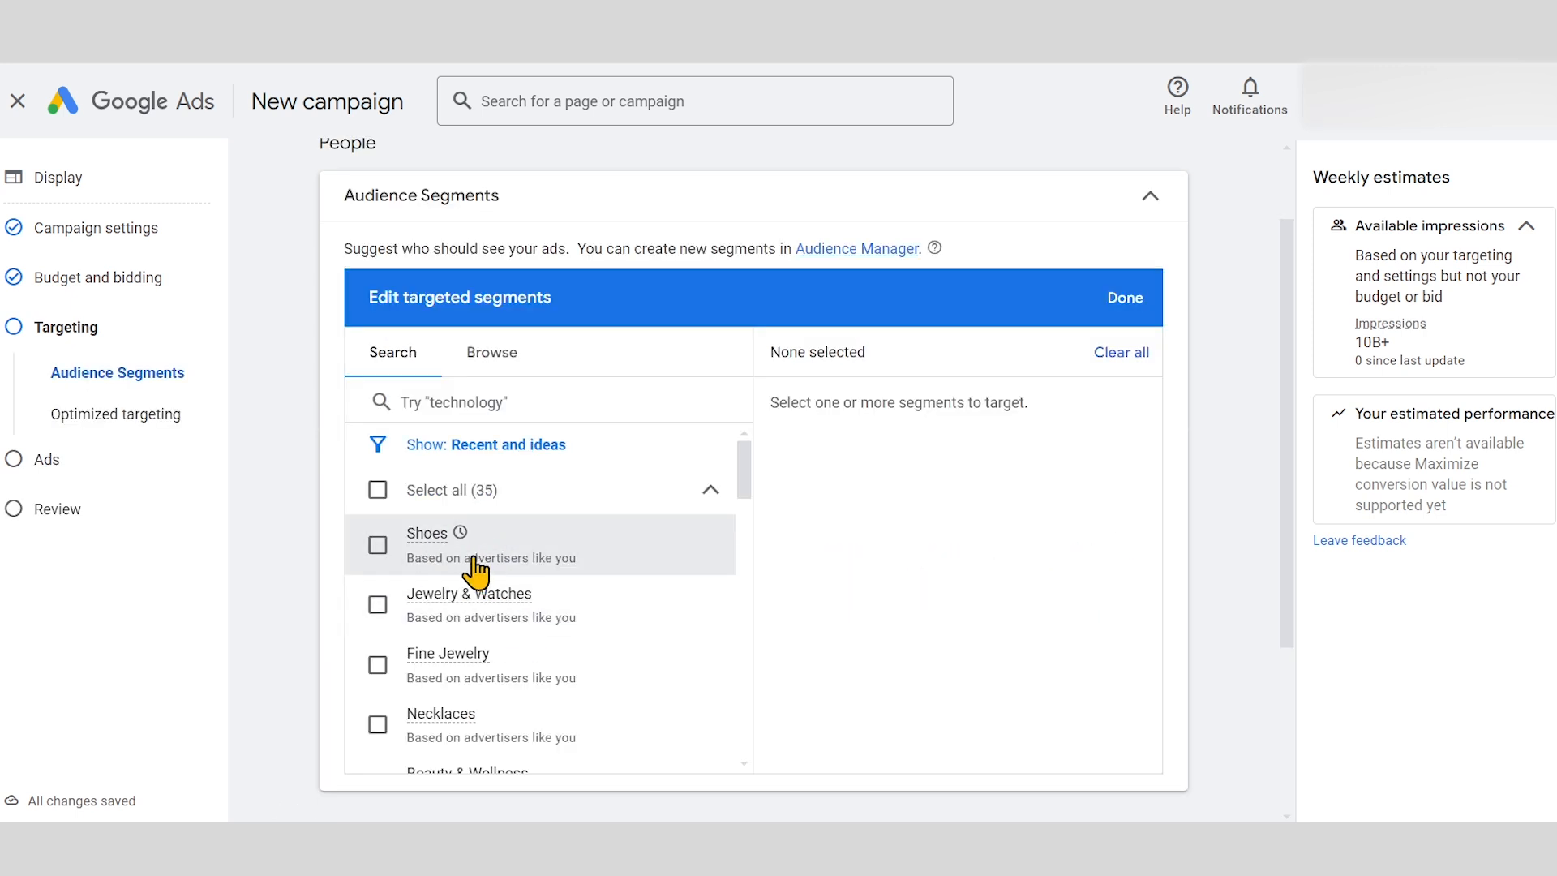
pyautogui.scroll(-5, 519, 581)
pyautogui.scroll(-2, 515, 582)
pyautogui.click(492, 354)
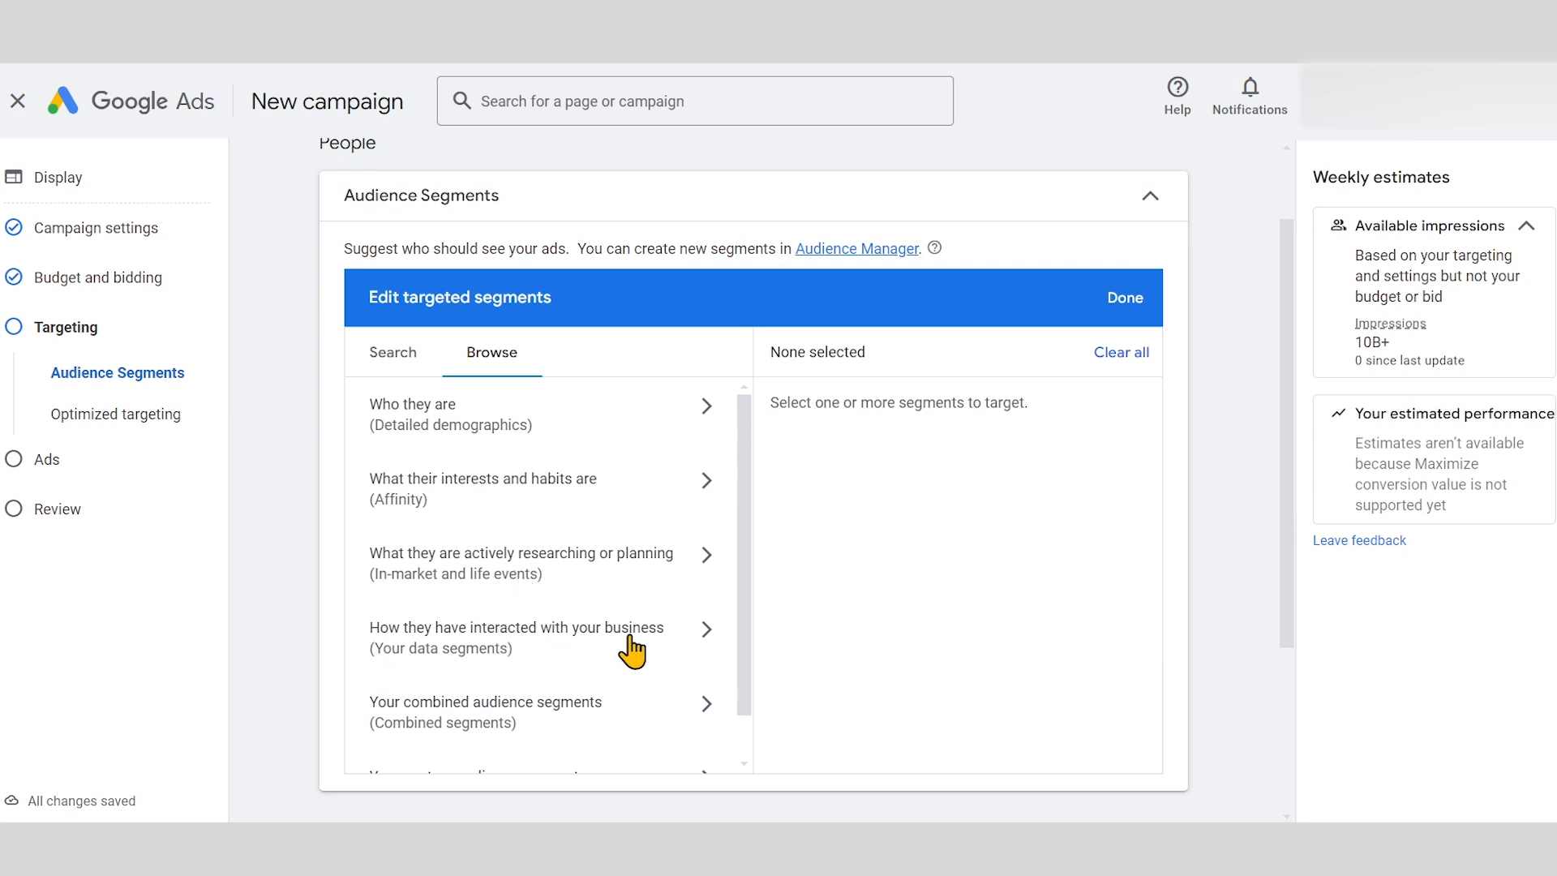
pyautogui.moveTo(746, 595); pyautogui.dragTo(742, 653)
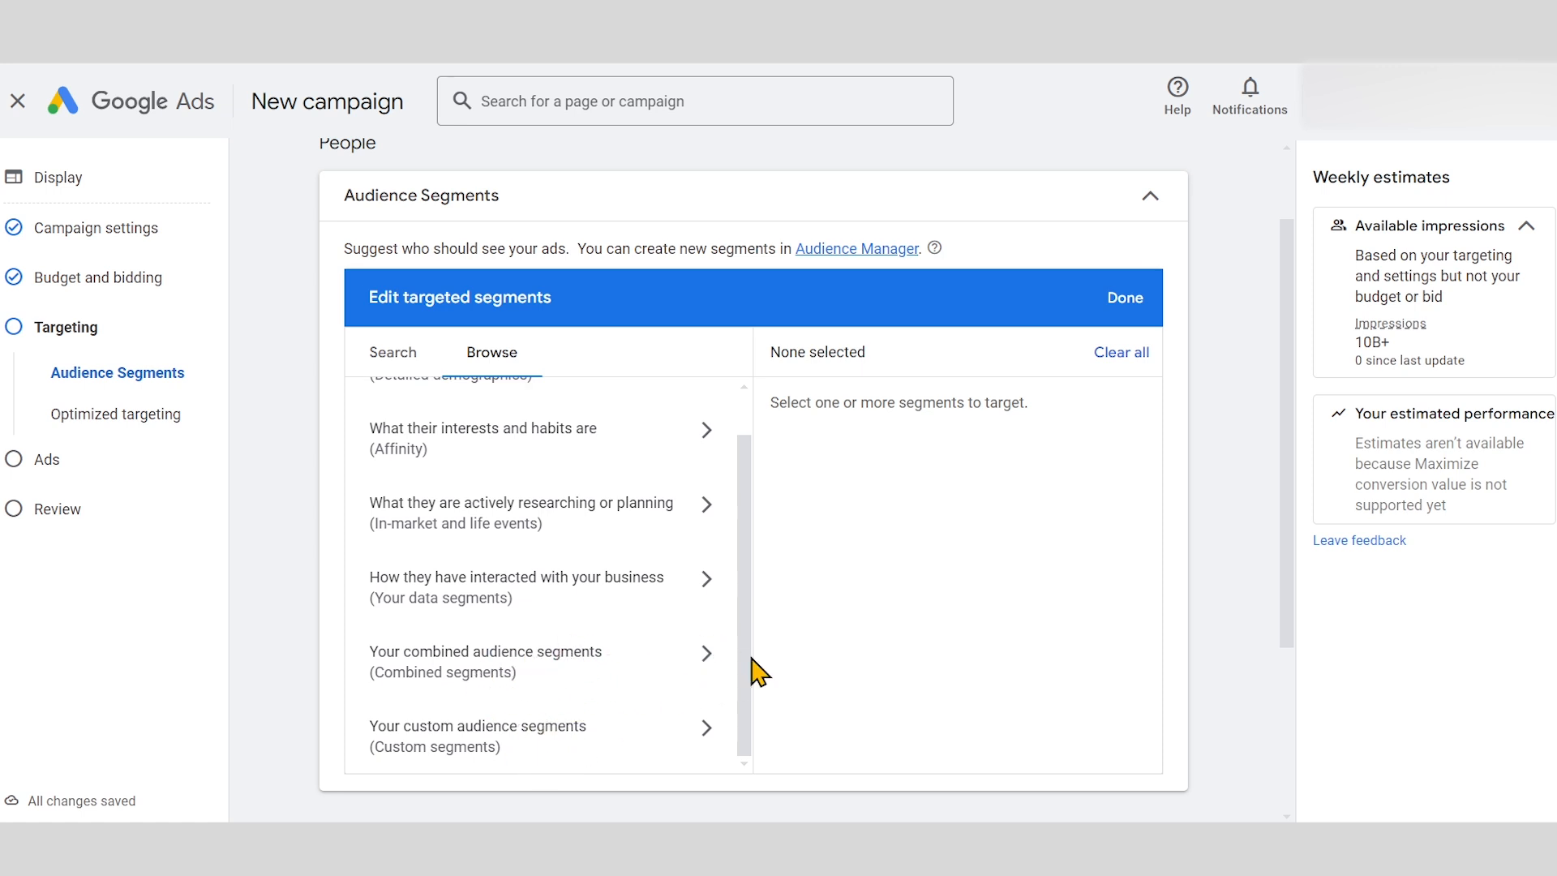
pyautogui.moveTo(749, 671); pyautogui.dragTo(746, 616)
# Search the audience segments for "dress" and look through the matching in-market segments
pyautogui.click(393, 357)
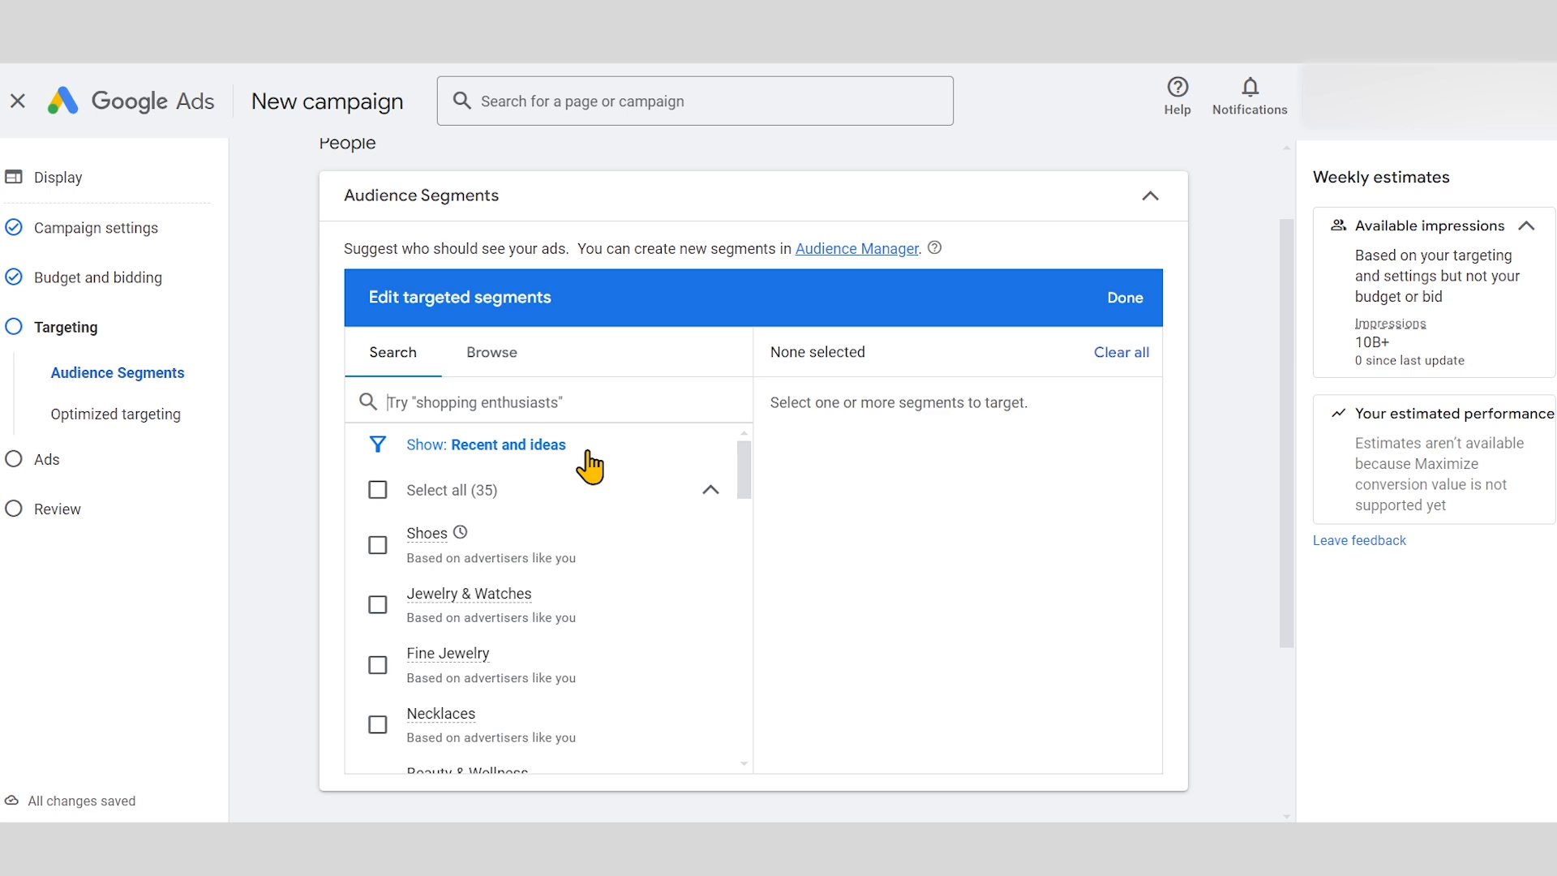
pyautogui.write('dress')
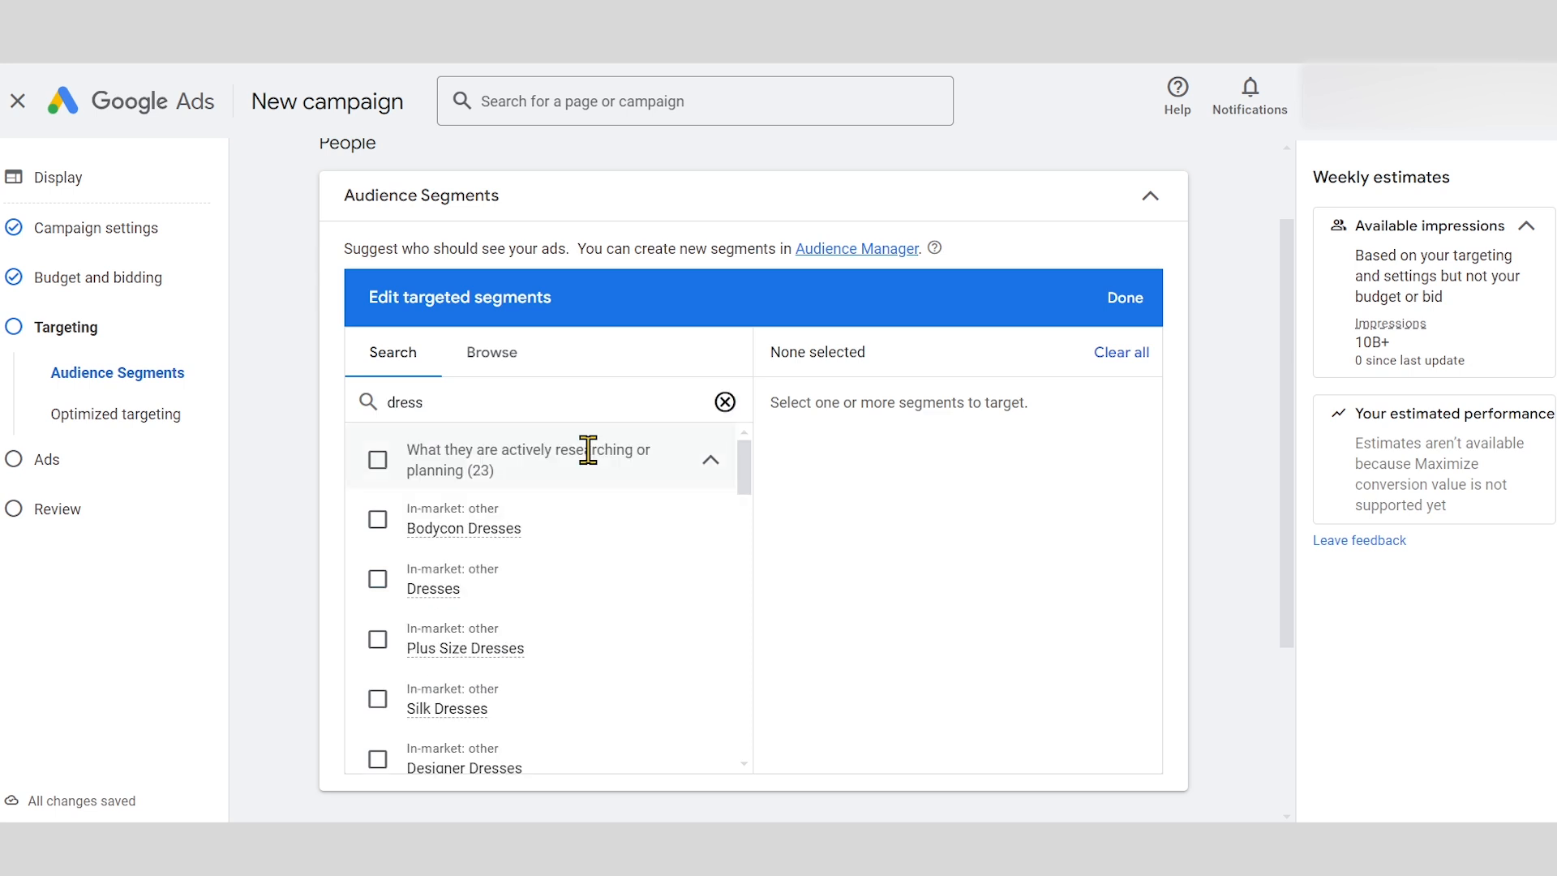
pyautogui.scroll(-1, 592, 448)
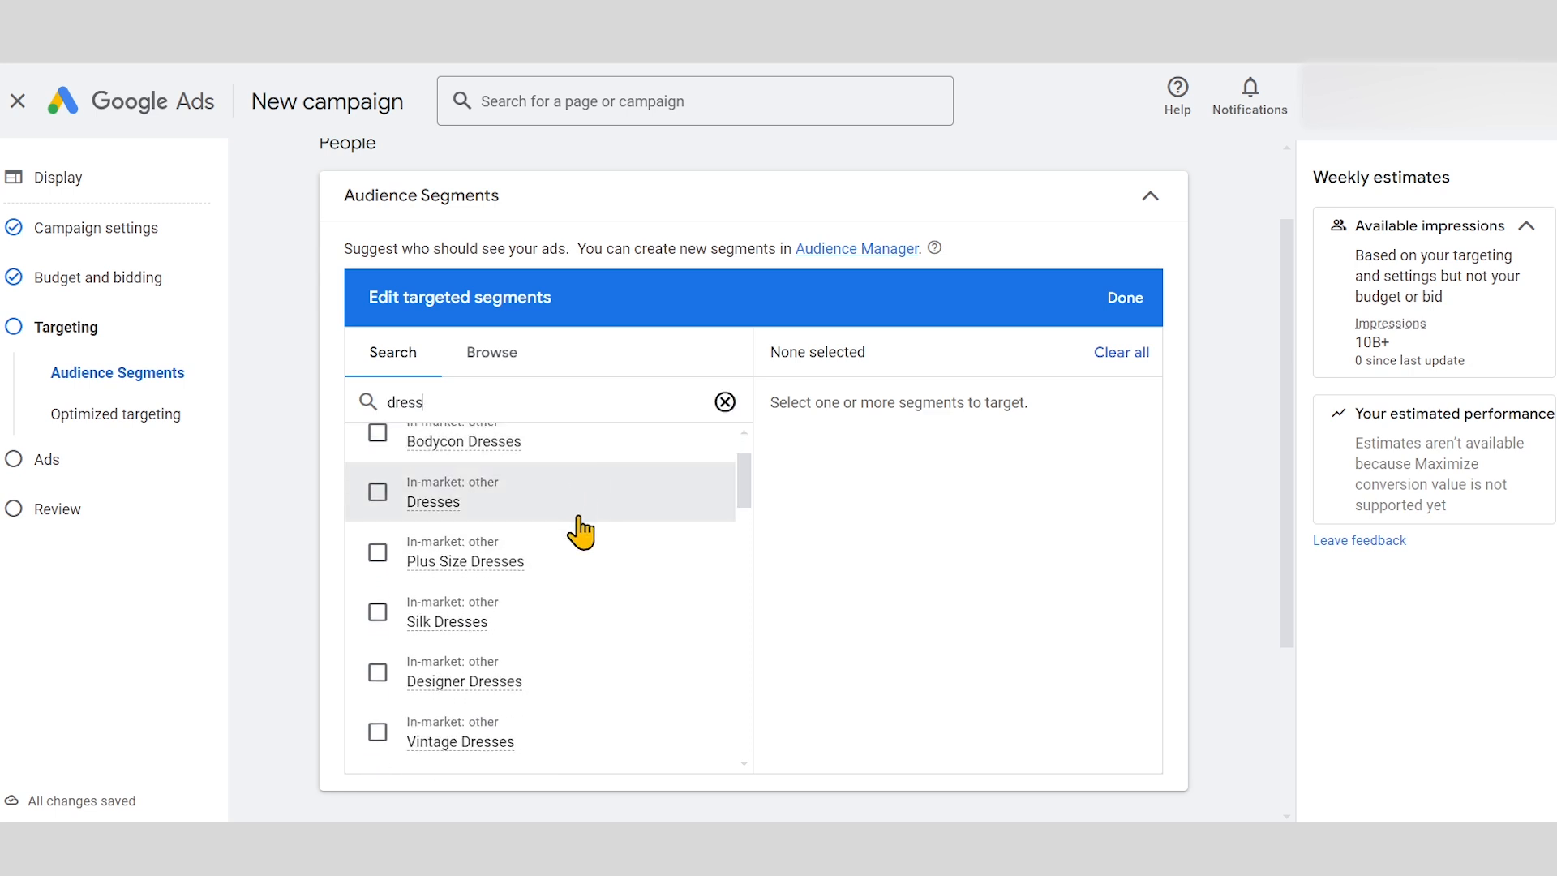
pyautogui.scroll(-1, 581, 532)
pyautogui.scroll(-5, 581, 532)
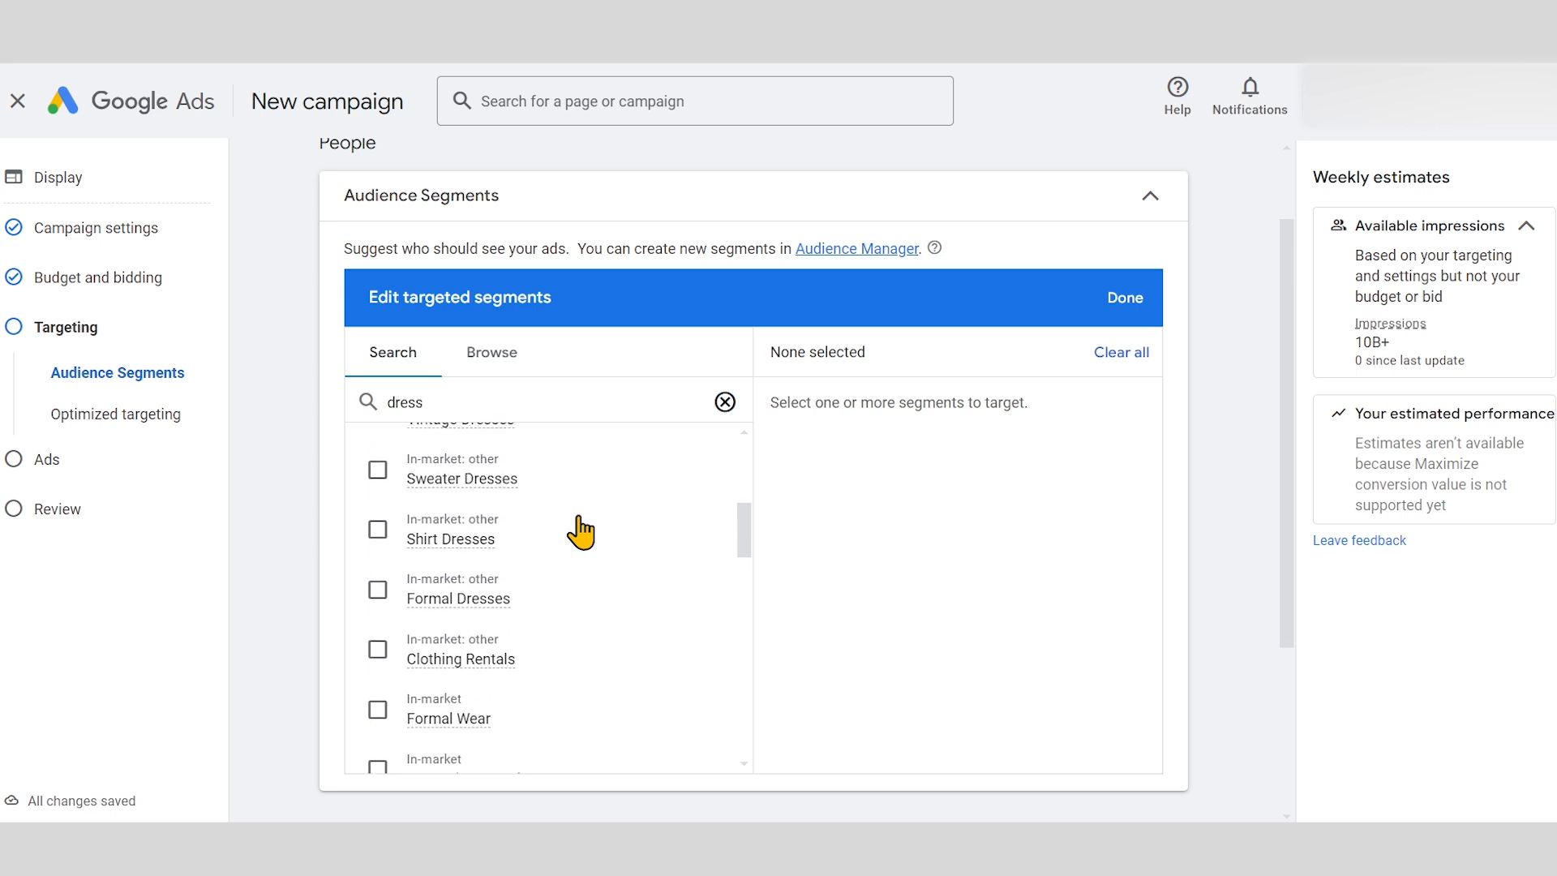
# Browse the "Who they are" detailed demographics and look through the Parental Status and Marital Status segments
pyautogui.click(491, 357)
pyautogui.click(492, 409)
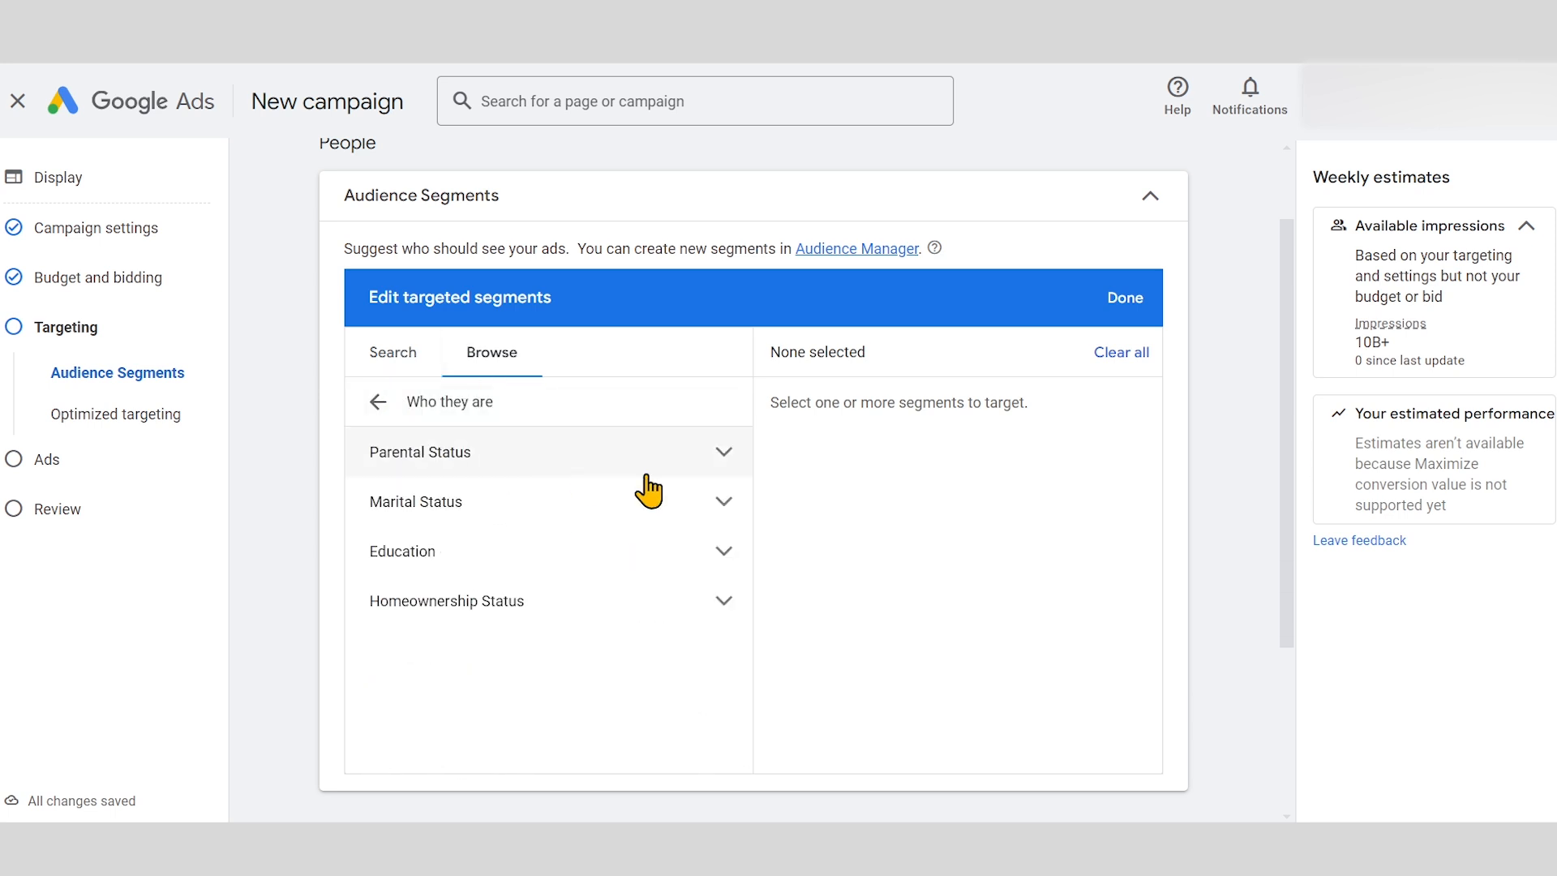
pyautogui.click(722, 456)
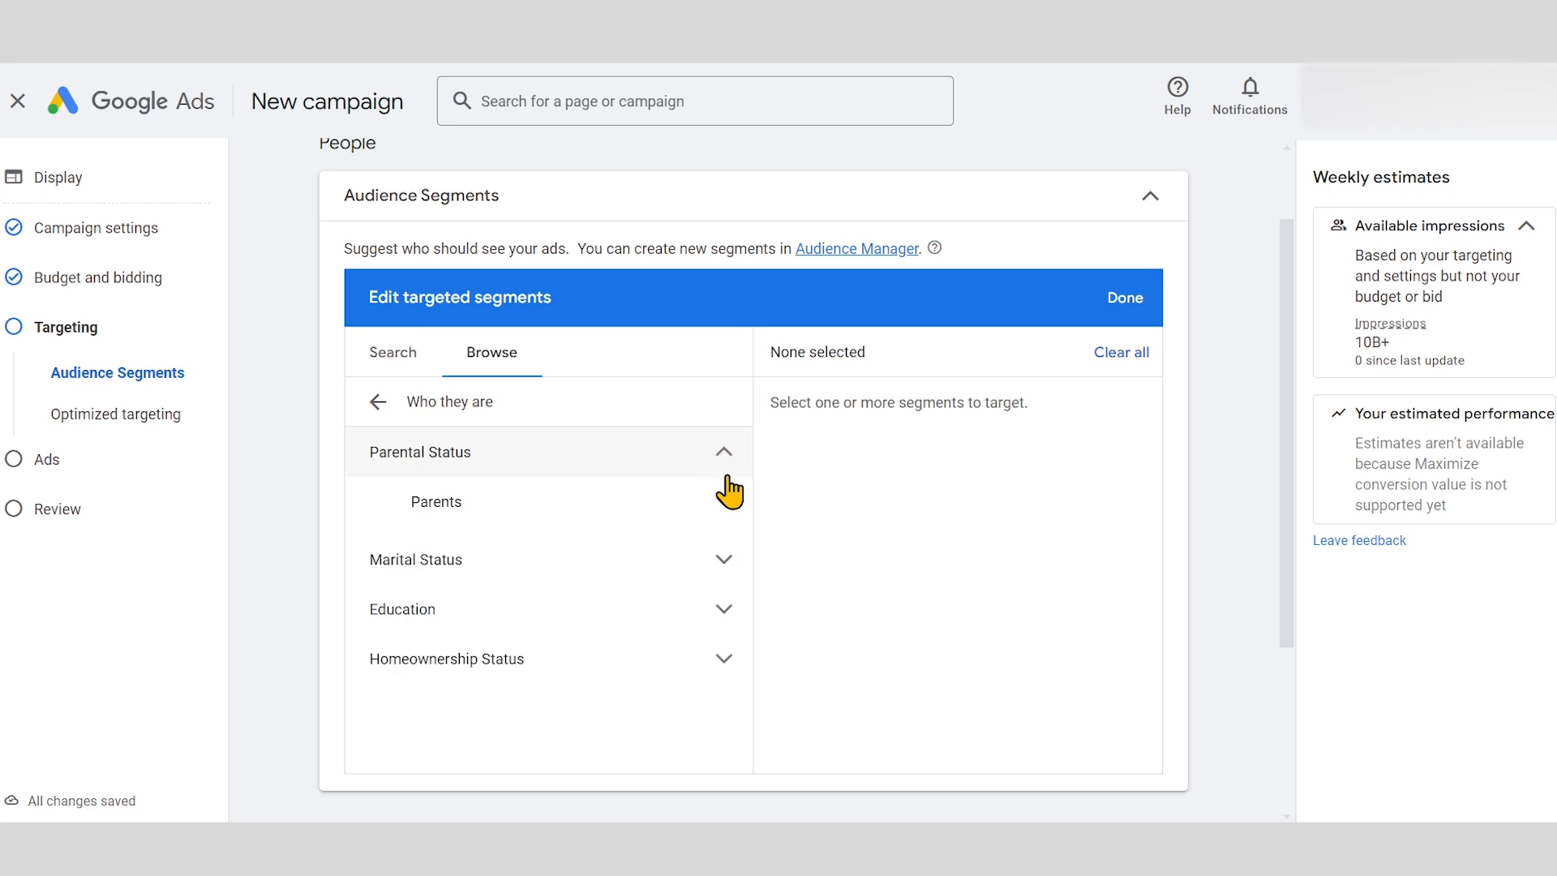
pyautogui.click(723, 454)
pyautogui.click(726, 509)
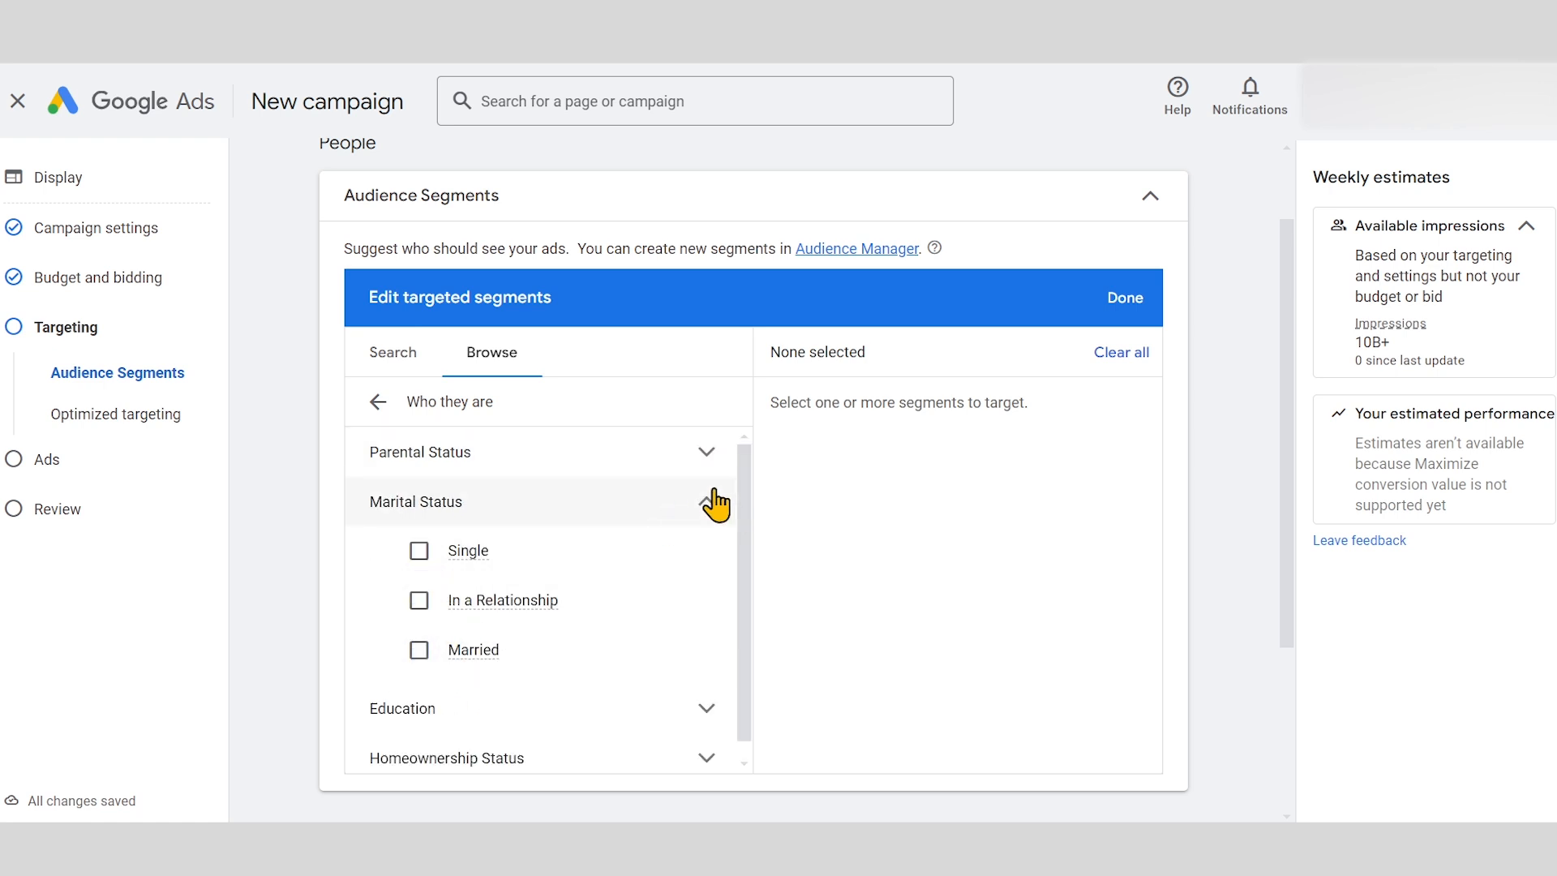
pyautogui.click(709, 504)
pyautogui.click(725, 457)
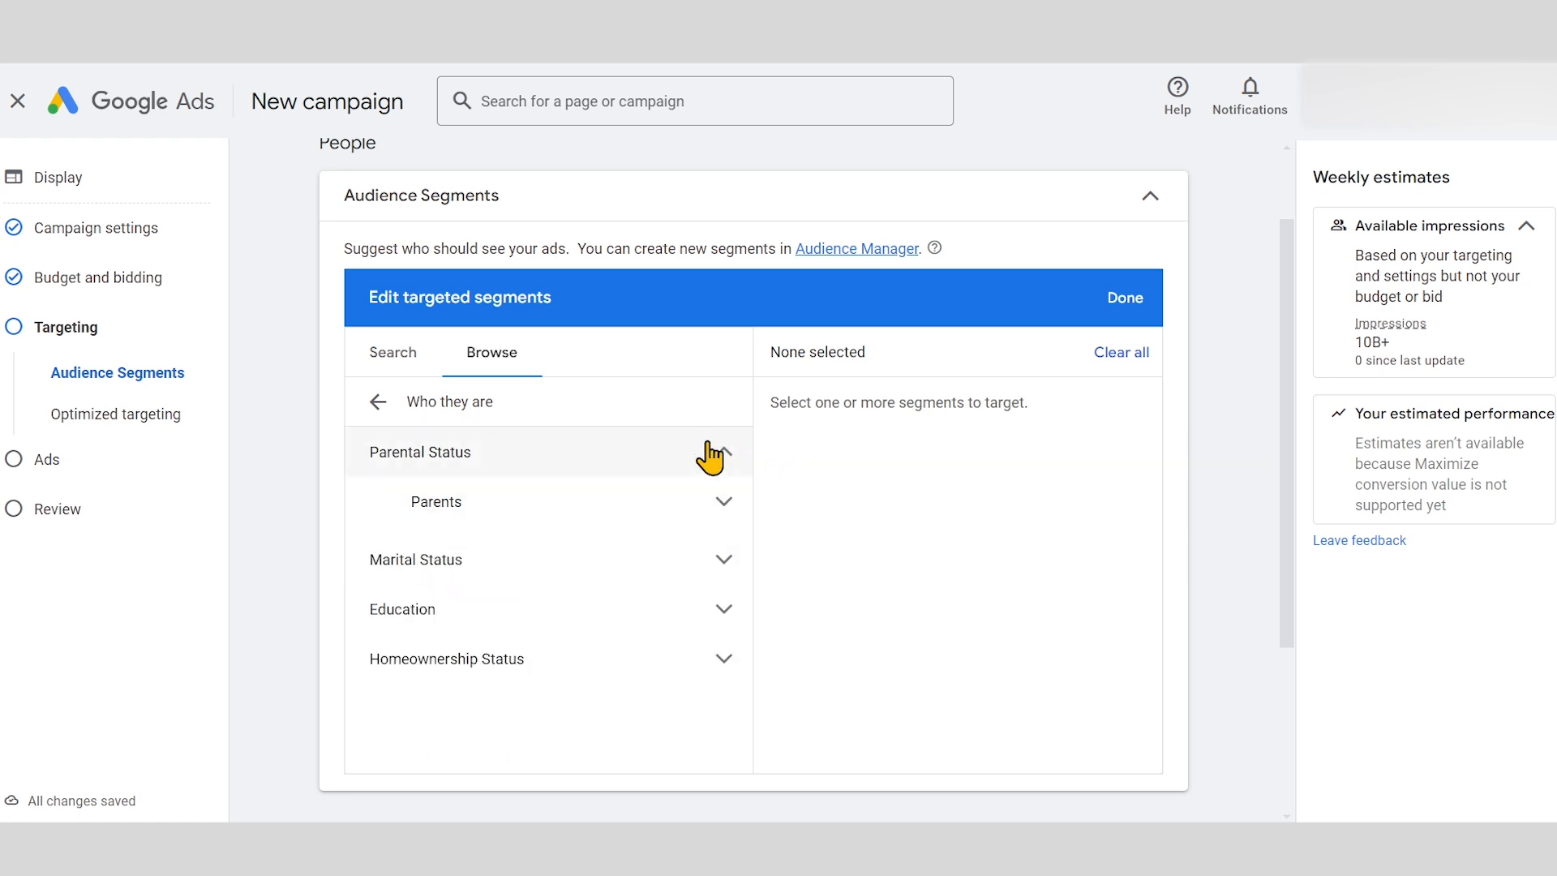
pyautogui.click(709, 448)
pyautogui.click(713, 549)
pyautogui.click(513, 568)
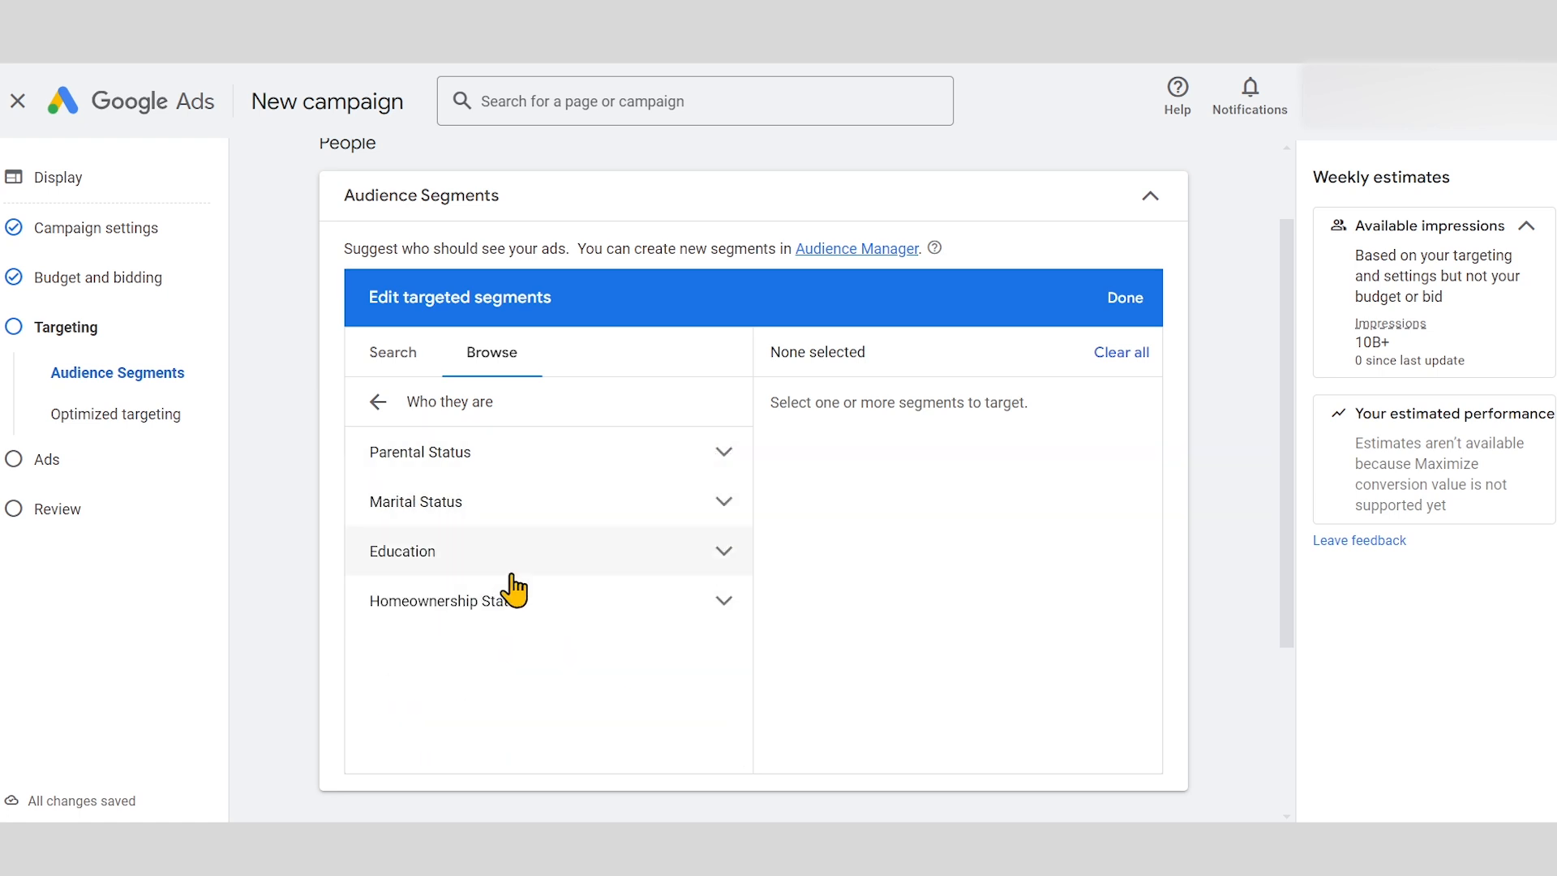
# Return to the browse categories and look through the in-market and life event segments under "What they are actively researching or planning"
pyautogui.click(391, 361)
pyautogui.click(478, 350)
pyautogui.click(375, 401)
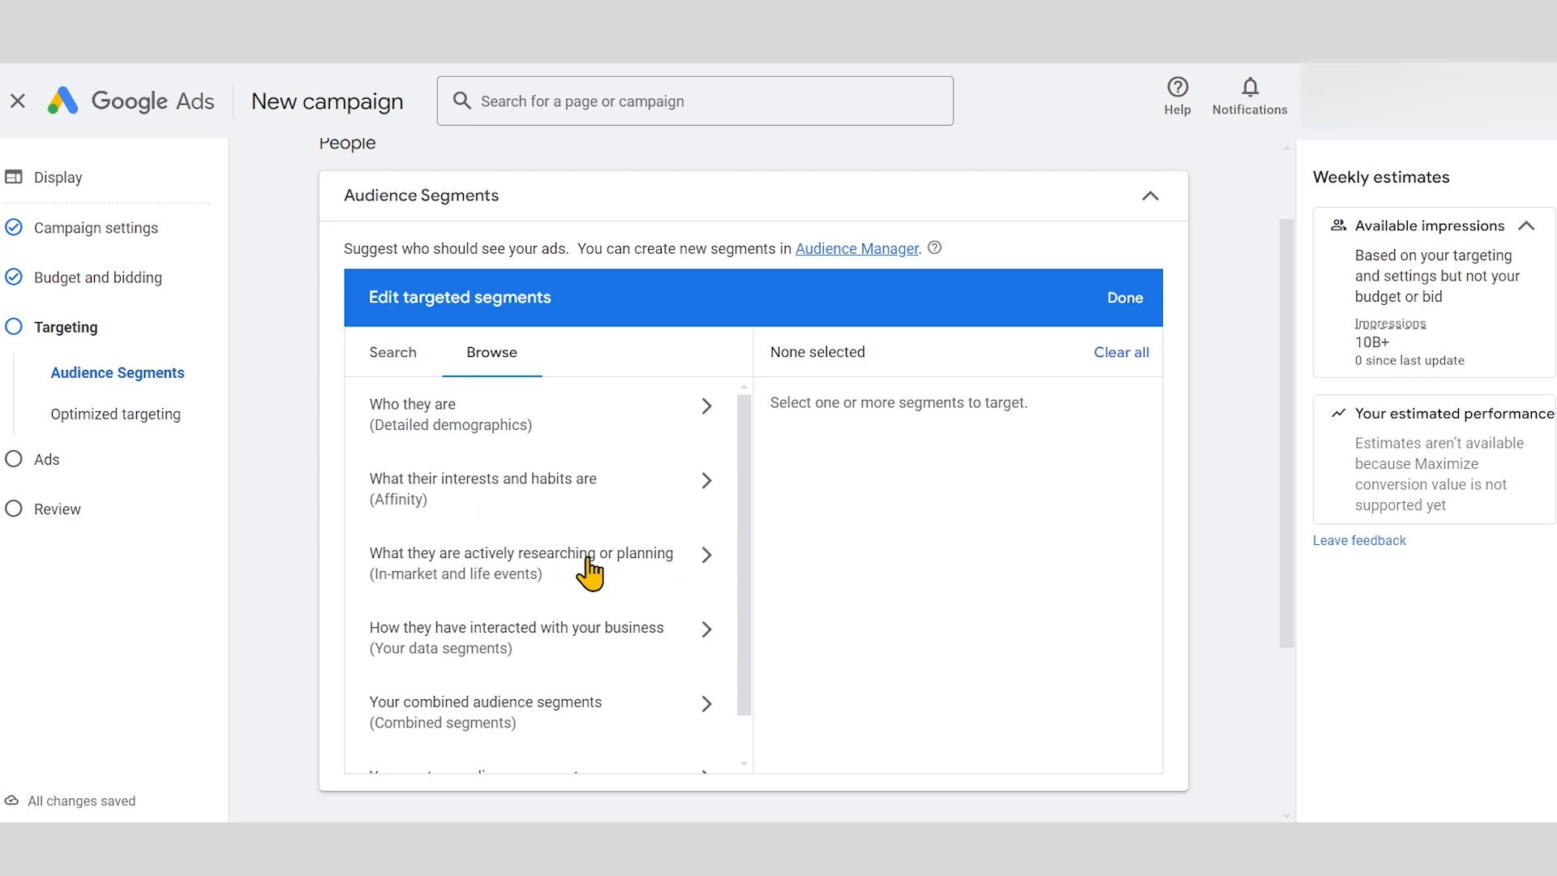
pyautogui.click(567, 563)
pyautogui.click(549, 463)
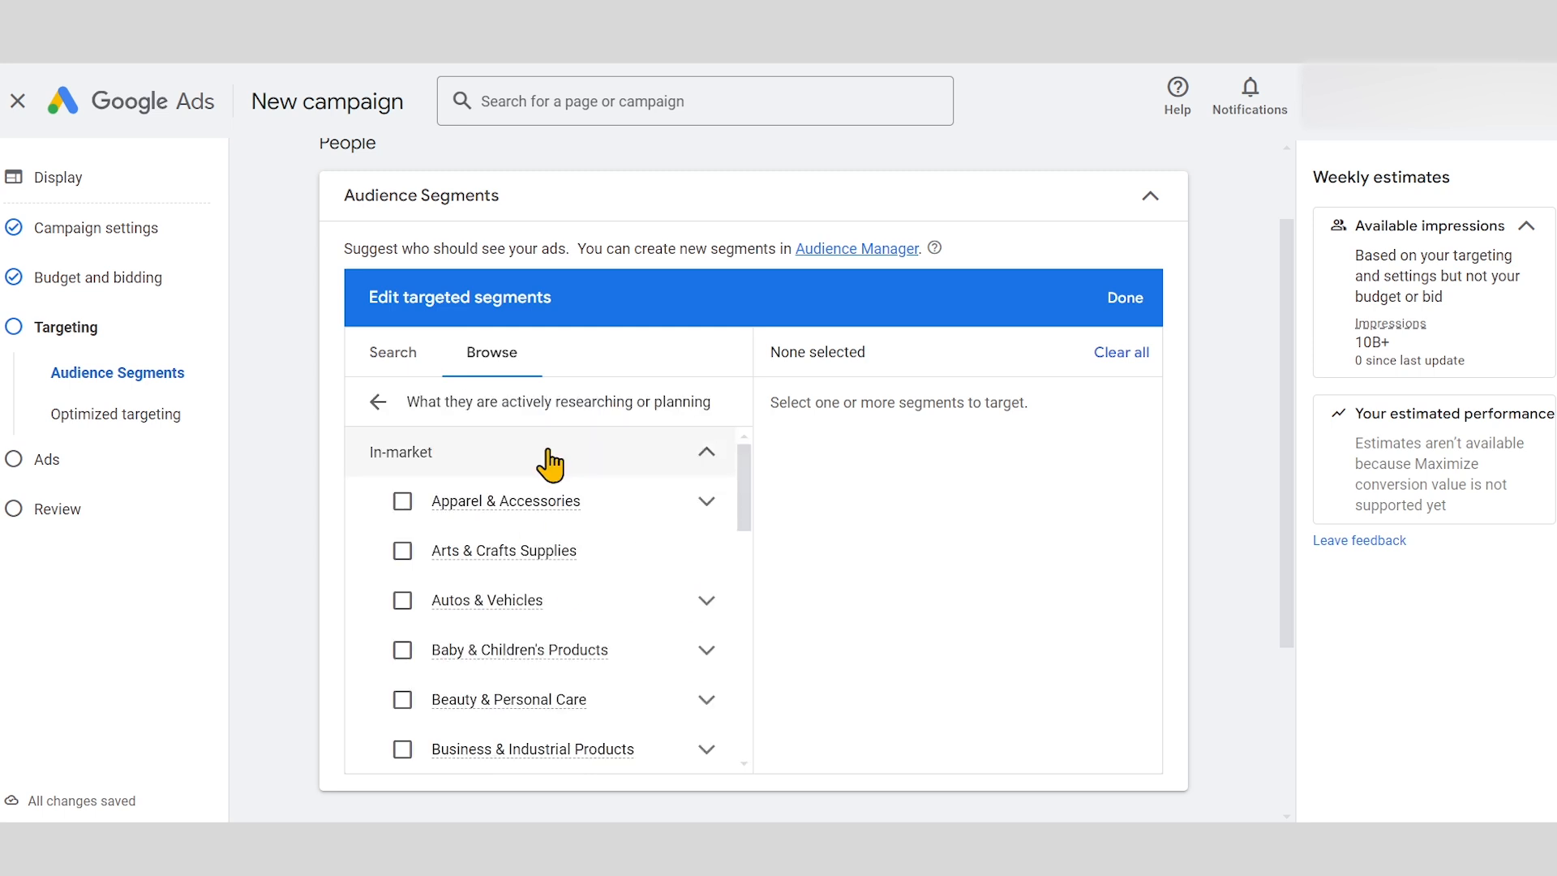
pyautogui.click(681, 463)
pyautogui.click(684, 507)
pyautogui.scroll(-2, 673, 527)
pyautogui.scroll(2, 688, 489)
pyautogui.click(693, 507)
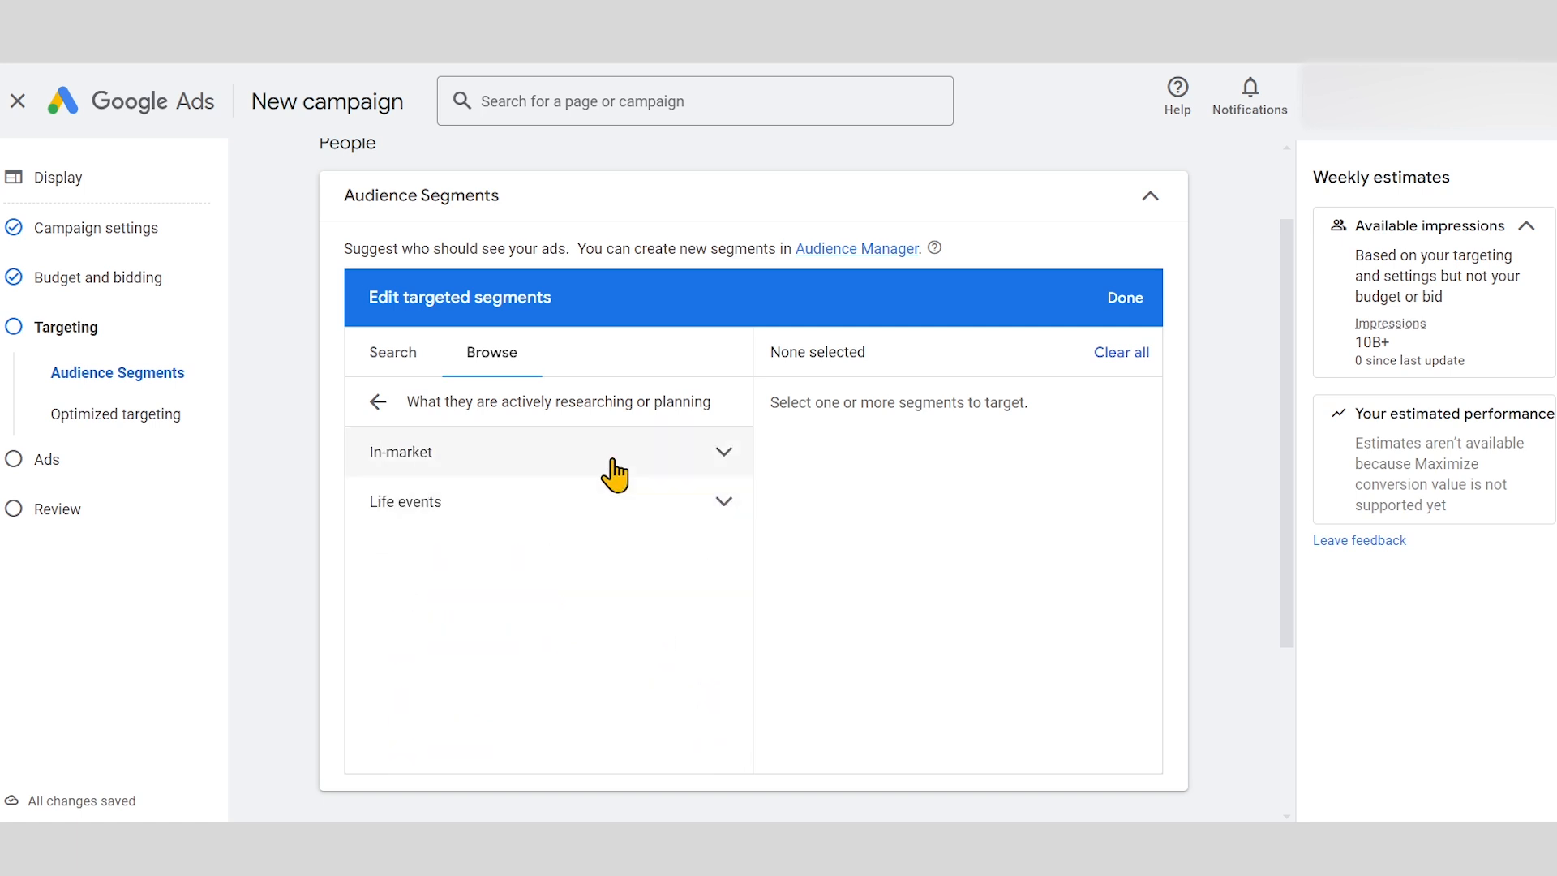
# Browse the website visitors segments, select "FJ - All Website Users - 365 Days" and deselect it again
pyautogui.click(378, 403)
pyautogui.scroll(-1, 511, 525)
pyautogui.click(711, 594)
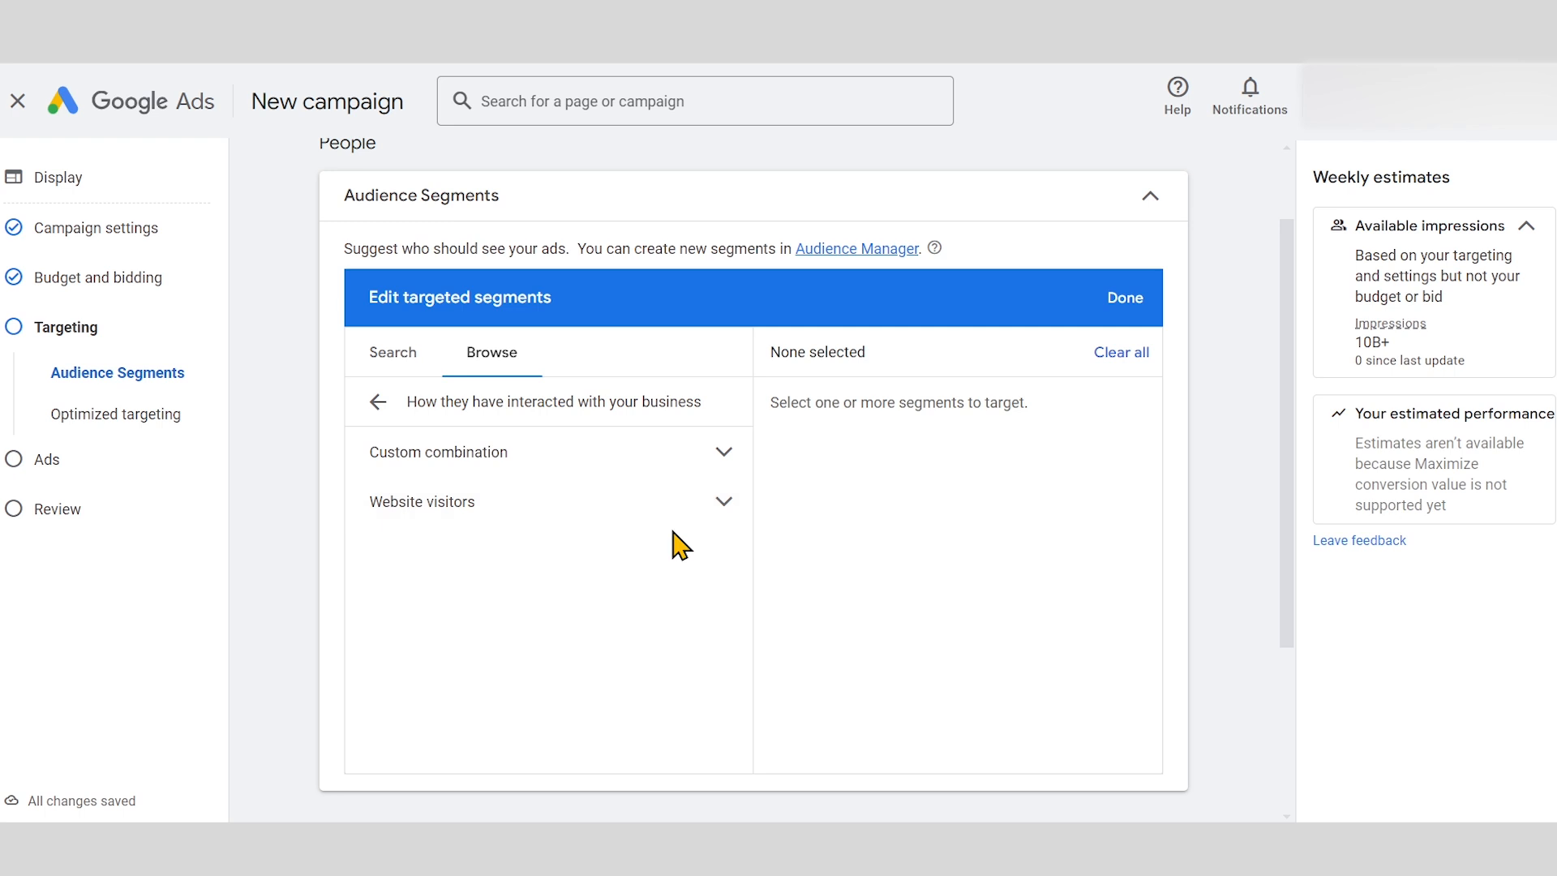
pyautogui.click(722, 503)
pyautogui.moveTo(745, 502); pyautogui.dragTo(747, 564)
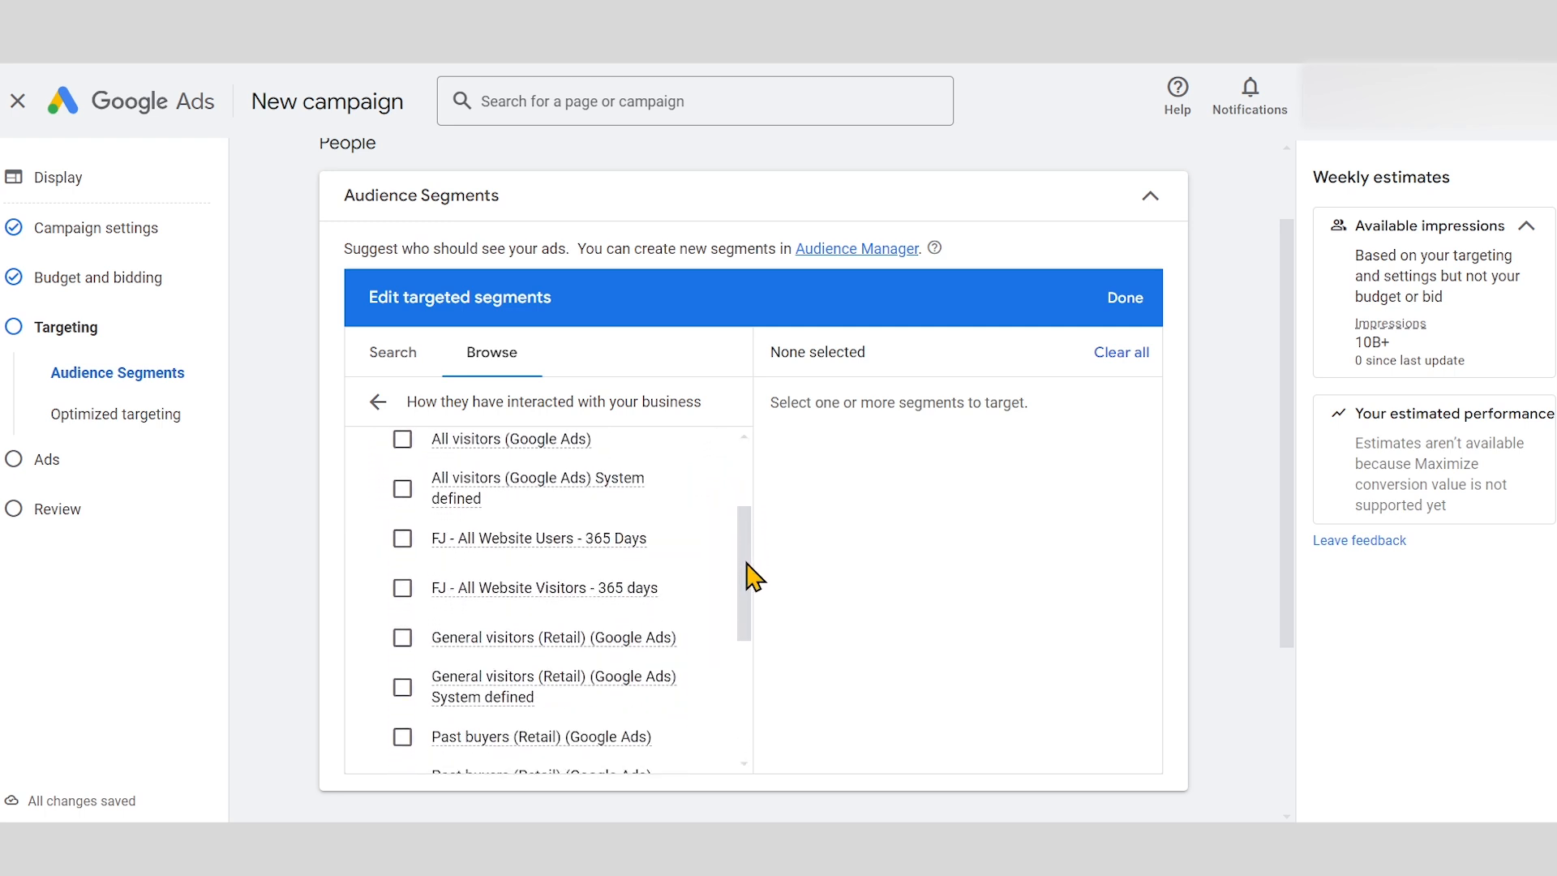
pyautogui.click(403, 539)
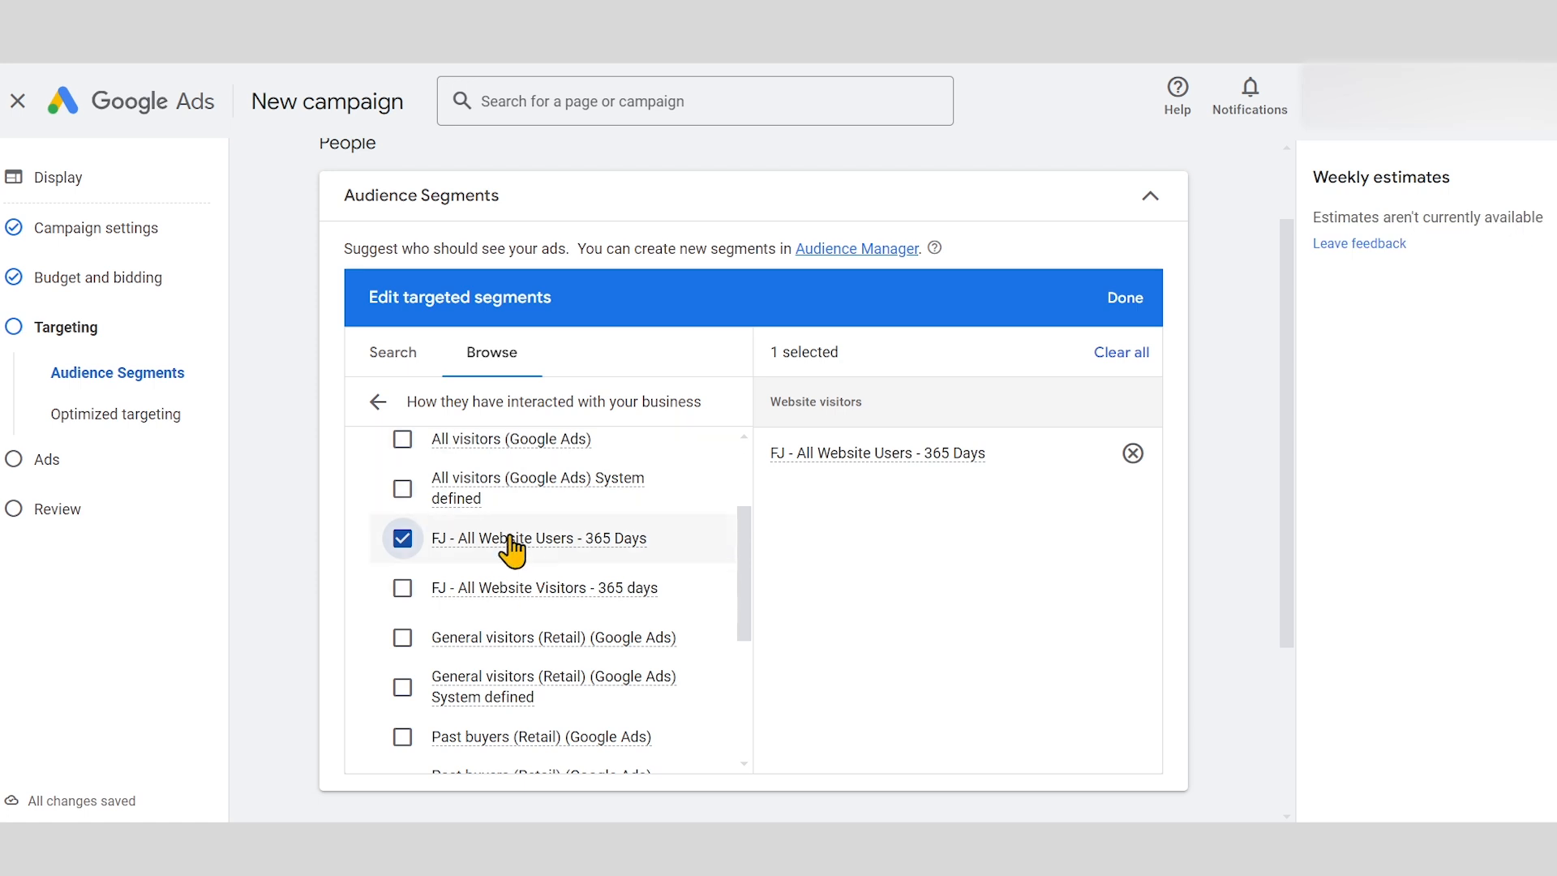
pyautogui.moveTo(750, 596); pyautogui.dragTo(733, 476)
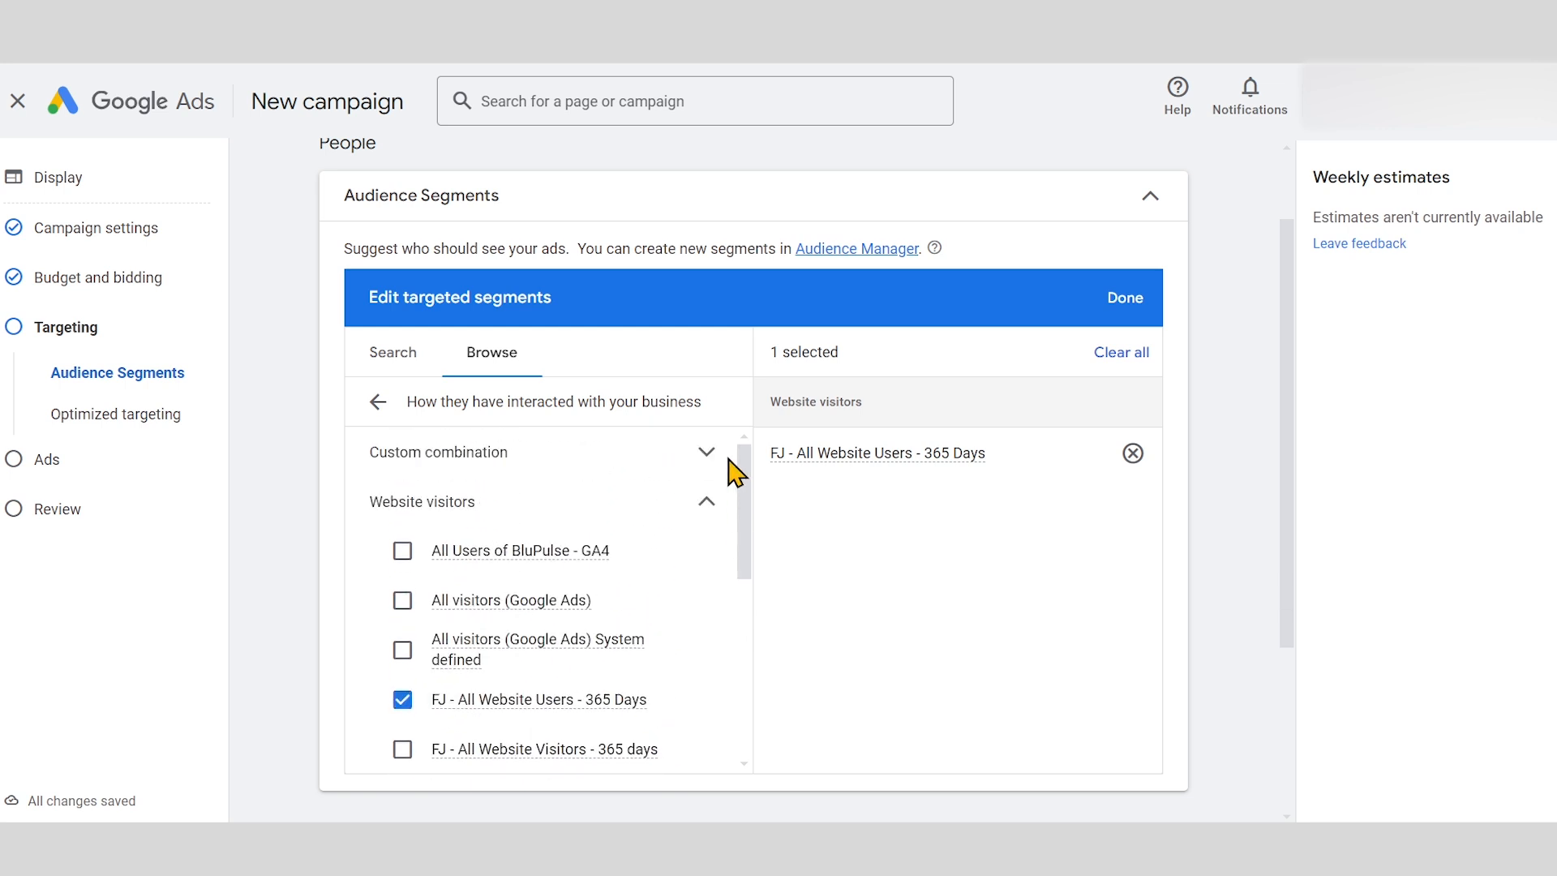
pyautogui.click(434, 695)
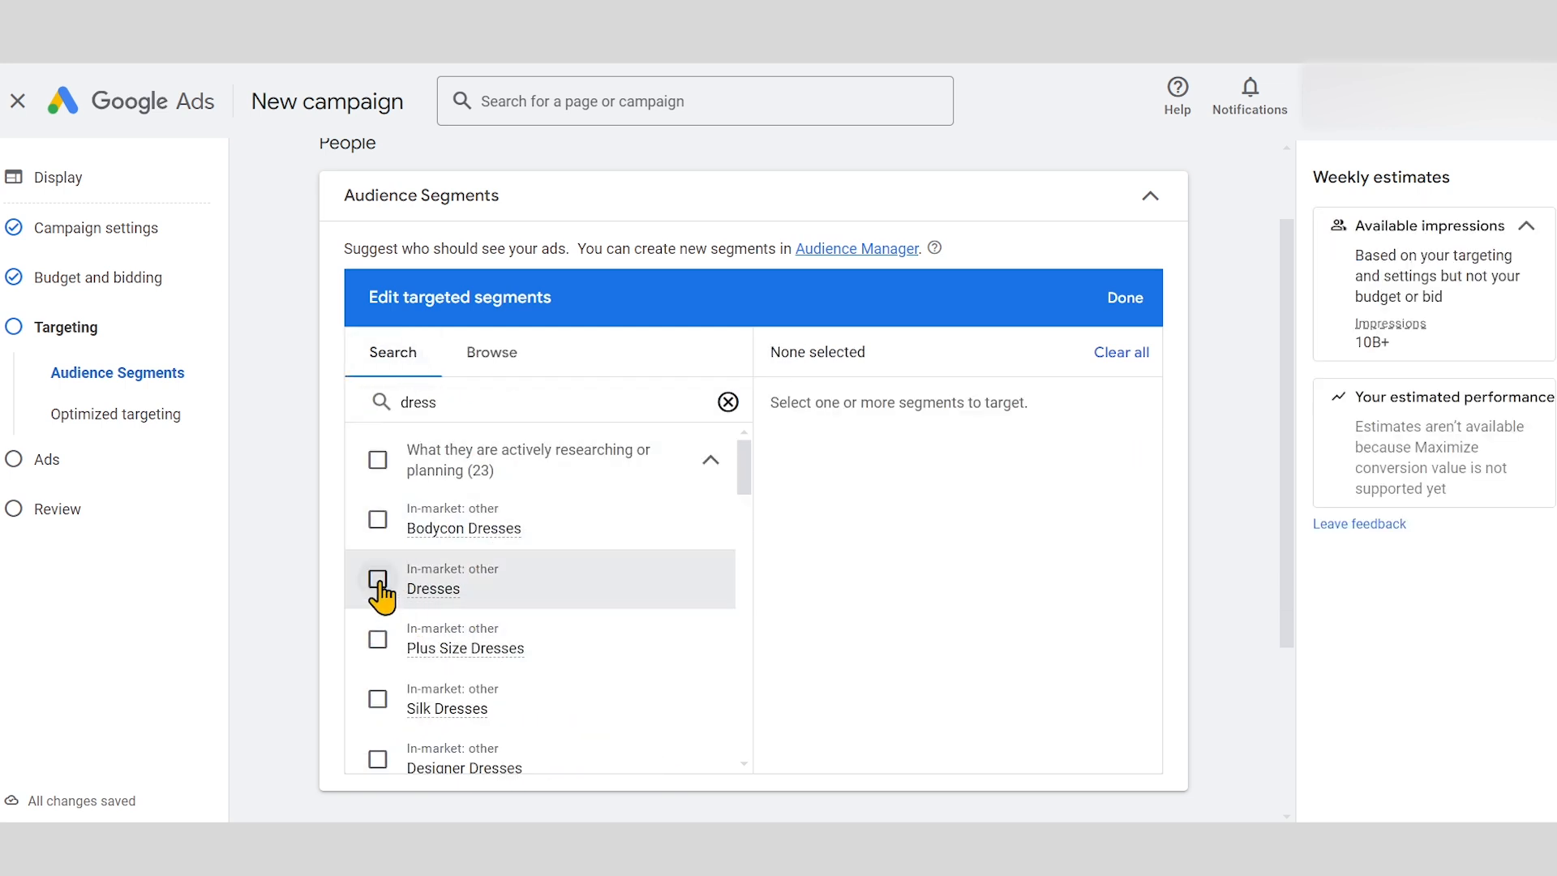
# Target the Dresses and Plus Size Dresses segments from the "dress" search, plus the suggested Fine Jewelry and Necklaces segments
pyautogui.click(378, 579)
pyautogui.click(378, 640)
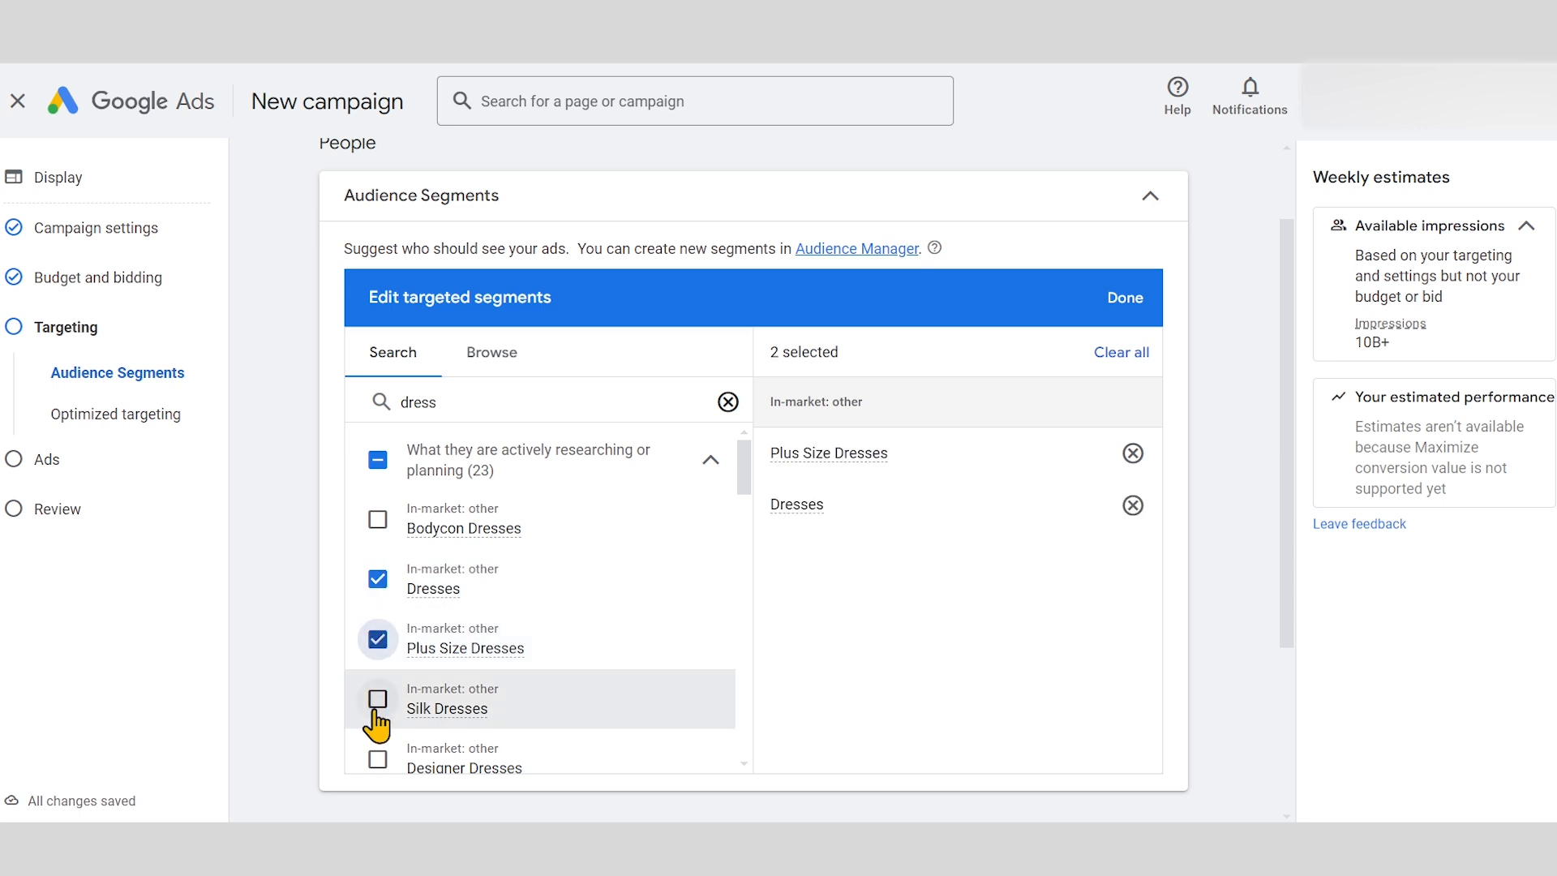
pyautogui.click(728, 401)
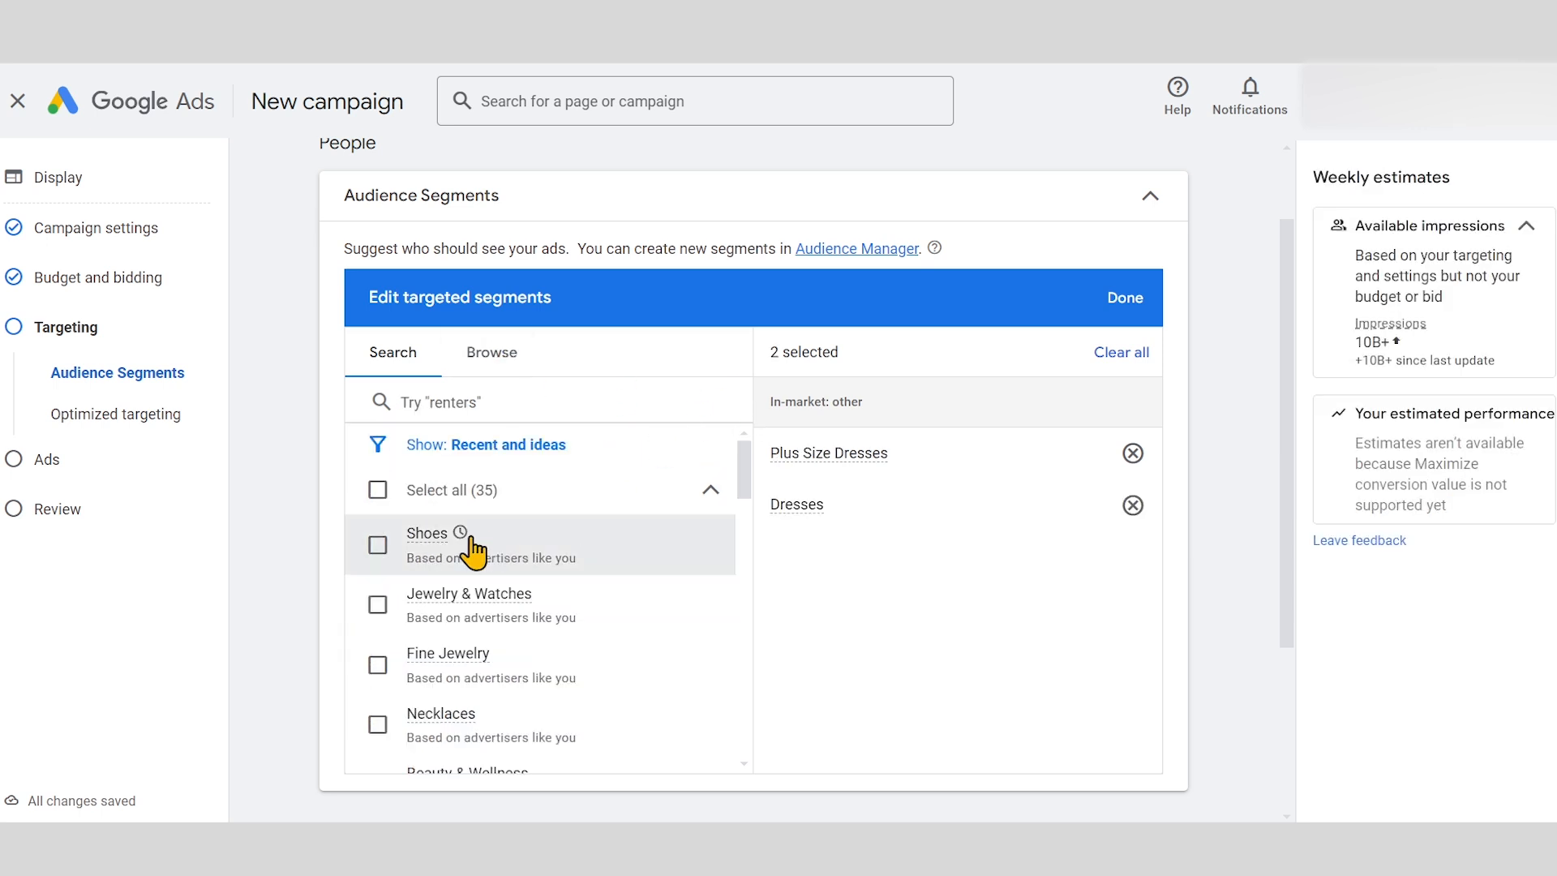
pyautogui.click(378, 665)
pyautogui.click(377, 724)
pyautogui.scroll(-1, 341, 649)
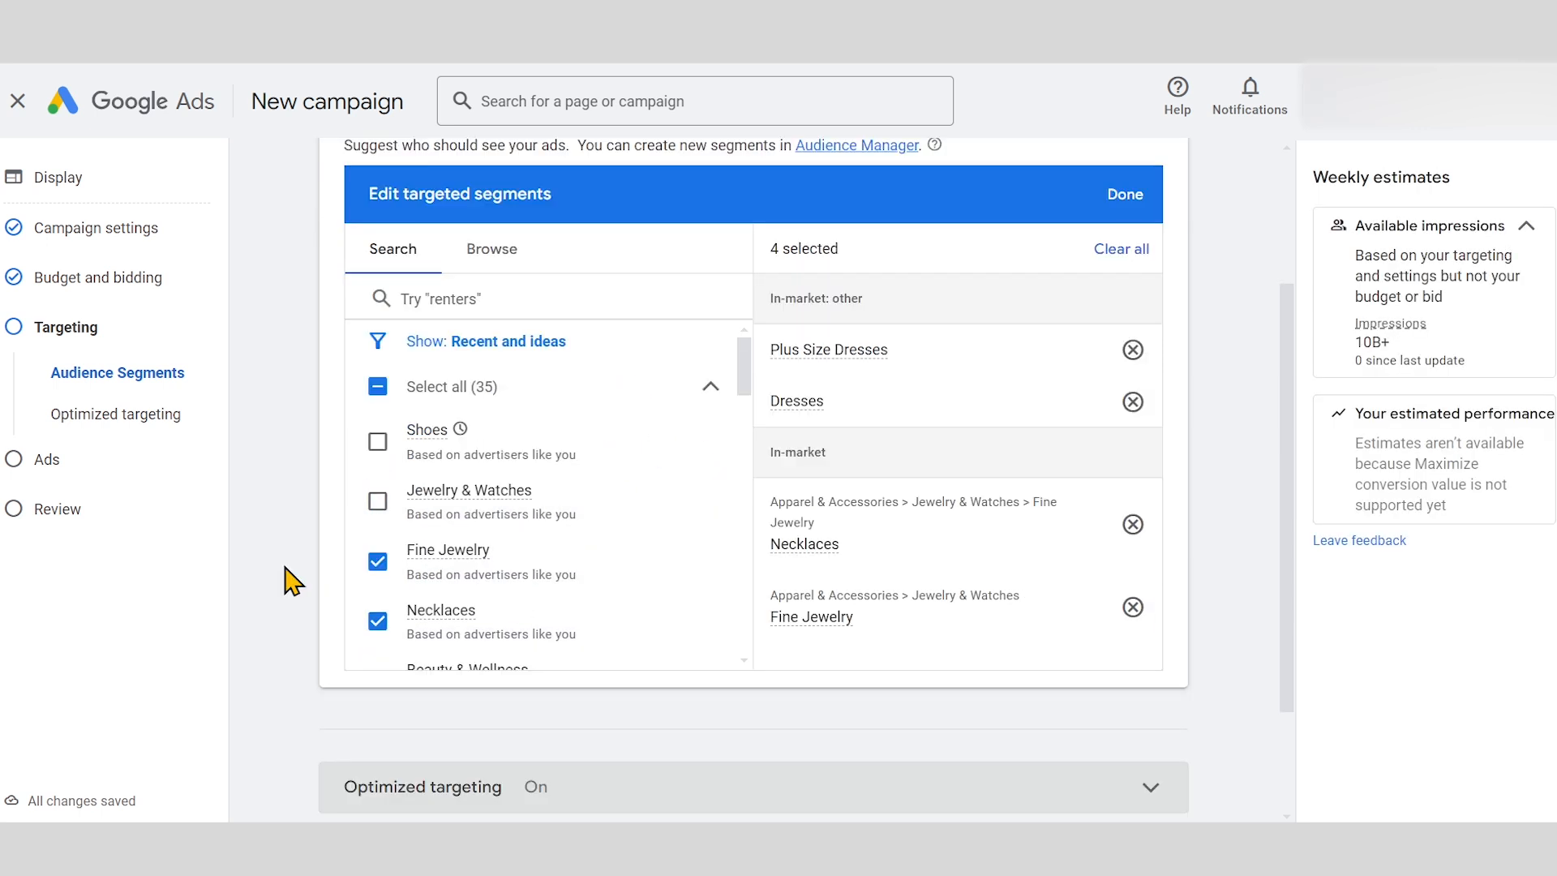
pyautogui.scroll(2, 325, 560)
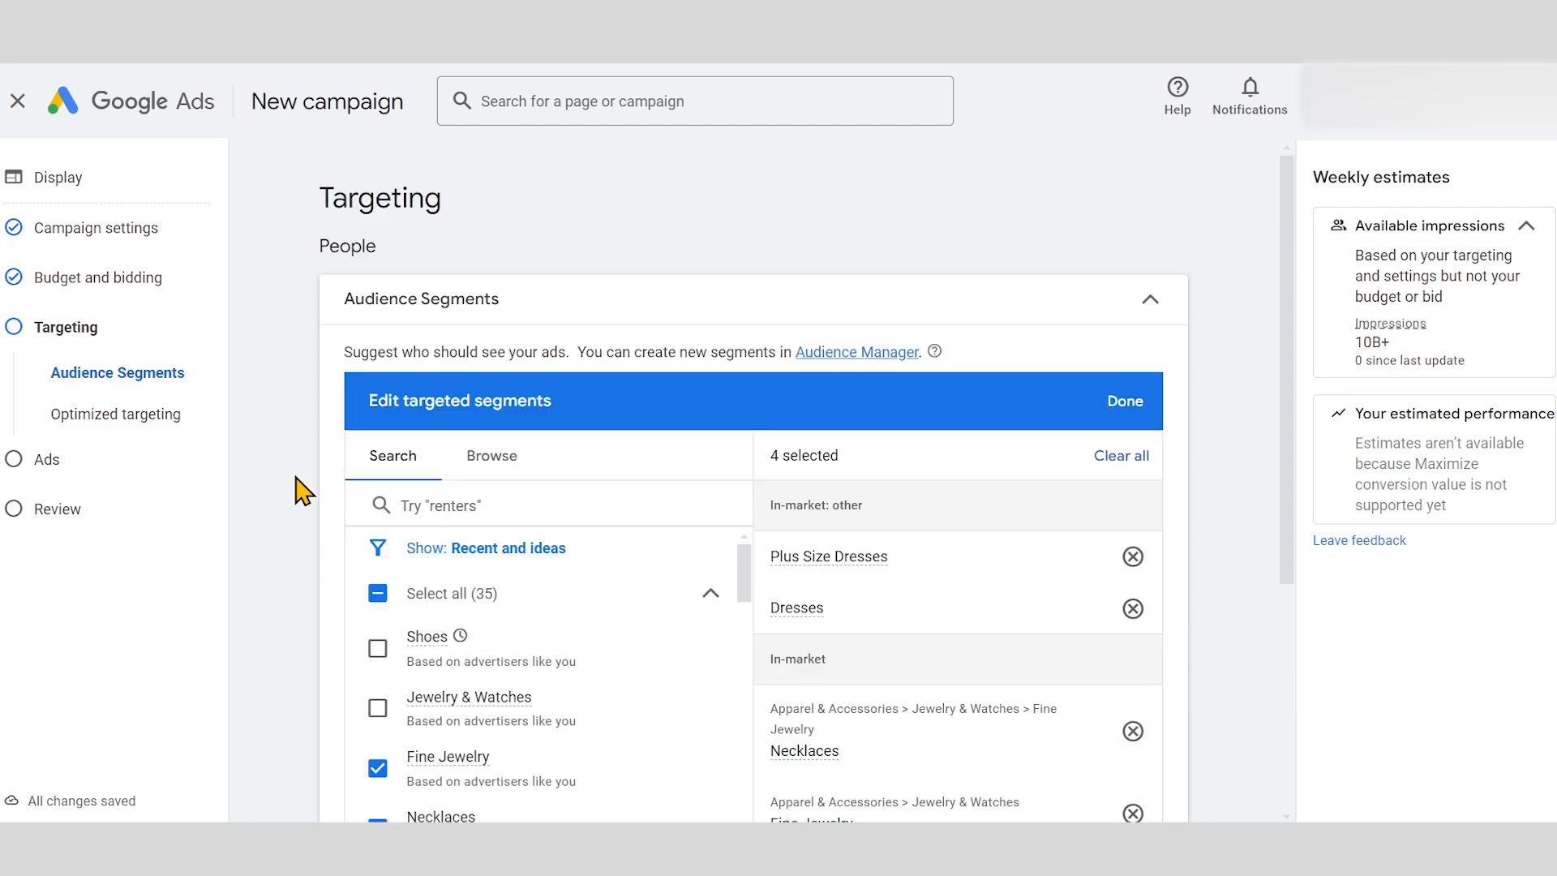
# Expand the Optimized targeting section and turn off the use of optimized targeting
pyautogui.scroll(-3, 300, 491)
pyautogui.click(631, 646)
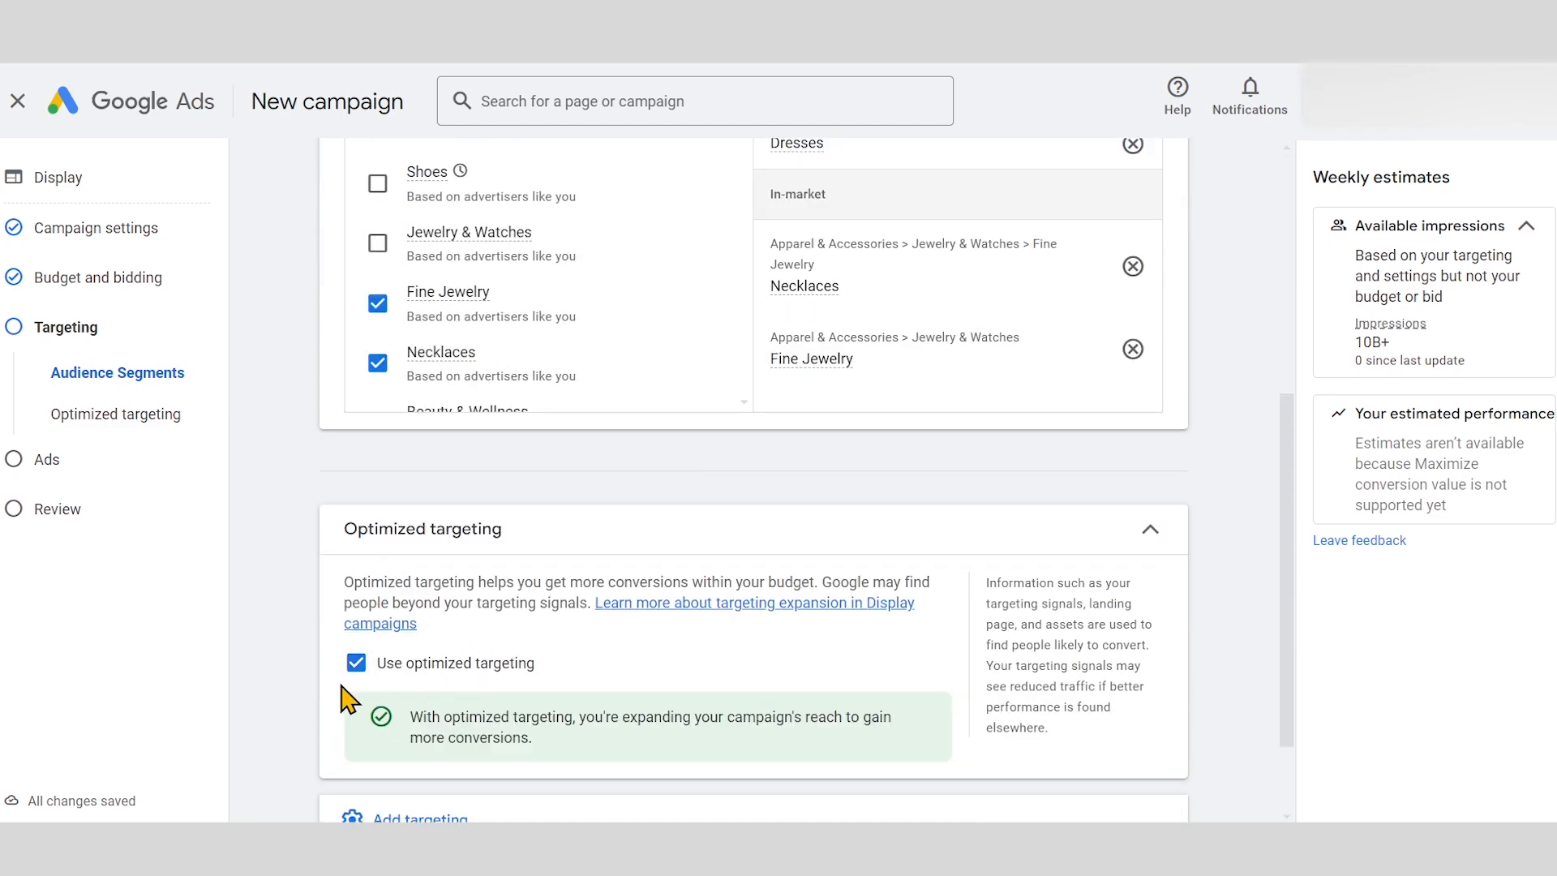
pyautogui.scroll(-2, 323, 691)
pyautogui.click(356, 542)
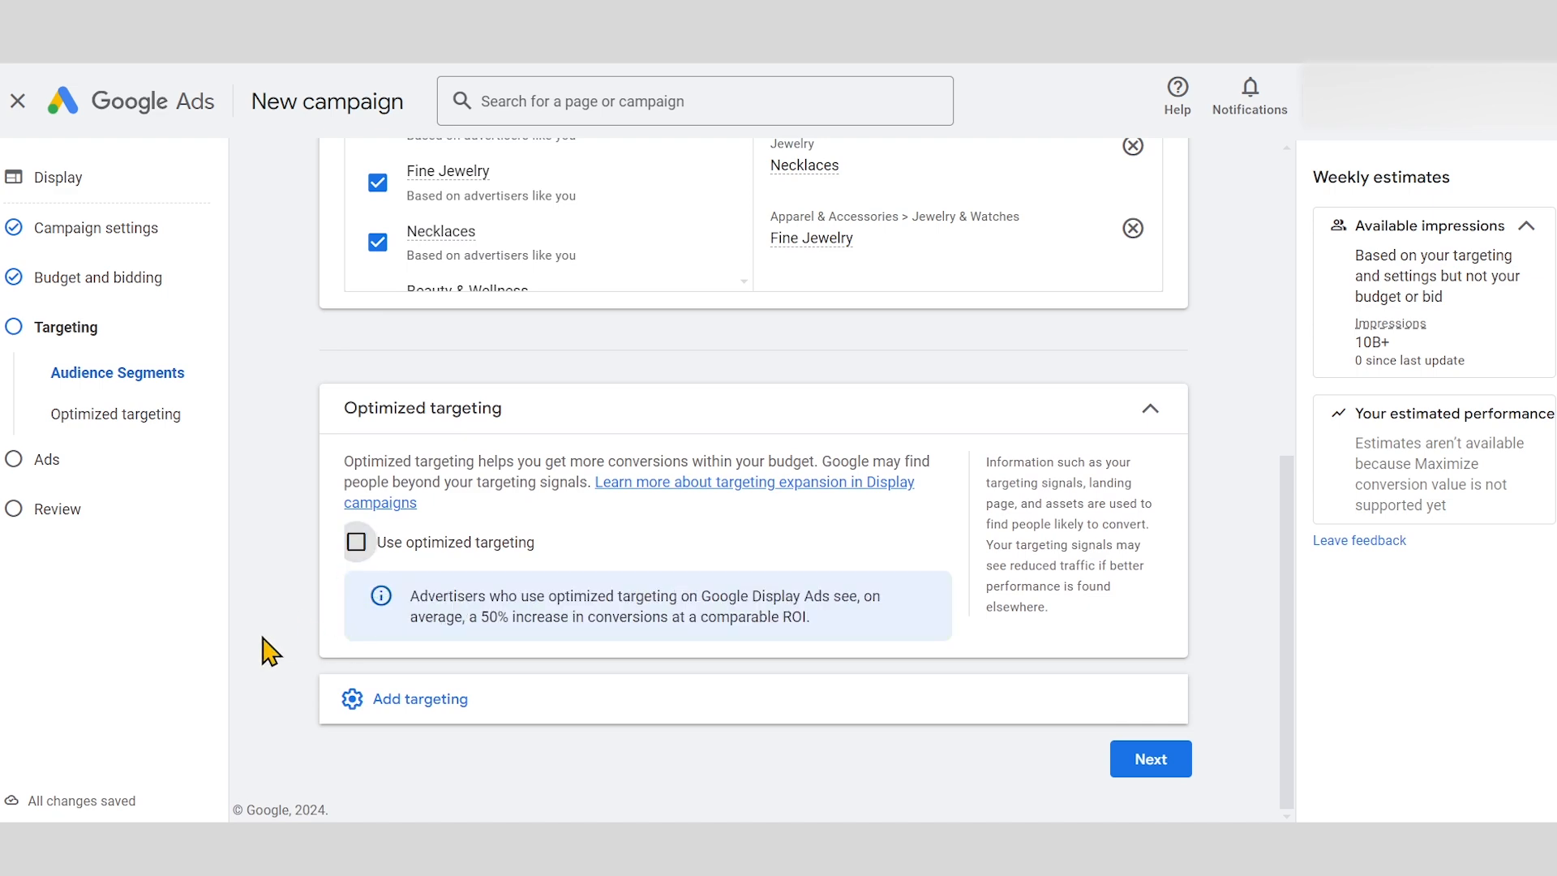
# Add Demographics targeting, read the household income note, and confirm with all genders, ages, parental statuses and income levels selected
pyautogui.click(365, 699)
pyautogui.scroll(-3, 299, 578)
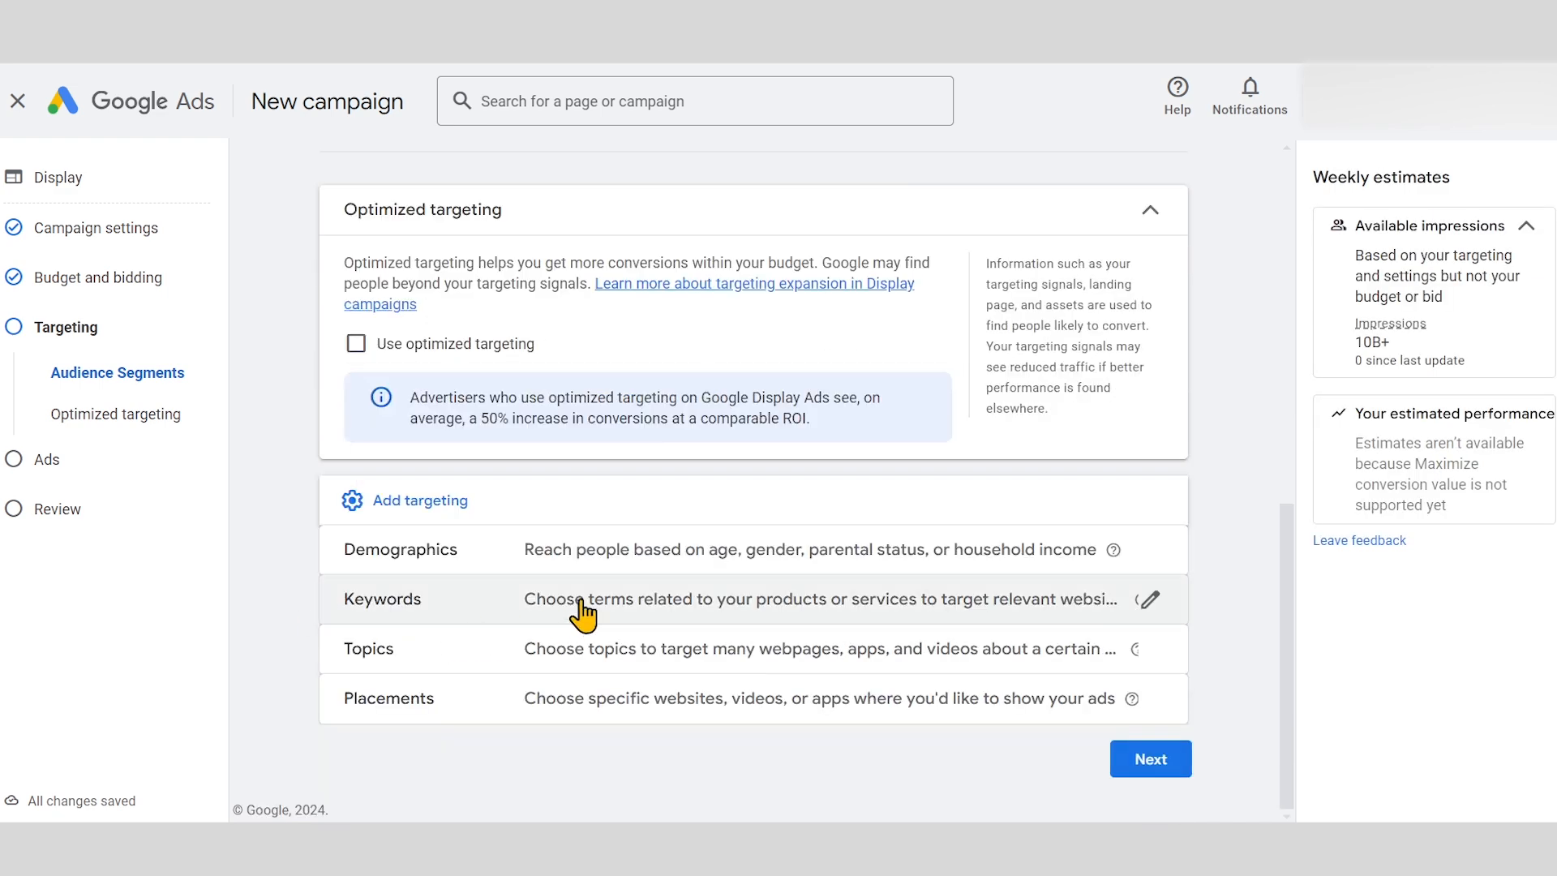
pyautogui.click(684, 551)
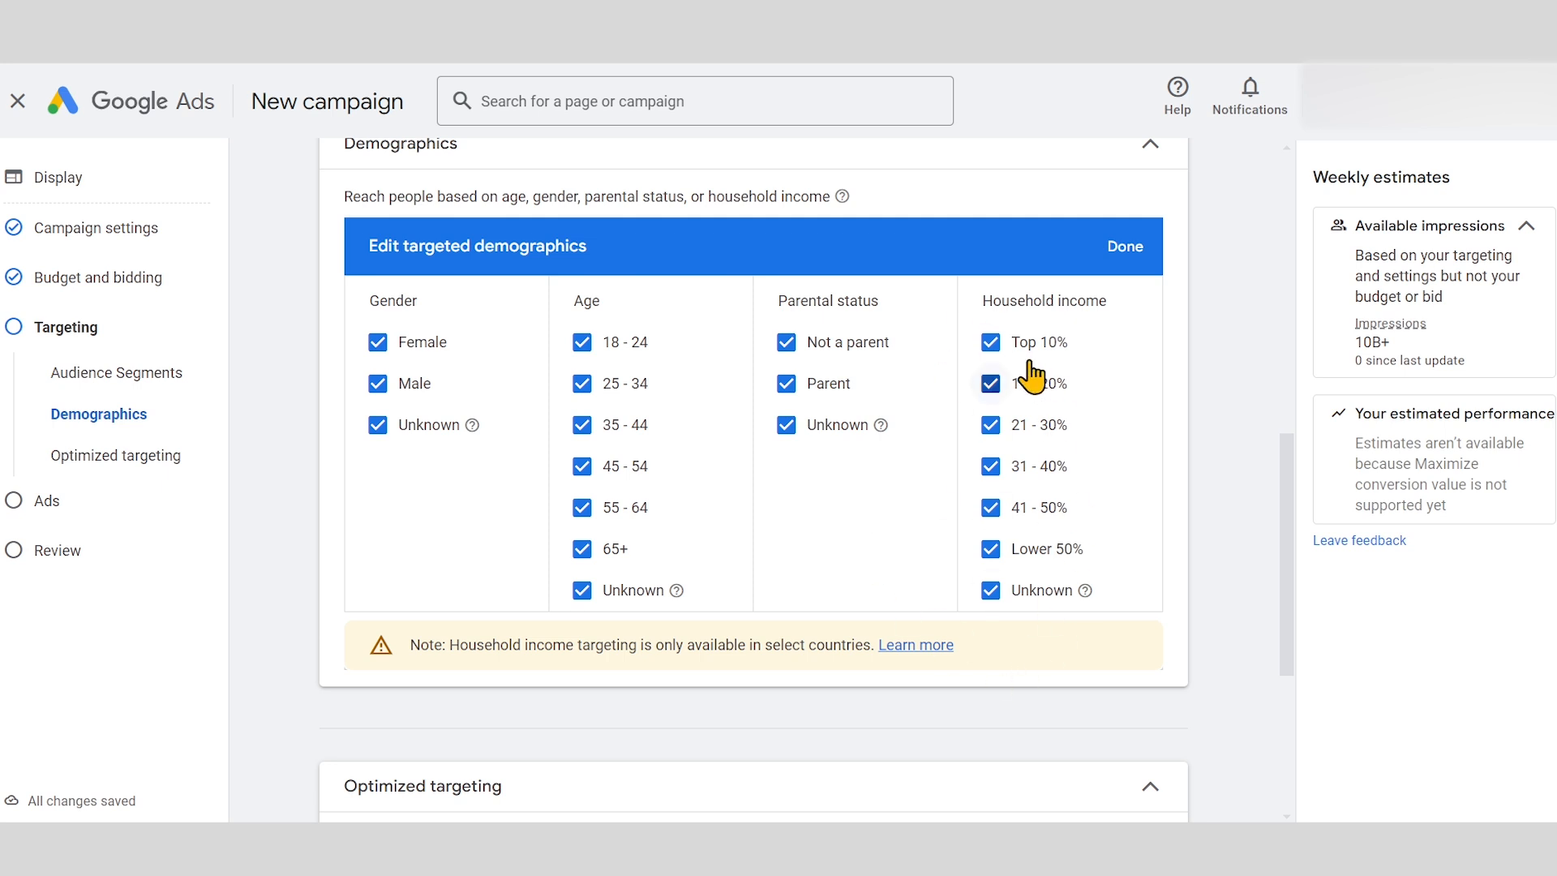
pyautogui.moveTo(414, 640); pyautogui.dragTo(601, 645)
pyautogui.moveTo(726, 645); pyautogui.dragTo(739, 646)
pyautogui.moveTo(637, 645); pyautogui.dragTo(741, 643)
pyautogui.moveTo(840, 644); pyautogui.dragTo(854, 648)
pyautogui.click(1239, 640)
pyautogui.scroll(1, 263, 546)
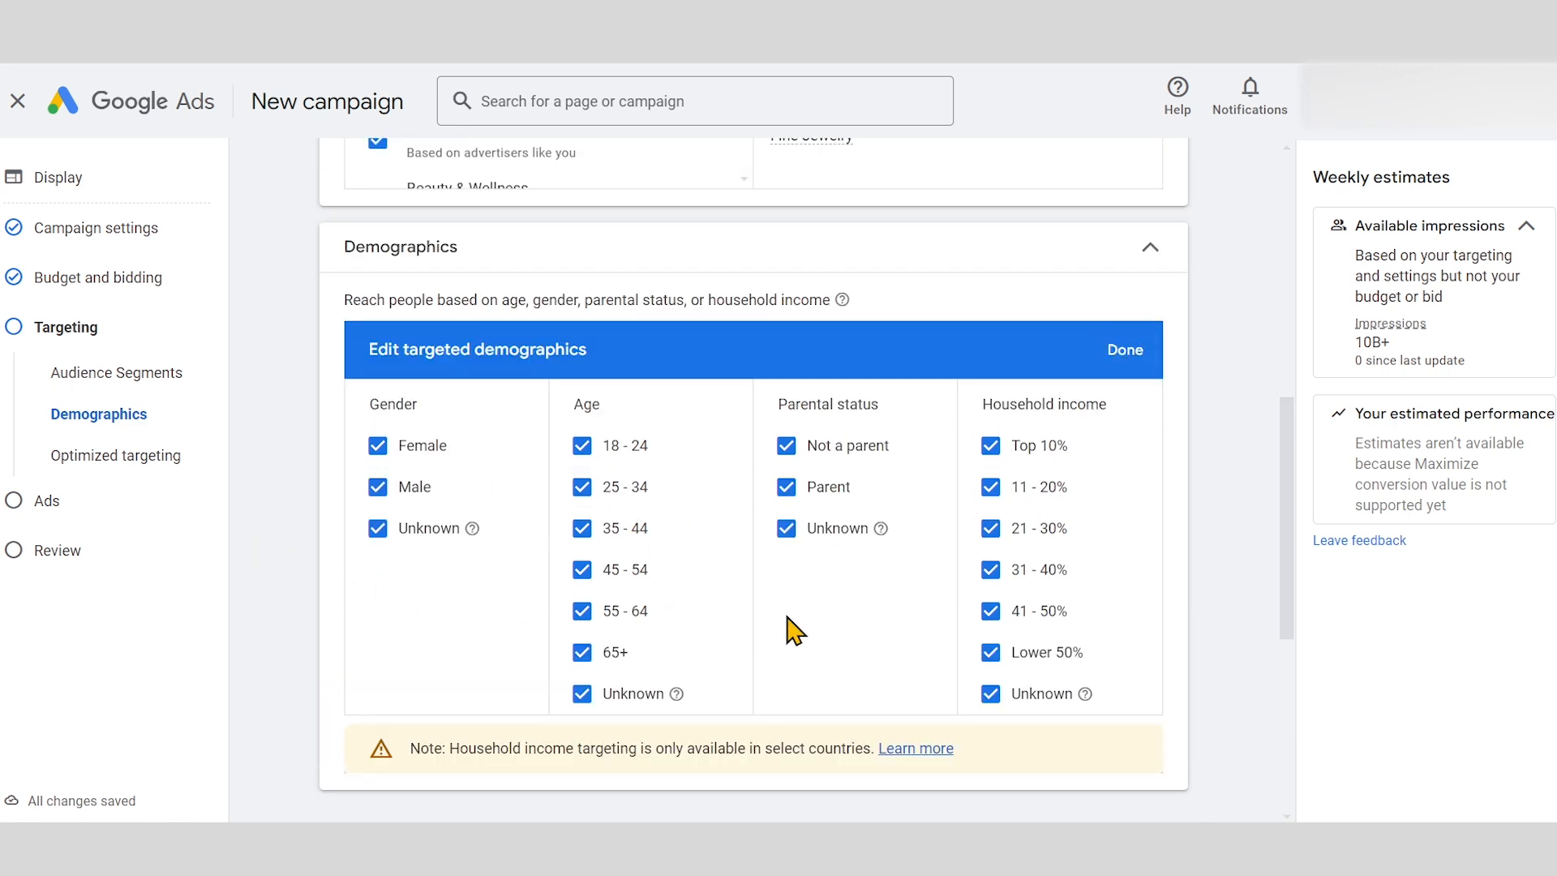
pyautogui.click(1127, 356)
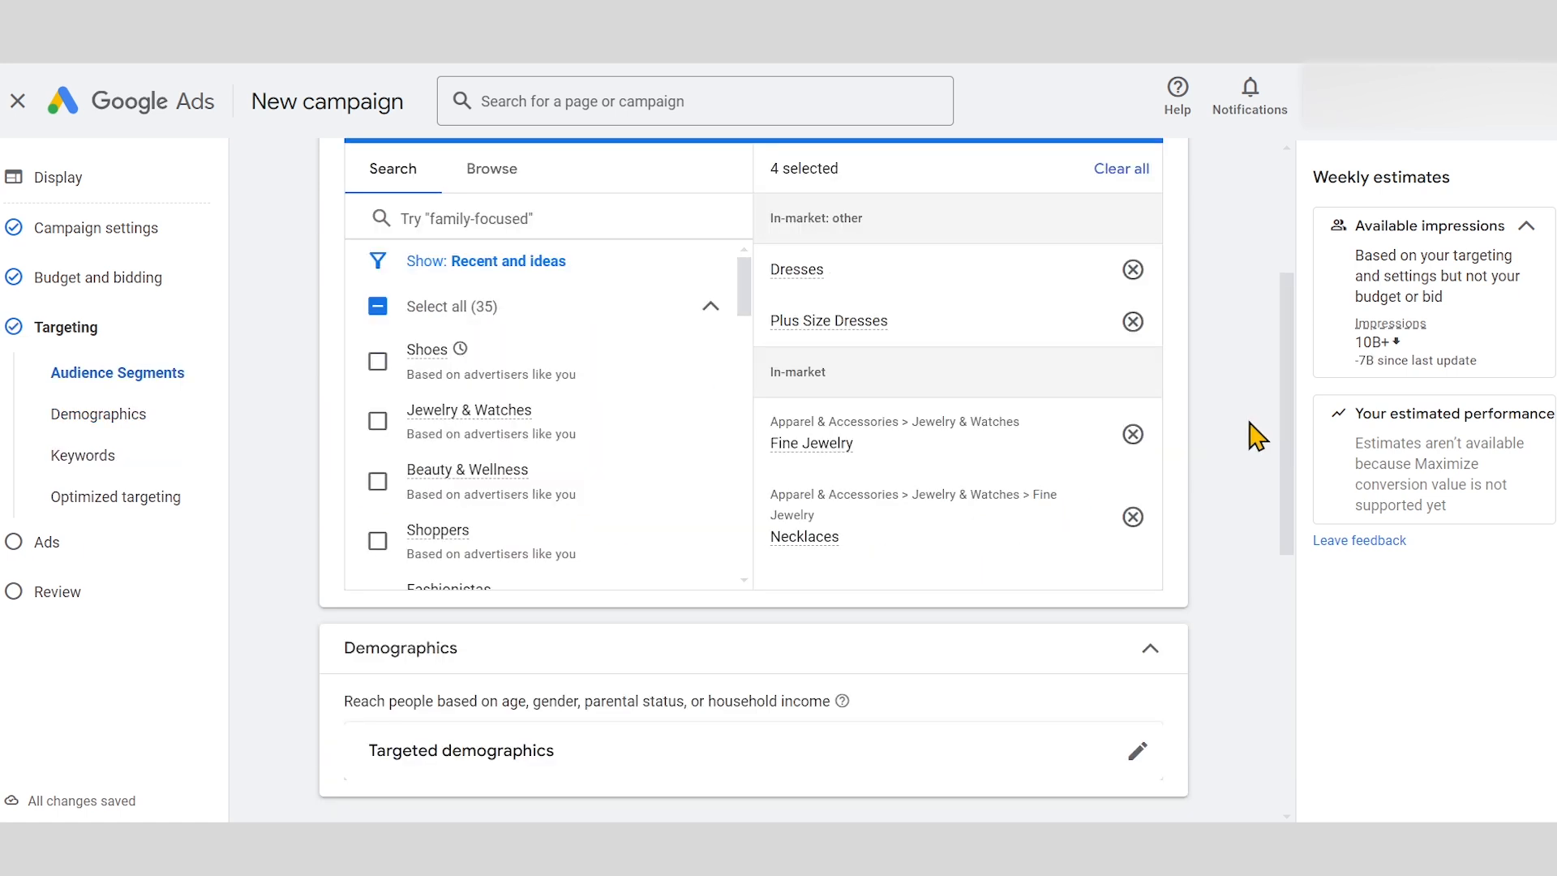
# Open the Keywords targeting under Content and read its description and help tip
pyautogui.moveTo(1287, 383); pyautogui.dragTo(1287, 454)
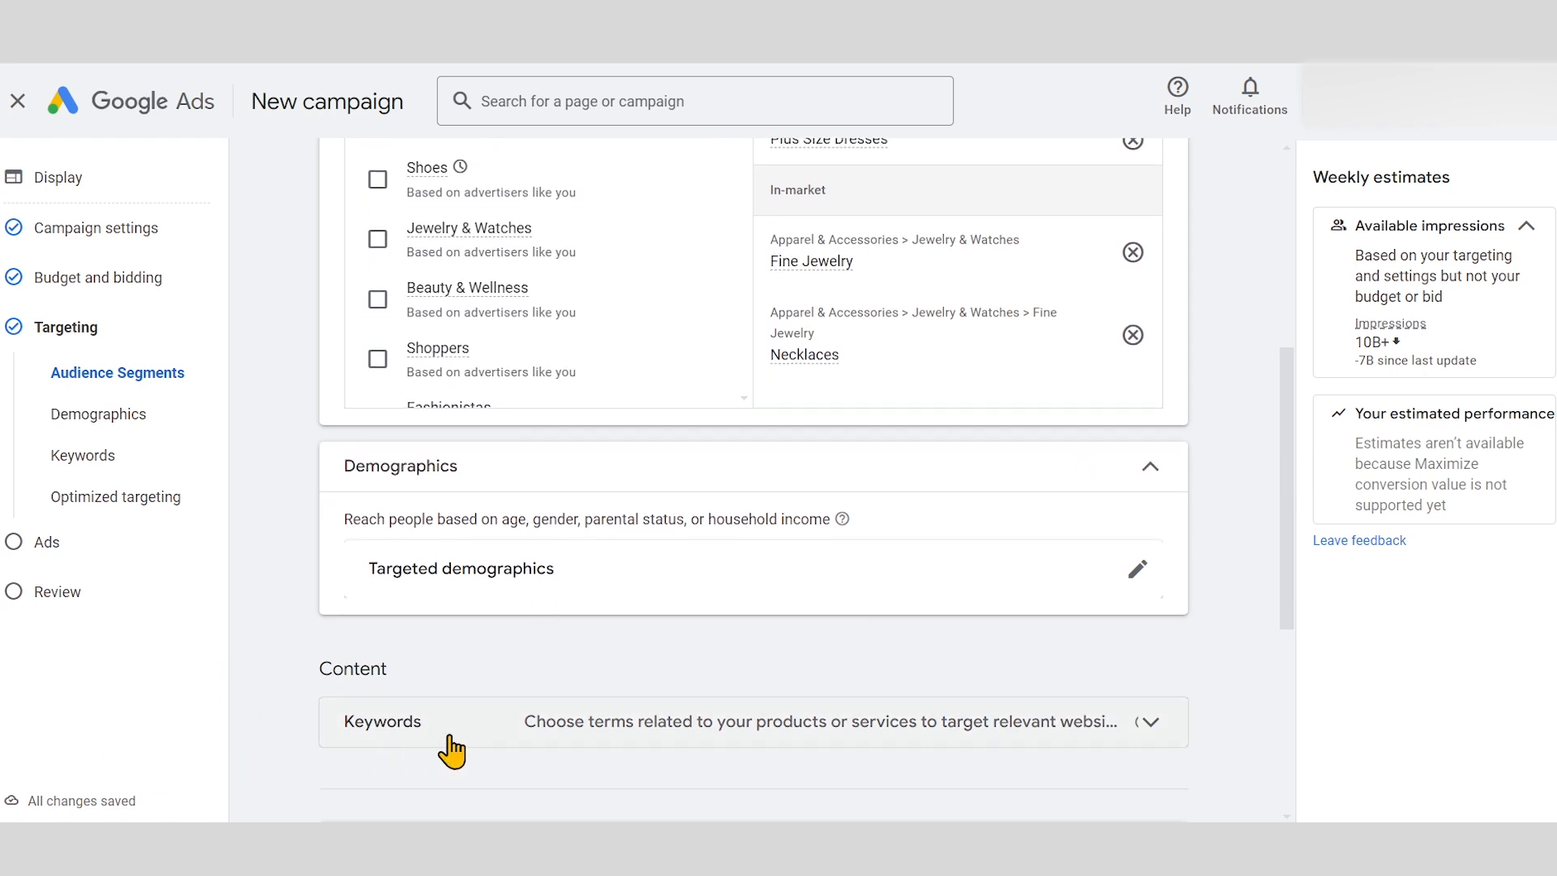
pyautogui.click(1153, 722)
pyautogui.scroll(-1, 304, 523)
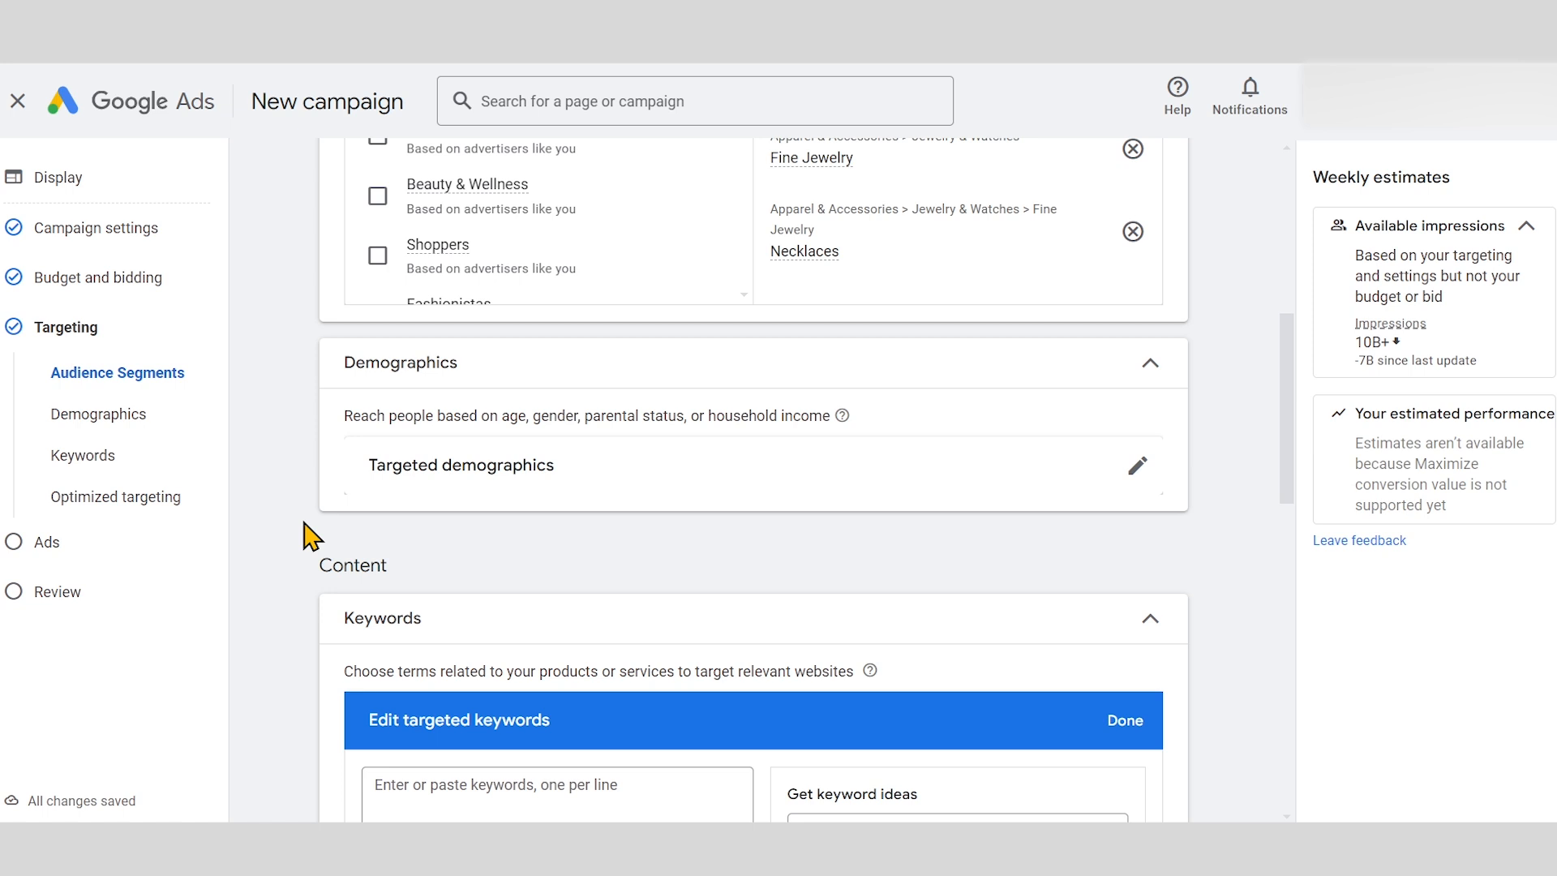
pyautogui.scroll(-2, 311, 537)
pyautogui.moveTo(348, 464); pyautogui.dragTo(765, 469)
pyautogui.click(765, 464)
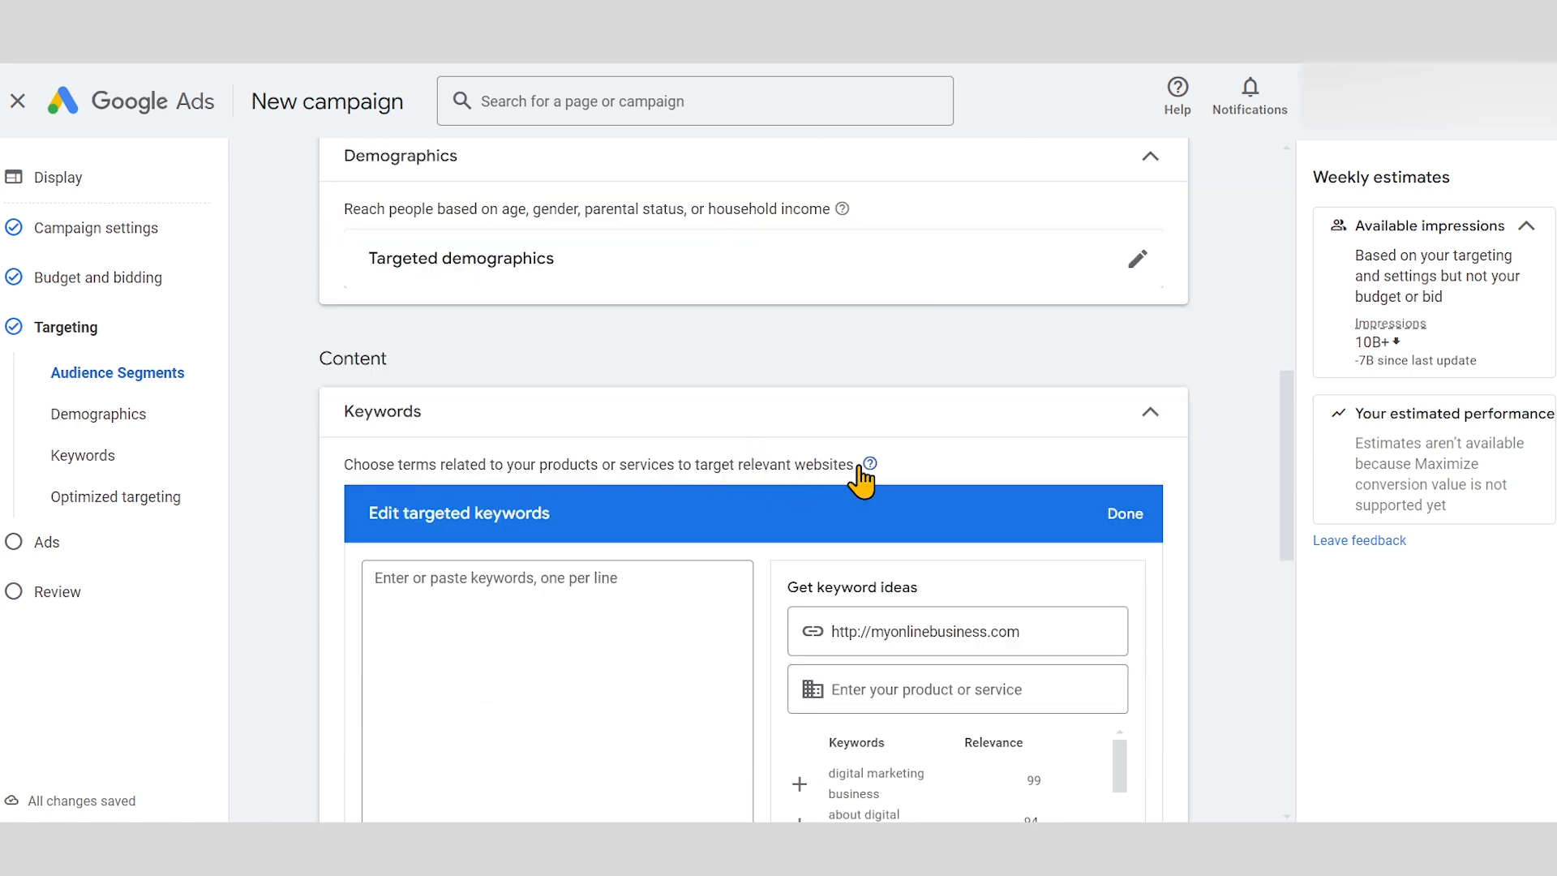
pyautogui.moveTo(869, 469)
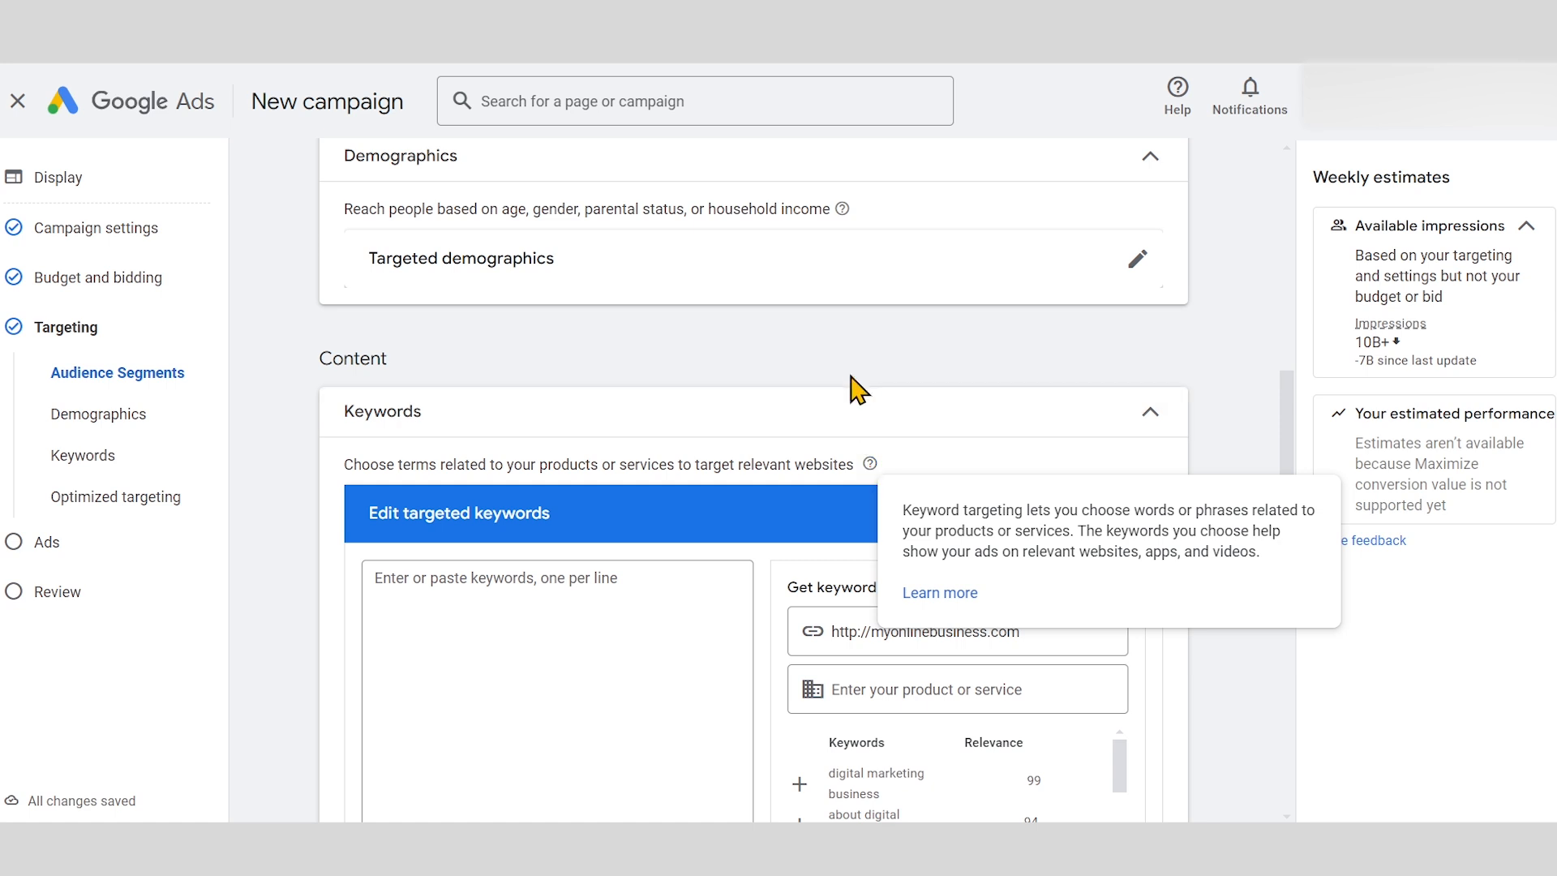
# Add the suggested keyword ideas "digital marketing business", "digital marketing", "digital marketing content" and "marketing company" to the targeted keywords
pyautogui.scroll(-2, 483, 451)
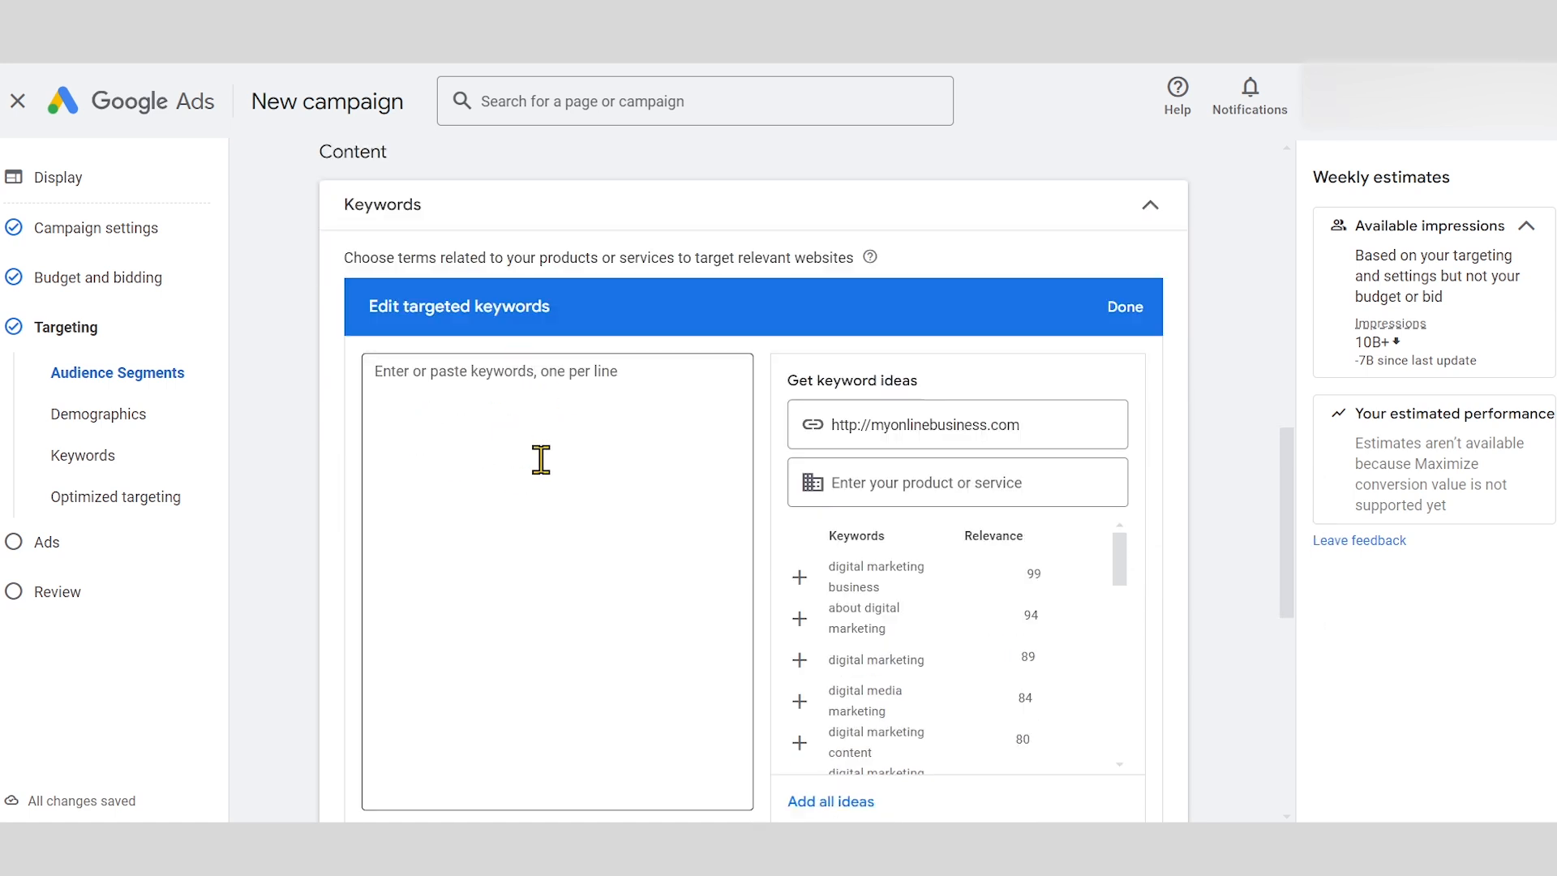
pyautogui.click(484, 392)
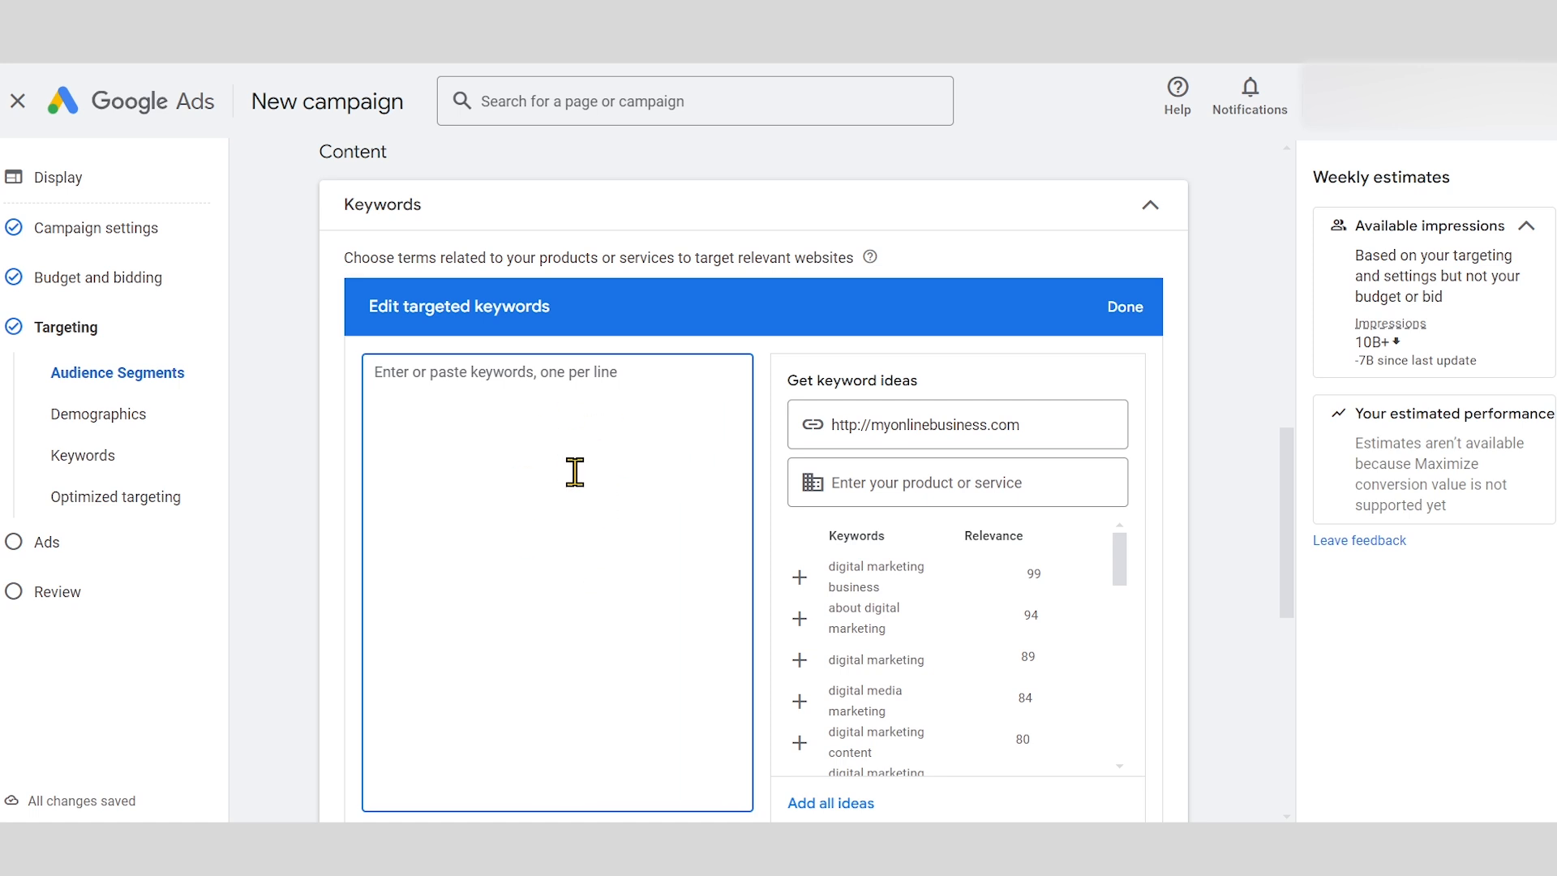
pyautogui.scroll(-3, 1261, 515)
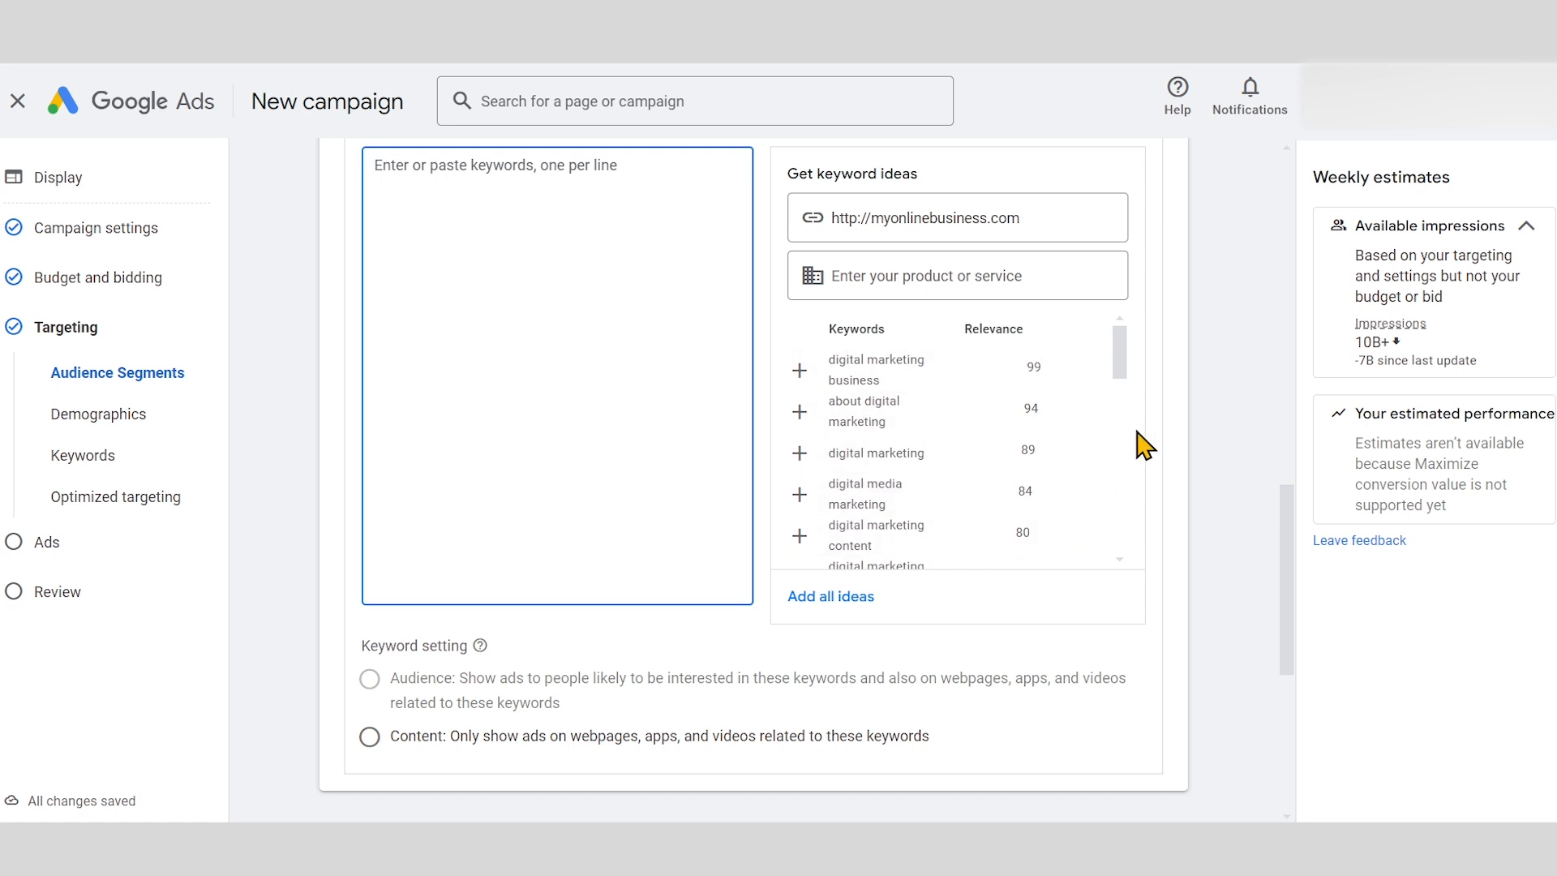
pyautogui.moveTo(1120, 347); pyautogui.dragTo(1115, 316)
pyautogui.click(801, 374)
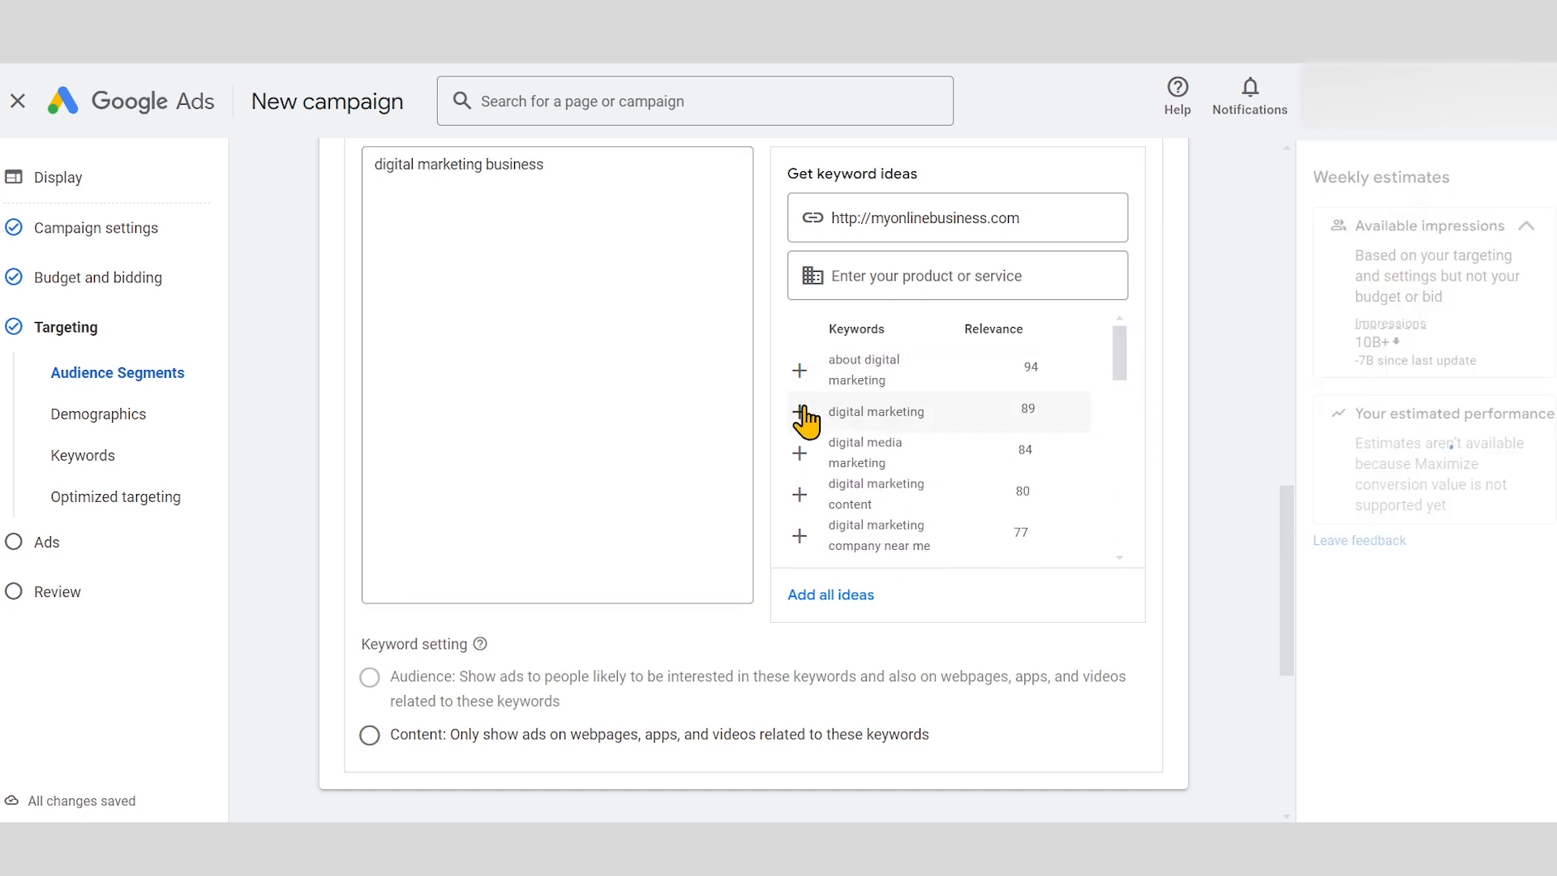
pyautogui.click(801, 415)
pyautogui.click(801, 455)
pyautogui.click(800, 494)
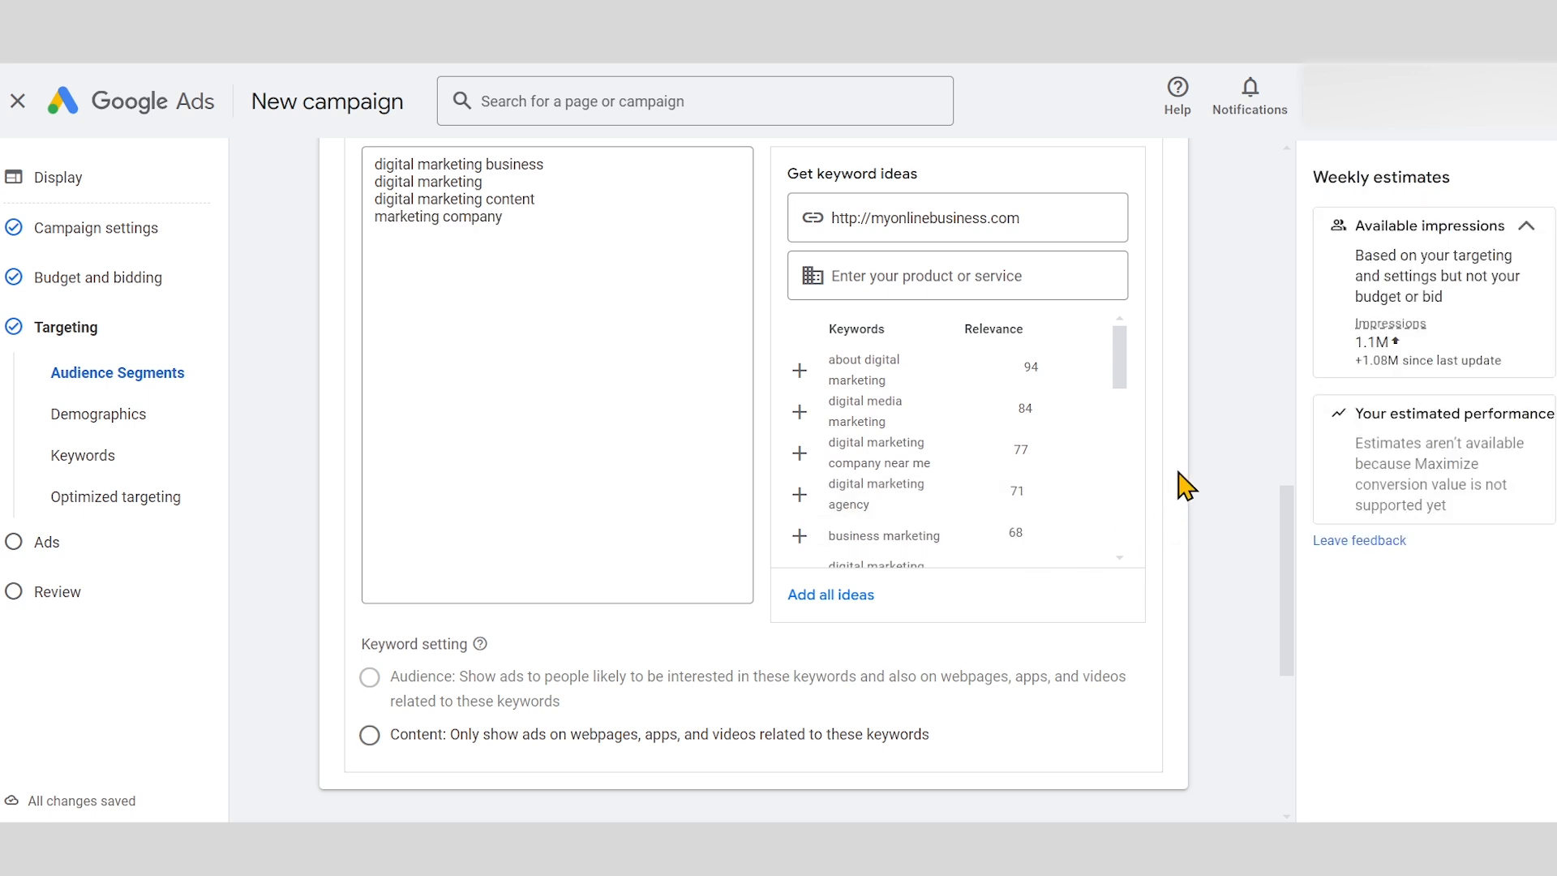
# Read the help tip on the Keyword setting to compare Audience and Content targeting
pyautogui.scroll(-1, 483, 558)
pyautogui.moveTo(480, 542)
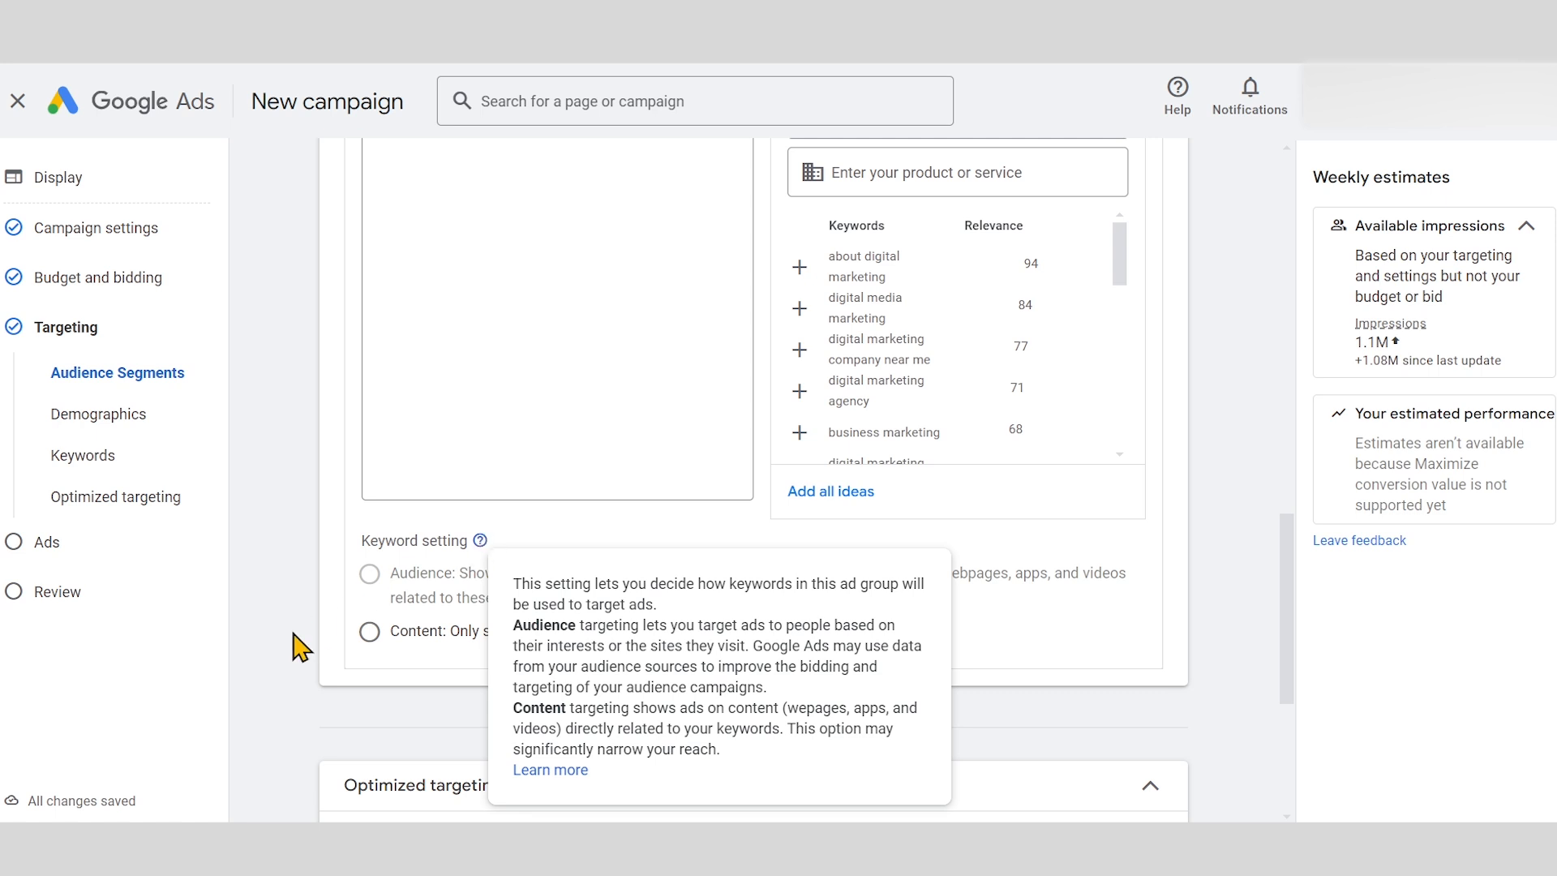
pyautogui.moveTo(466, 595)
pyautogui.moveTo(704, 750); pyautogui.dragTo(708, 730)
pyautogui.moveTo(708, 729); pyautogui.dragTo(670, 728)
pyautogui.click(661, 727)
pyautogui.moveTo(573, 727); pyautogui.dragTo(760, 727)
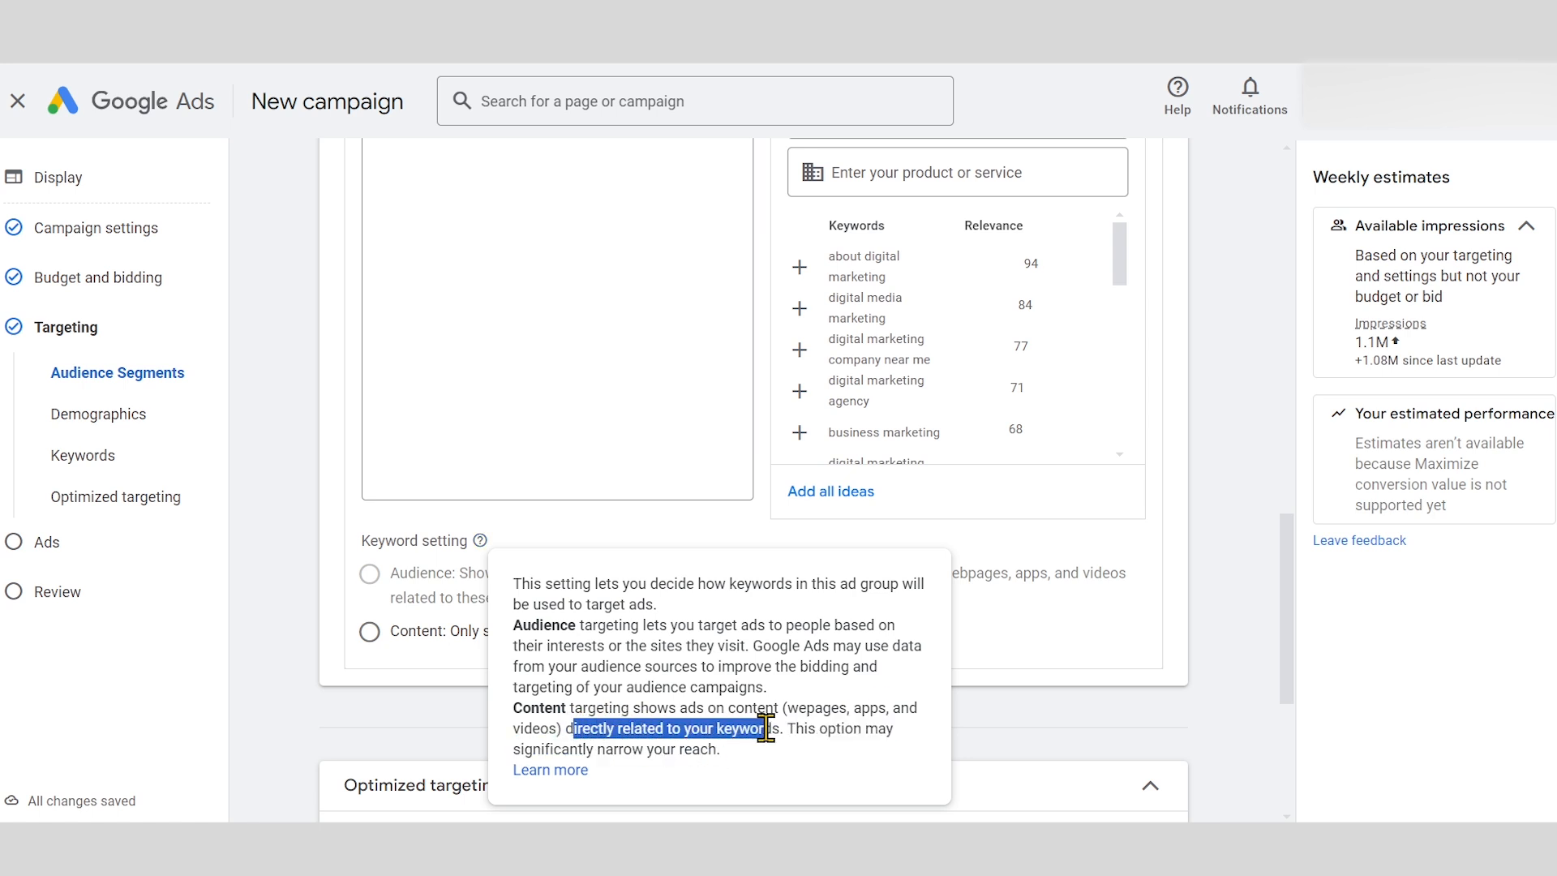
pyautogui.click(719, 724)
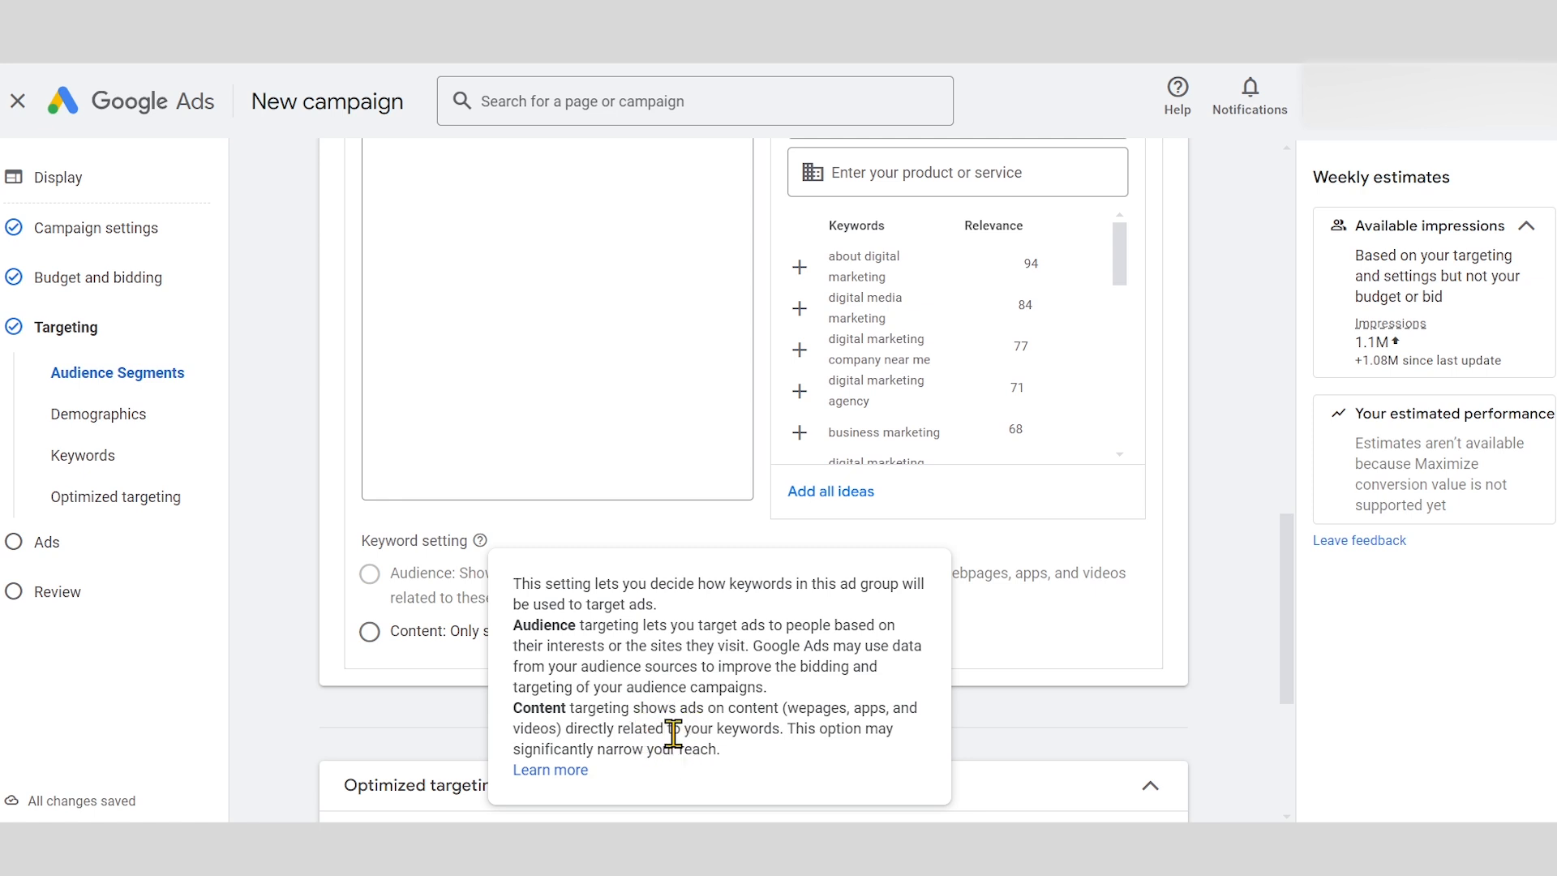
# Read the help tip's note on Content targeting, check the targeted keywords, and set the Keyword setting to Content
pyautogui.moveTo(787, 729)
pyautogui.mouseDown()
pyautogui.moveTo(813, 754)
pyautogui.moveTo(809, 729)
pyautogui.mouseUp()
pyautogui.click(788, 727)
pyautogui.moveTo(801, 730); pyautogui.dragTo(806, 761)
pyautogui.click(798, 760)
pyautogui.click(797, 758)
pyautogui.click(373, 675)
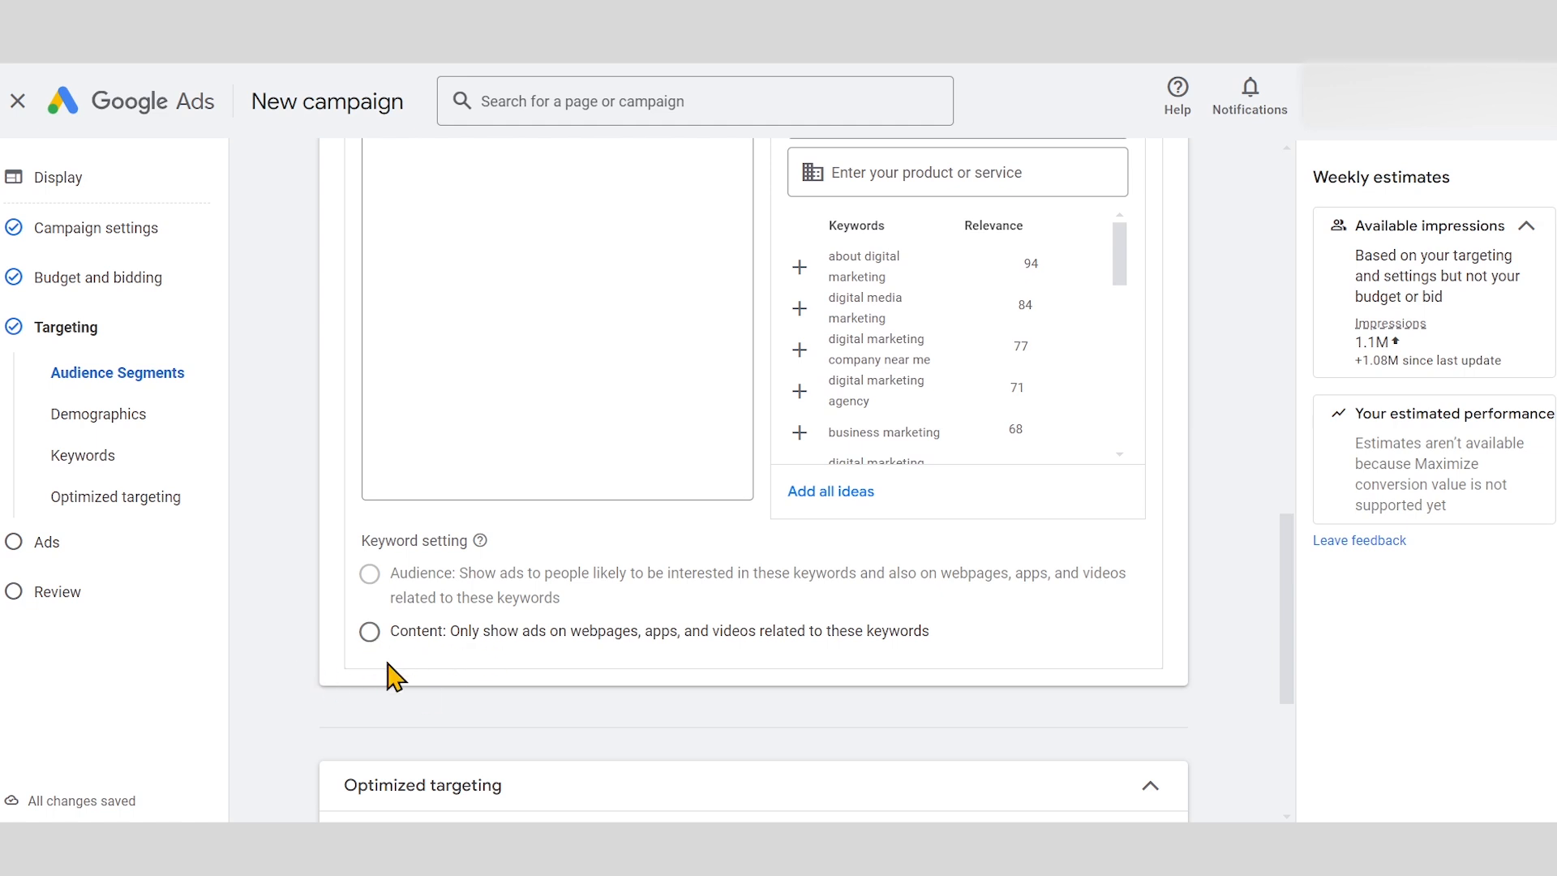
pyautogui.scroll(4, 312, 447)
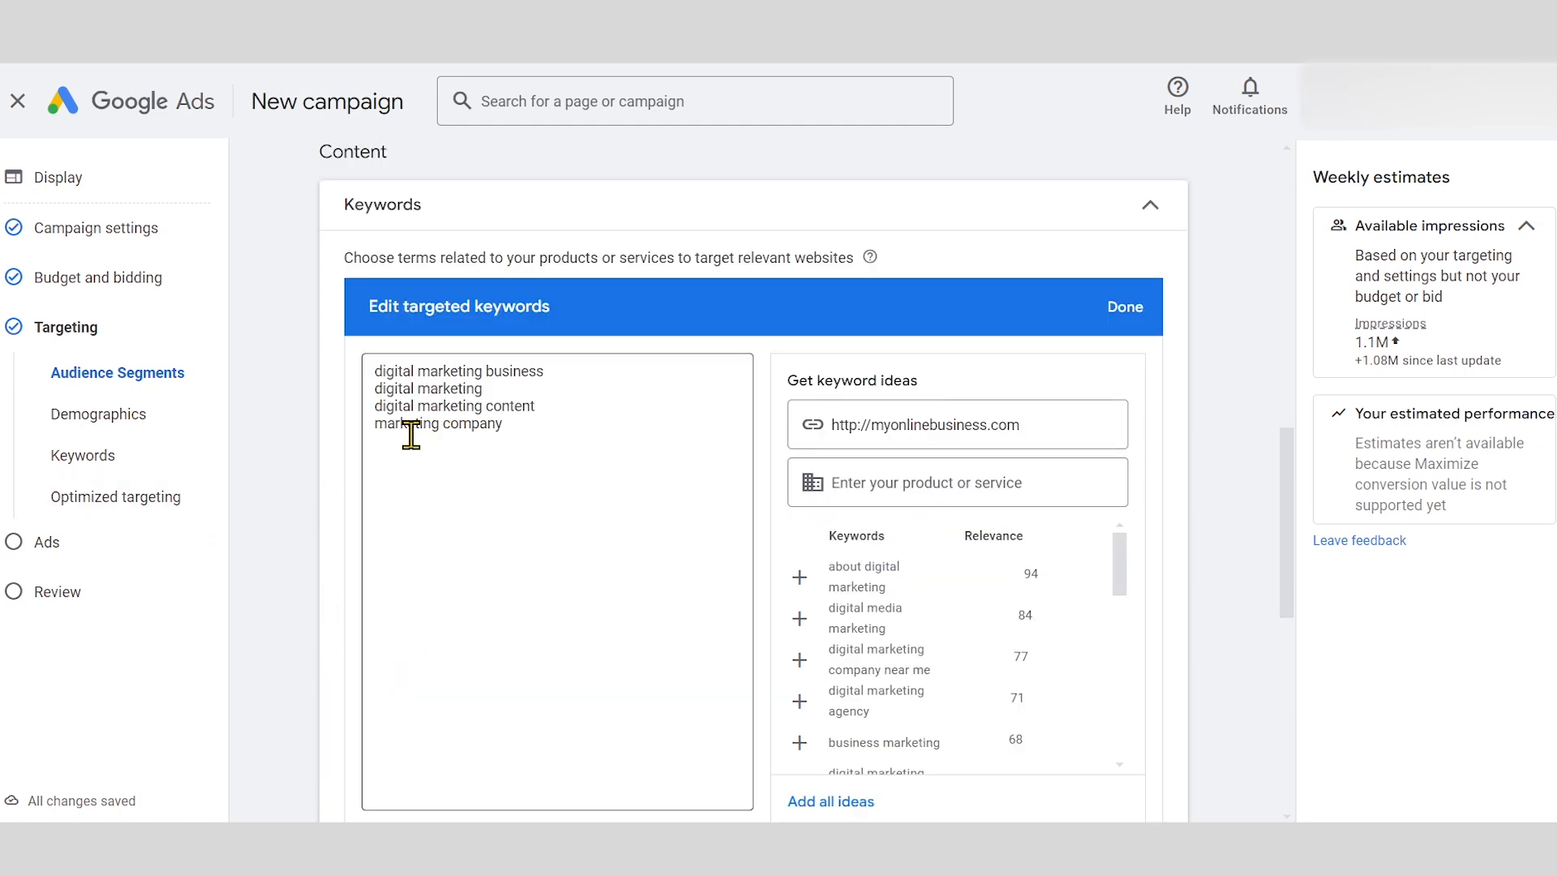
pyautogui.scroll(-3, 292, 504)
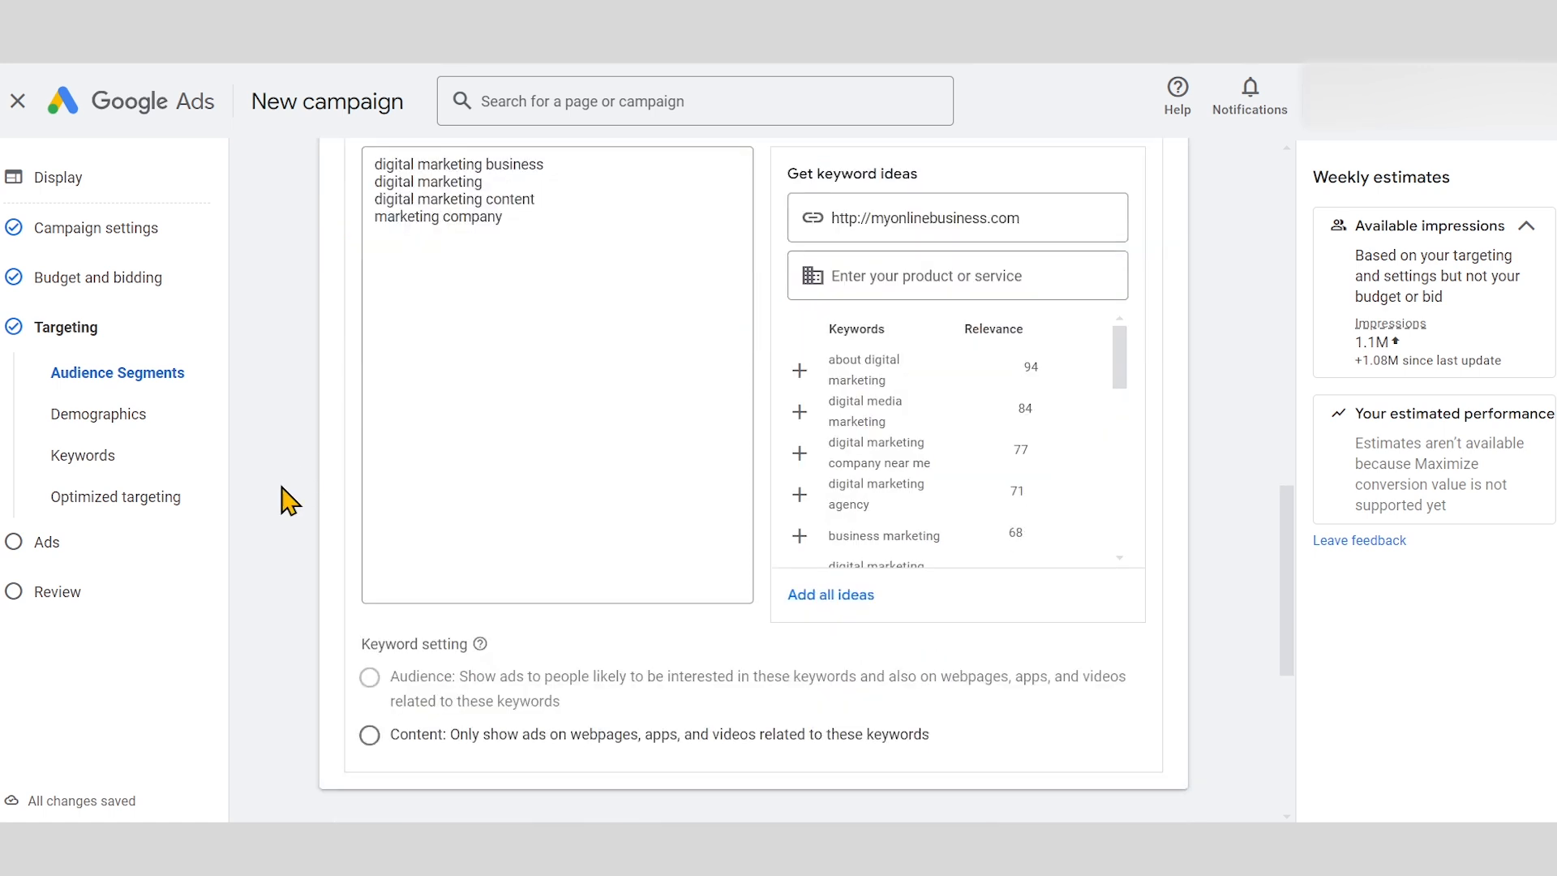
pyautogui.click(371, 735)
# Add Topics targeting to the ad group and read its description
pyautogui.scroll(-3, 312, 645)
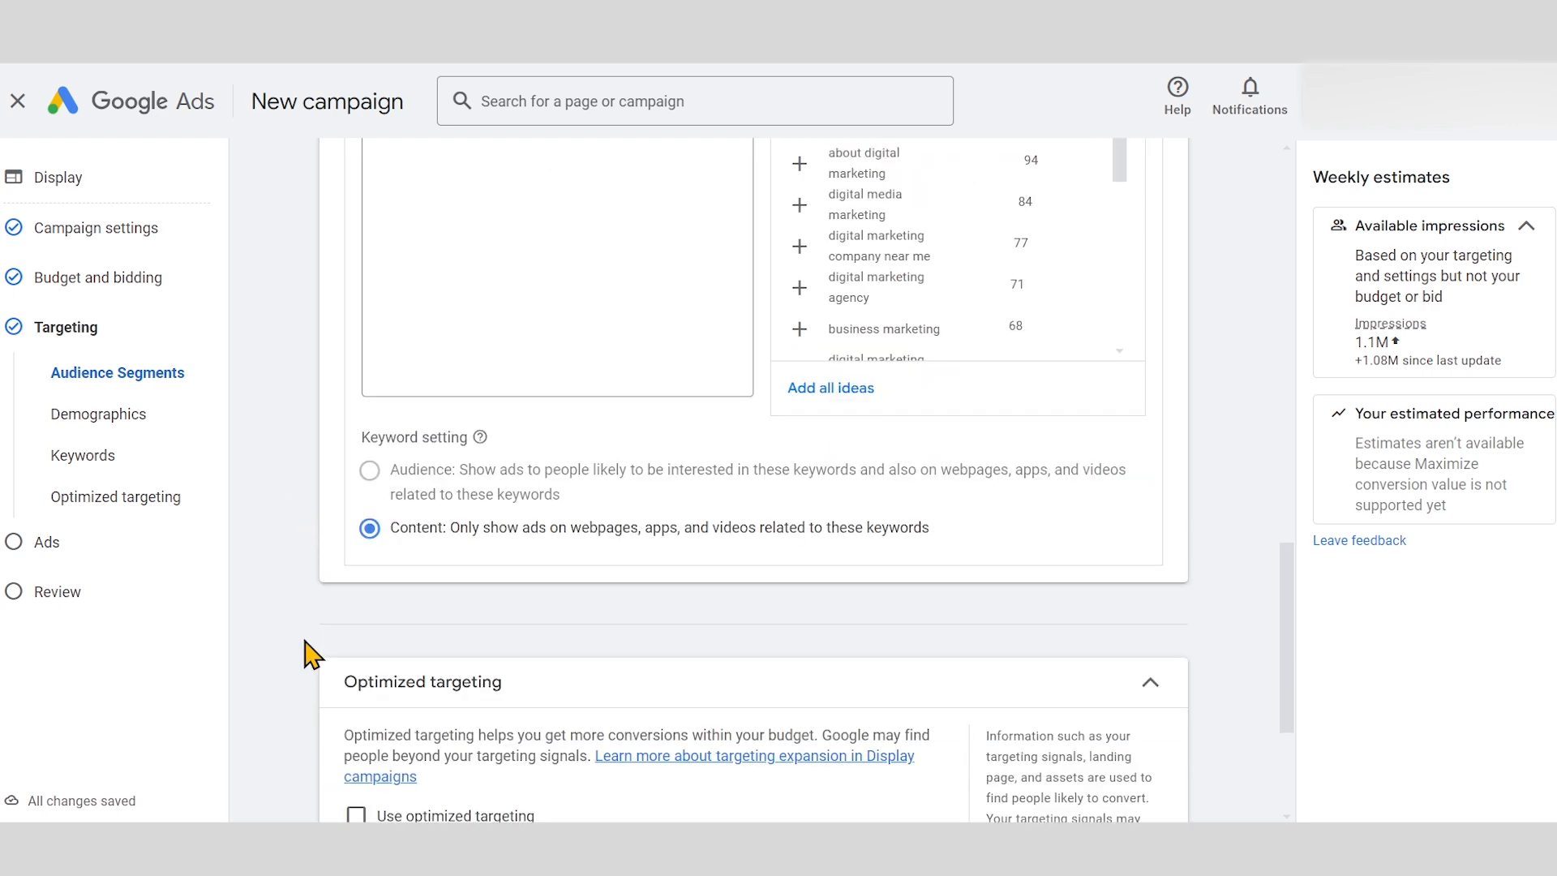
pyautogui.scroll(-1, 340, 588)
pyautogui.click(1156, 452)
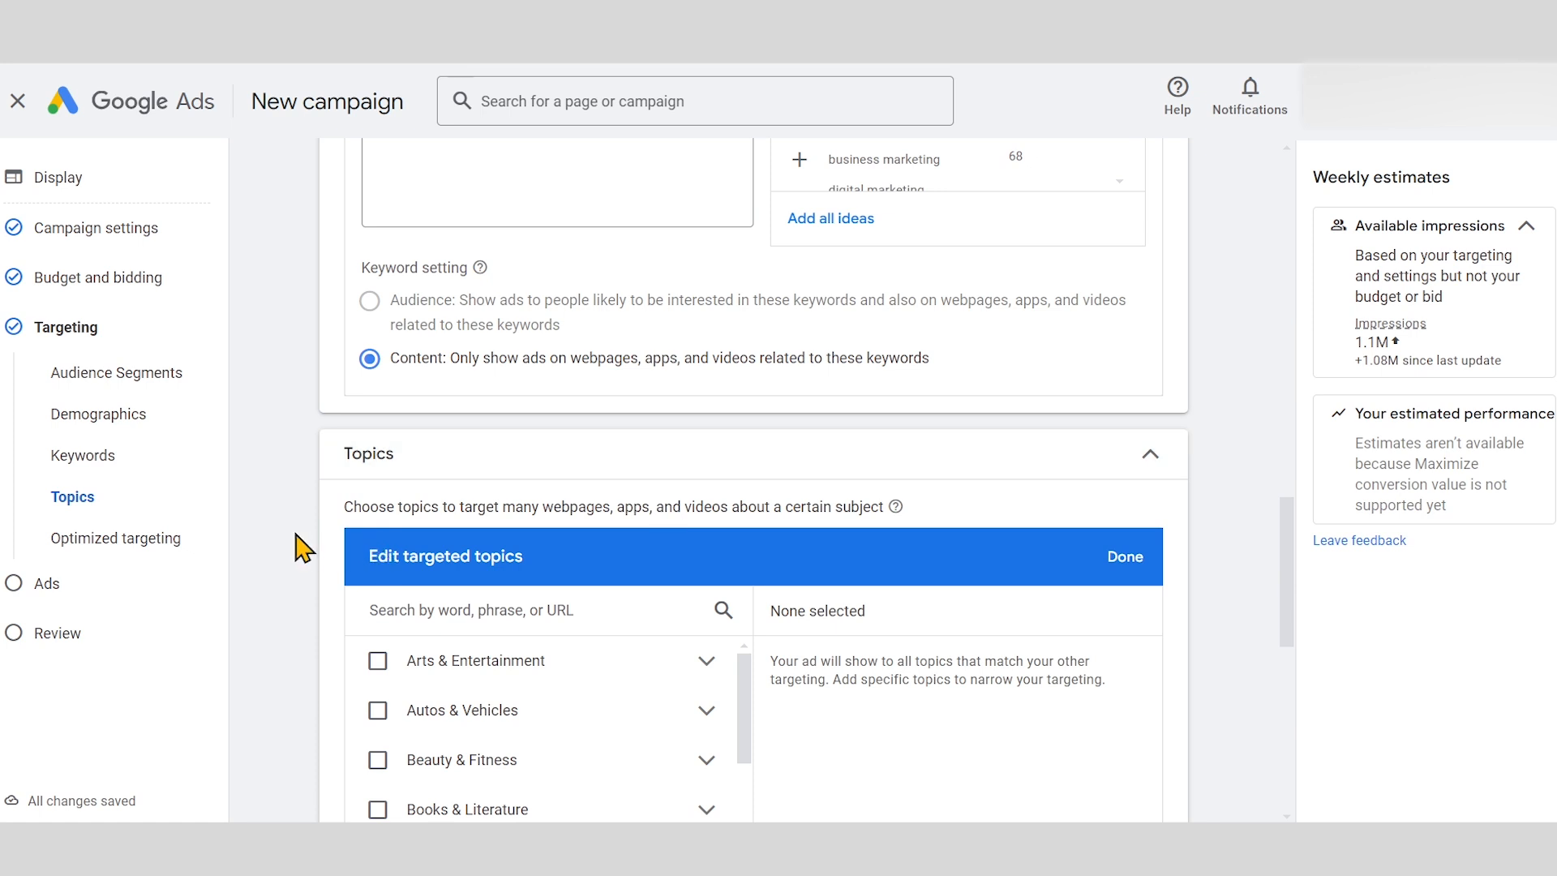
pyautogui.scroll(-1, 300, 549)
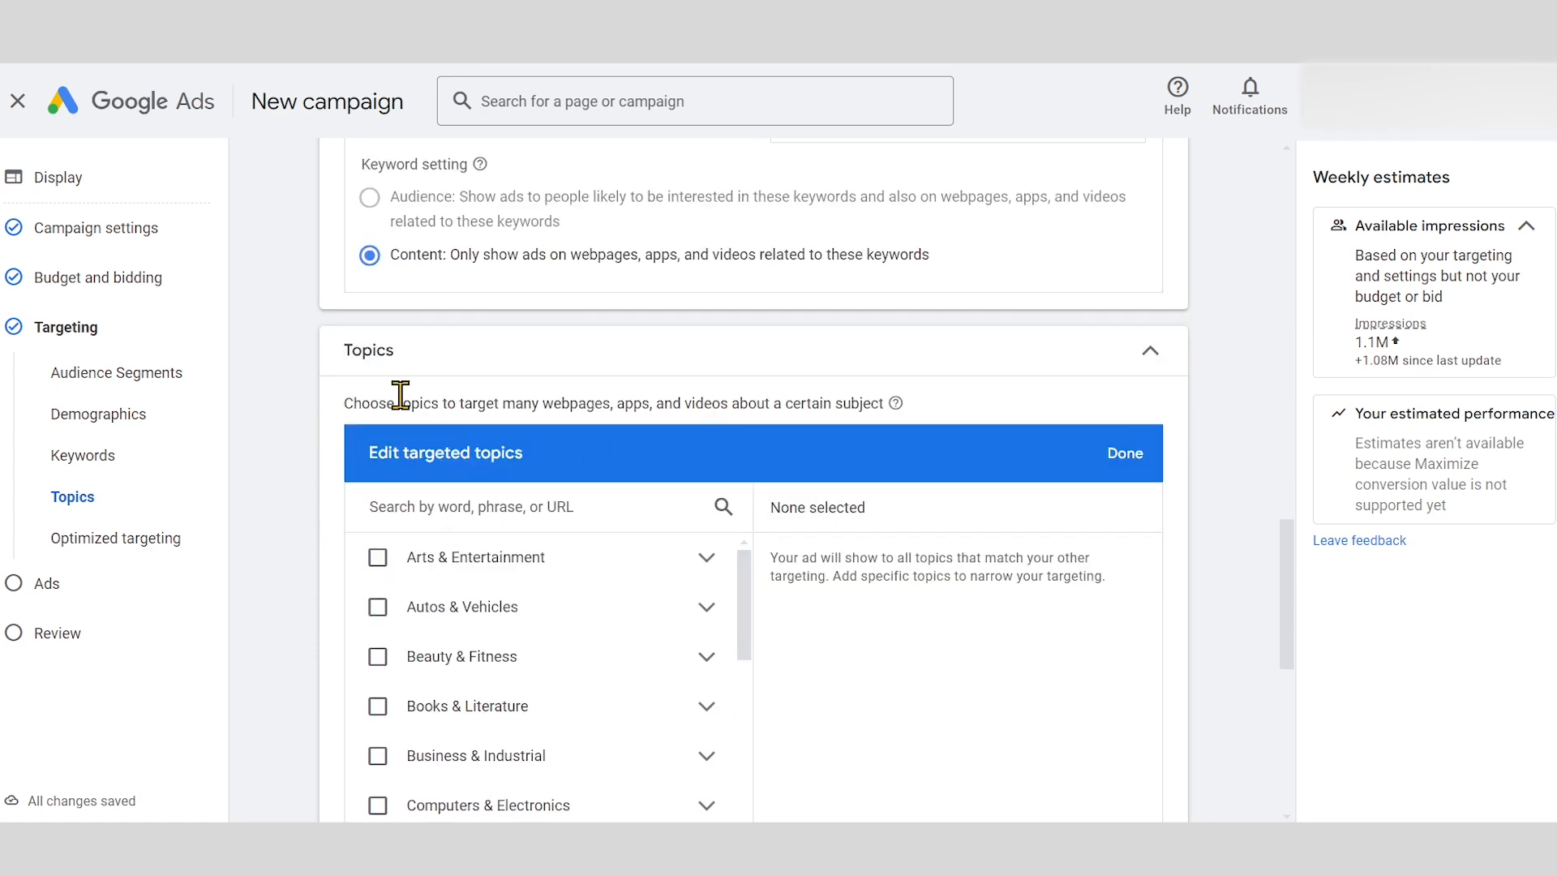
pyautogui.moveTo(503, 403); pyautogui.dragTo(889, 414)
pyautogui.click(275, 469)
pyautogui.scroll(-2, 275, 469)
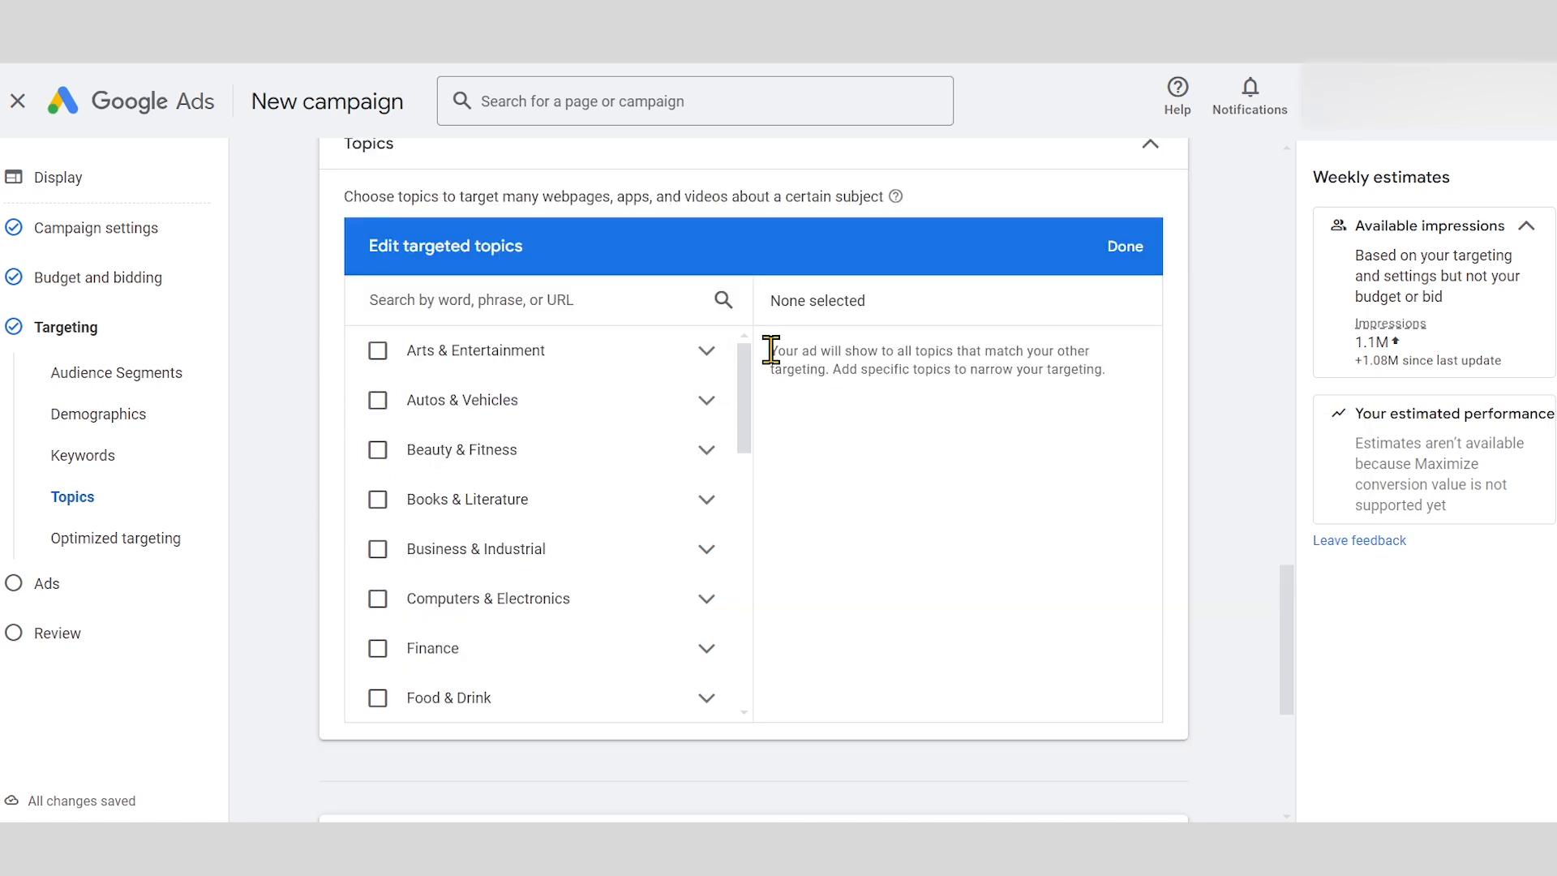
# Search the topics for "dress" and select Dresses under Shopping > Apparel > Women's Clothing
pyautogui.click(613, 299)
pyautogui.scroll(-3, 747, 381)
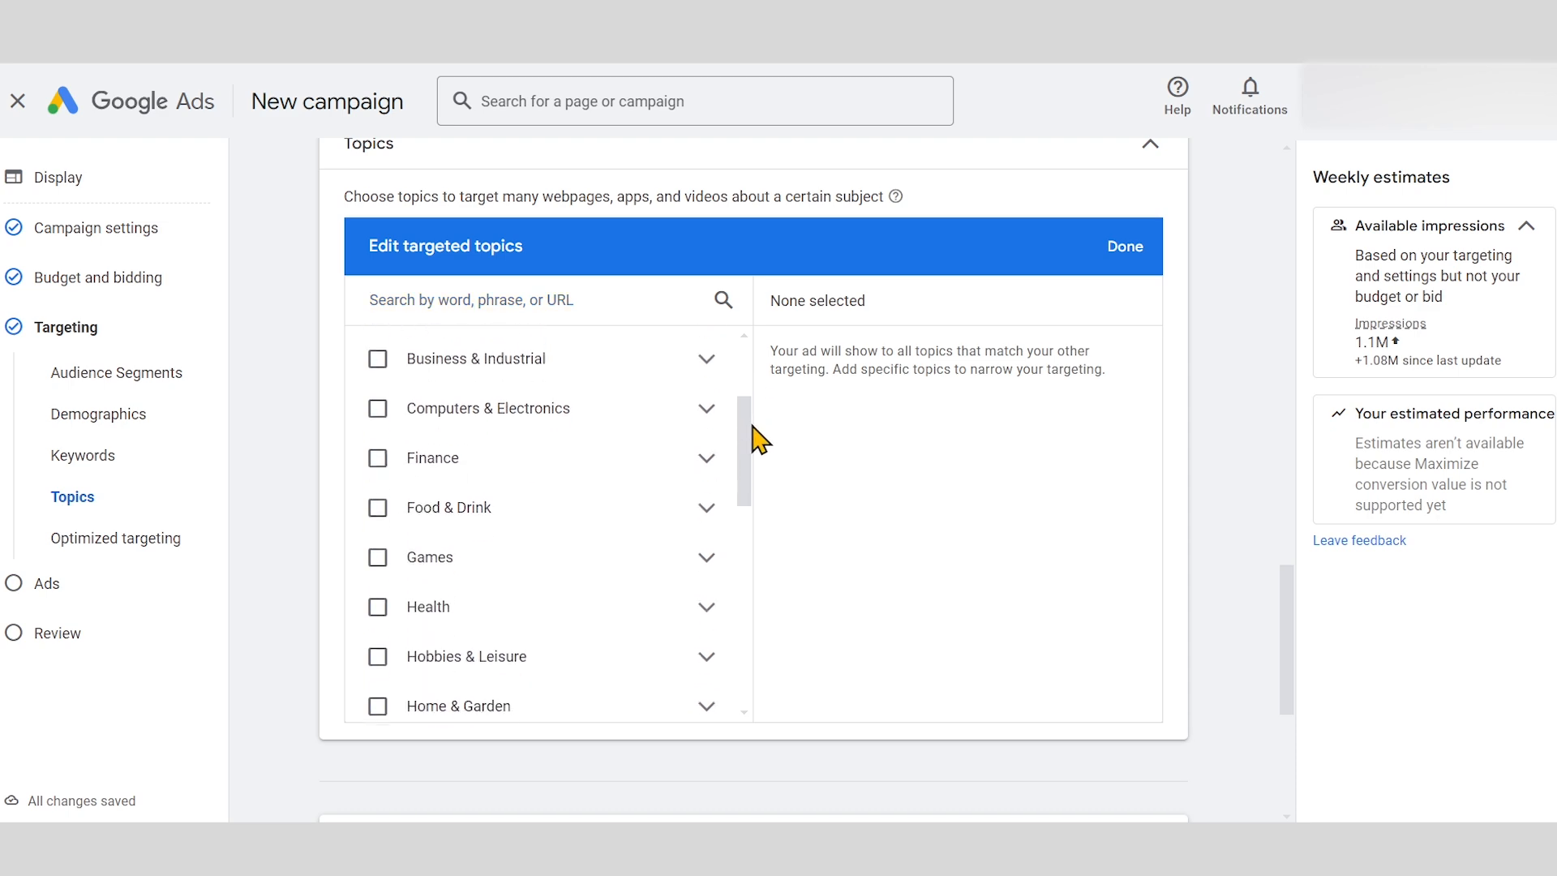
pyautogui.write('dress')
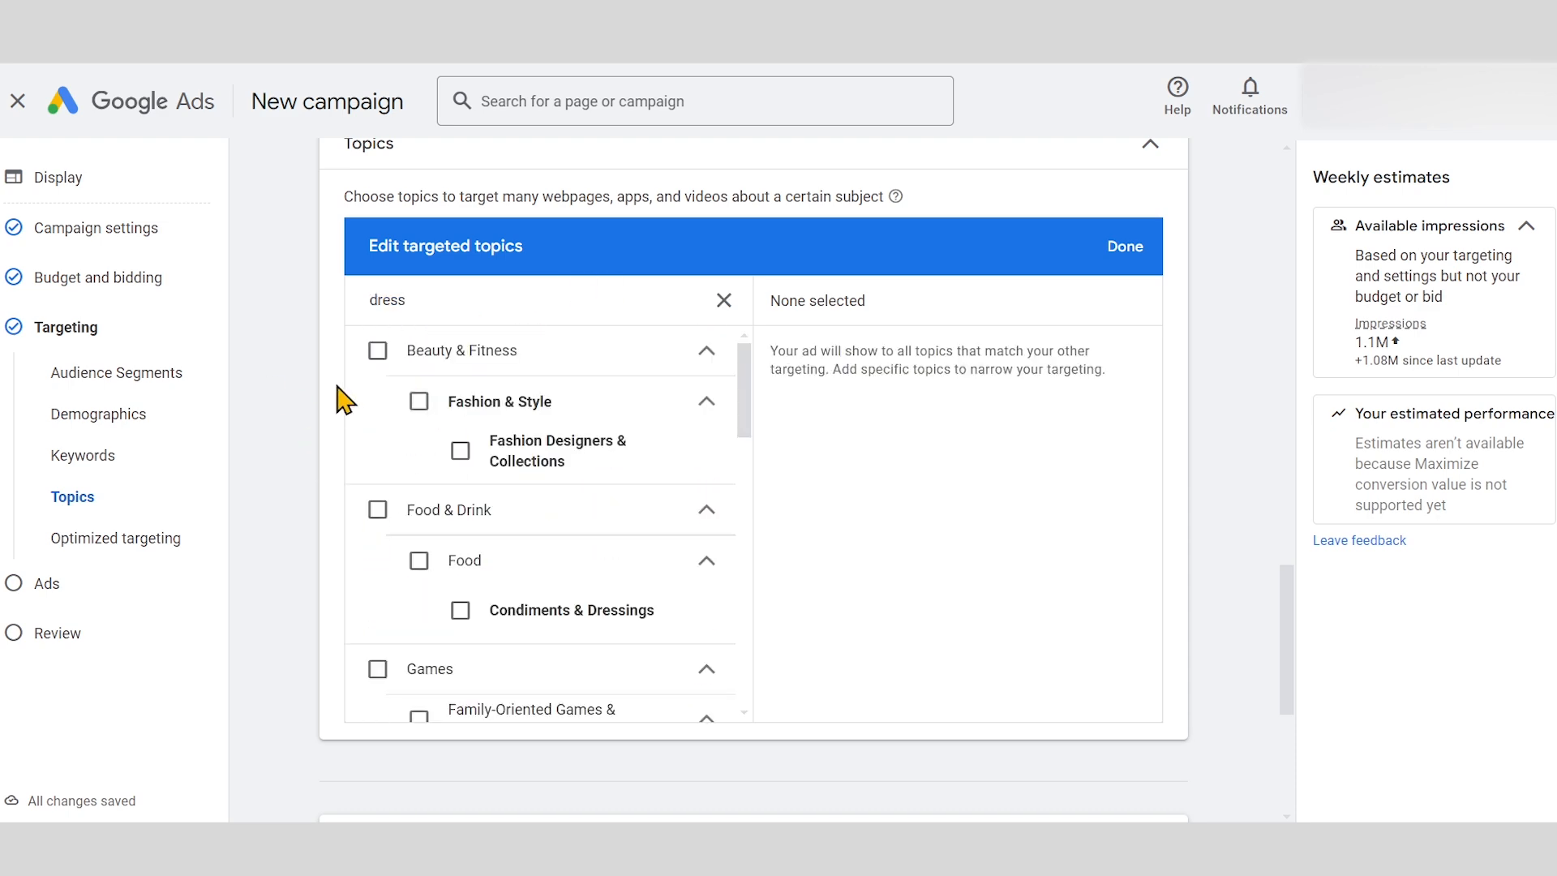
pyautogui.scroll(3, 273, 377)
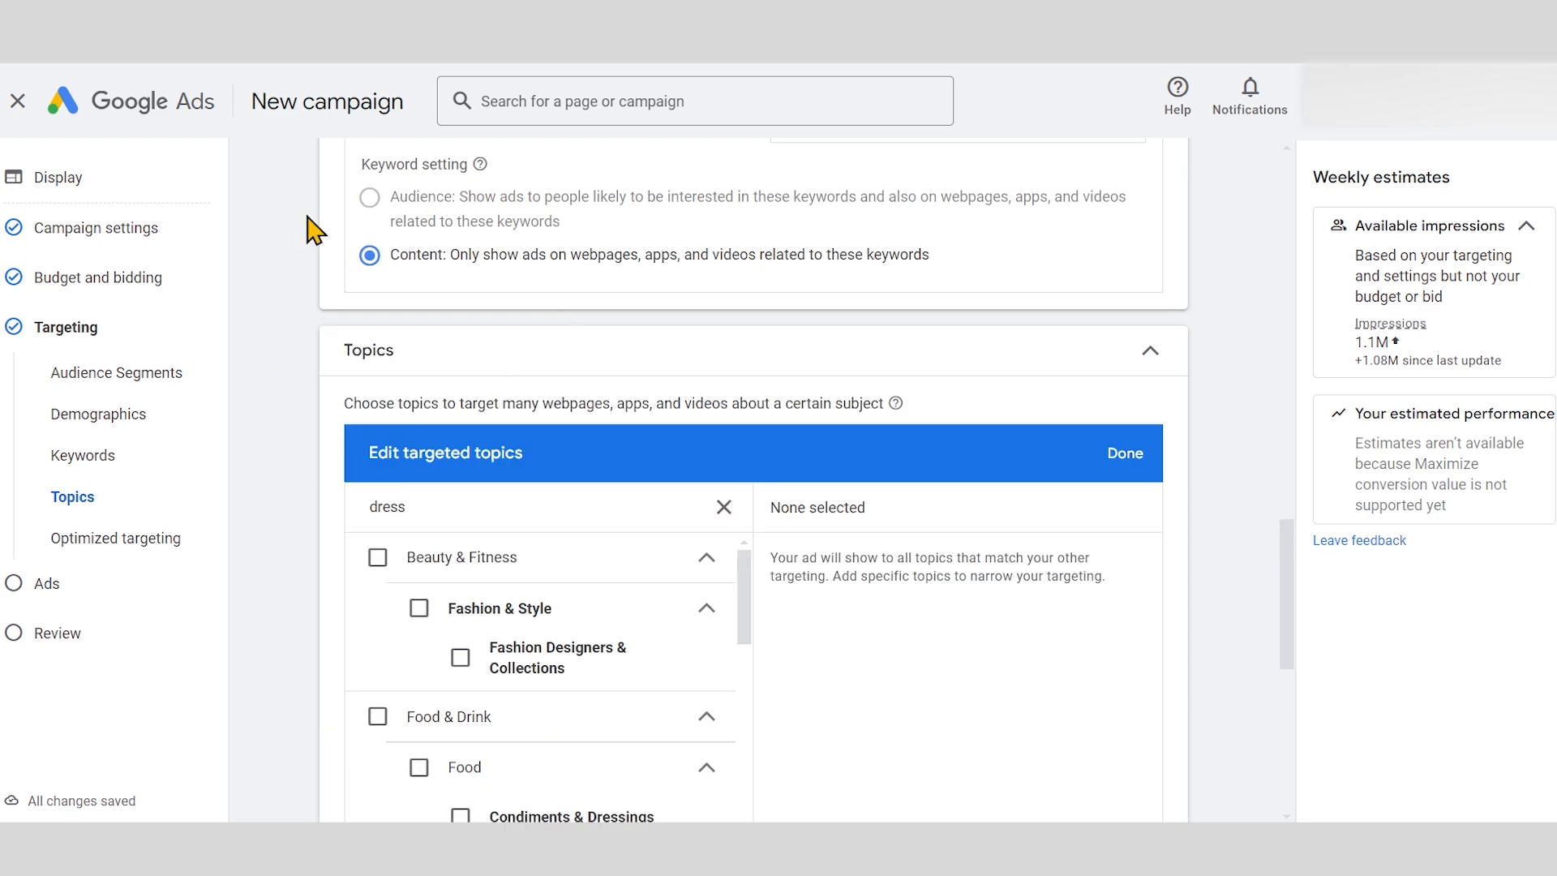
pyautogui.scroll(-1, 260, 438)
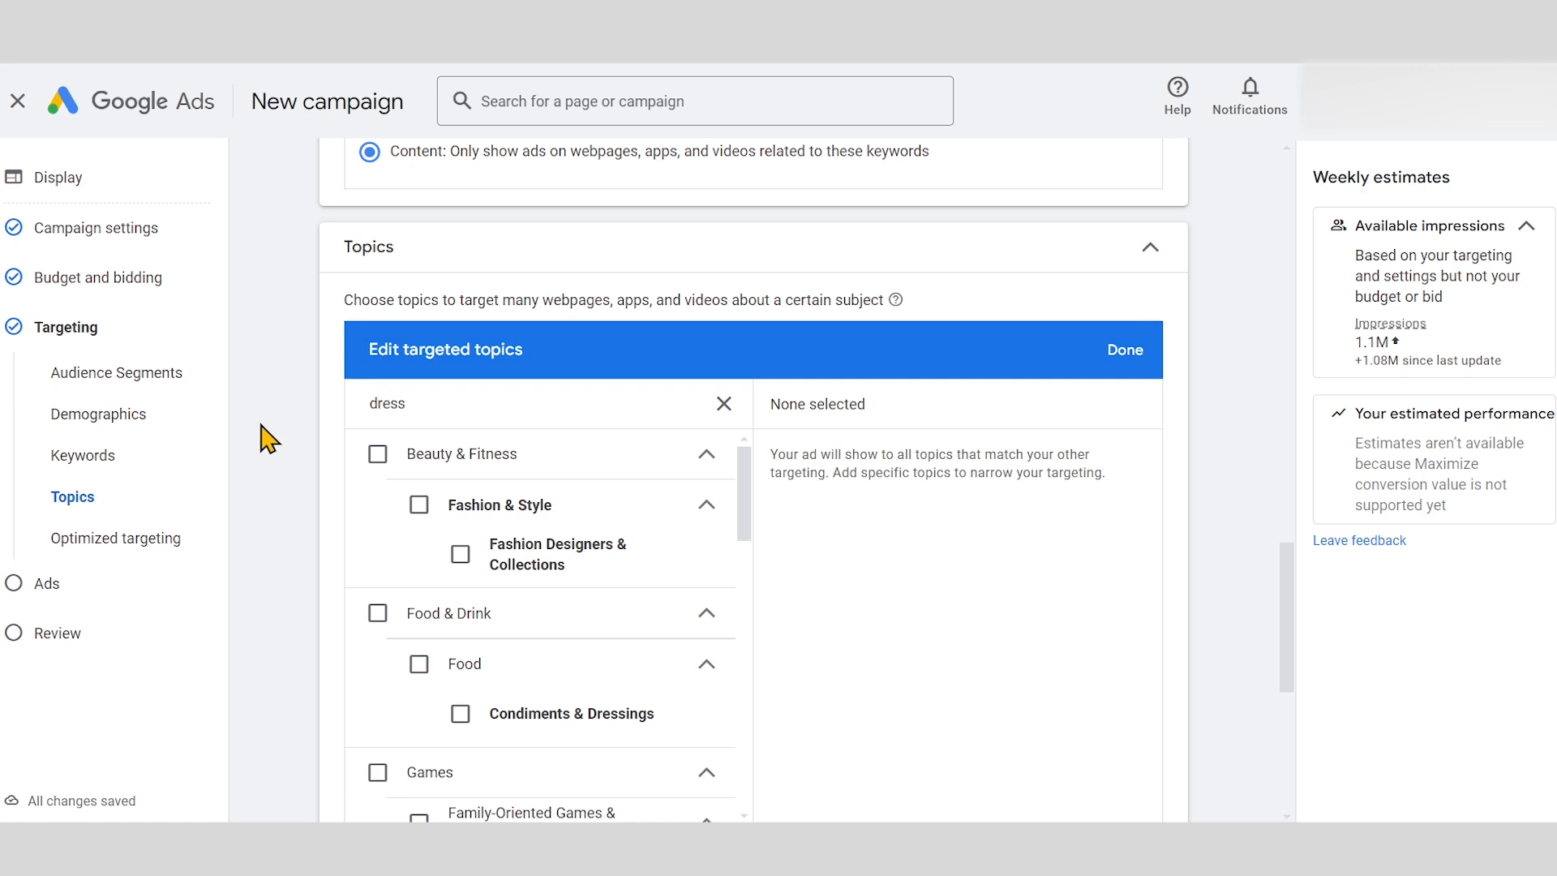
pyautogui.scroll(-1, 261, 435)
pyautogui.scroll(-2, 538, 528)
pyautogui.scroll(3, 486, 560)
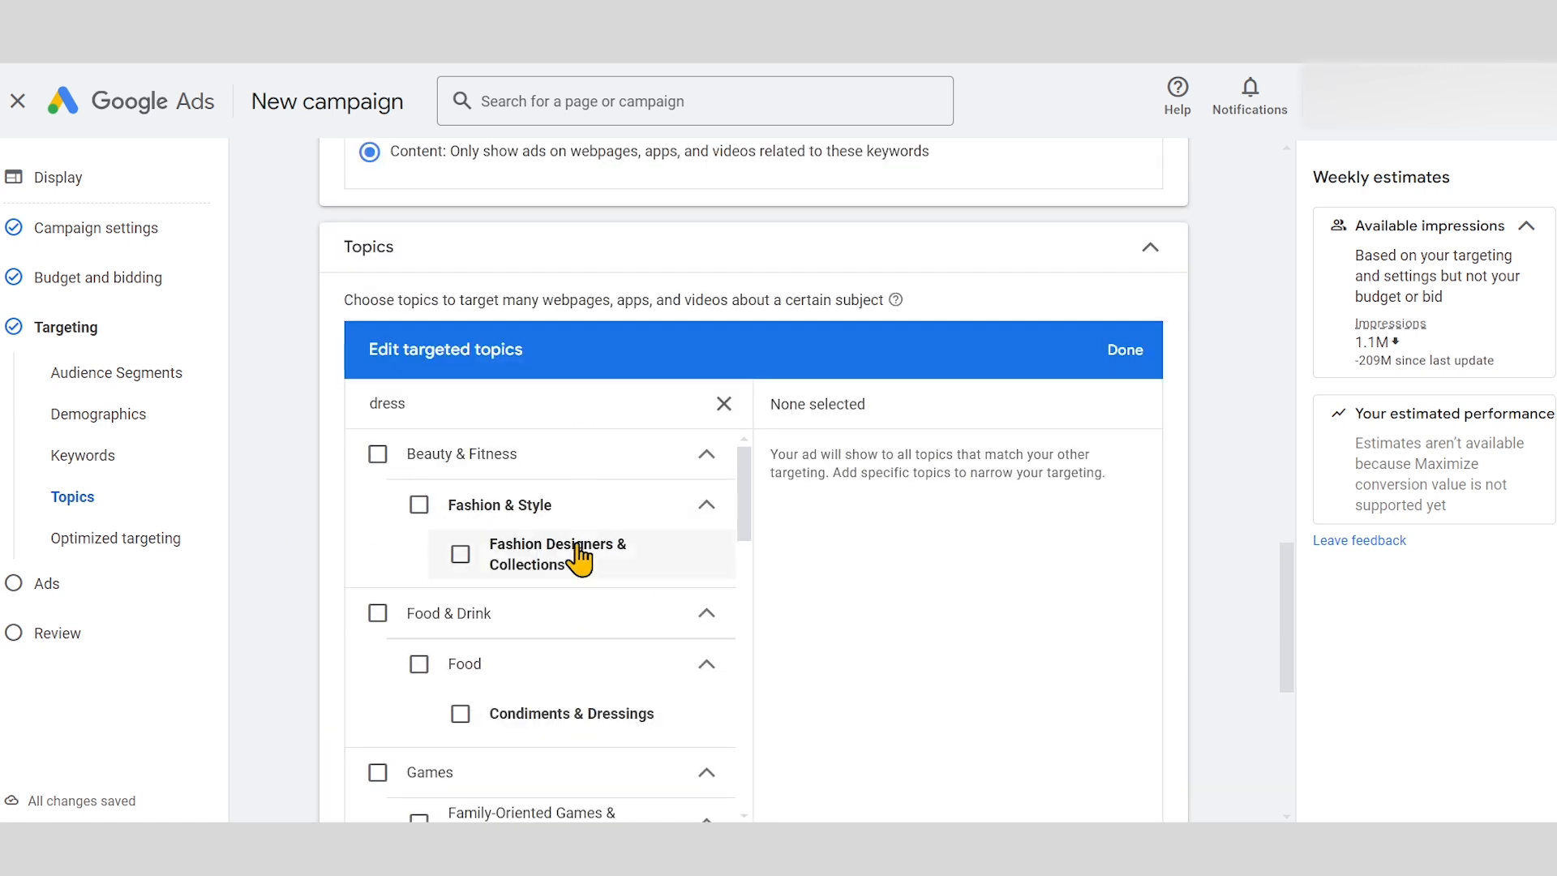
pyautogui.scroll(-2, 522, 592)
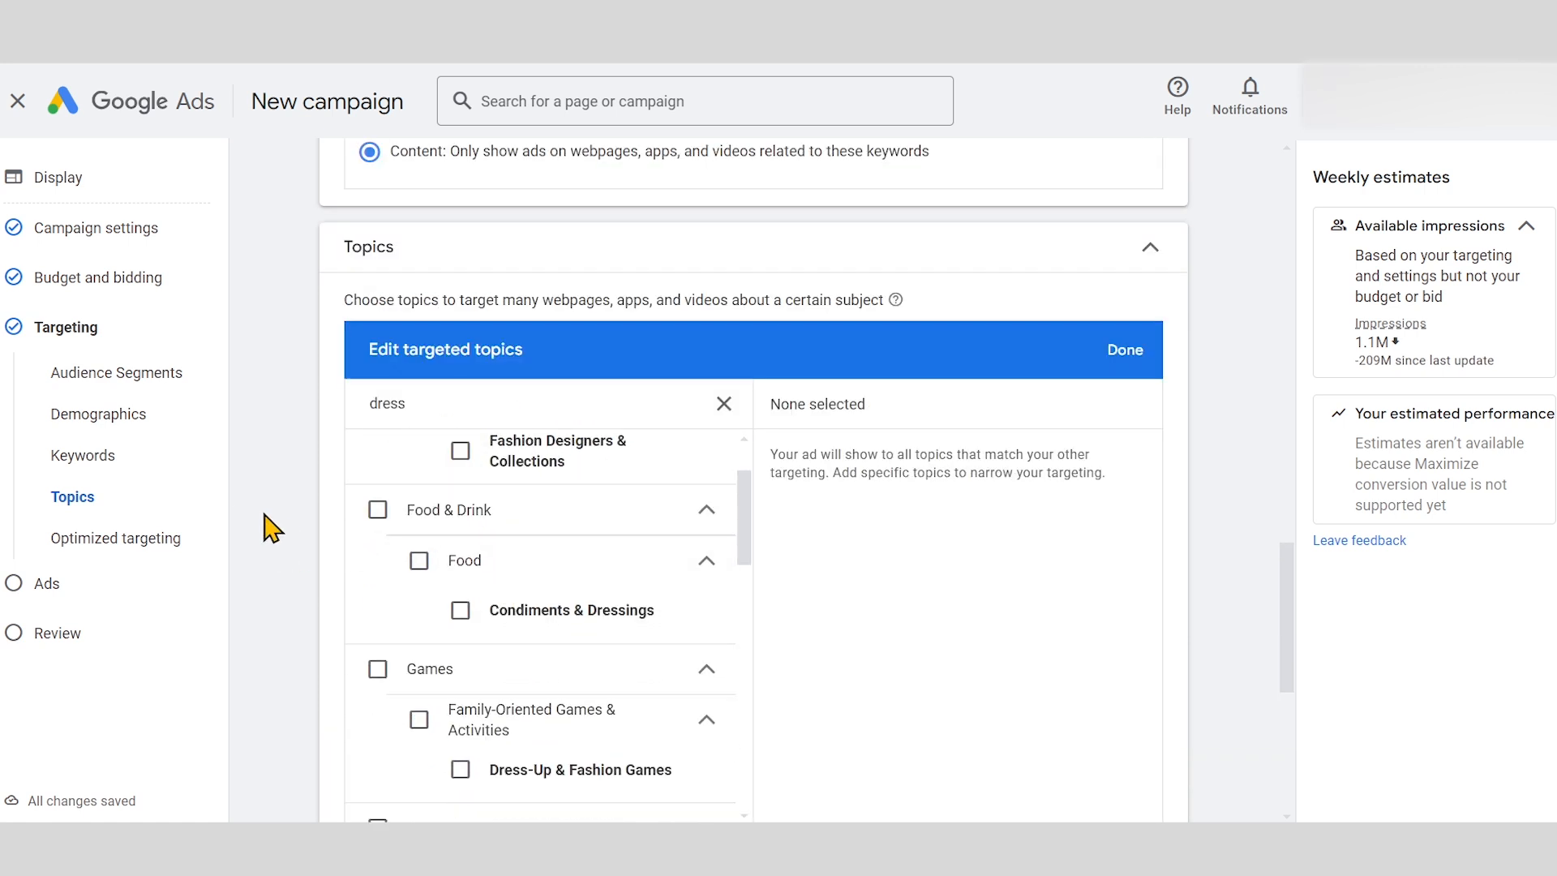
pyautogui.scroll(-1, 260, 525)
pyautogui.scroll(-4, 557, 490)
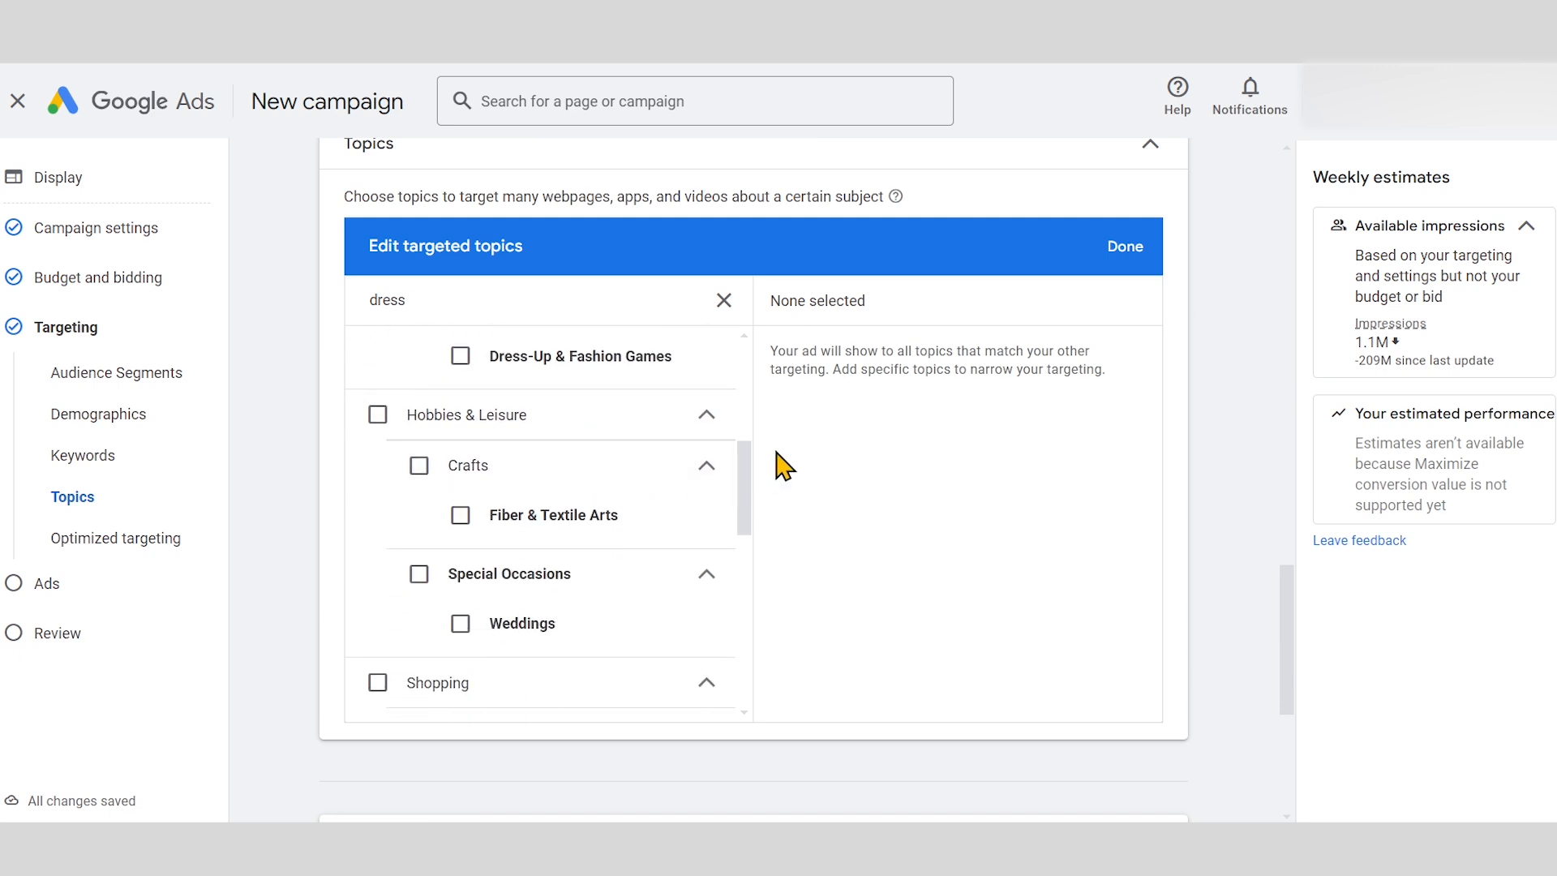
pyautogui.moveTo(747, 476); pyautogui.dragTo(758, 636)
pyautogui.click(544, 532)
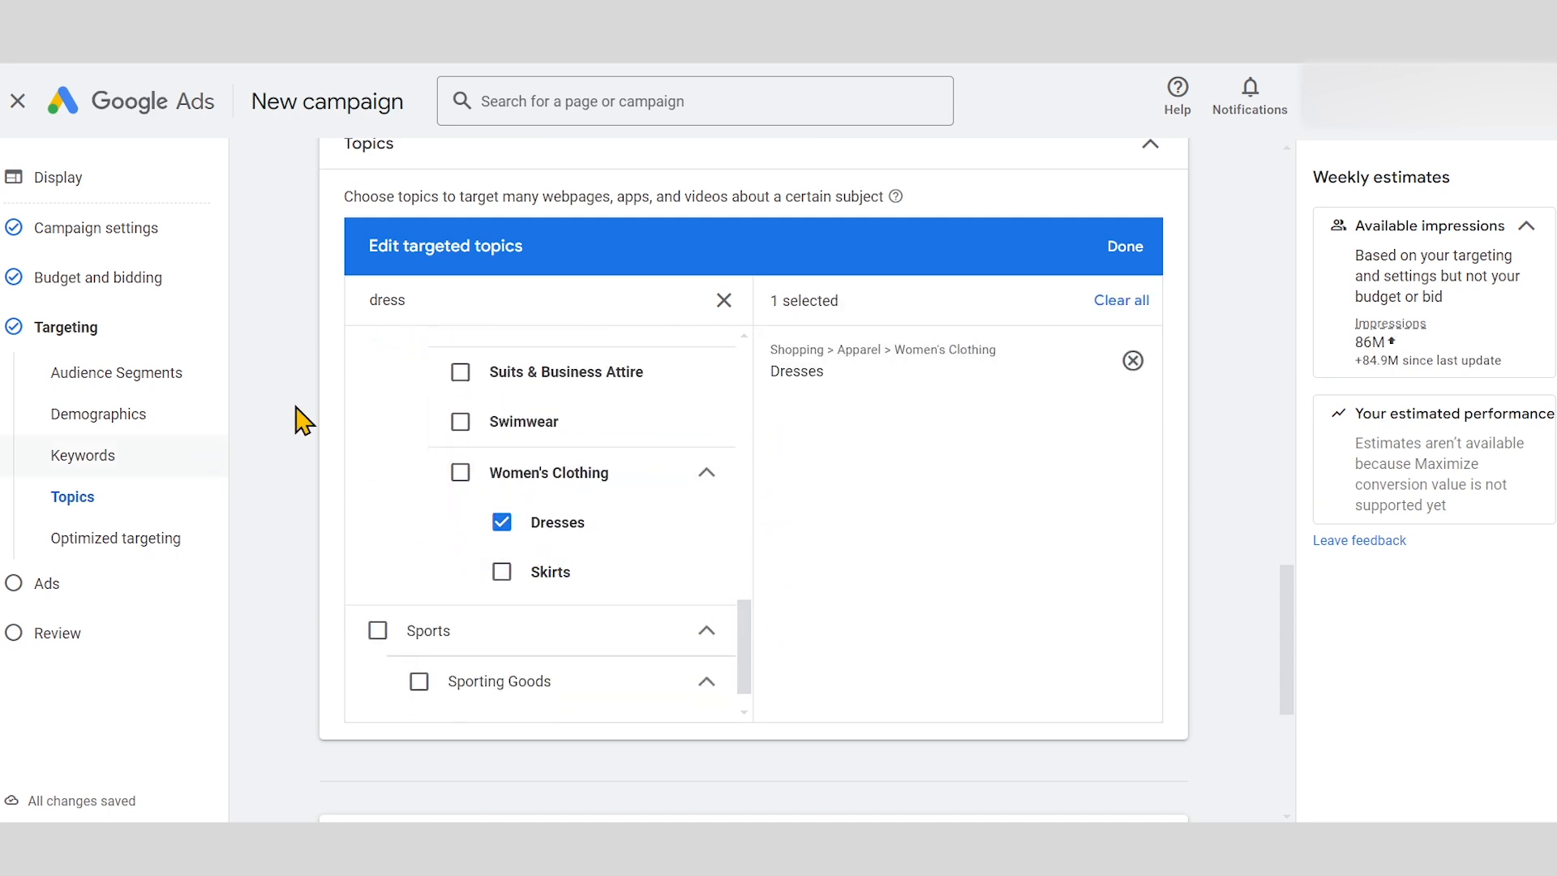
# Add Placements targeting and read its description about specific websites, videos or apps
pyautogui.scroll(-4, 276, 414)
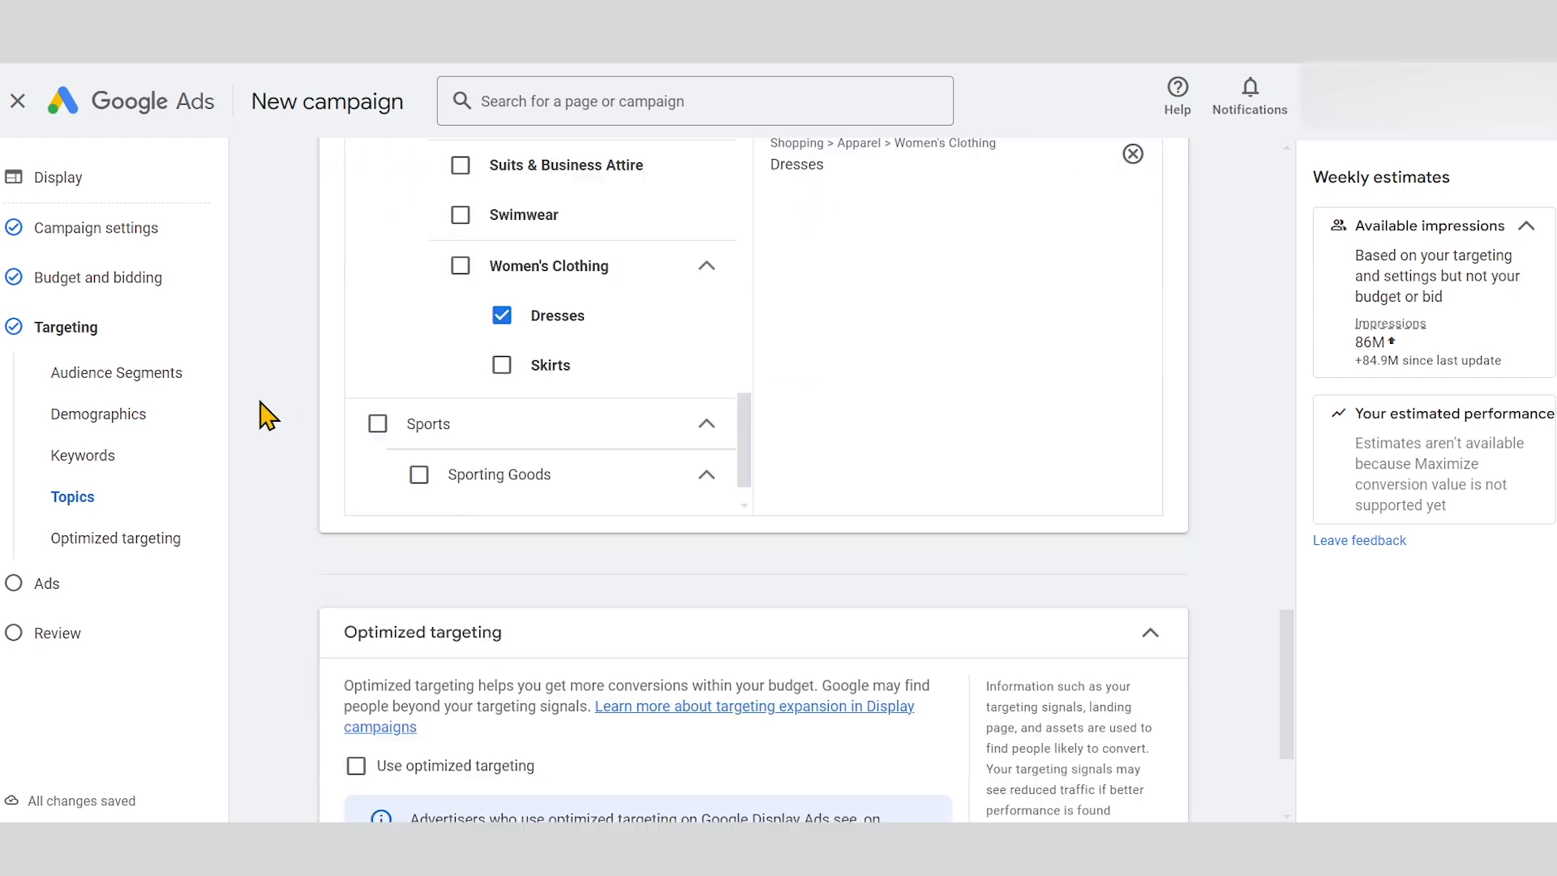
pyautogui.scroll(-2, 268, 417)
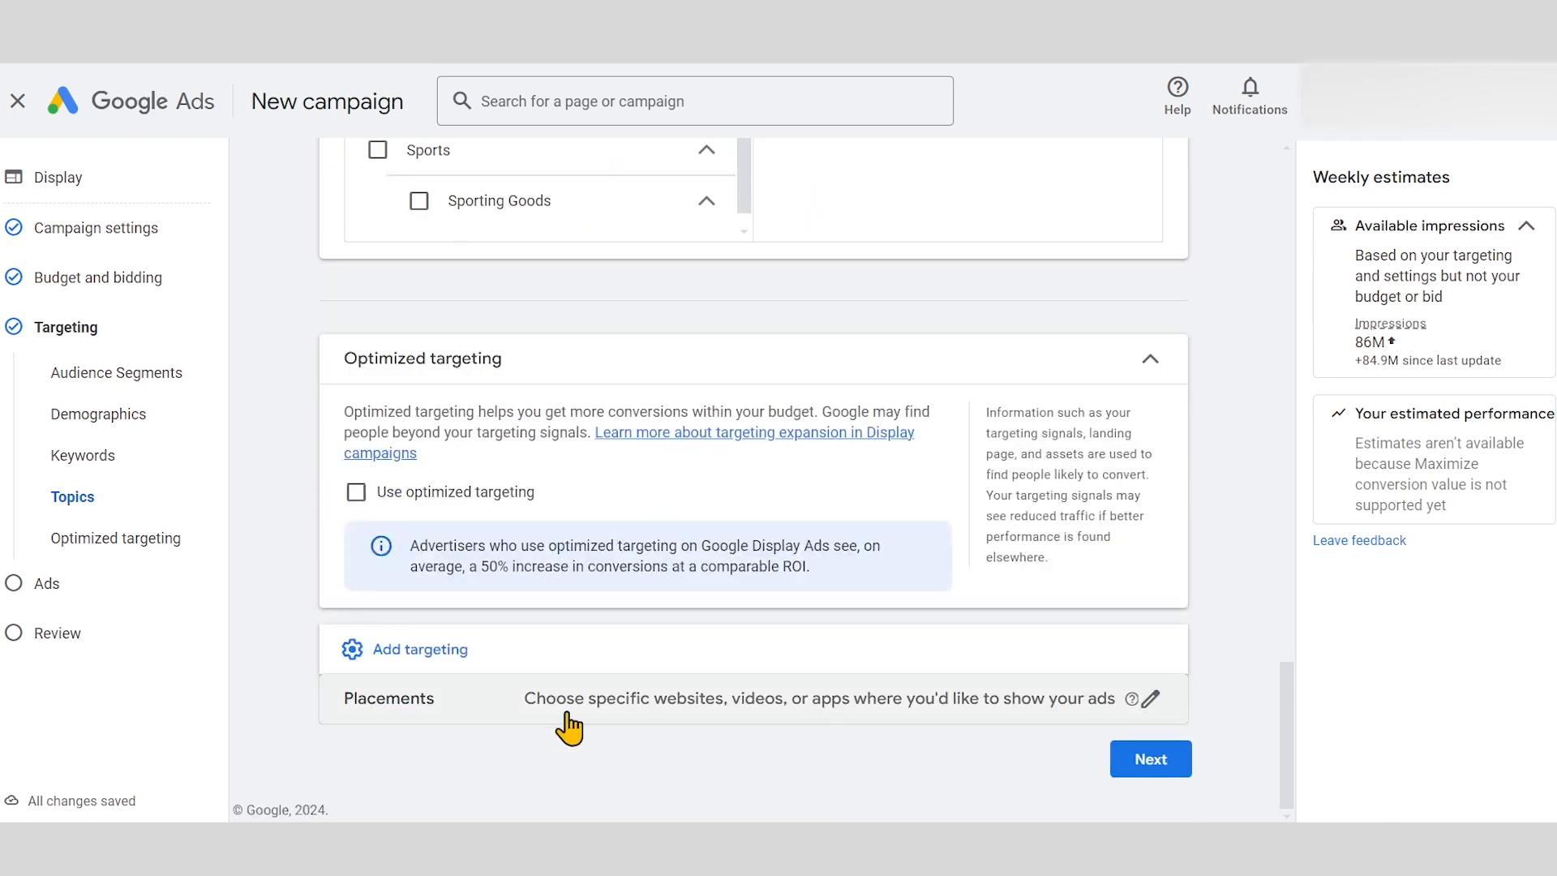
pyautogui.click(857, 710)
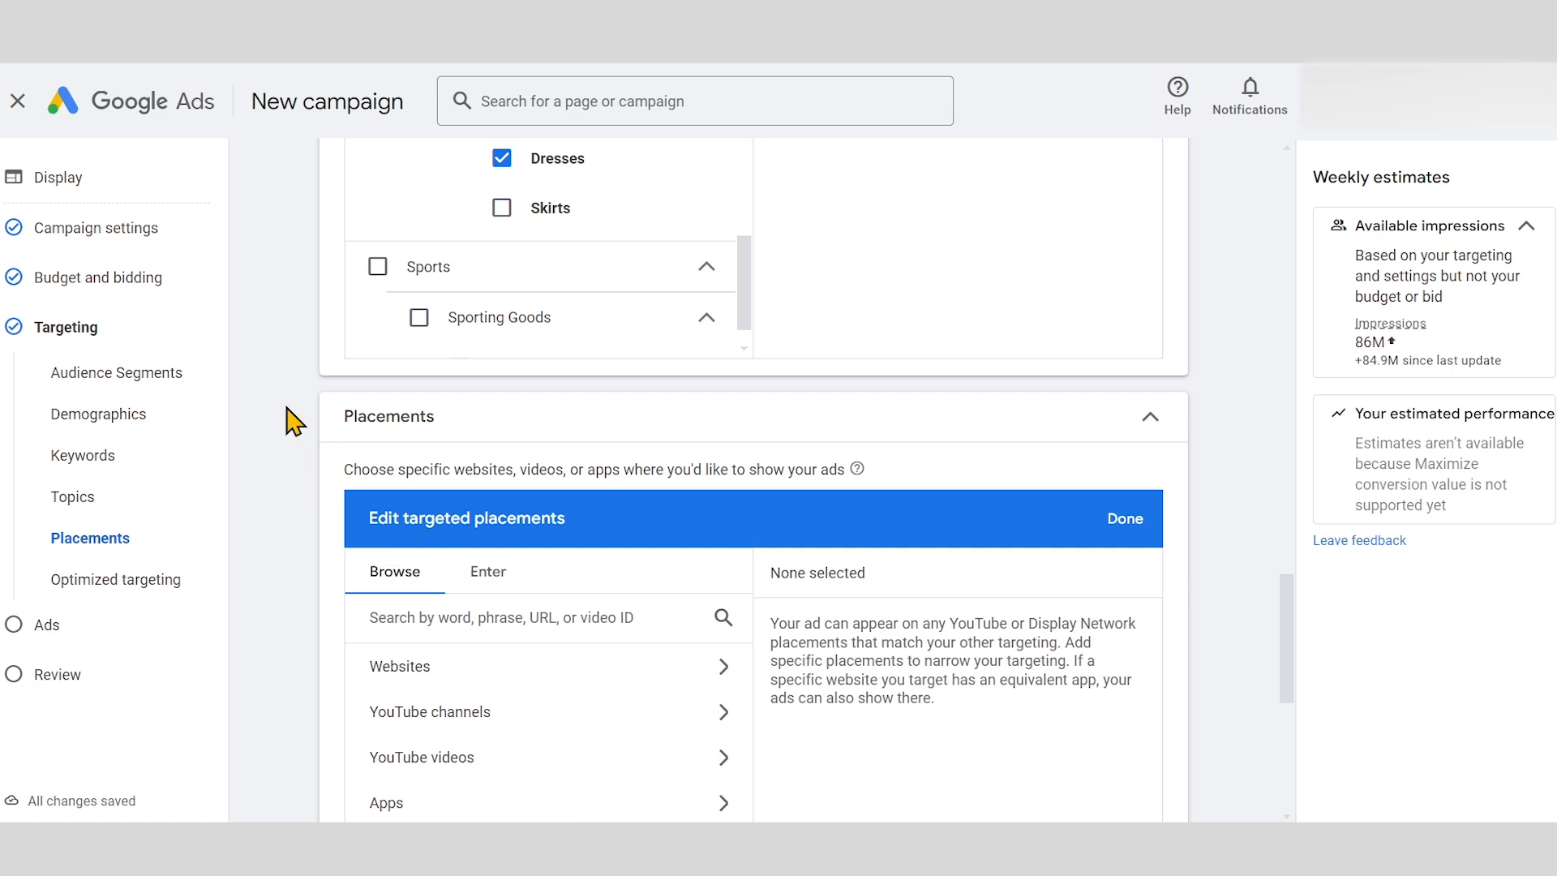
pyautogui.scroll(-1, 292, 420)
pyautogui.scroll(-1, 292, 420)
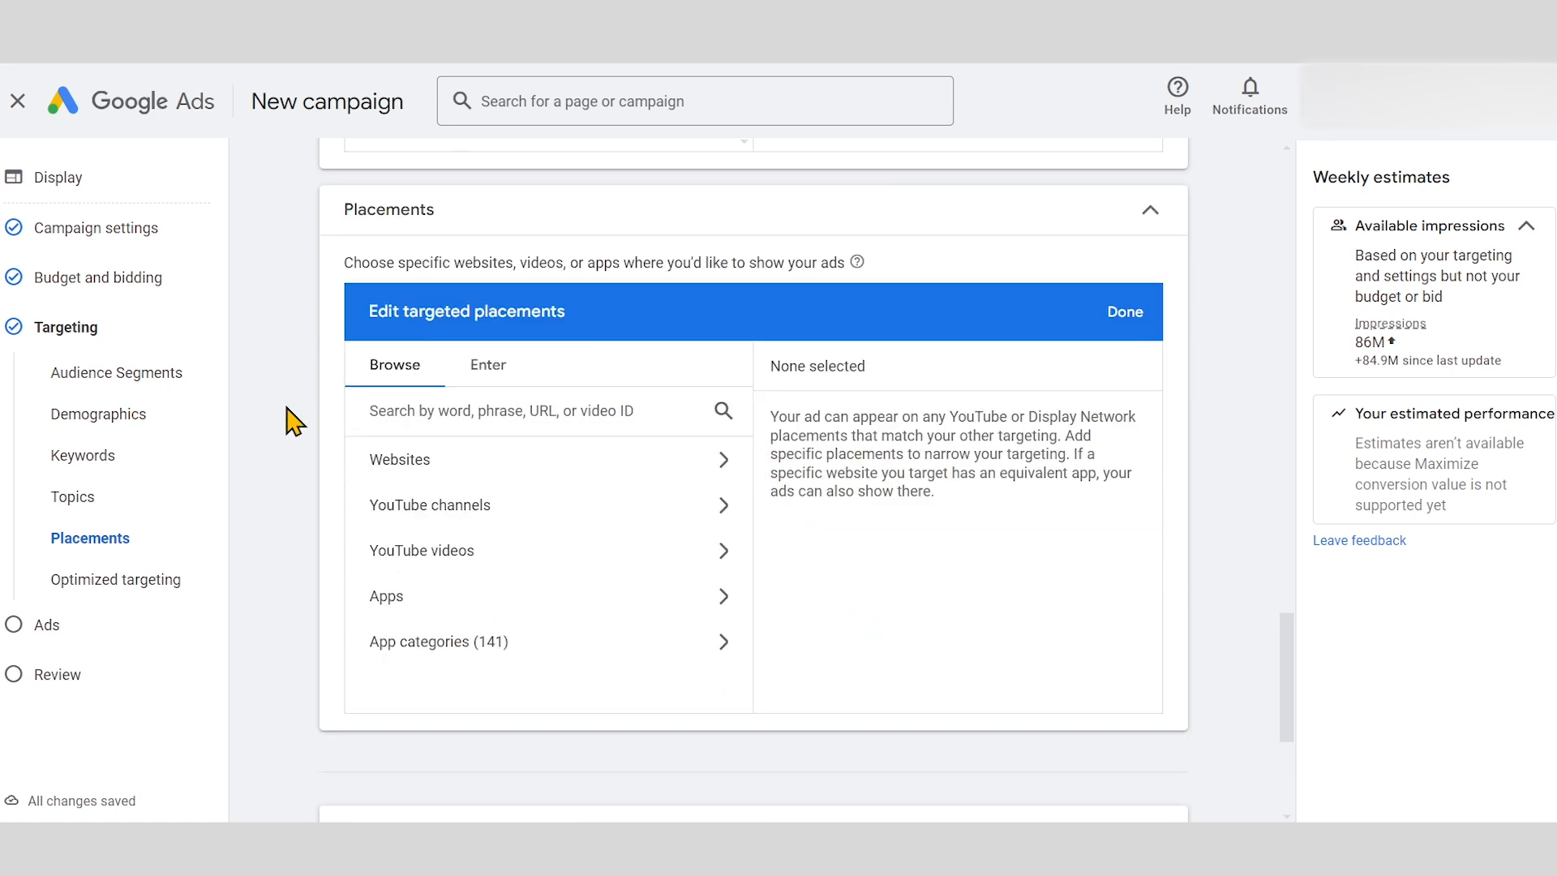
pyautogui.moveTo(456, 263); pyautogui.dragTo(622, 264)
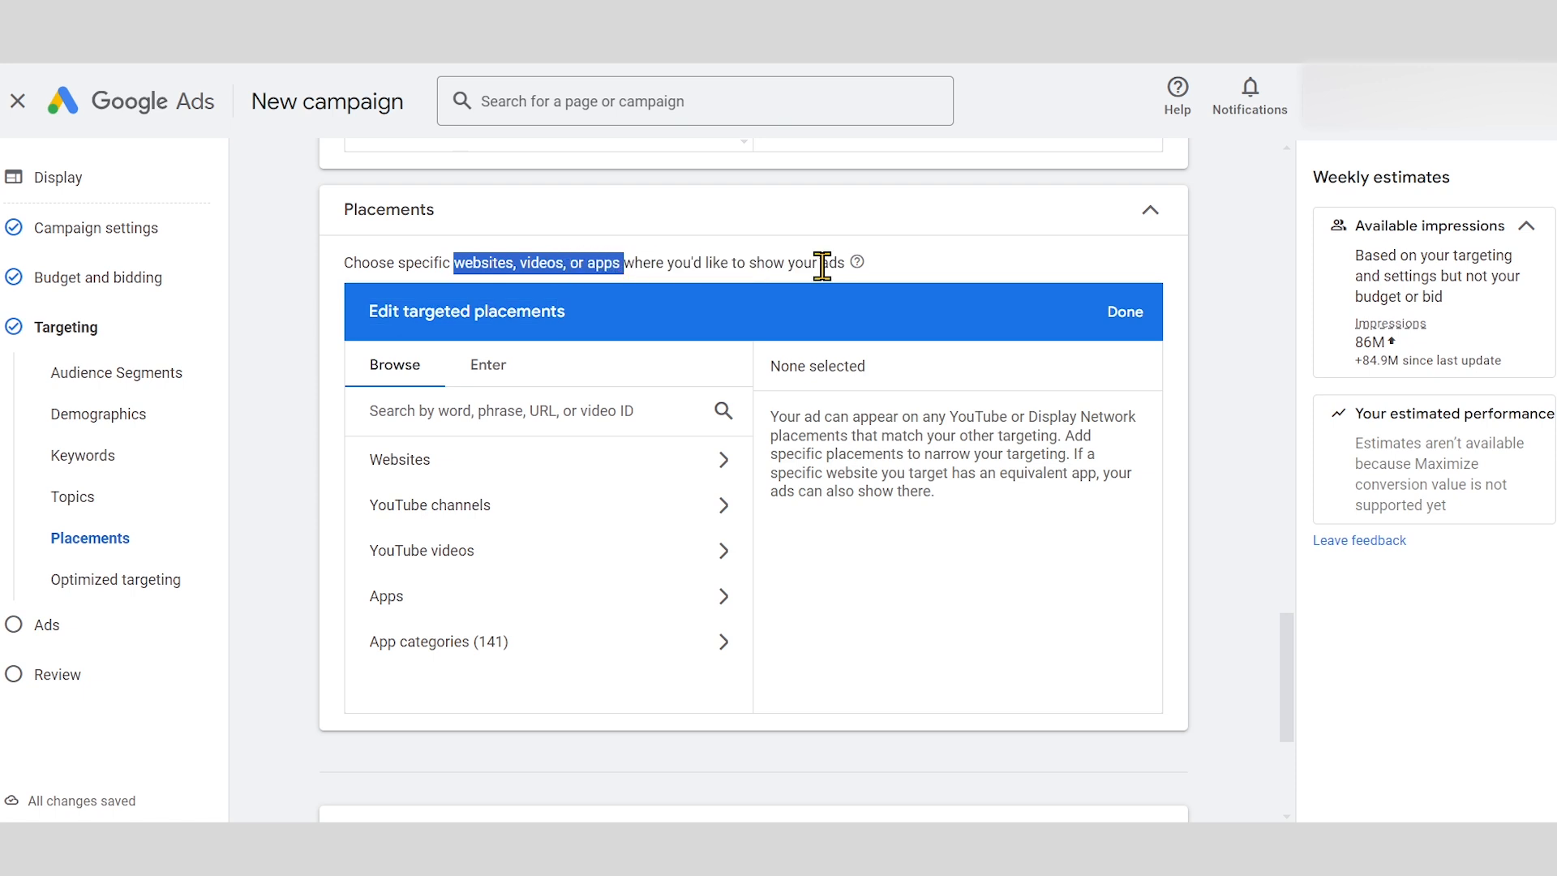
pyautogui.click(295, 382)
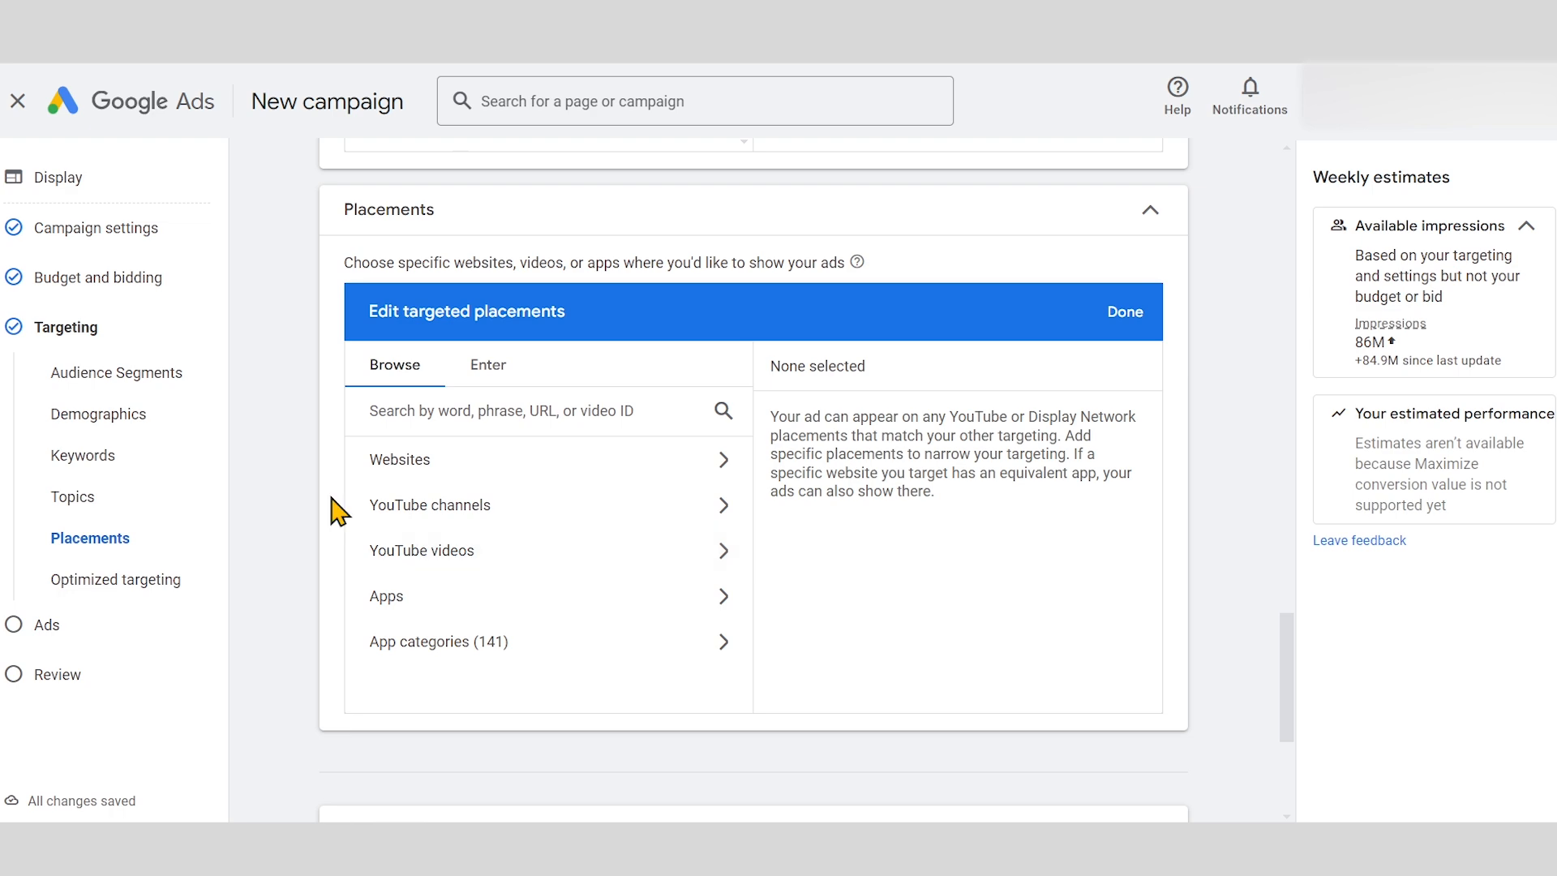
# Review the topic, keyword and audience segment selections, and return to the Placements targeting
pyautogui.scroll(6, 331, 498)
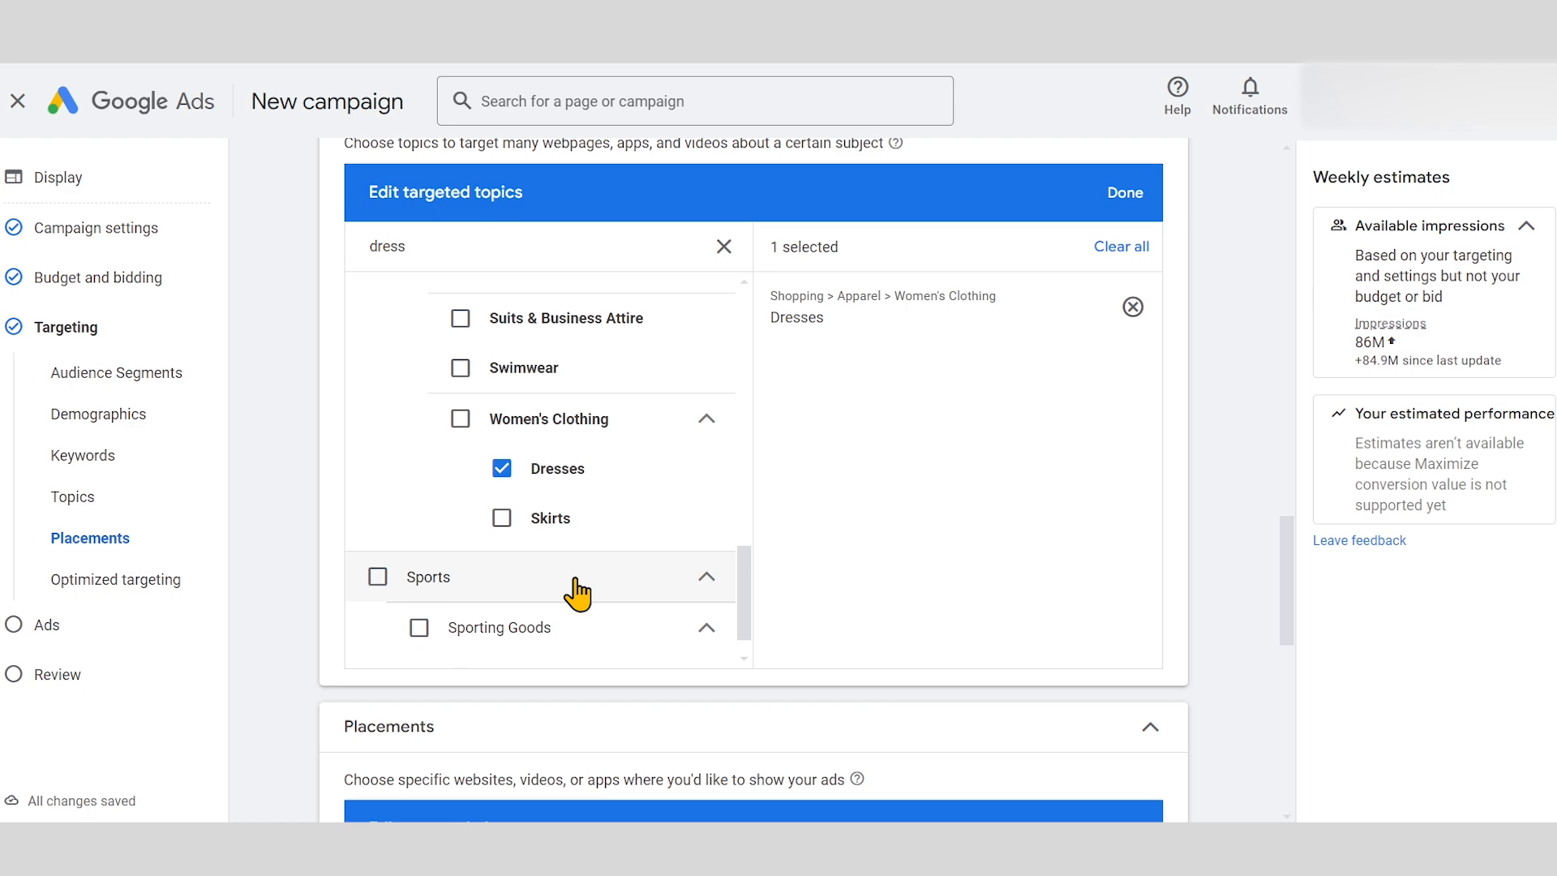
pyautogui.scroll(12, 819, 542)
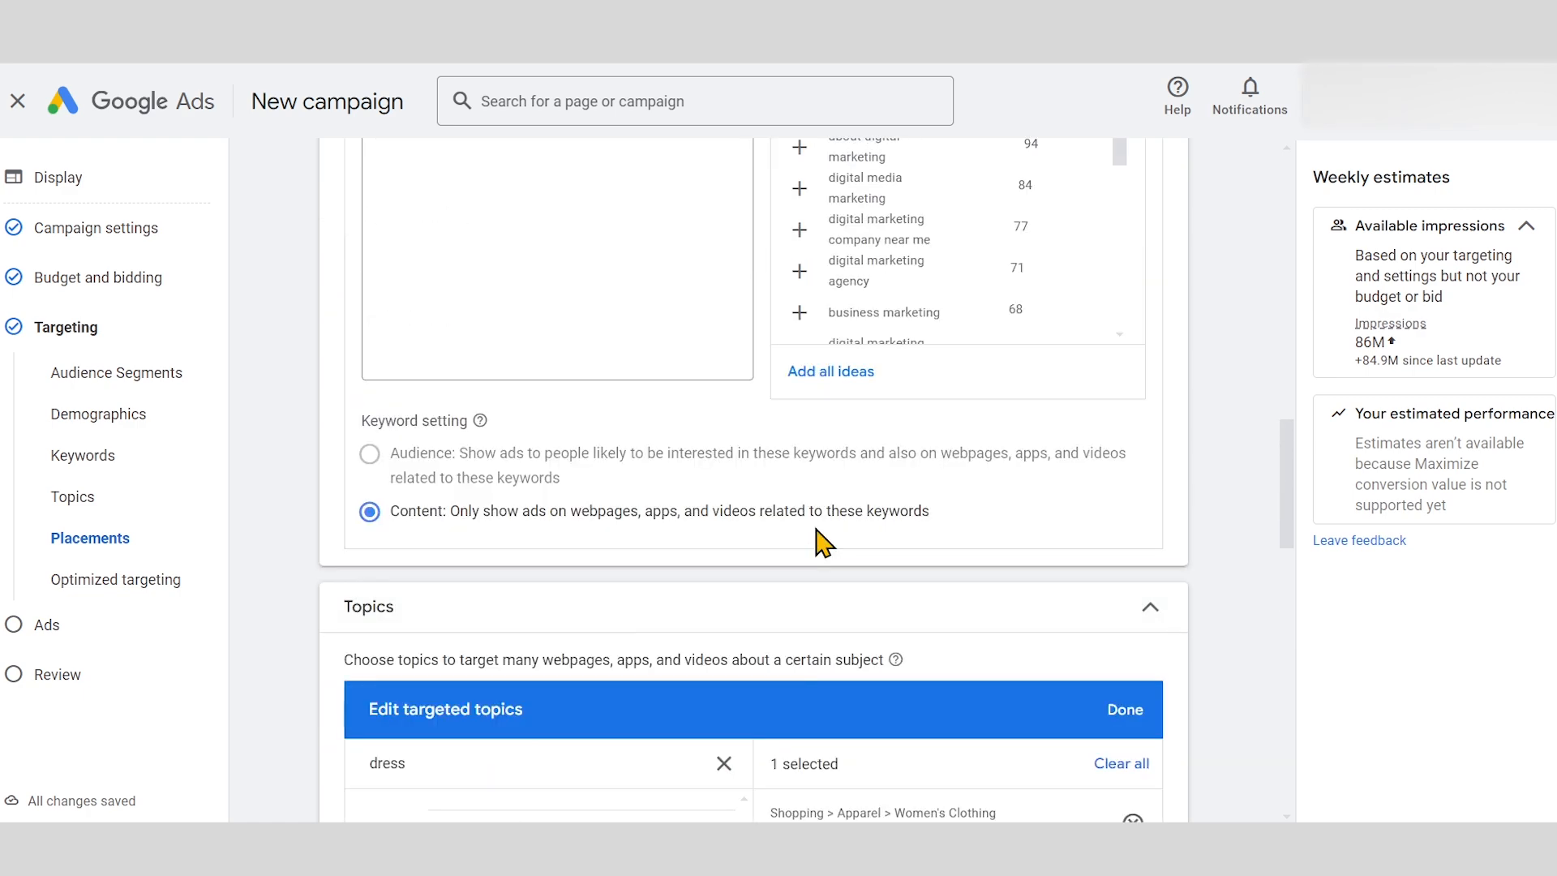
pyautogui.scroll(12, 607, 570)
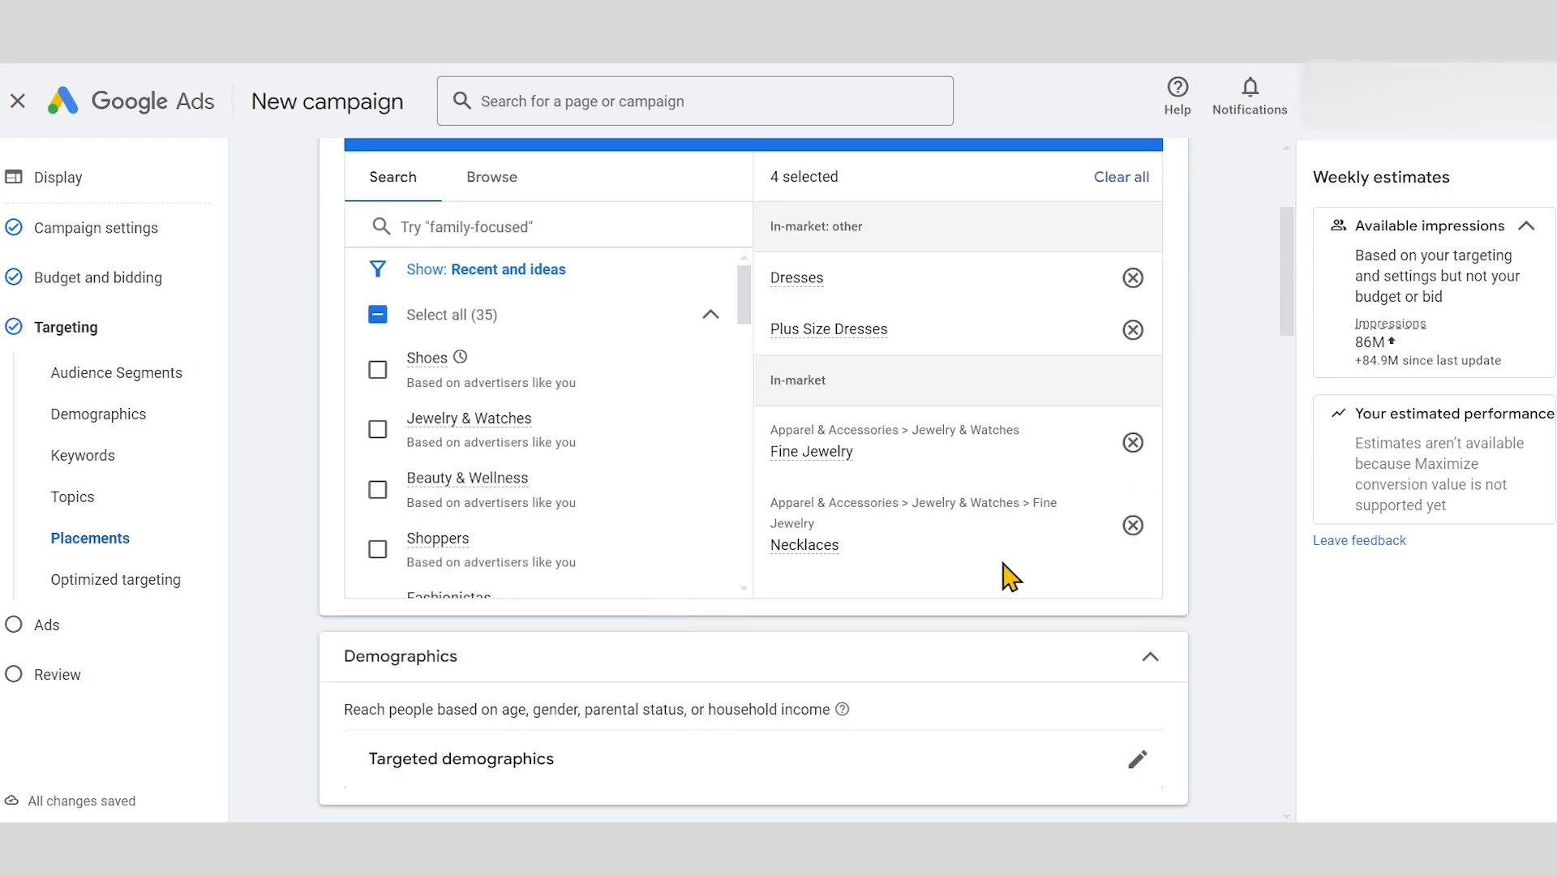
pyautogui.scroll(-15, 594, 530)
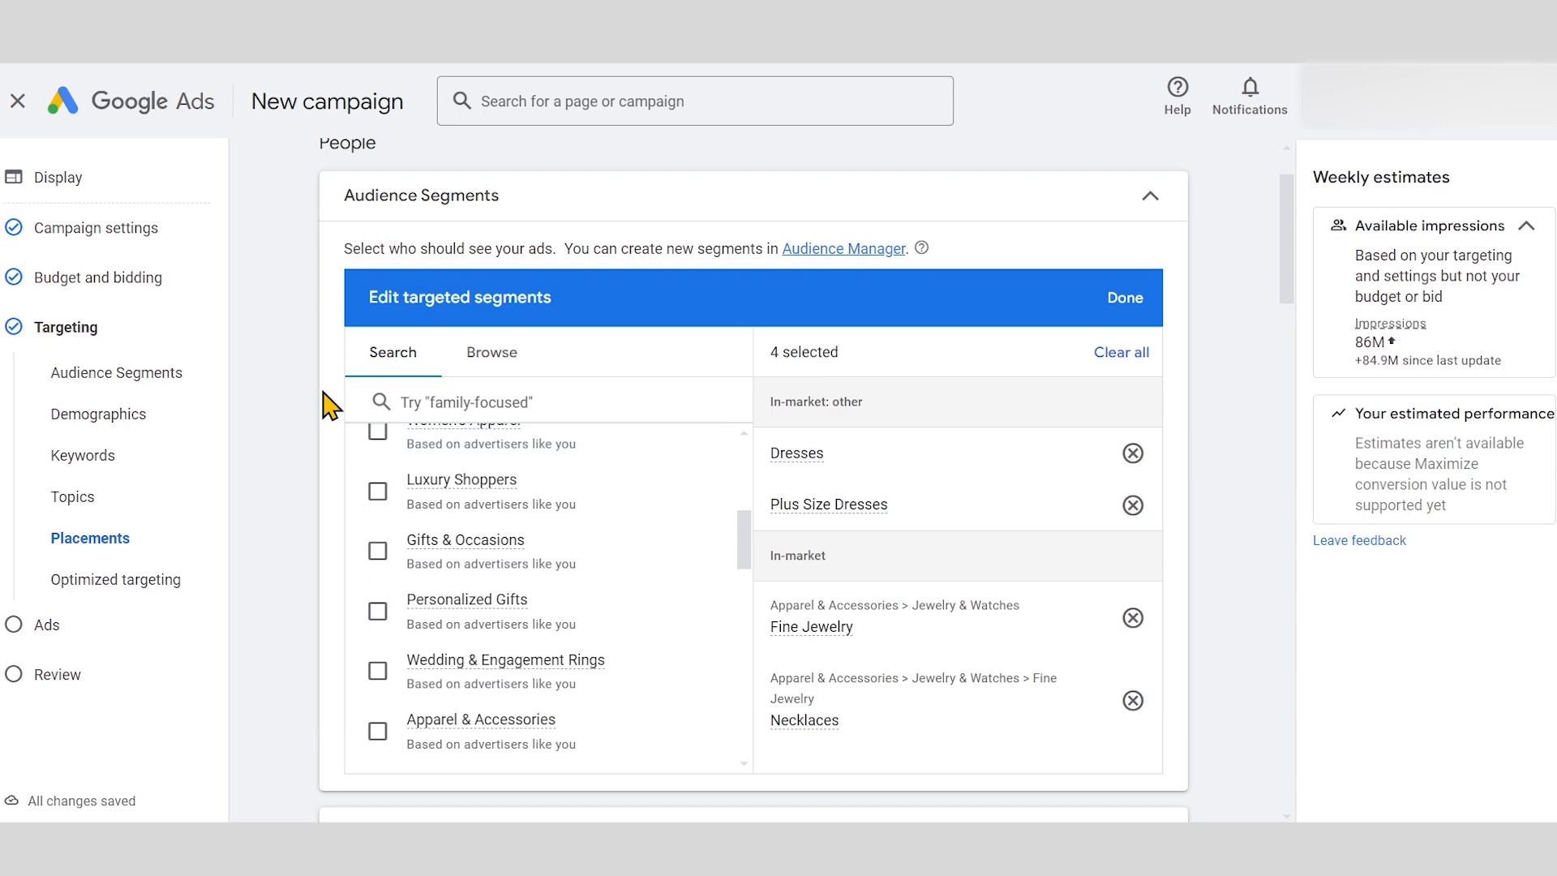
pyautogui.scroll(-10, 291, 403)
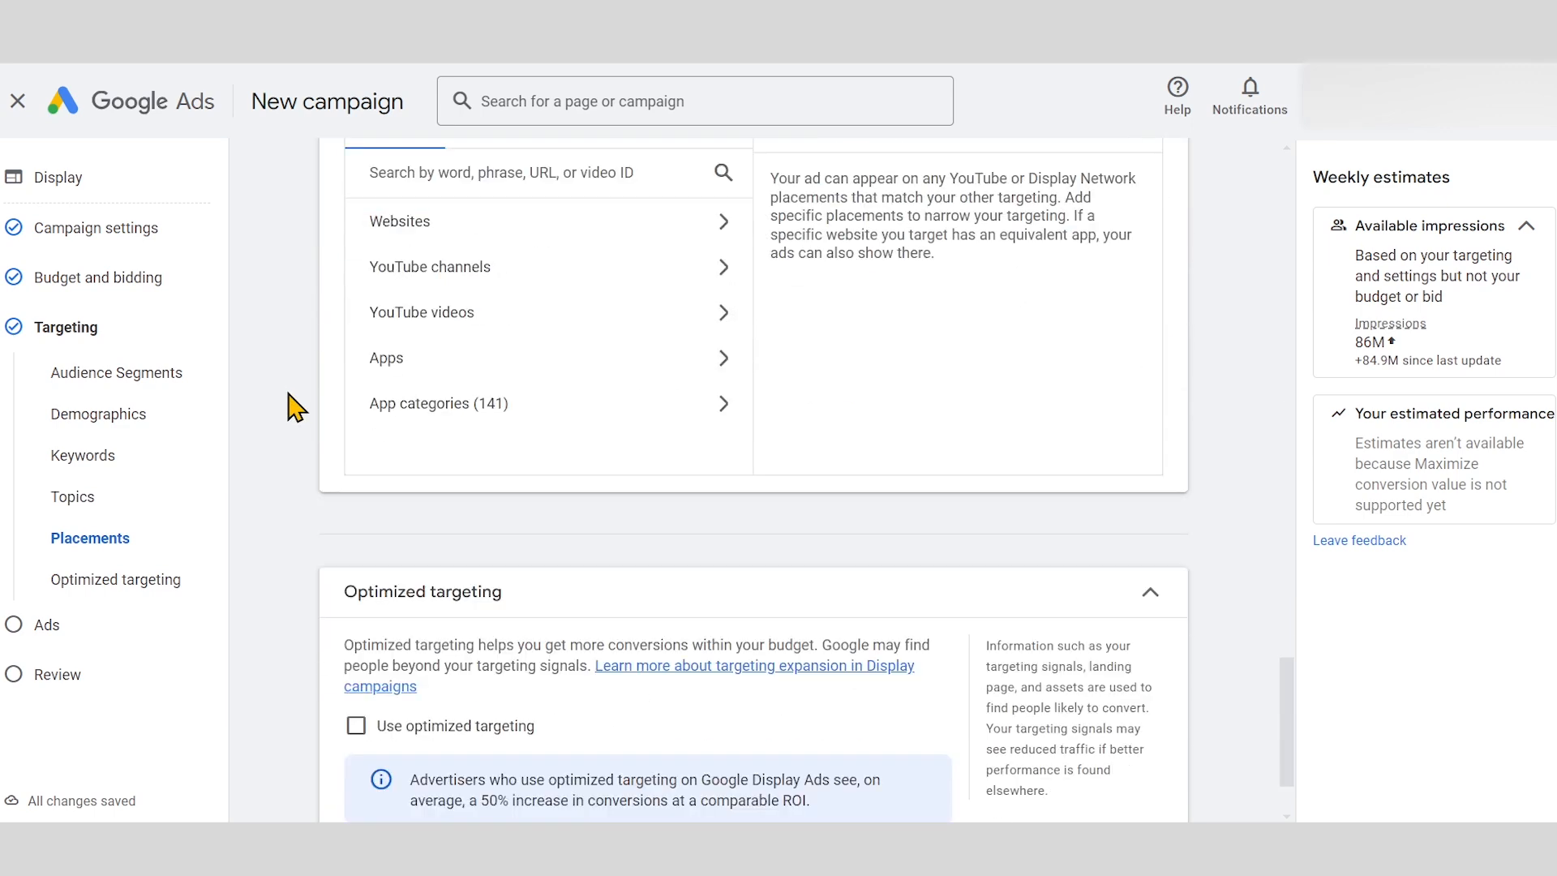
pyautogui.scroll(-2, 292, 403)
pyautogui.scroll(4, 292, 404)
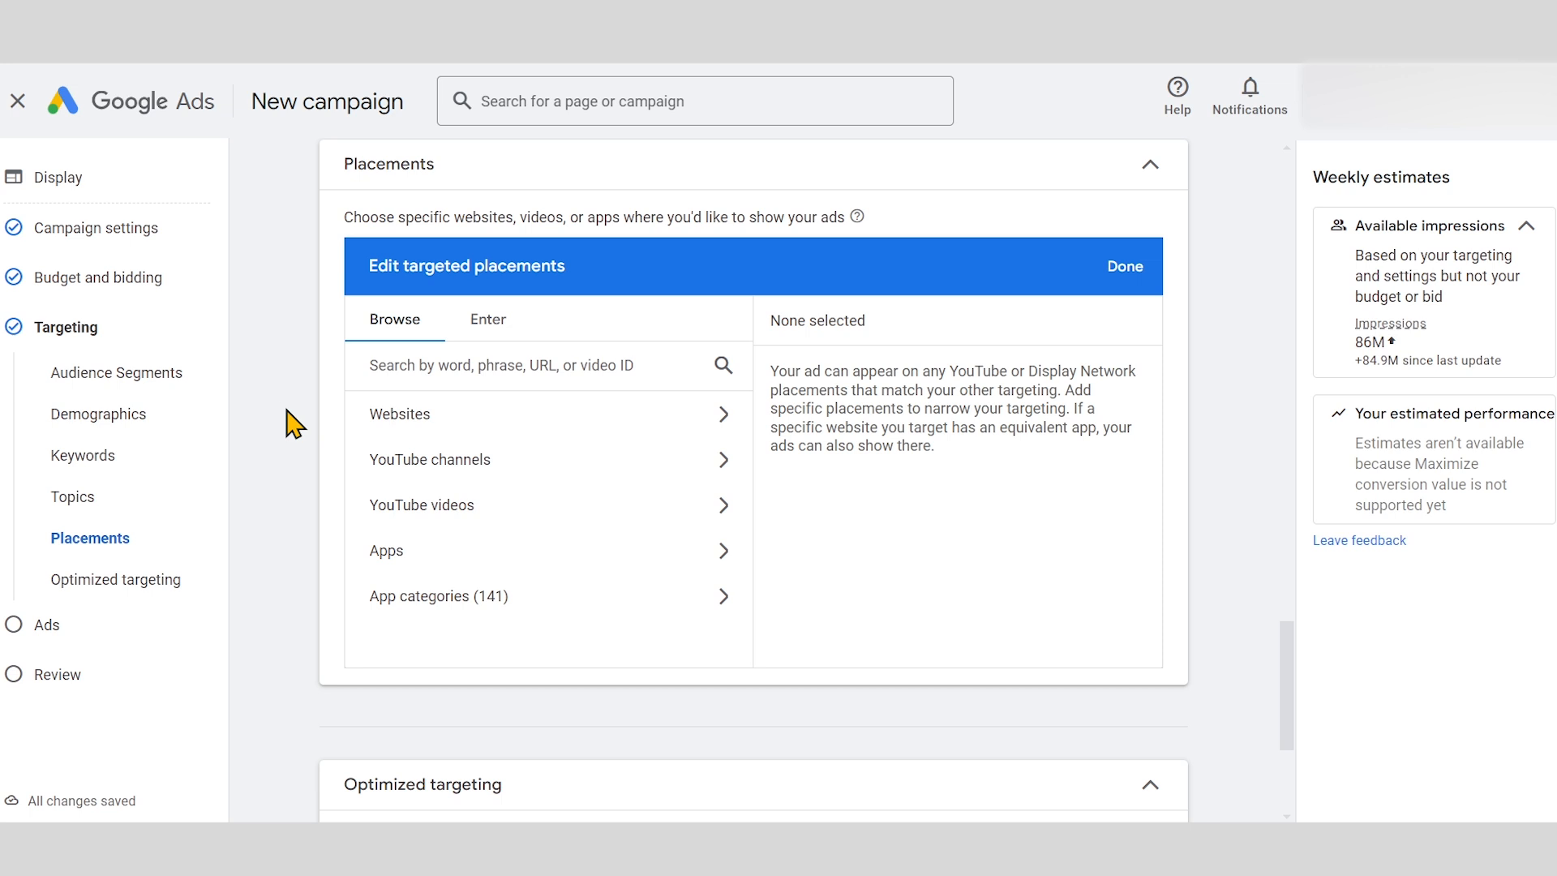
# Search the placements for "dailymail" and select the website dailymail.co.uk
pyautogui.click(417, 361)
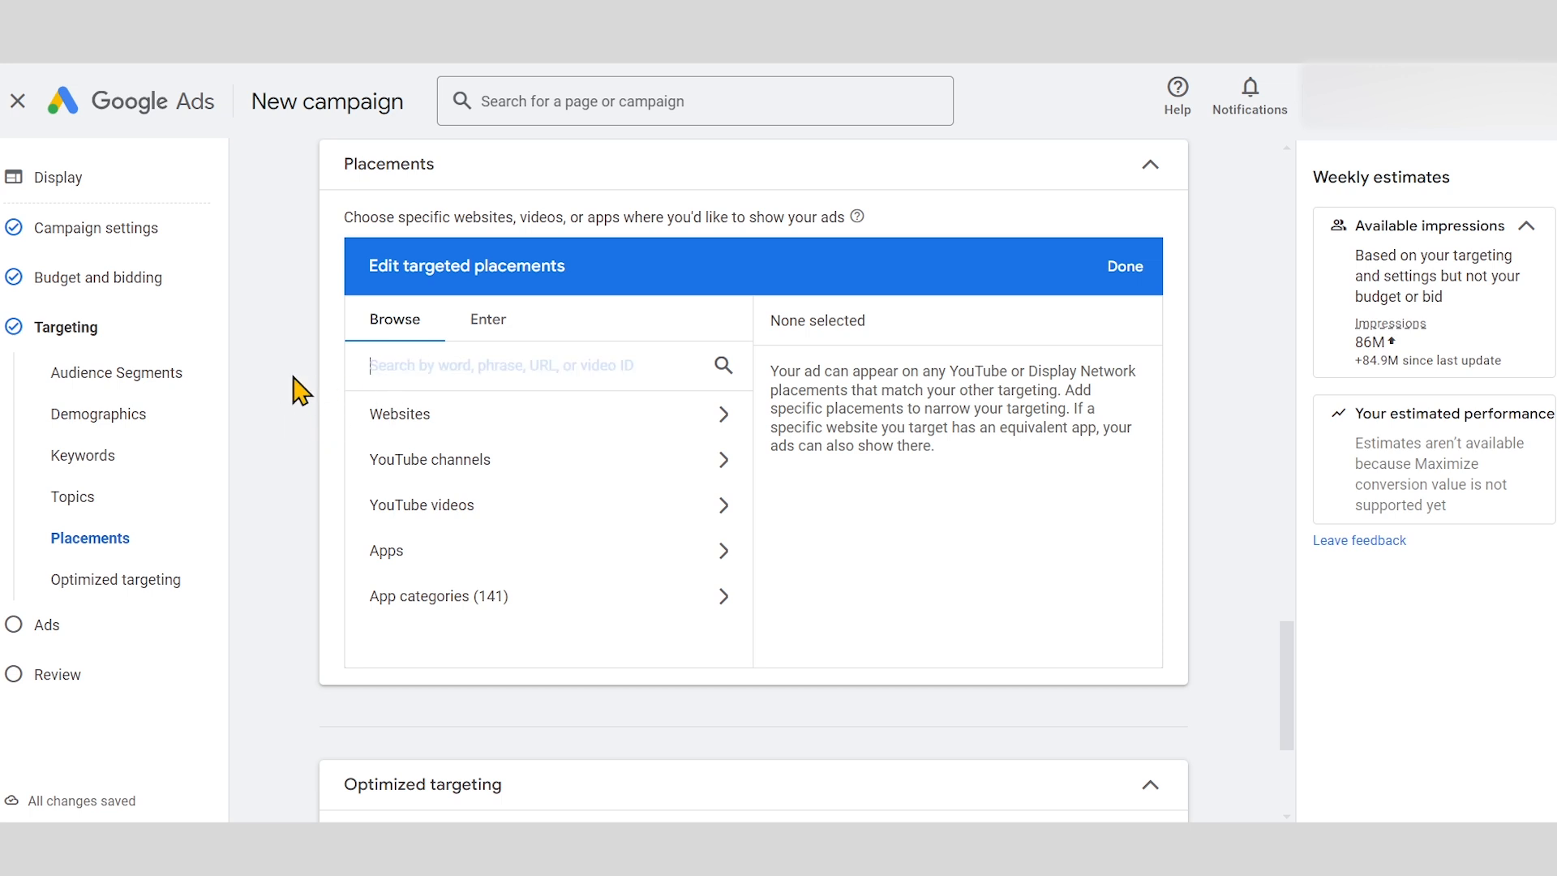
pyautogui.write('dailymail')
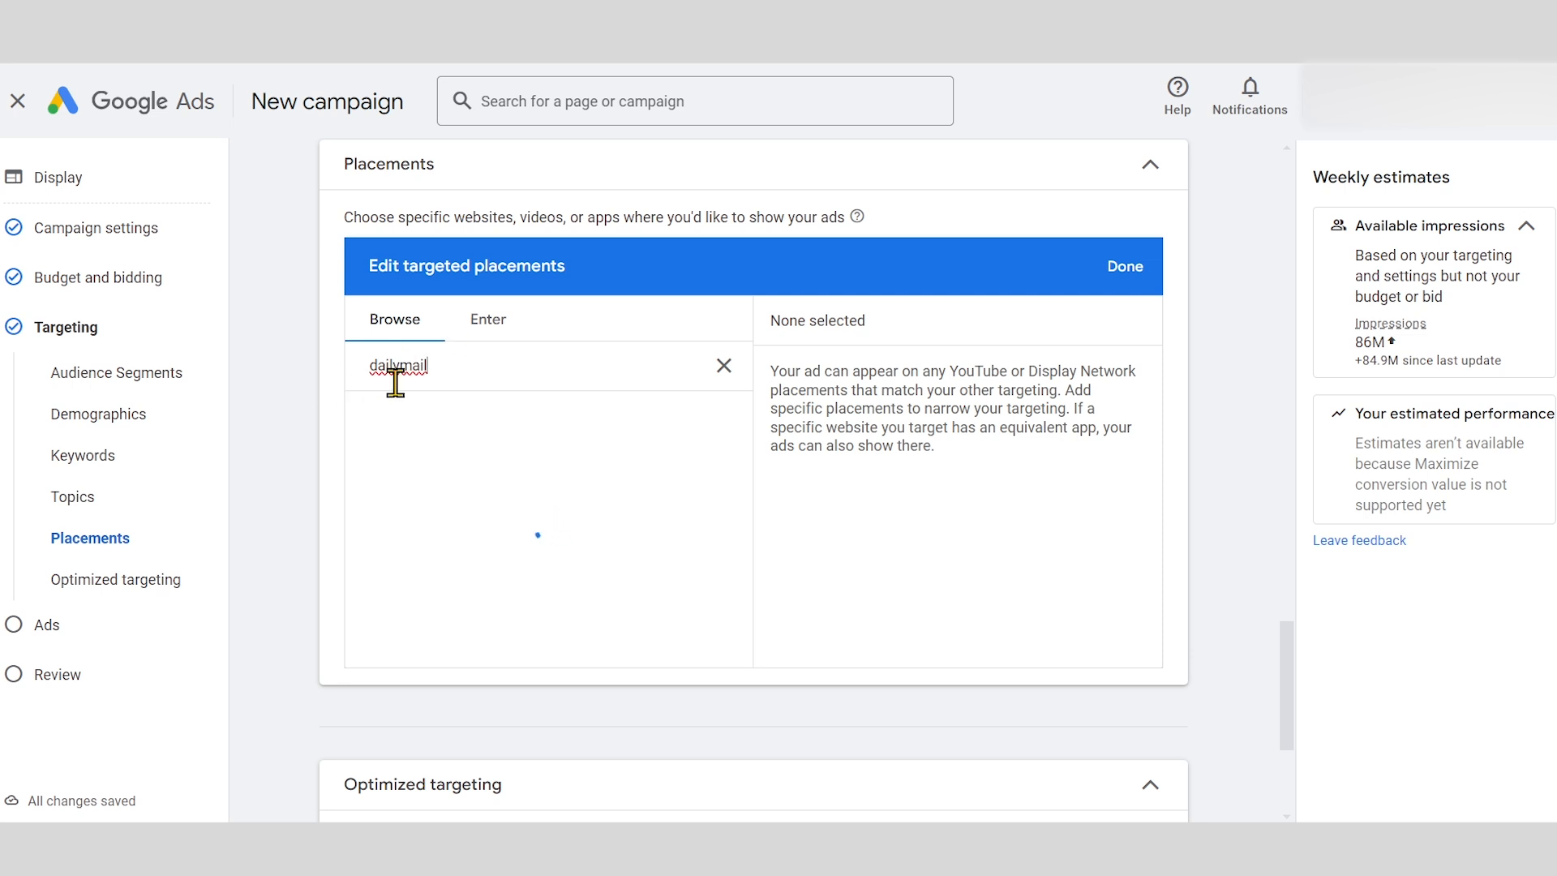
pyautogui.click(556, 434)
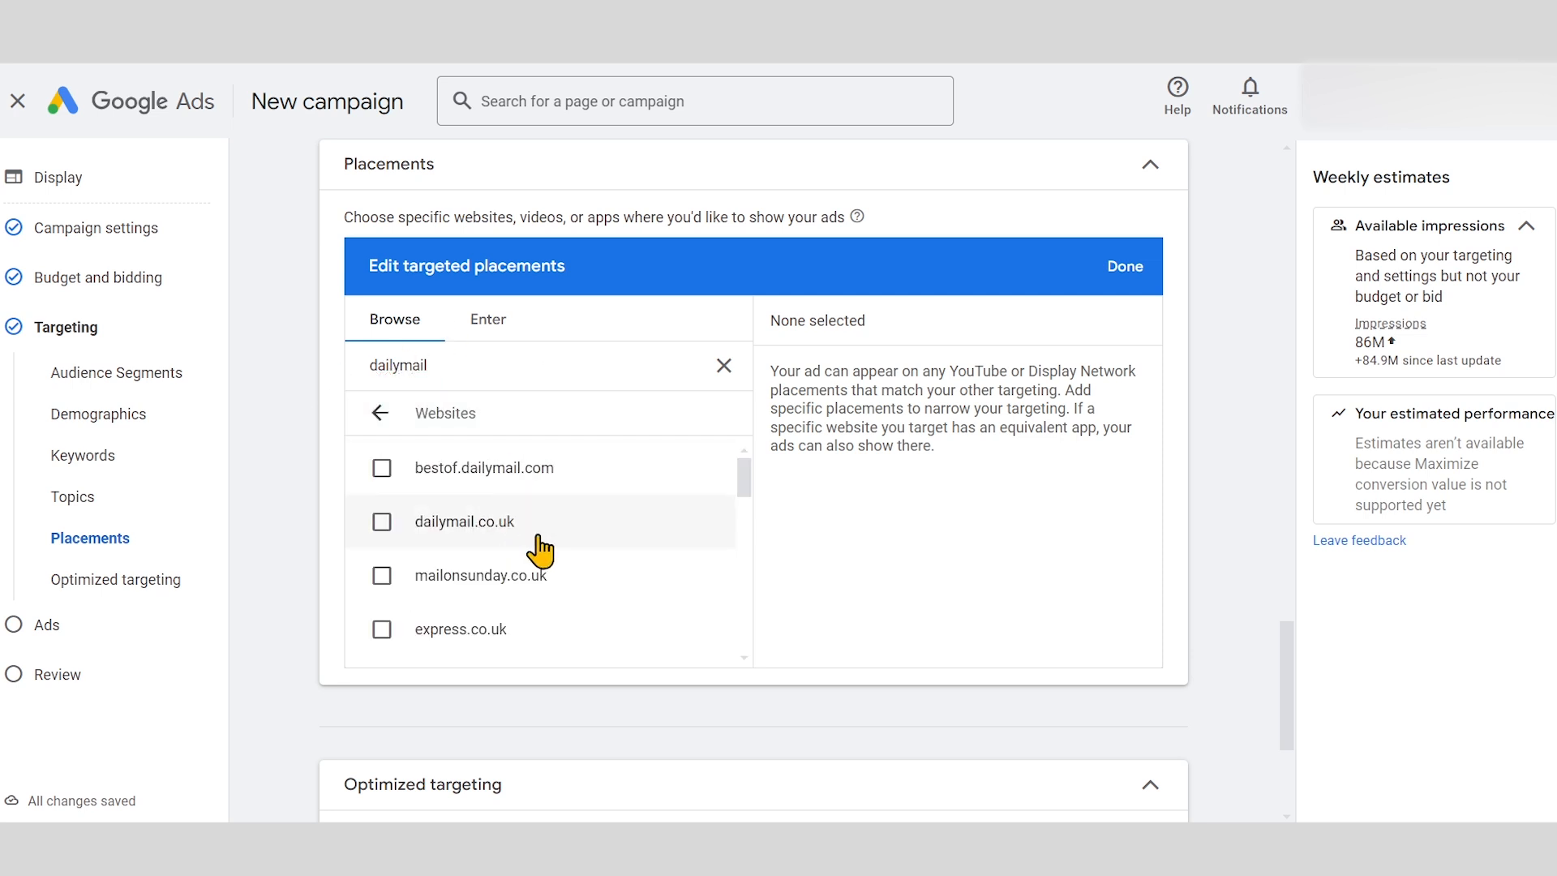
pyautogui.click(381, 523)
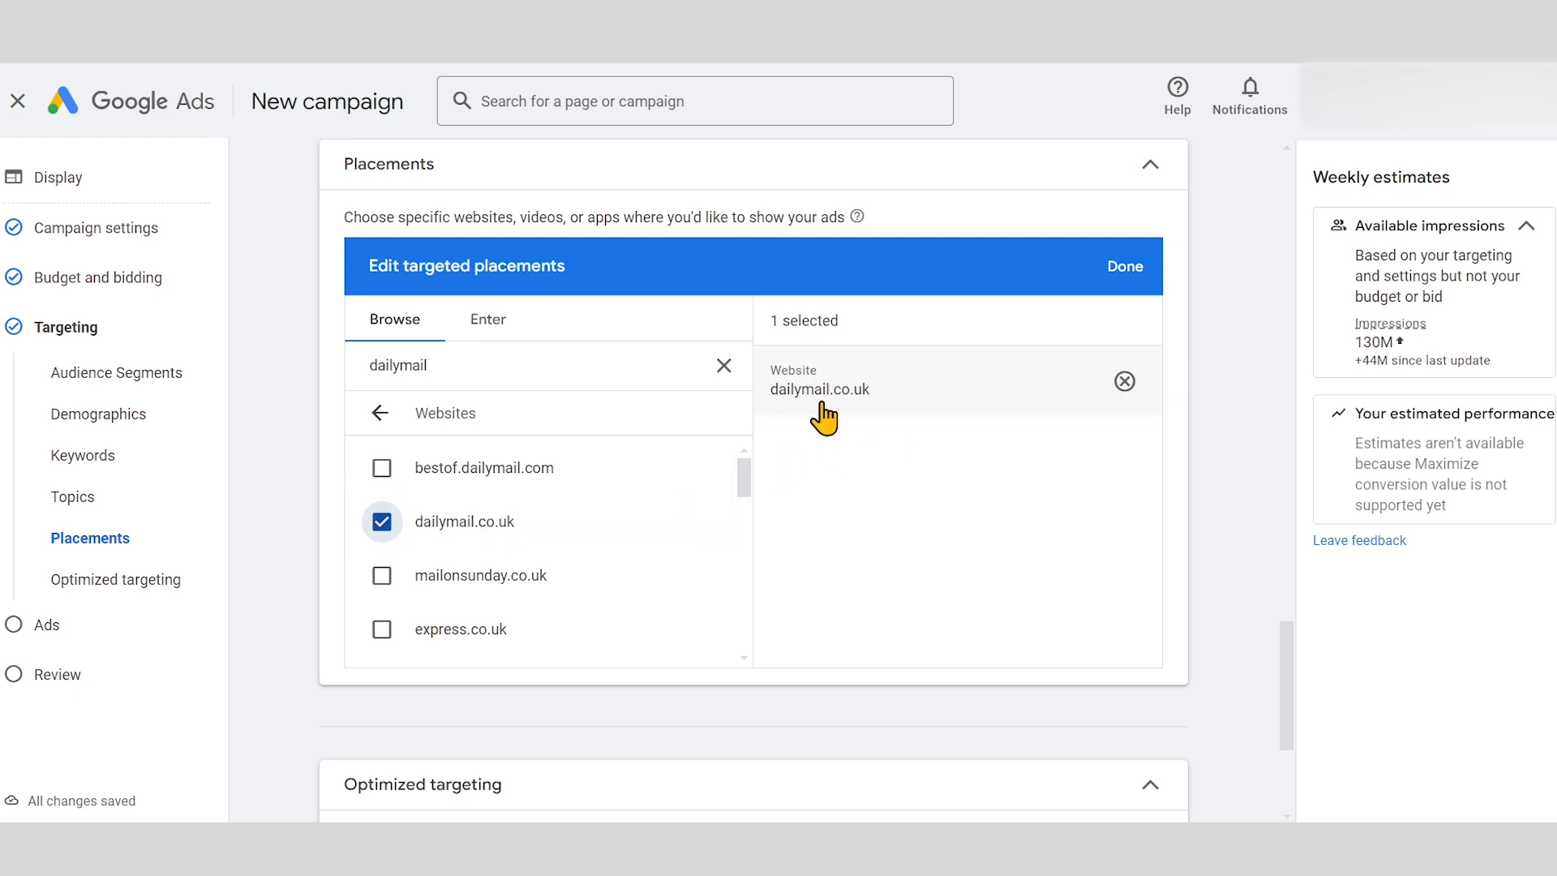
# Clear the placement search and remove dailymail.co.uk from the targeted placements
pyautogui.click(373, 415)
pyautogui.click(724, 367)
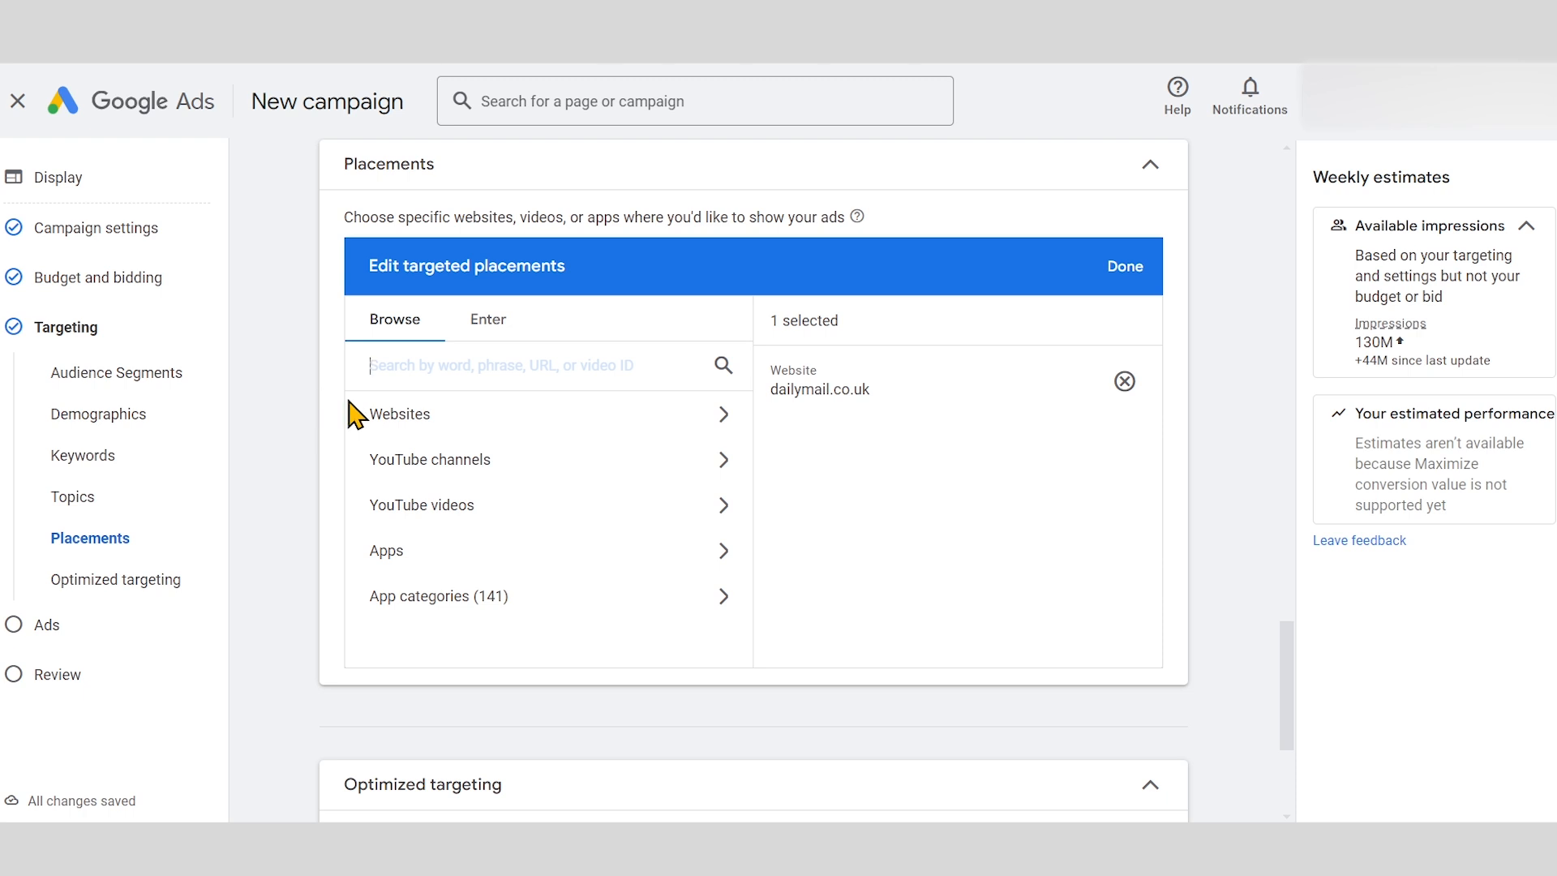
pyautogui.click(1124, 382)
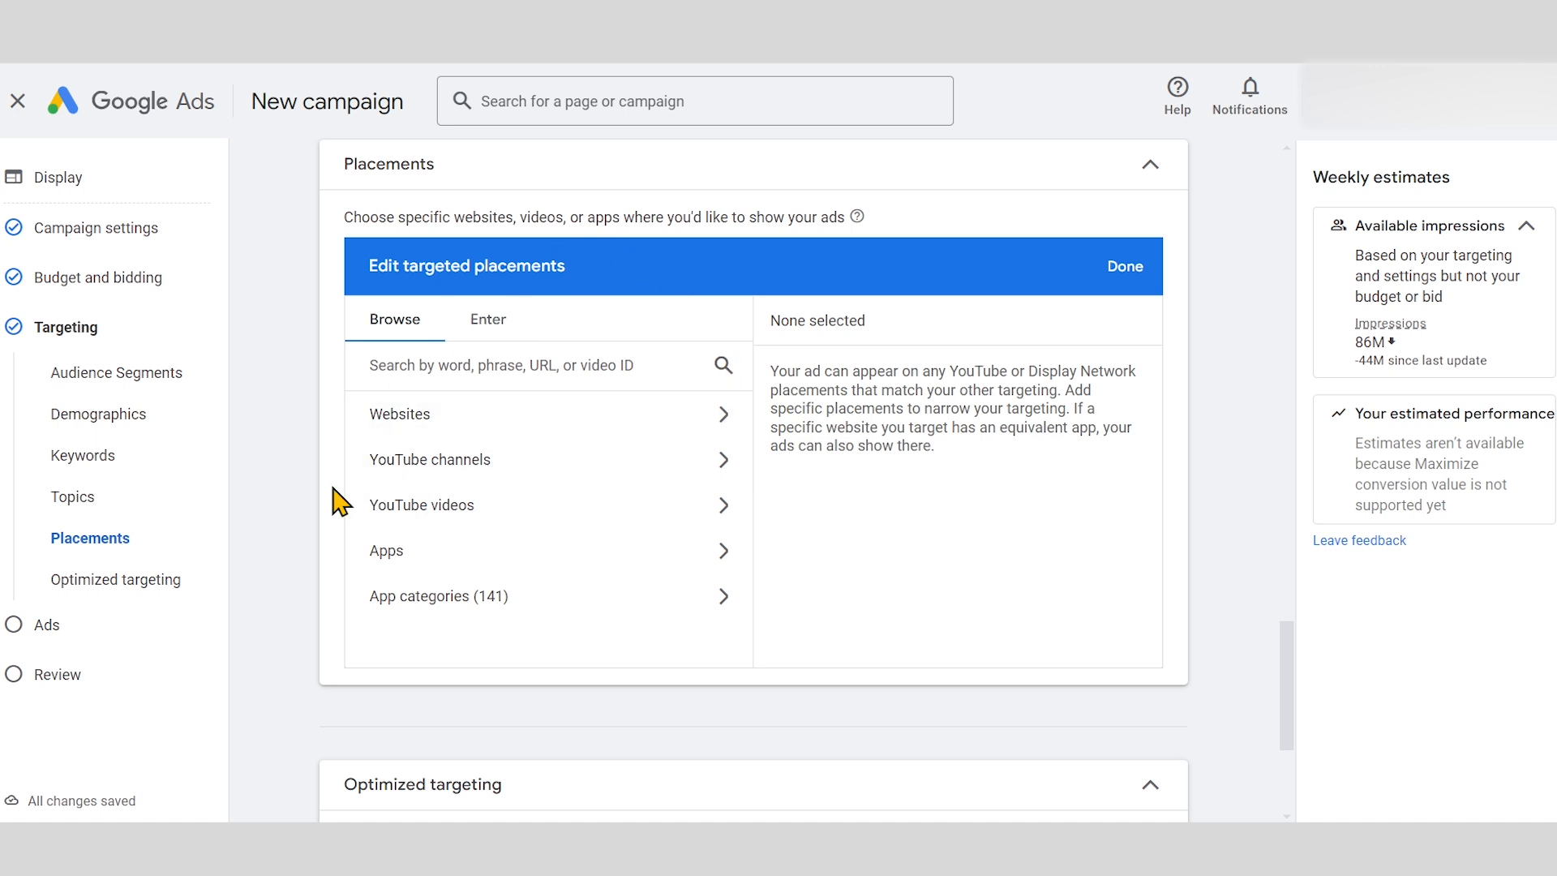
# Confirm the targeted placements with none selected and look at the Optimized targeting section
pyautogui.scroll(1, 312, 500)
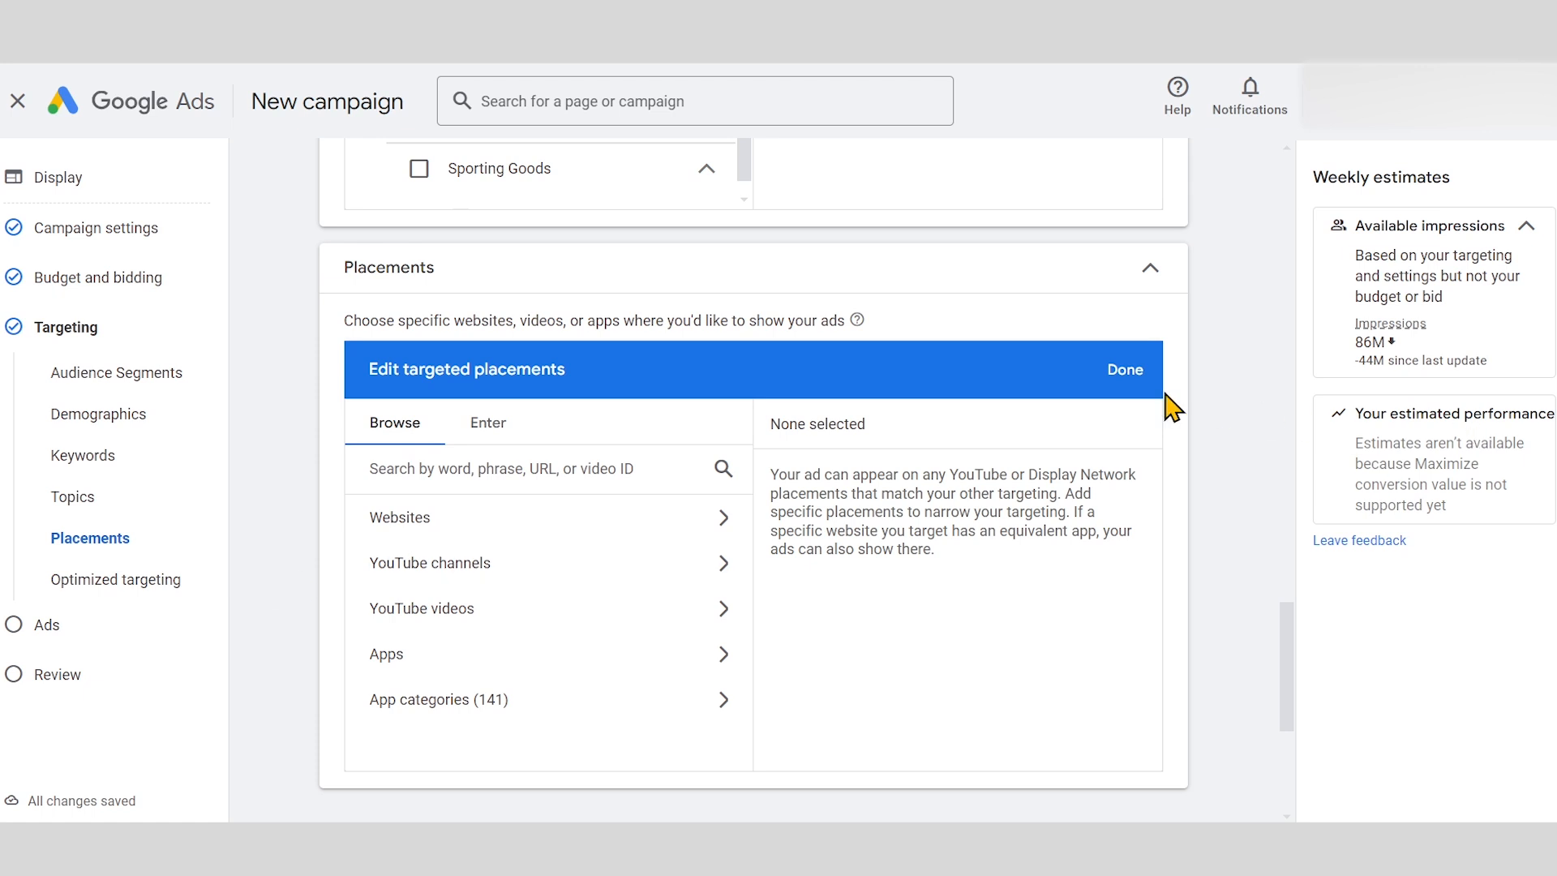
pyautogui.click(1124, 371)
pyautogui.scroll(-1, 893, 631)
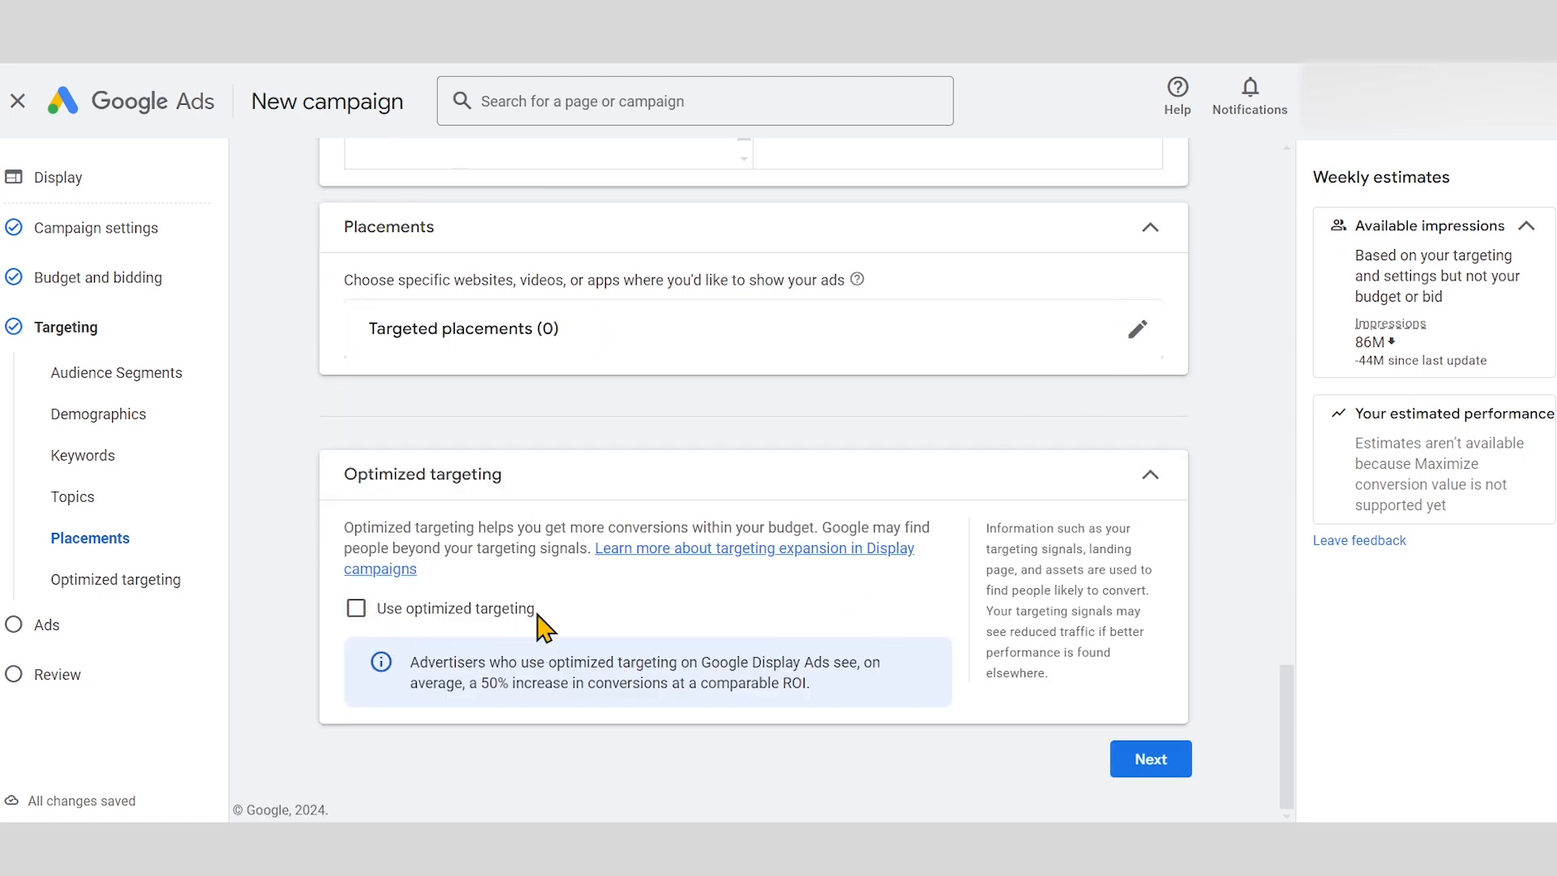
pyautogui.click(1151, 760)
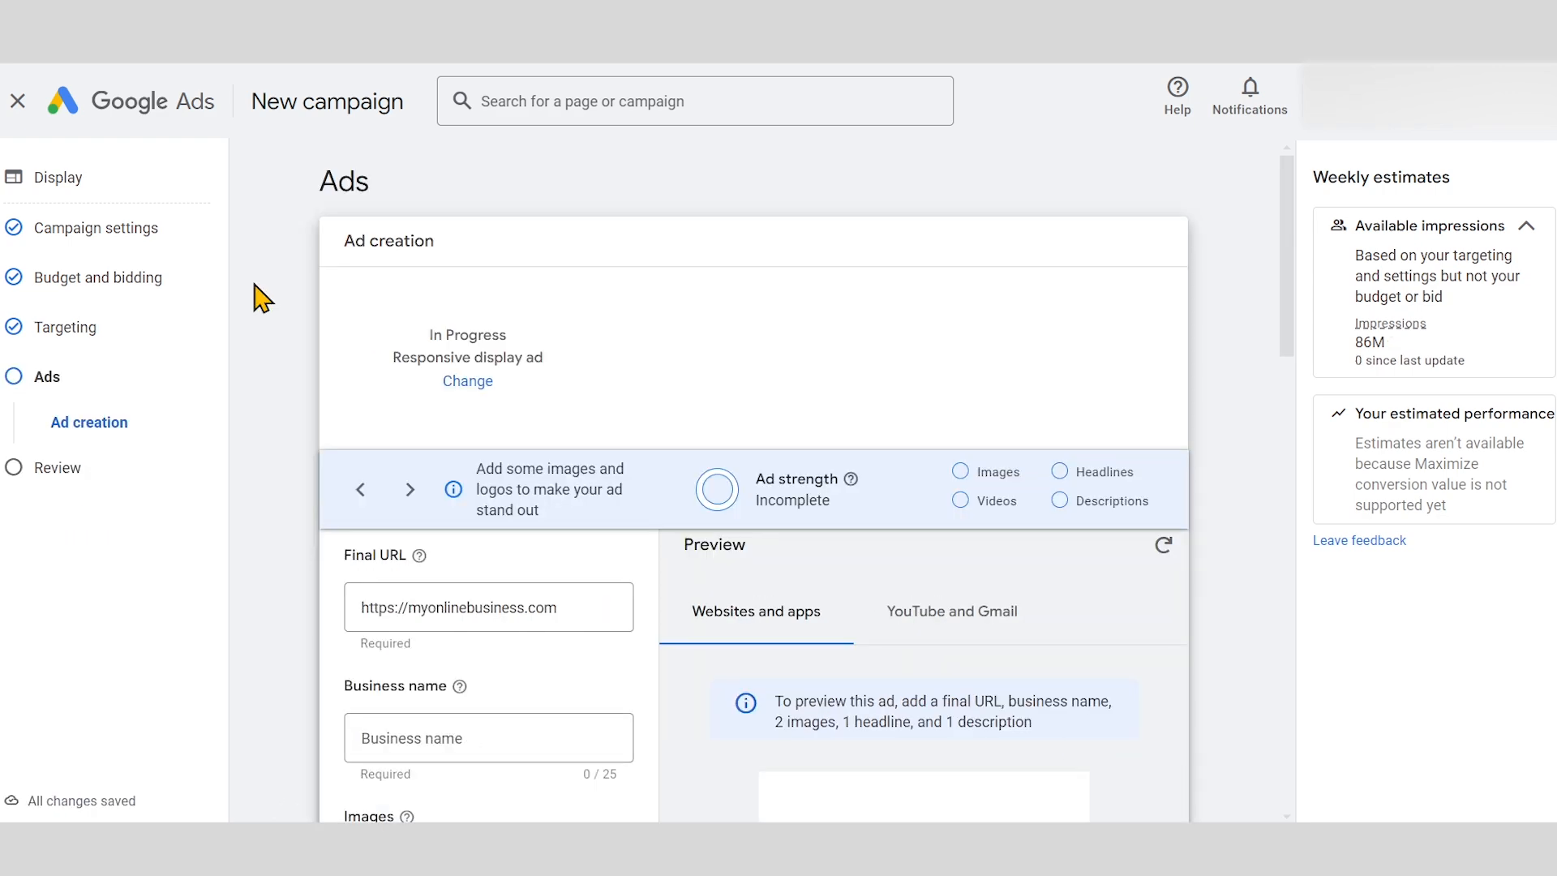
pyautogui.scroll(-3, 263, 325)
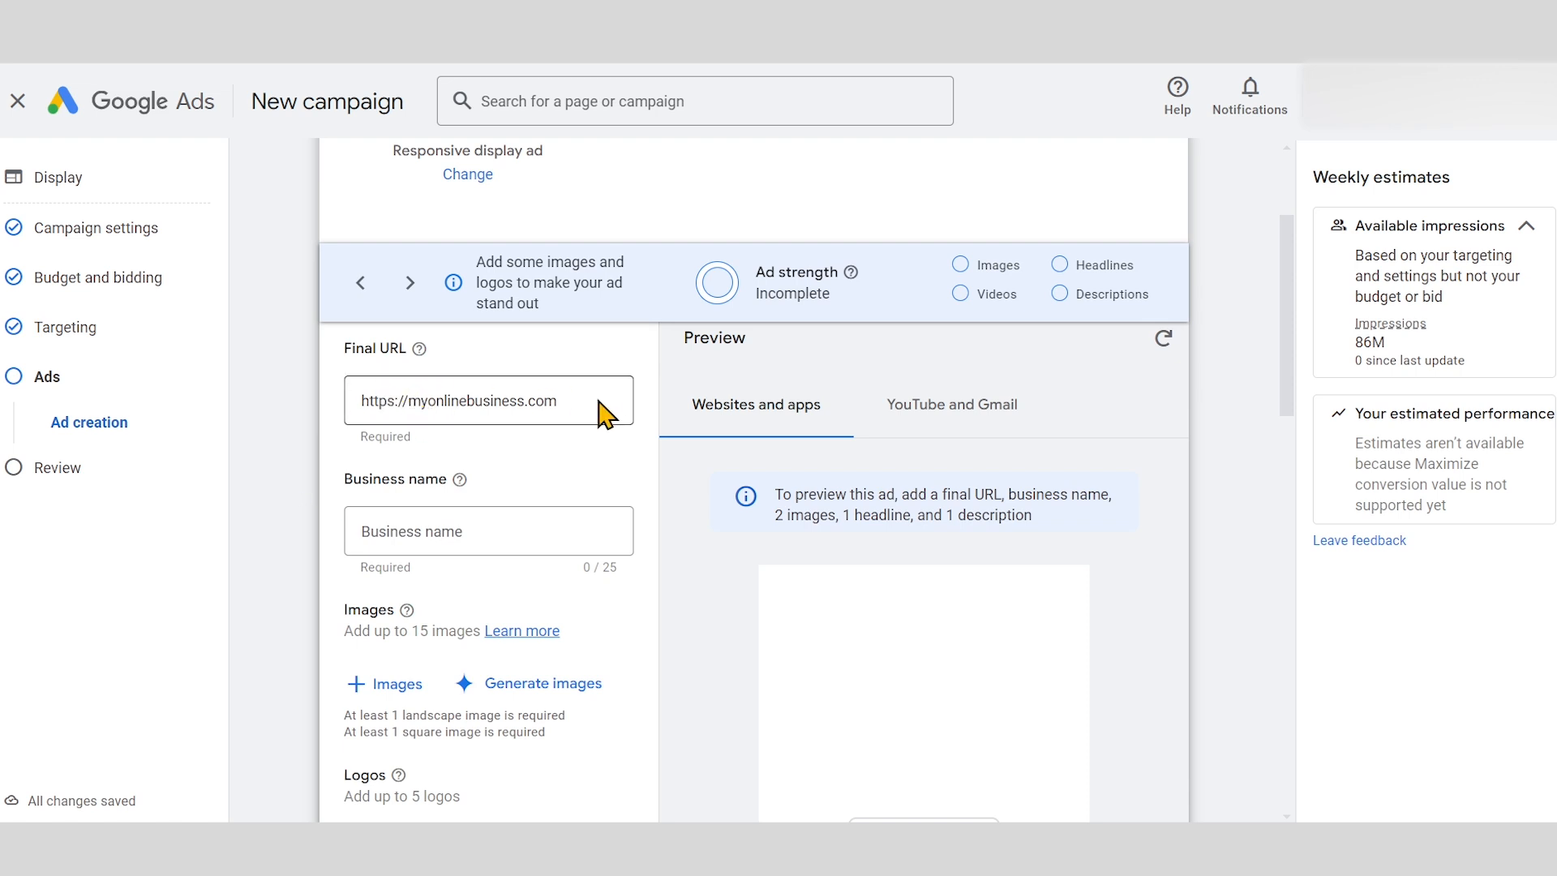
pyautogui.tripleClick(445, 399)
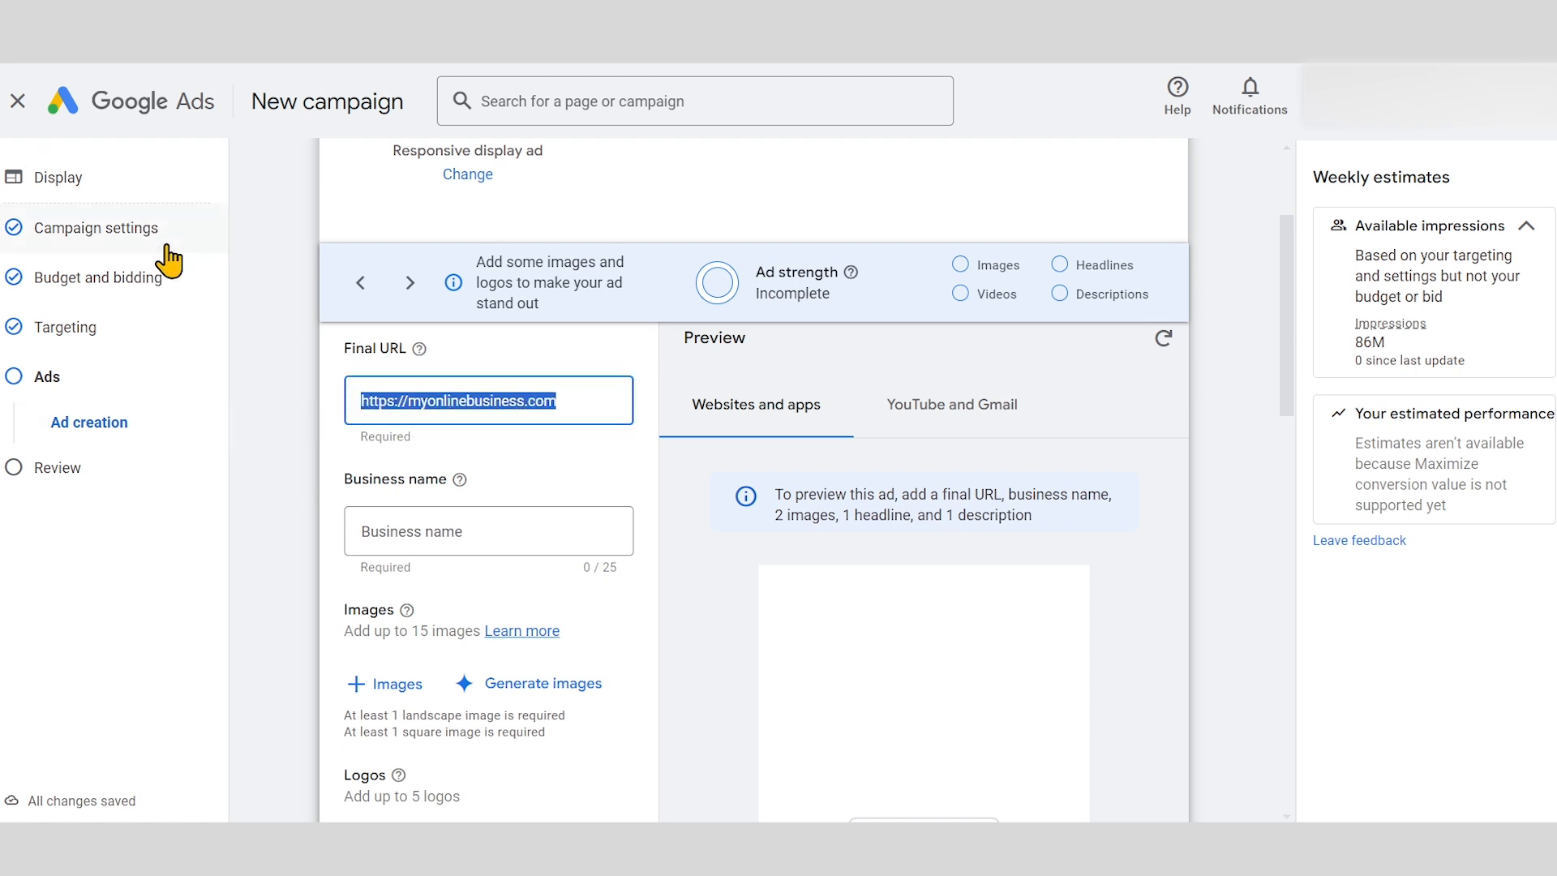
pyautogui.click(300, 332)
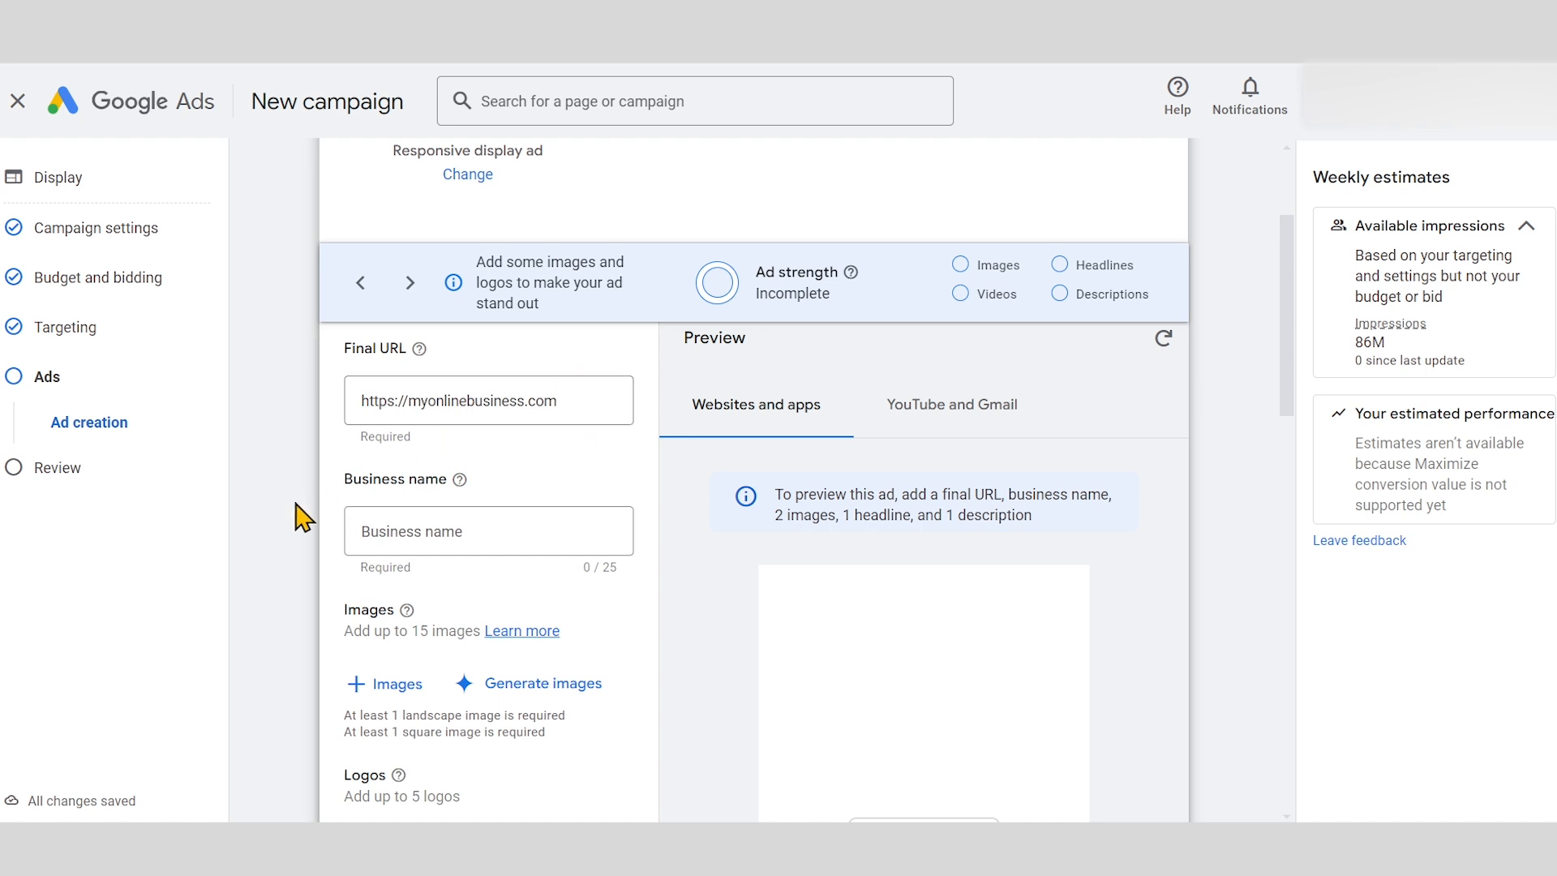
# Set the ad's business name to MyOnlineBusiness
pyautogui.scroll(-1, 374, 486)
pyautogui.click(456, 427)
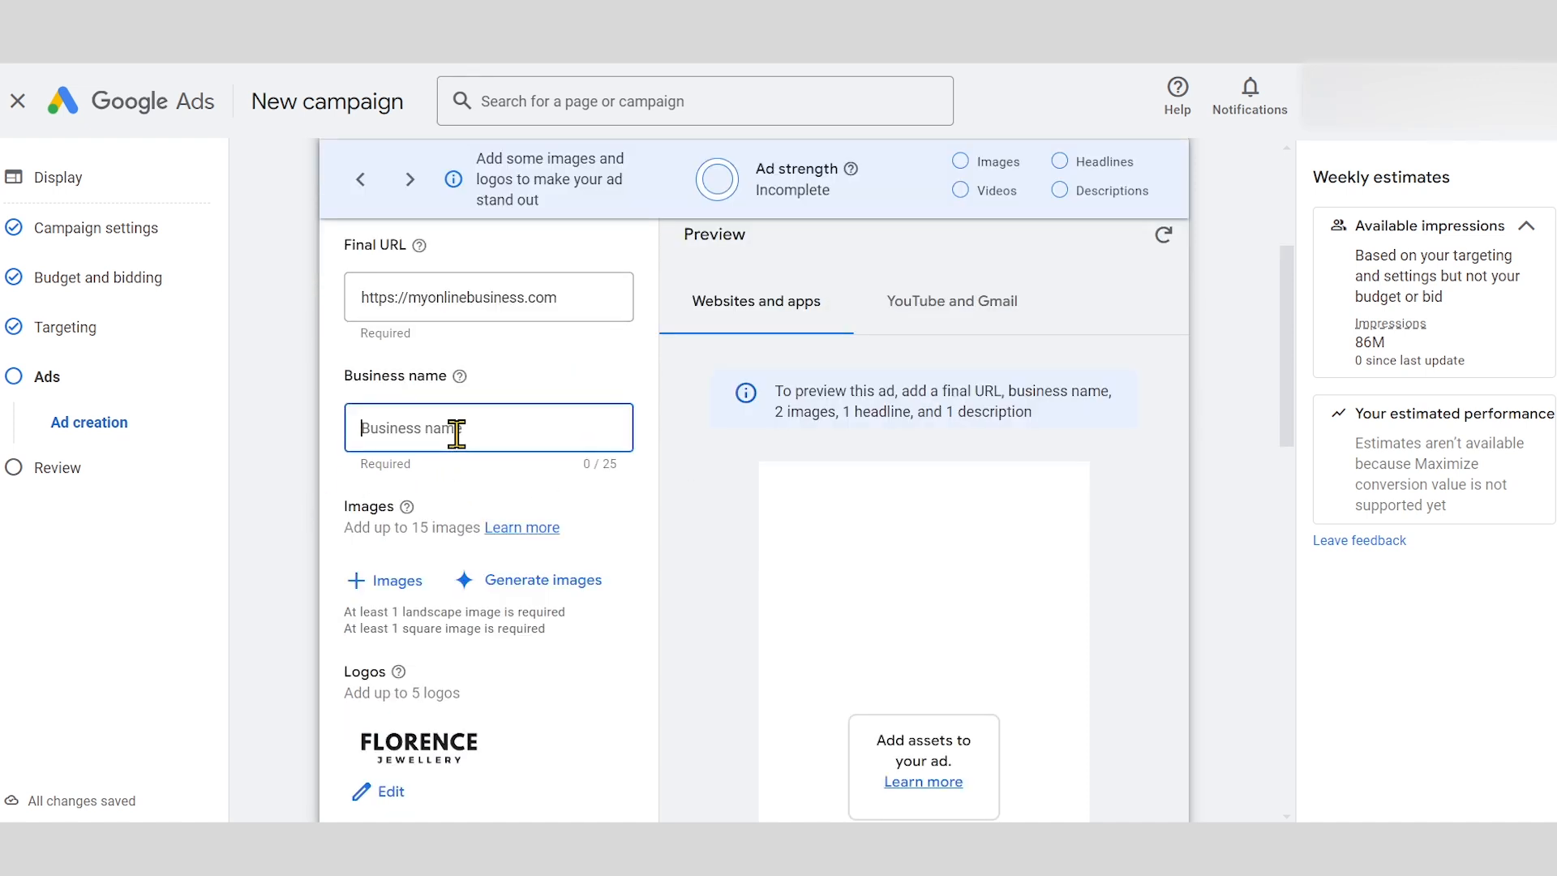
pyautogui.write('MyOnlineBusiness')
pyautogui.click(278, 504)
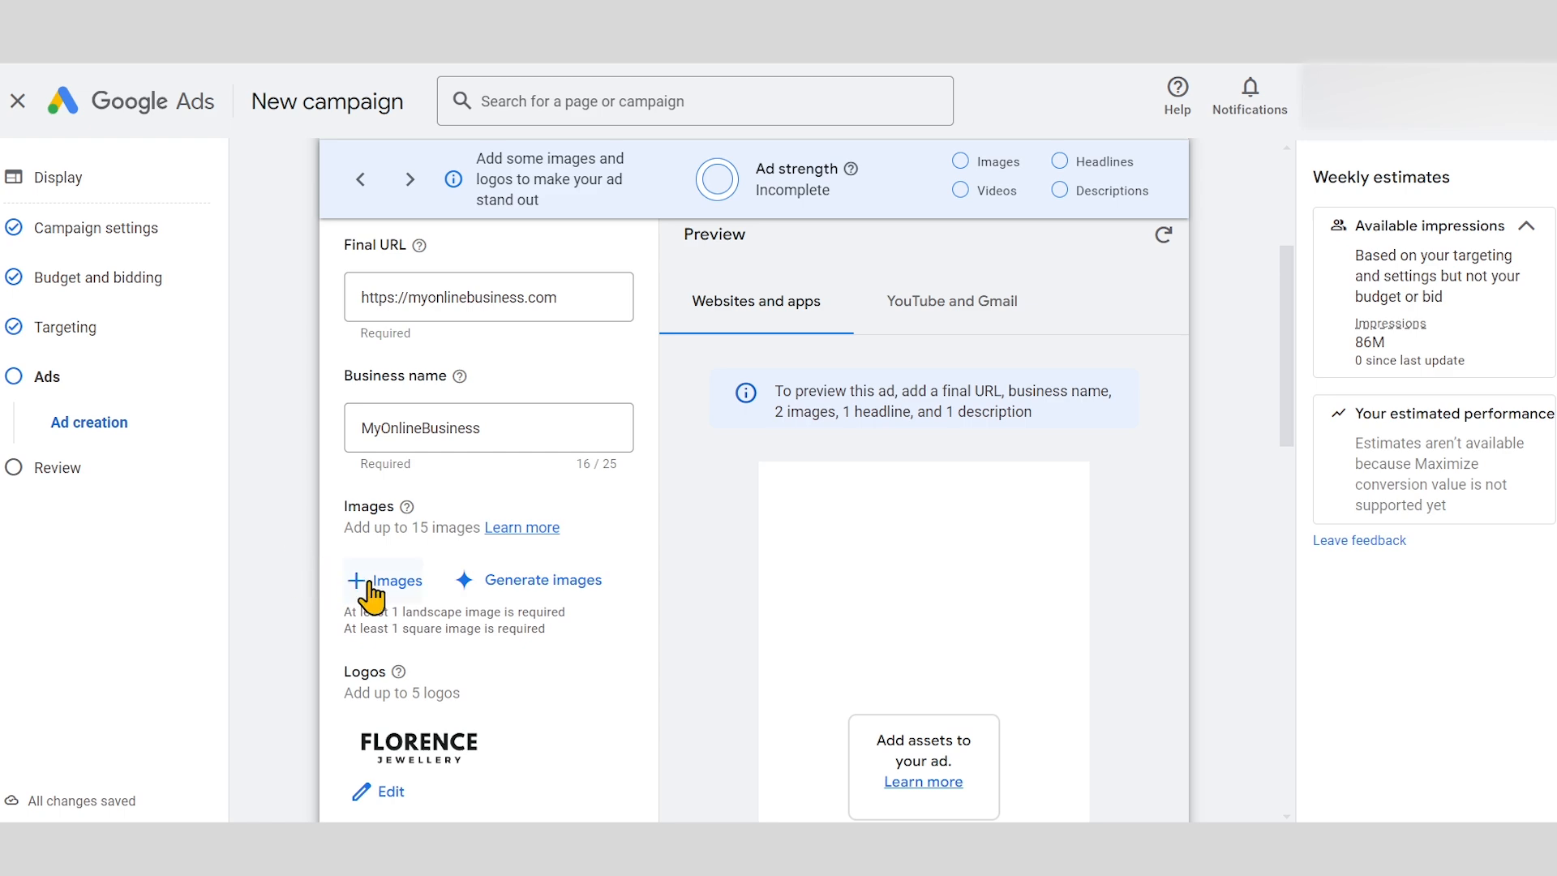
# Look at the AI image generation form, including its prompt field and aspect ratio options, and close it without generating anything
pyautogui.click(491, 582)
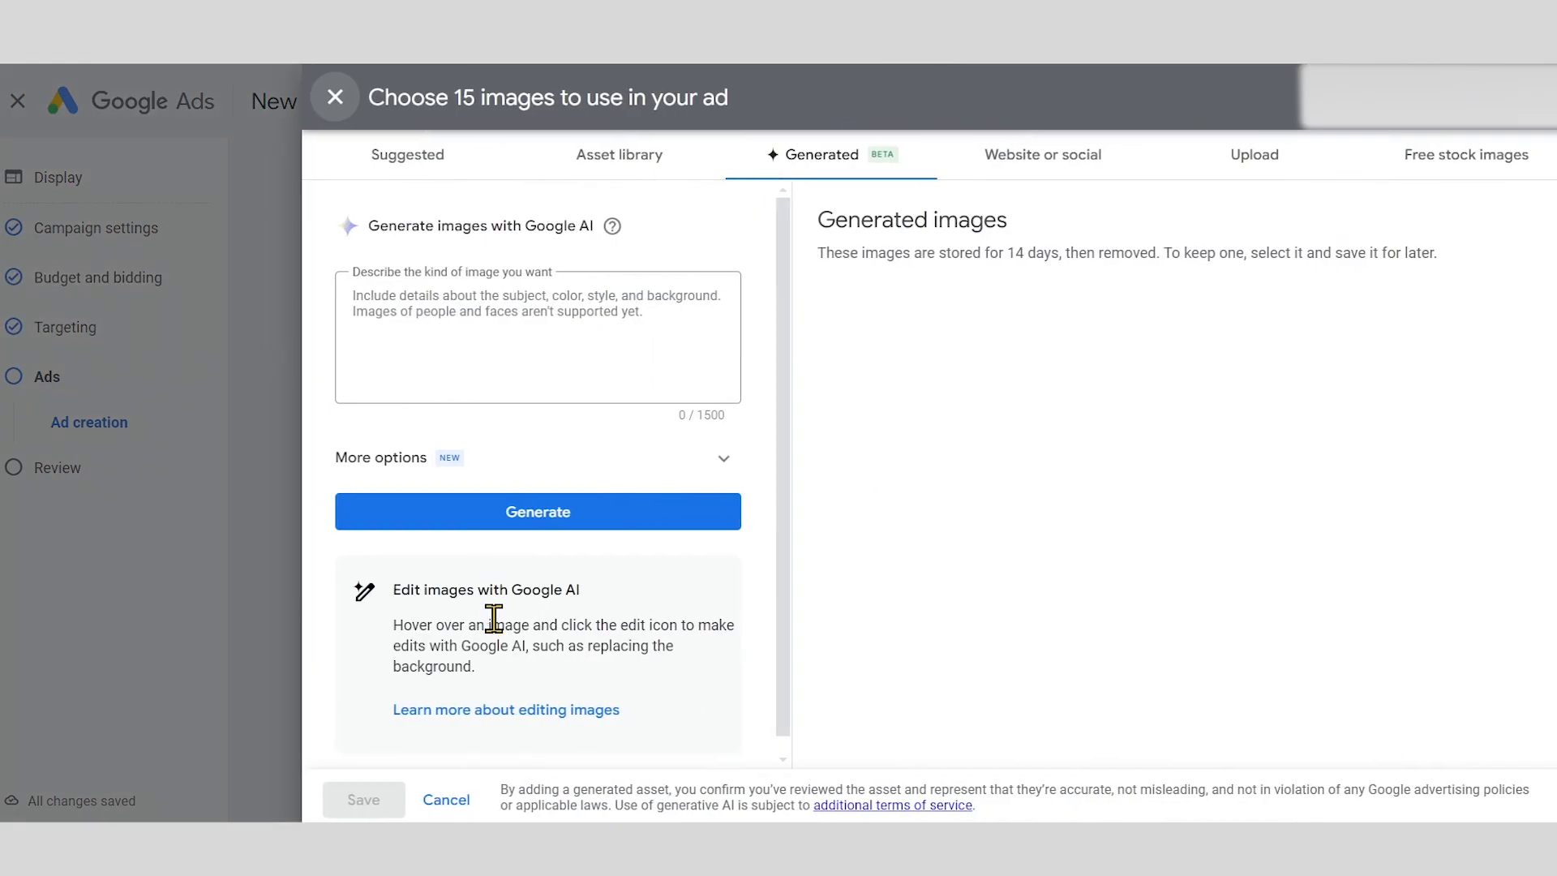
pyautogui.scroll(-1, 581, 337)
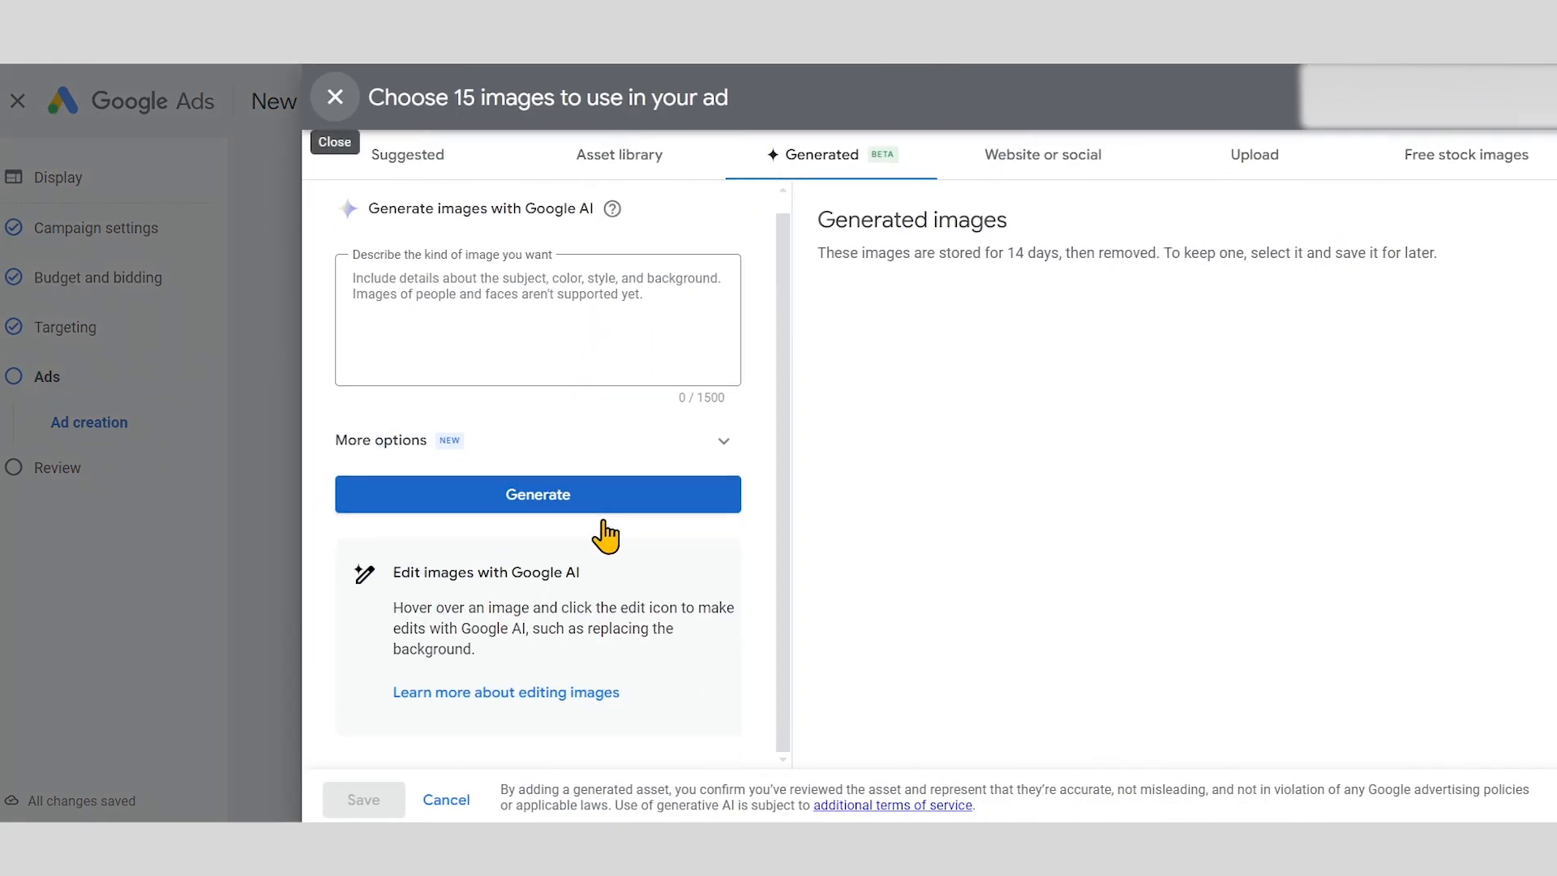
pyautogui.scroll(1, 604, 535)
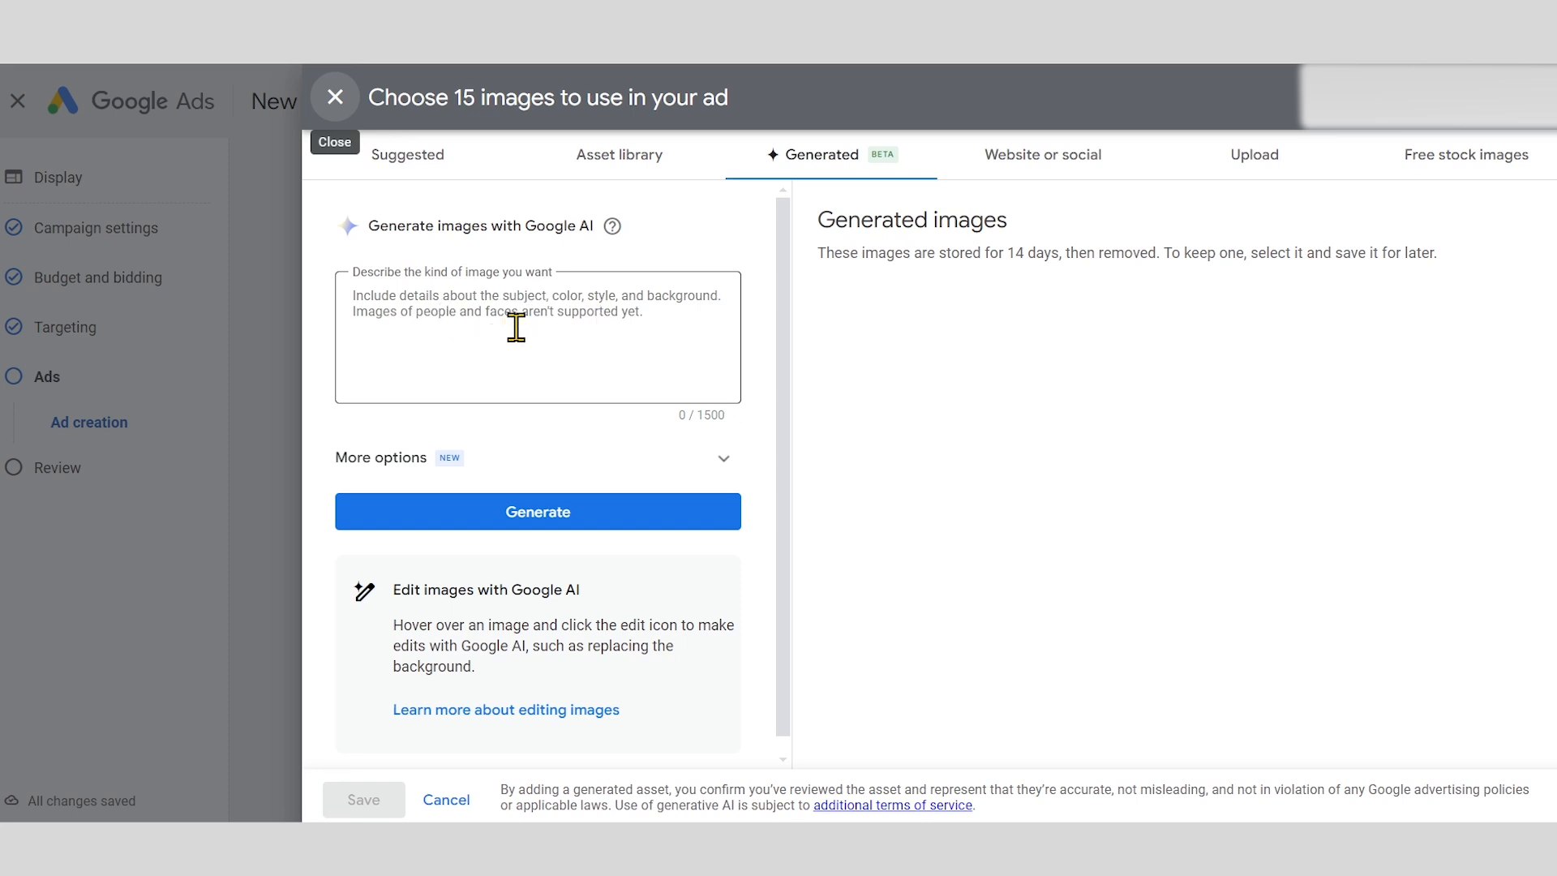
pyautogui.click(428, 304)
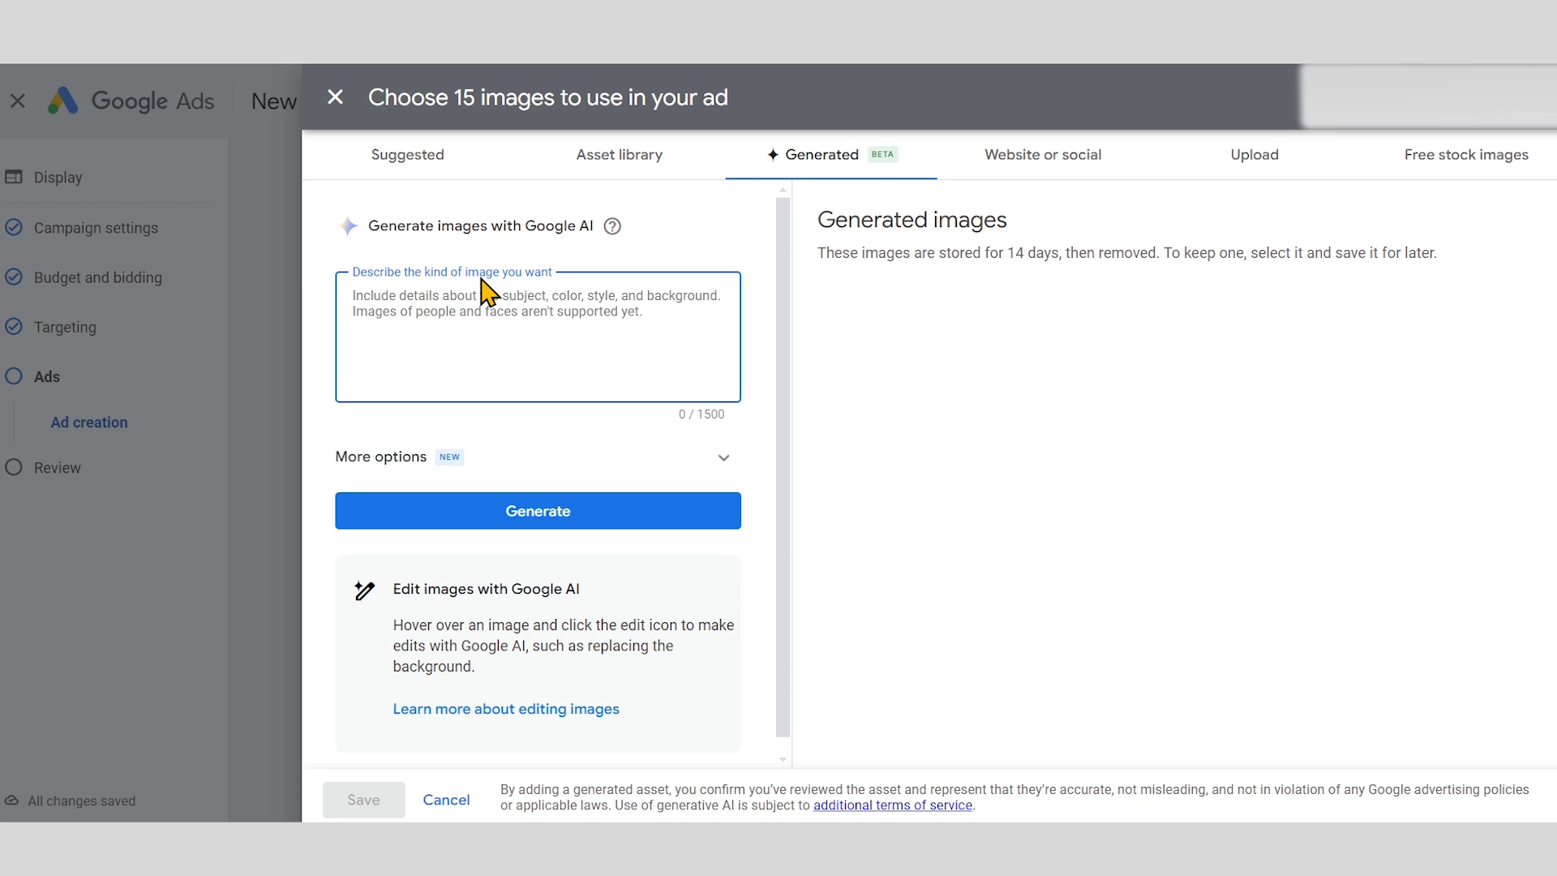
pyautogui.click(725, 456)
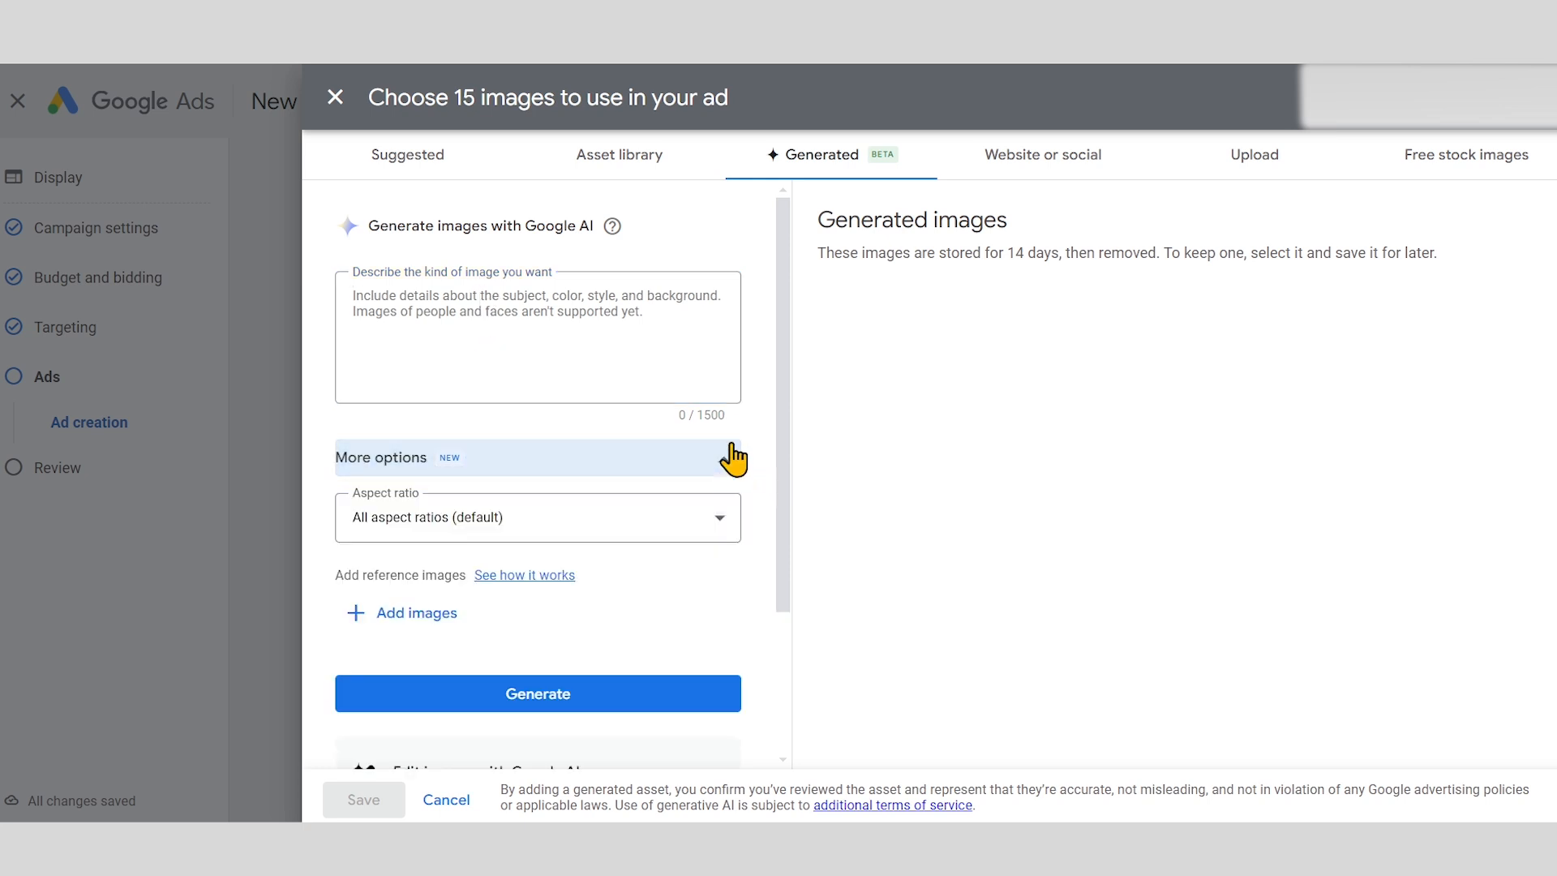
pyautogui.scroll(-3, 714, 365)
pyautogui.click(696, 329)
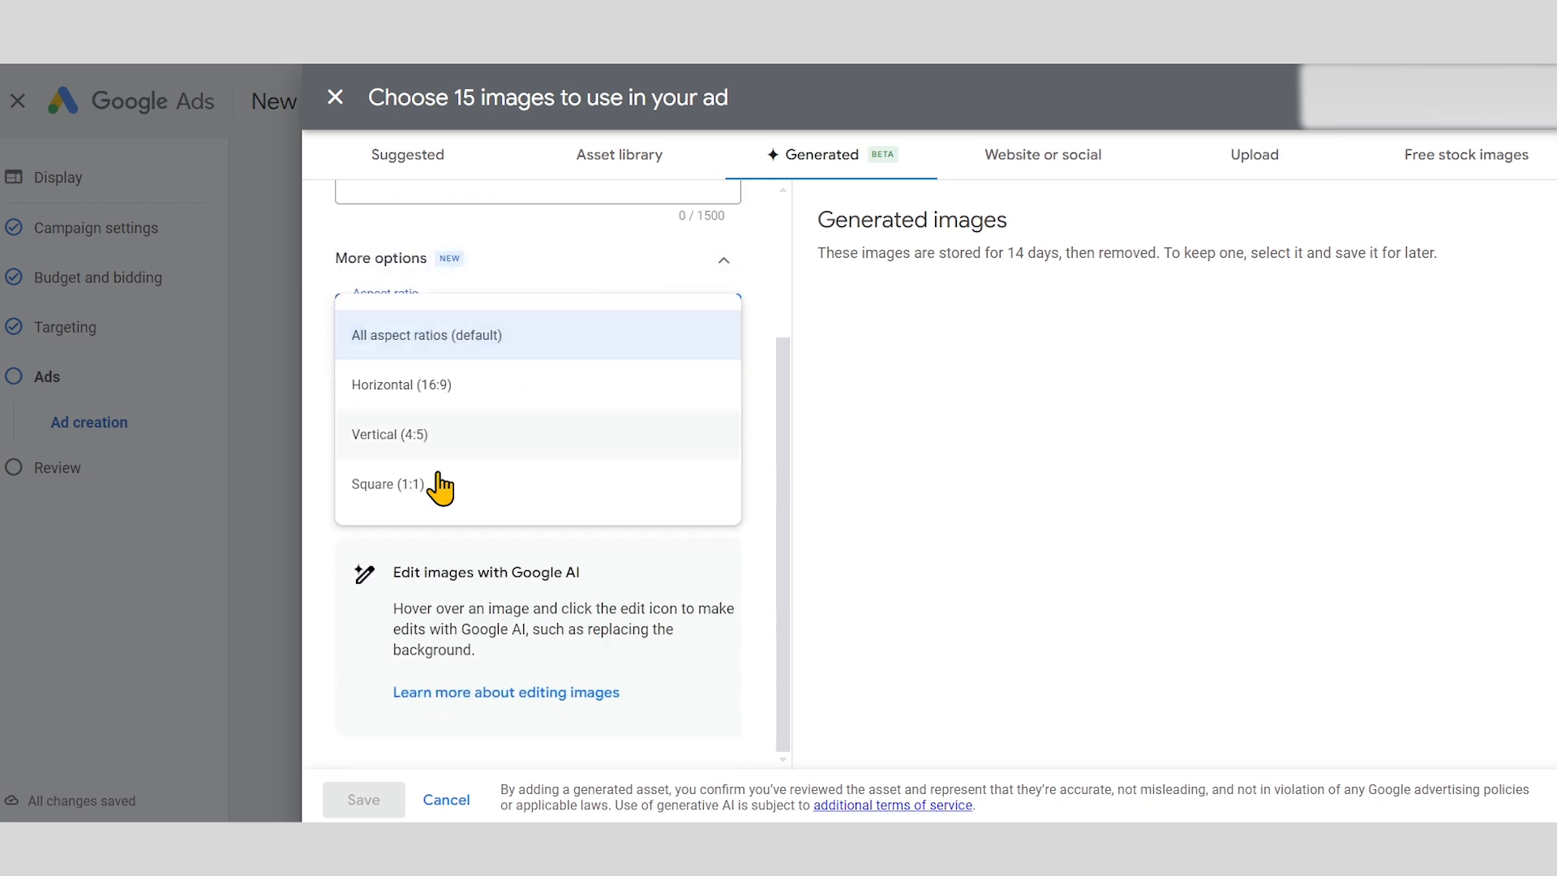
pyautogui.click(769, 316)
pyautogui.scroll(3, 596, 492)
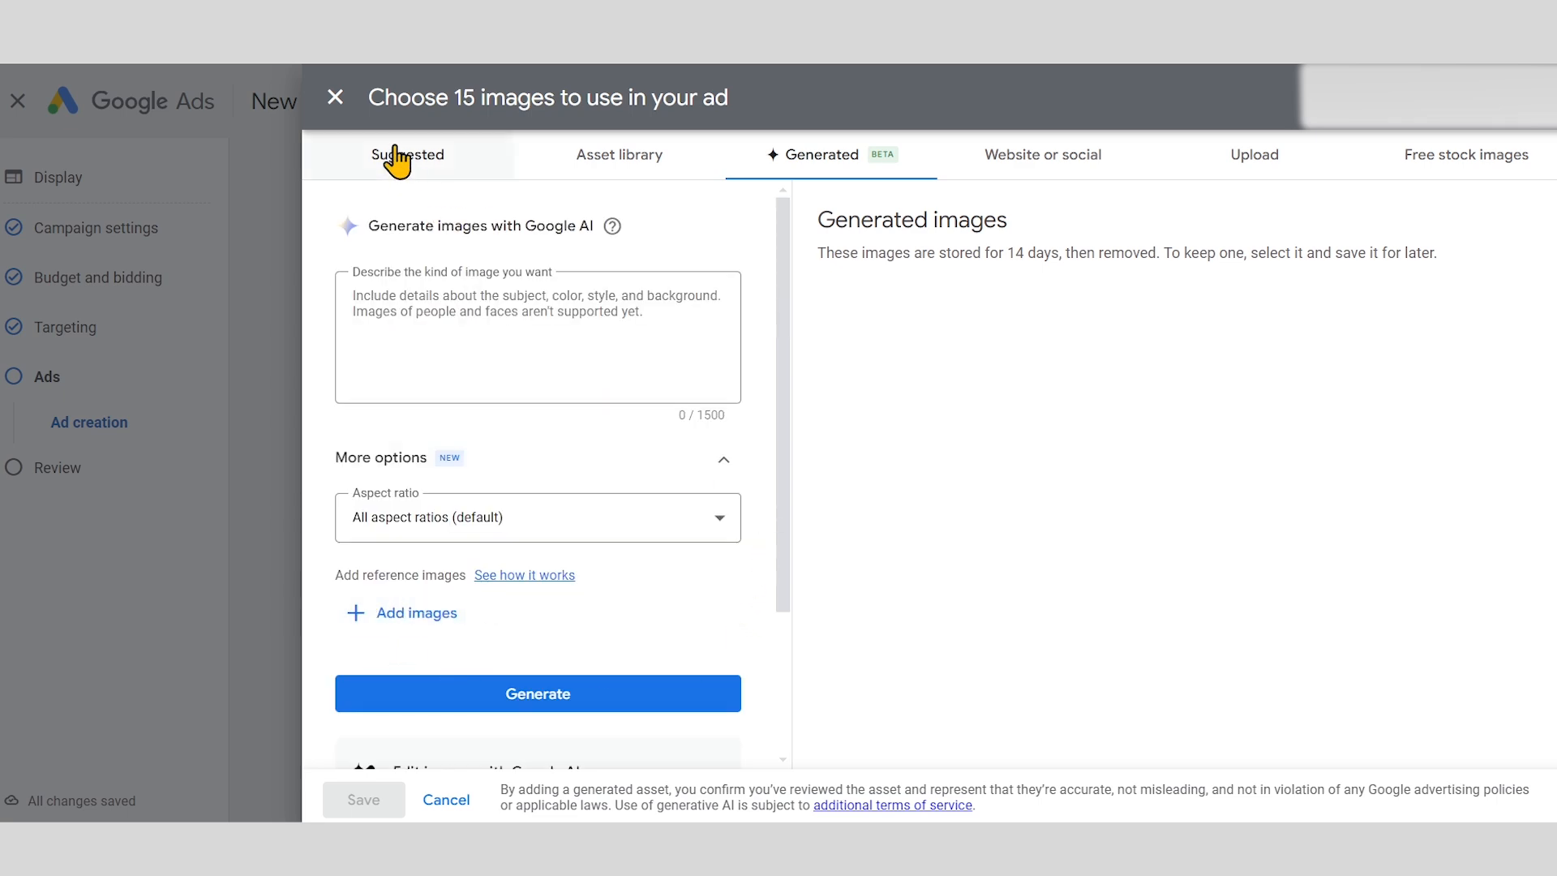
pyautogui.click(335, 97)
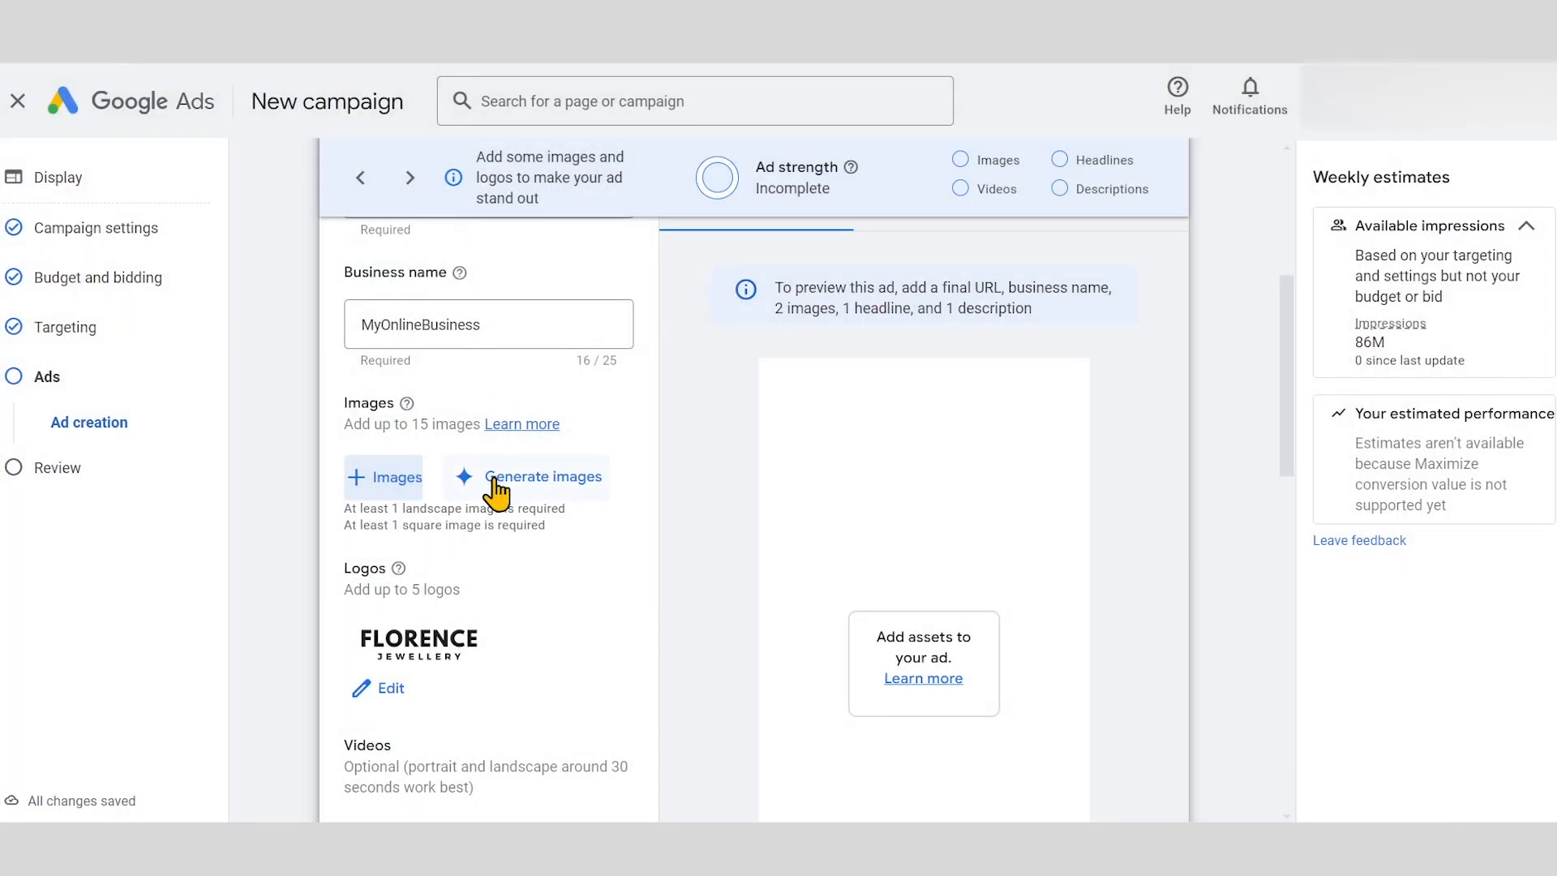
# Add four consecutive earring images from the asset library, starting with 288982-608_2, to the ad and save the selection
pyautogui.click(409, 483)
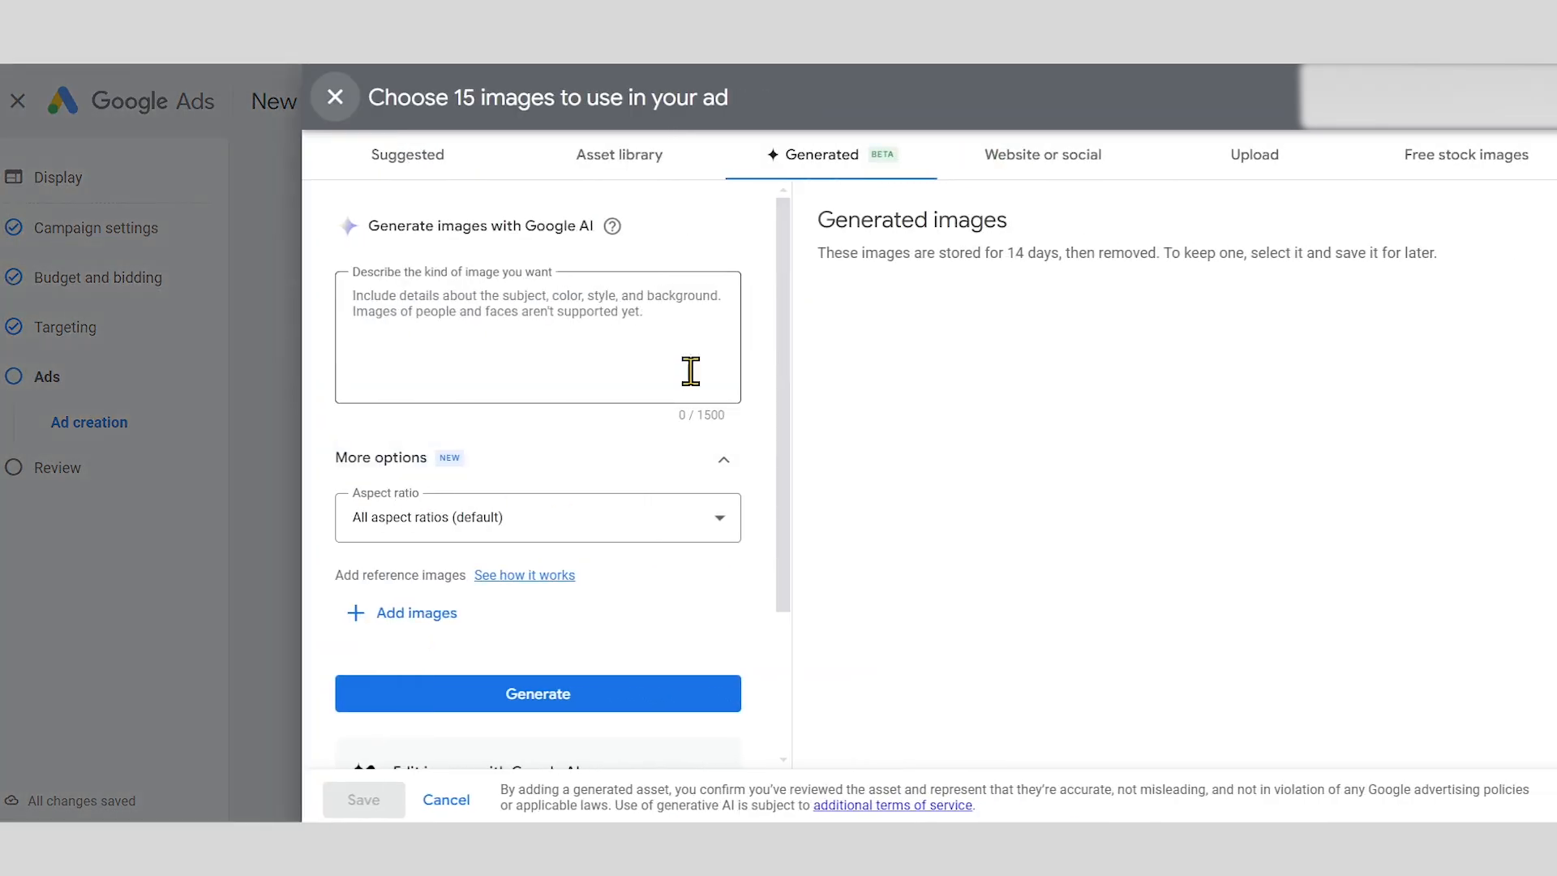
pyautogui.click(634, 151)
pyautogui.scroll(-5, 800, 482)
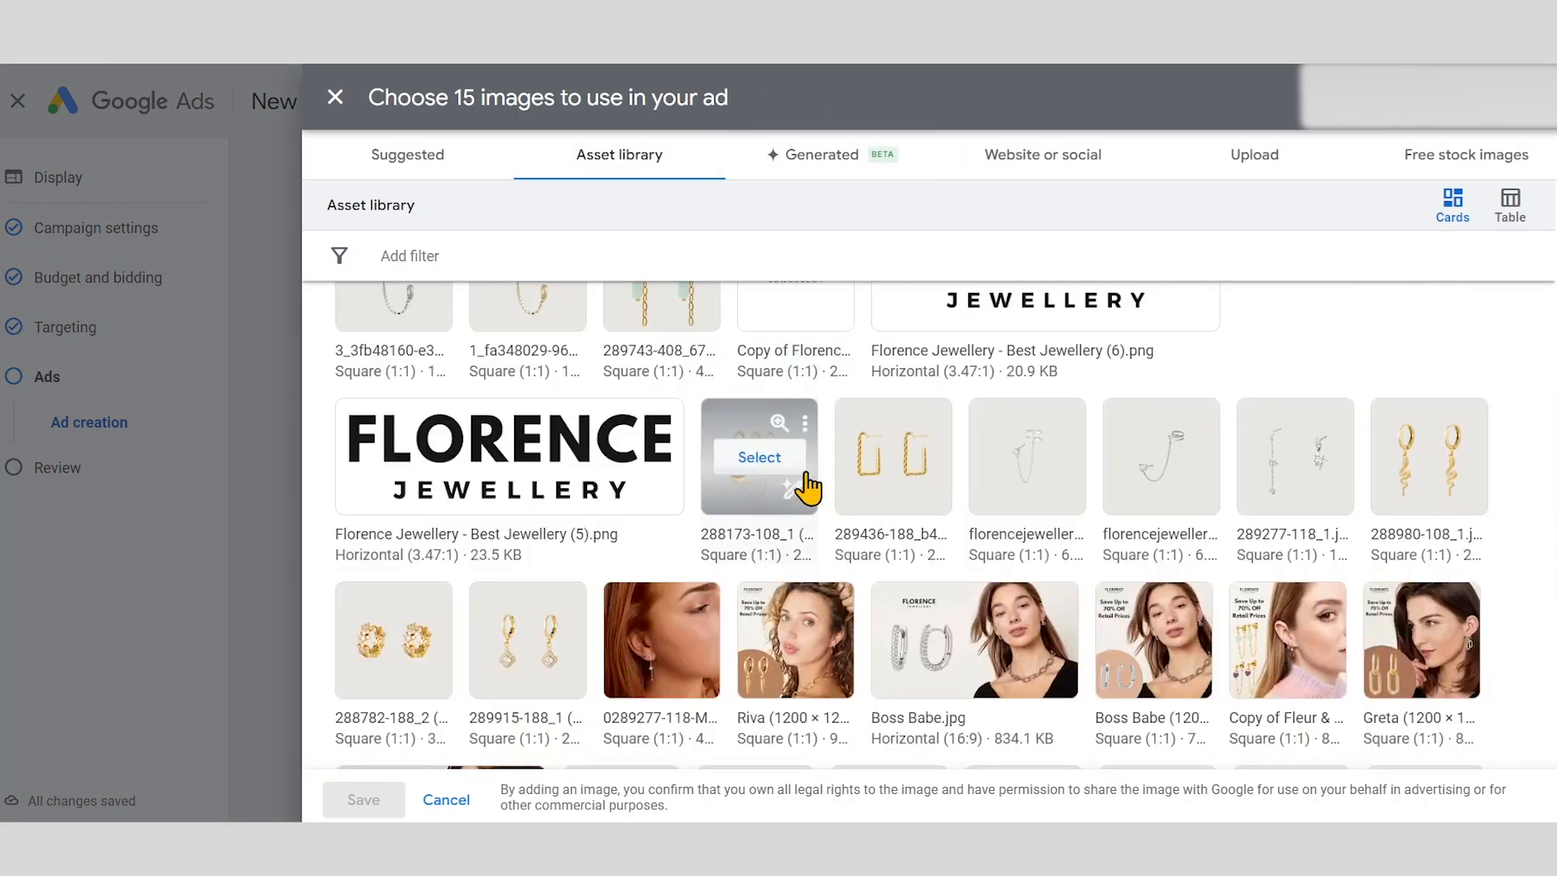
pyautogui.scroll(-3, 778, 527)
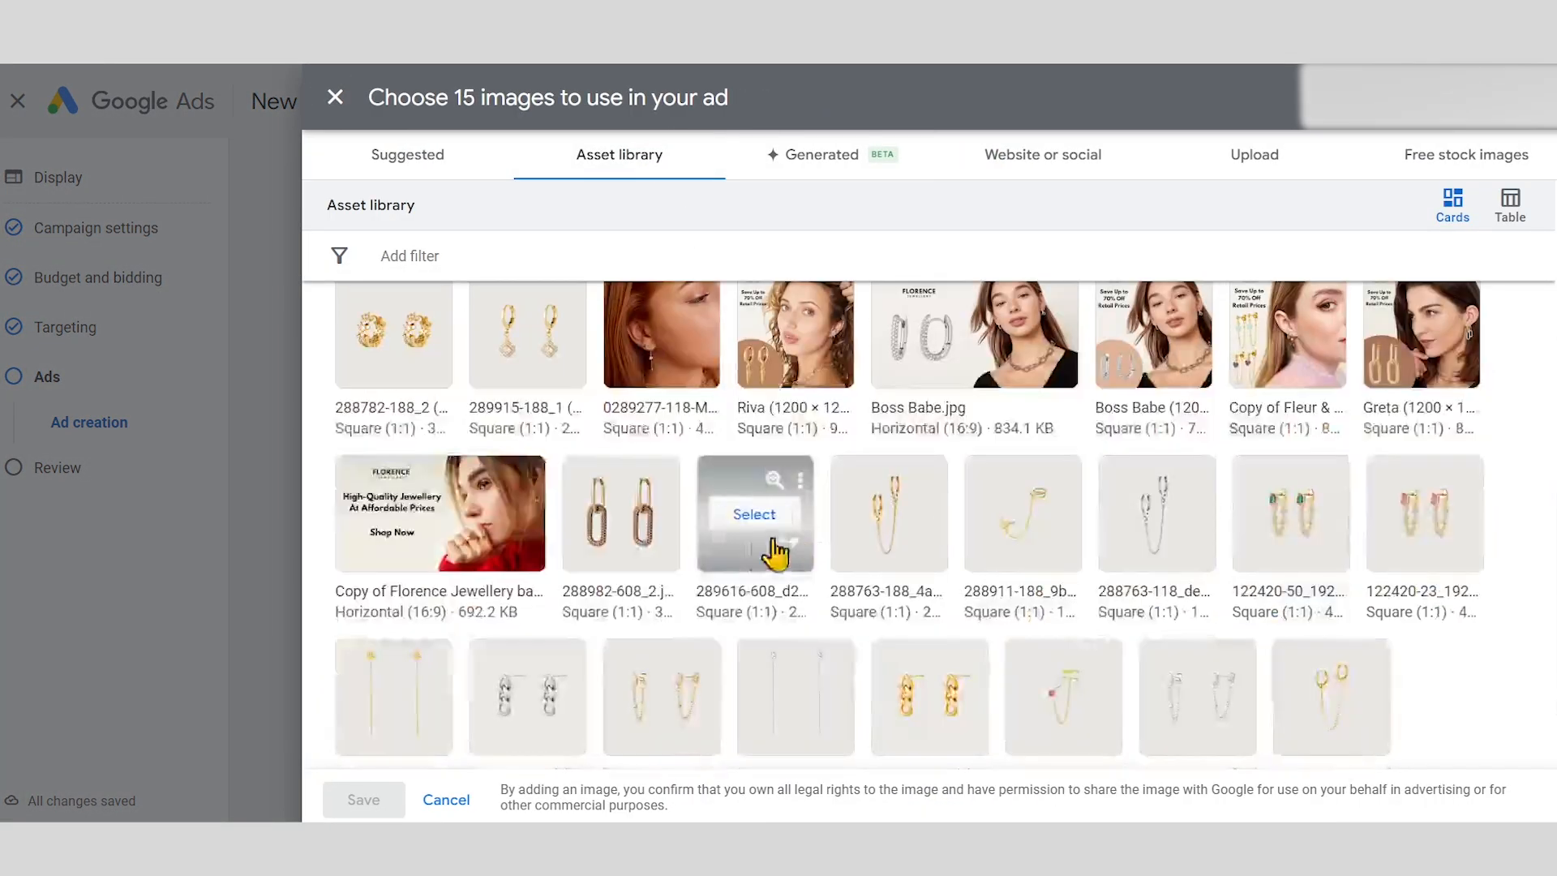
pyautogui.click(625, 491)
pyautogui.click(748, 489)
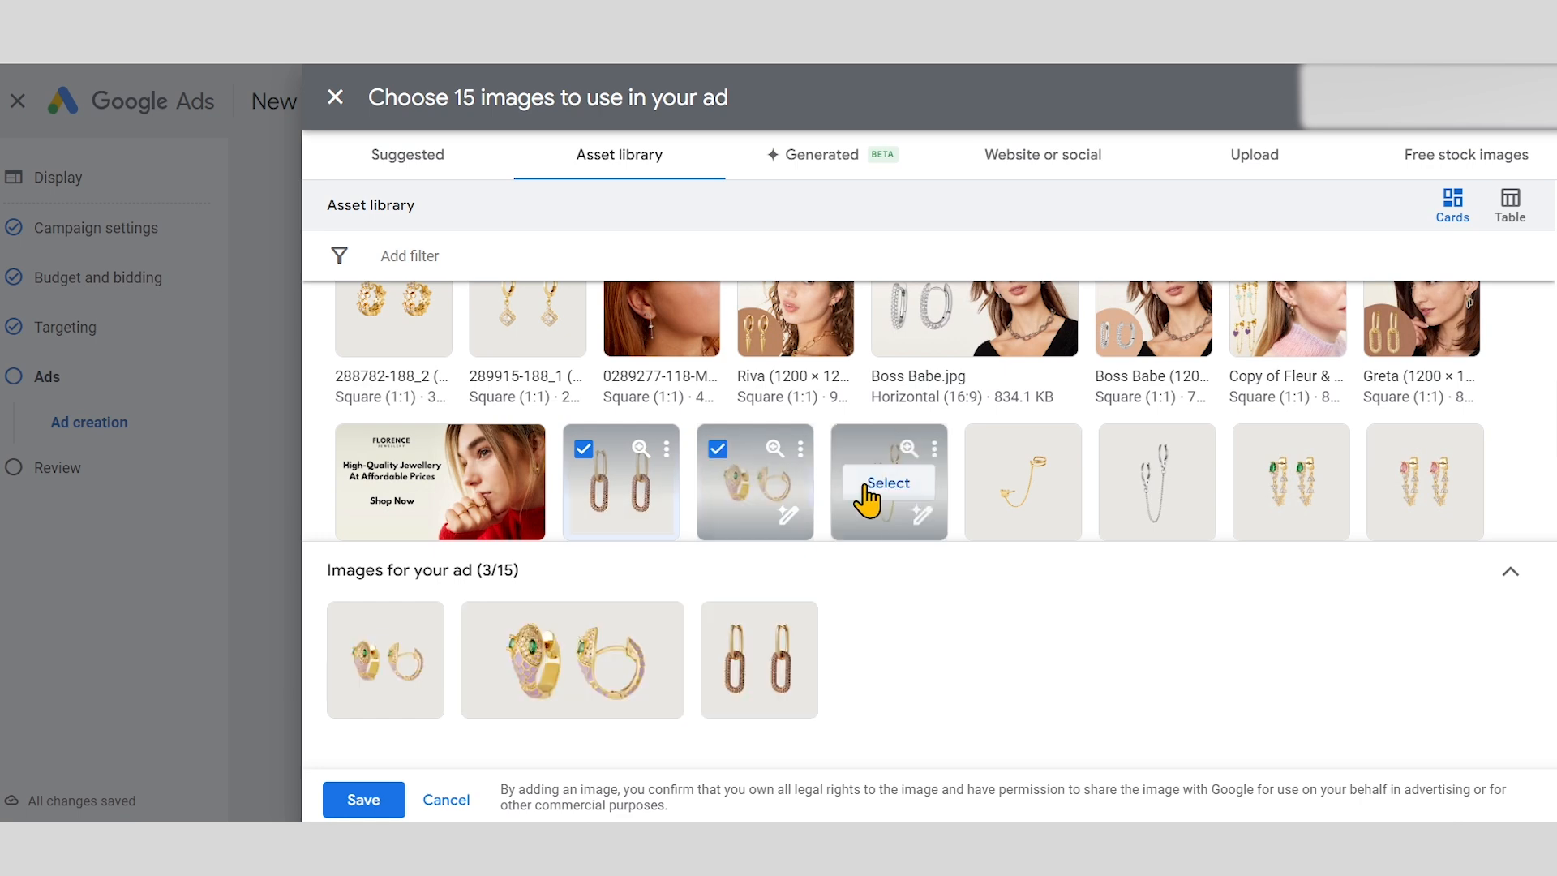
pyautogui.click(872, 491)
pyautogui.click(1018, 492)
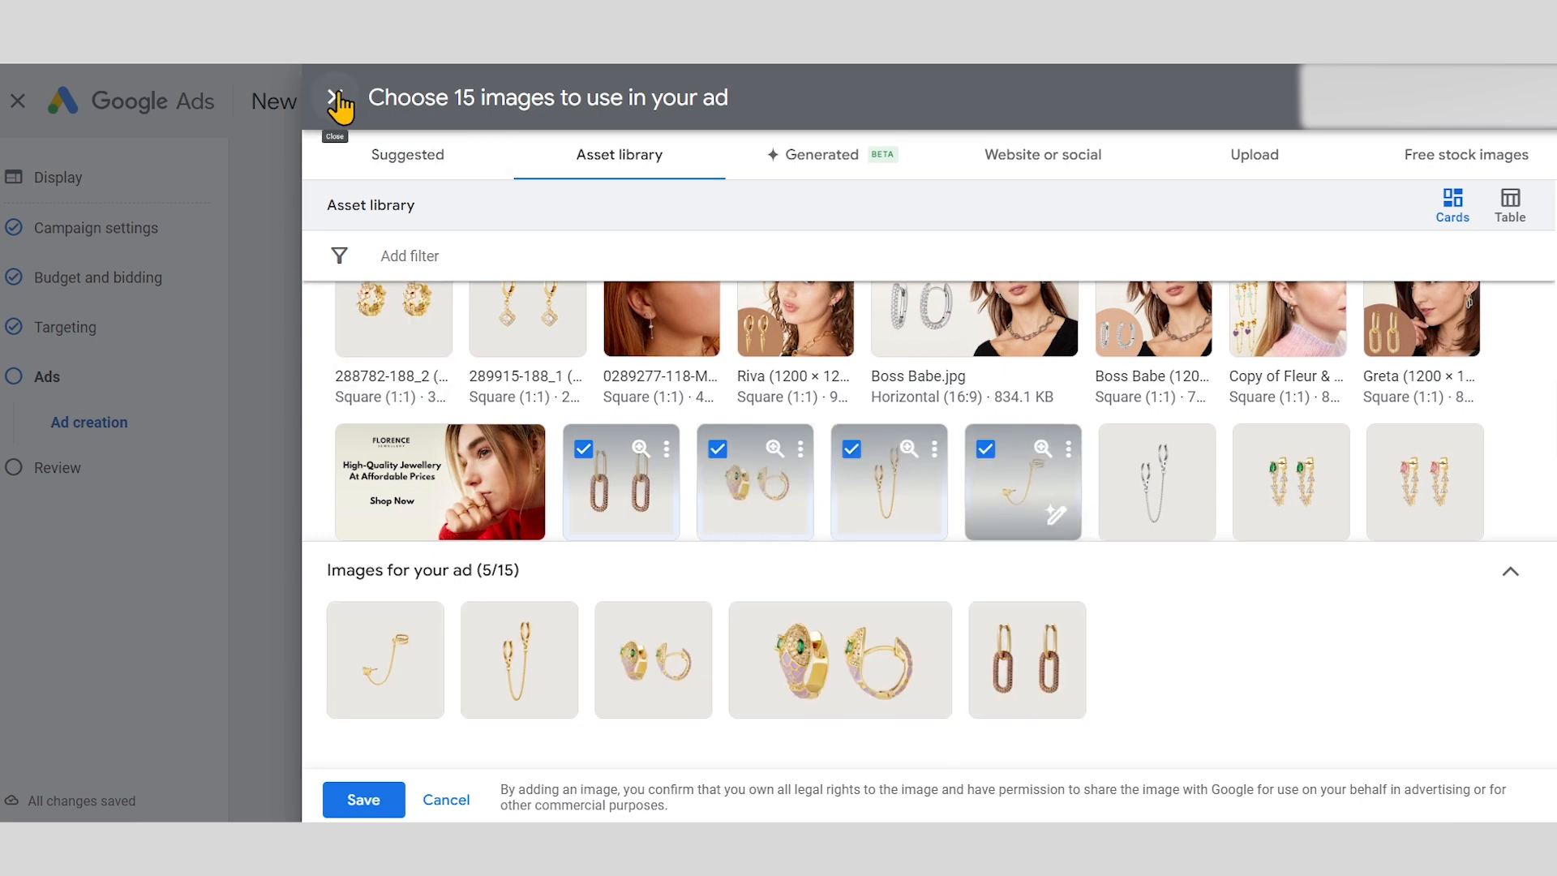
pyautogui.click(343, 803)
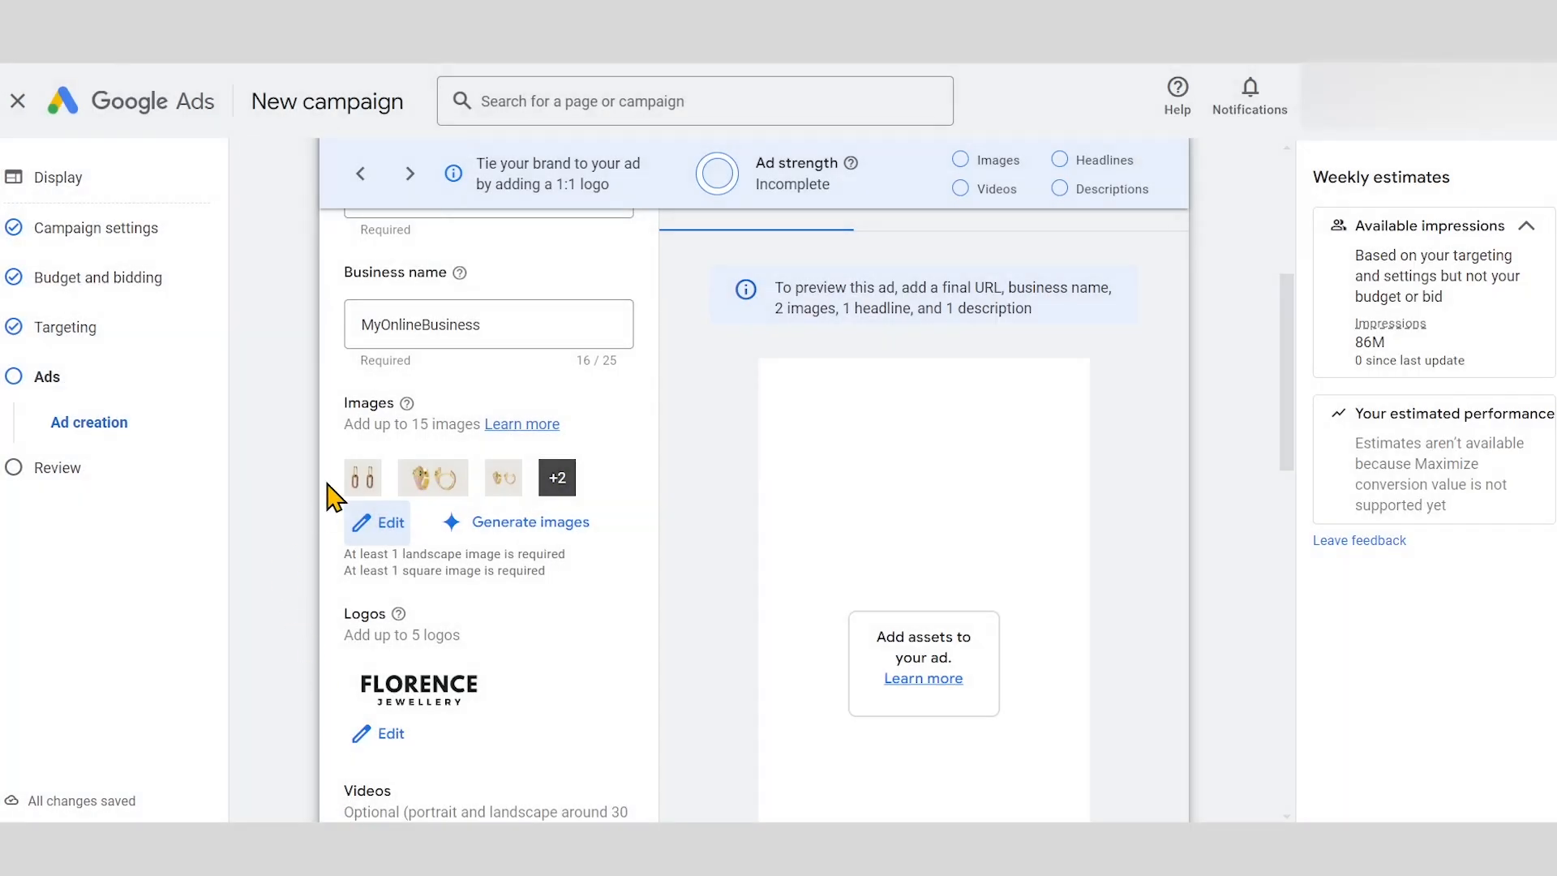
# Add the square Florence Jewellery logo from the asset library to the ad's logos and check the image size guidelines
pyautogui.scroll(-1, 317, 574)
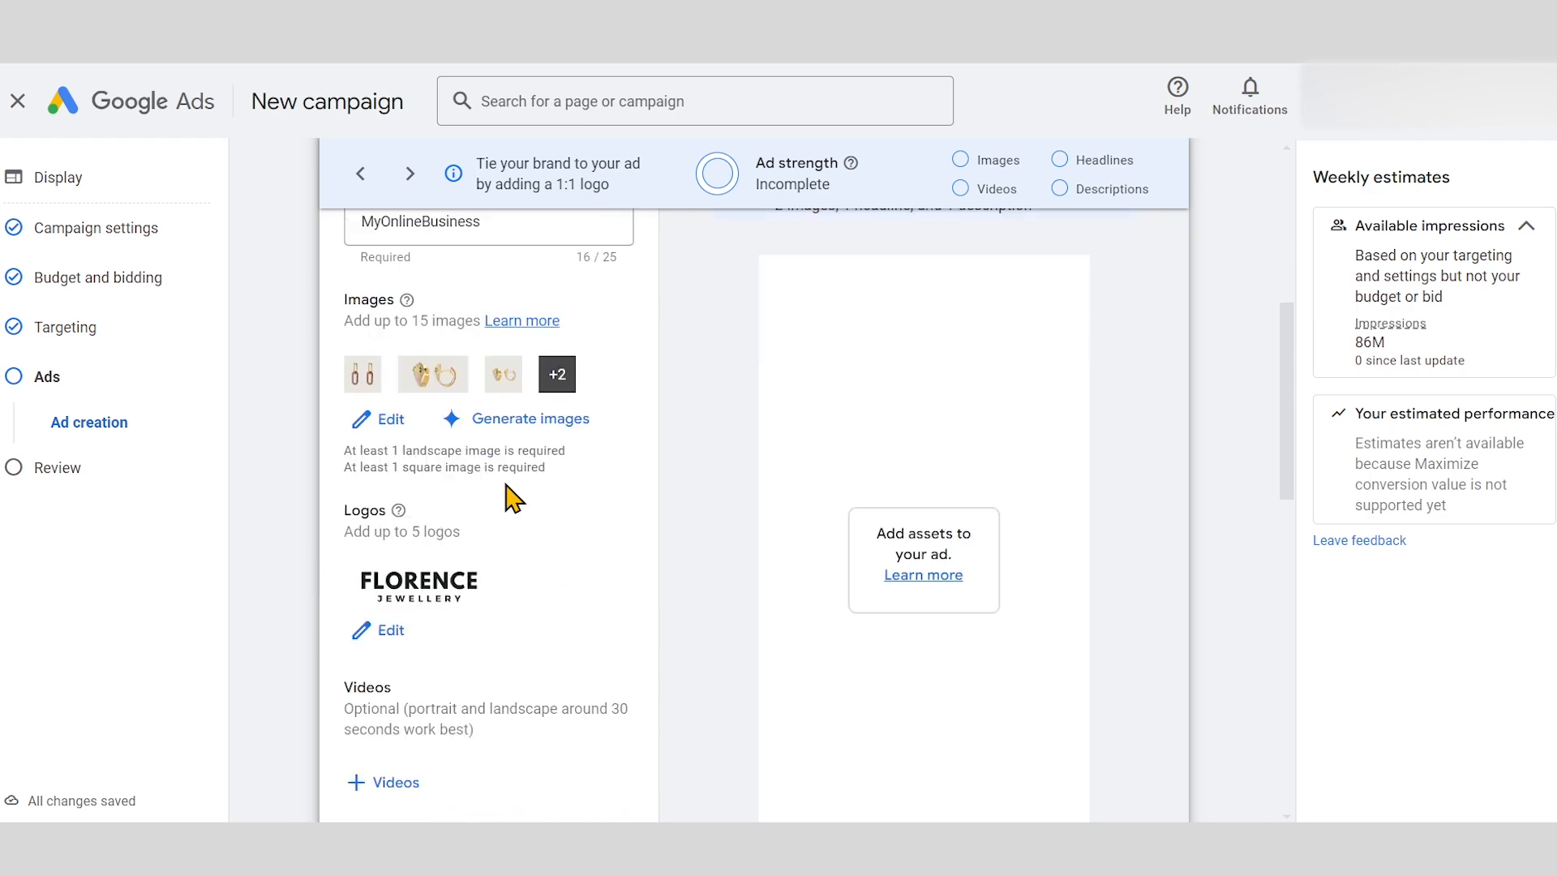
pyautogui.click(391, 631)
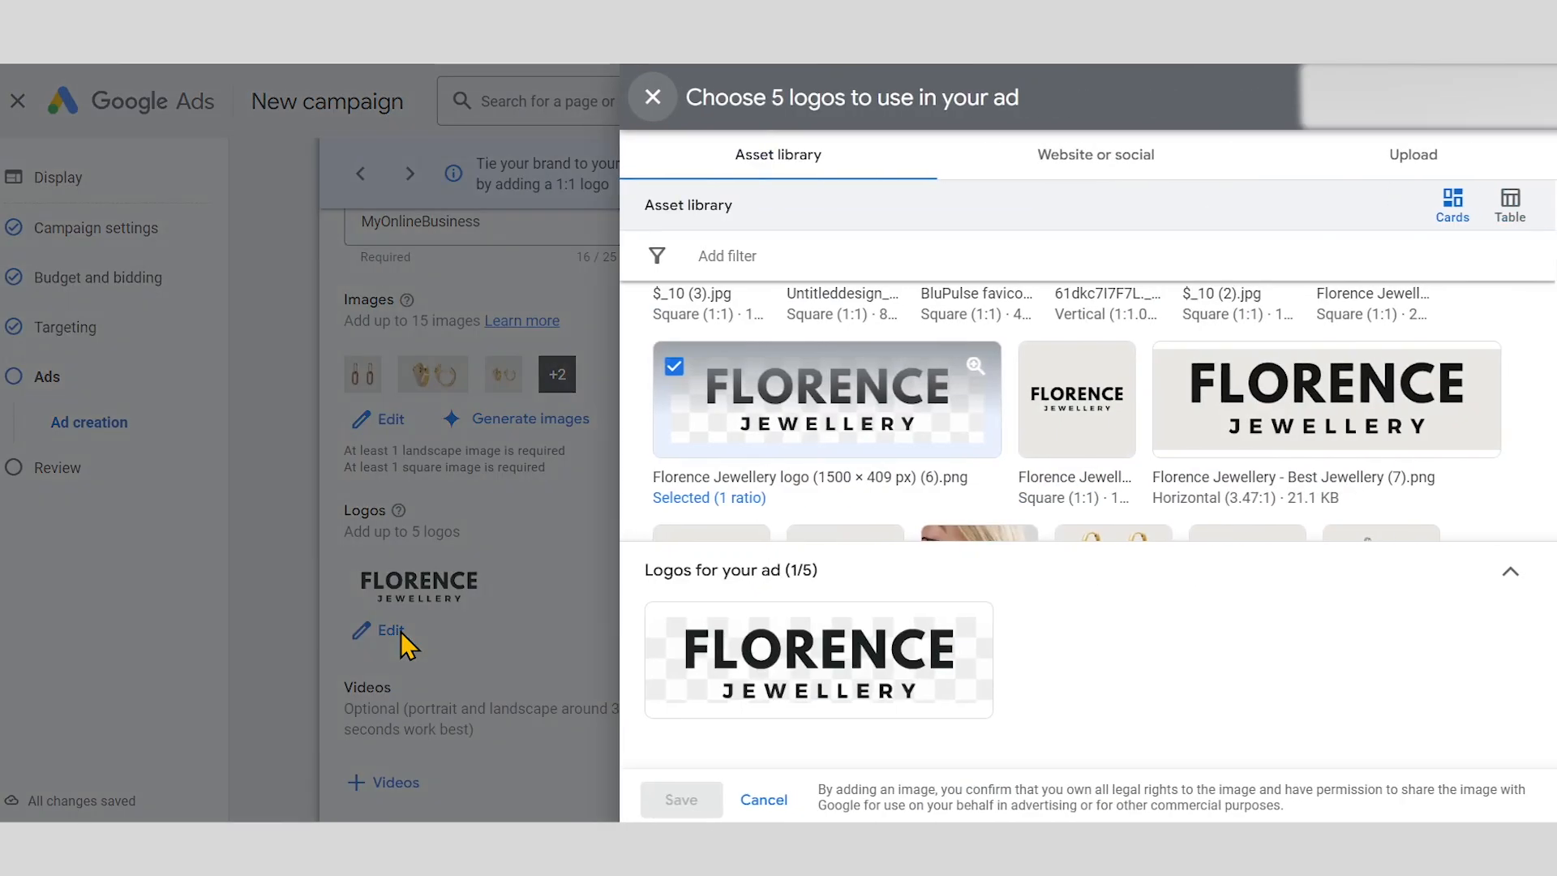
pyautogui.click(1043, 371)
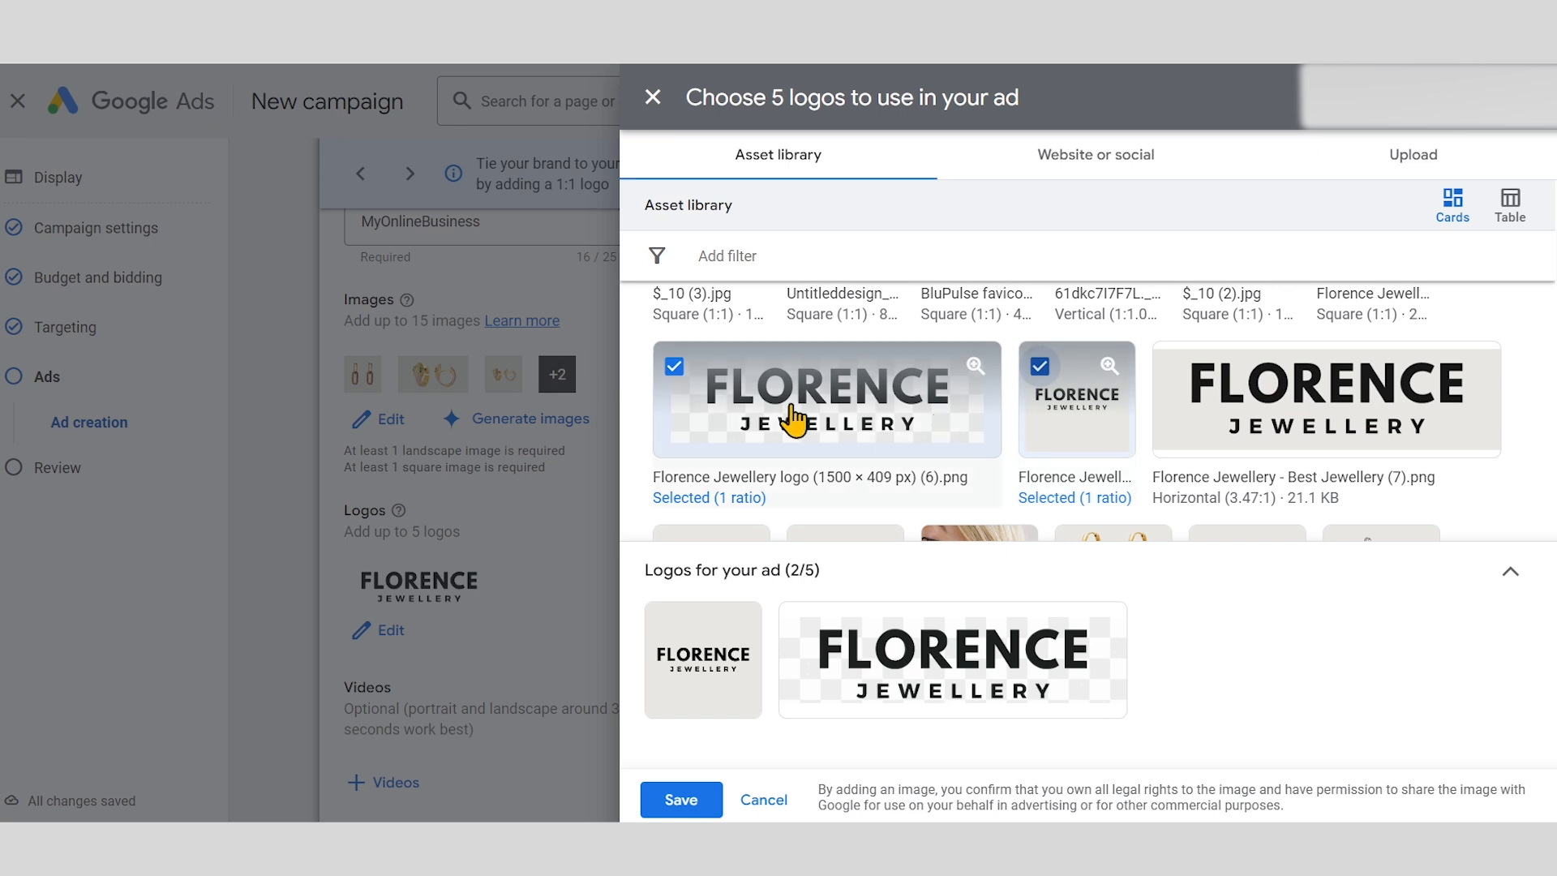
pyautogui.click(528, 530)
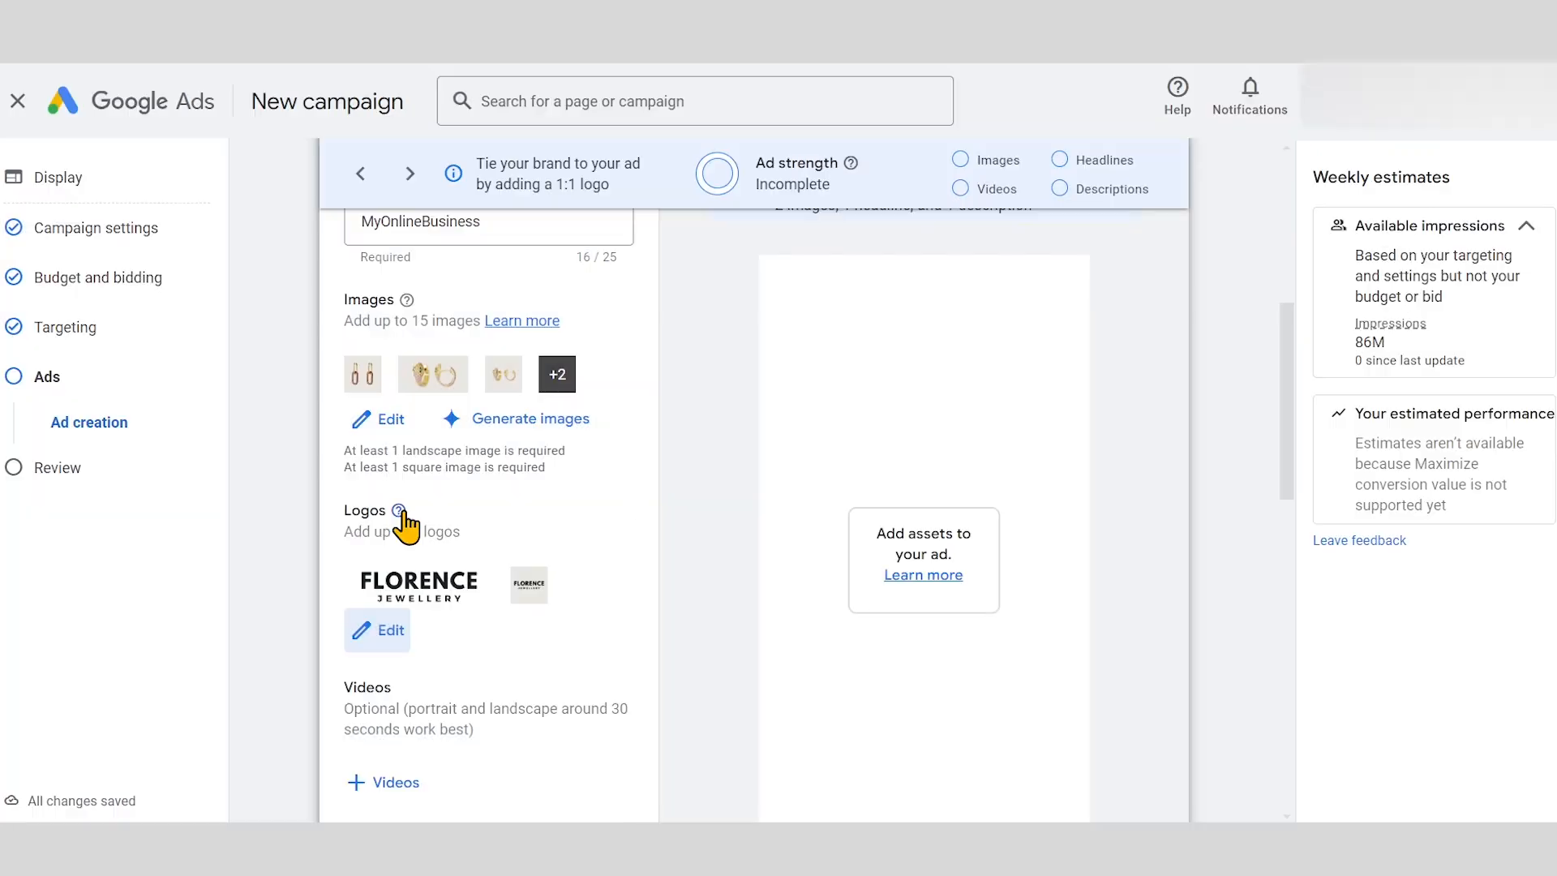
pyautogui.moveTo(400, 513)
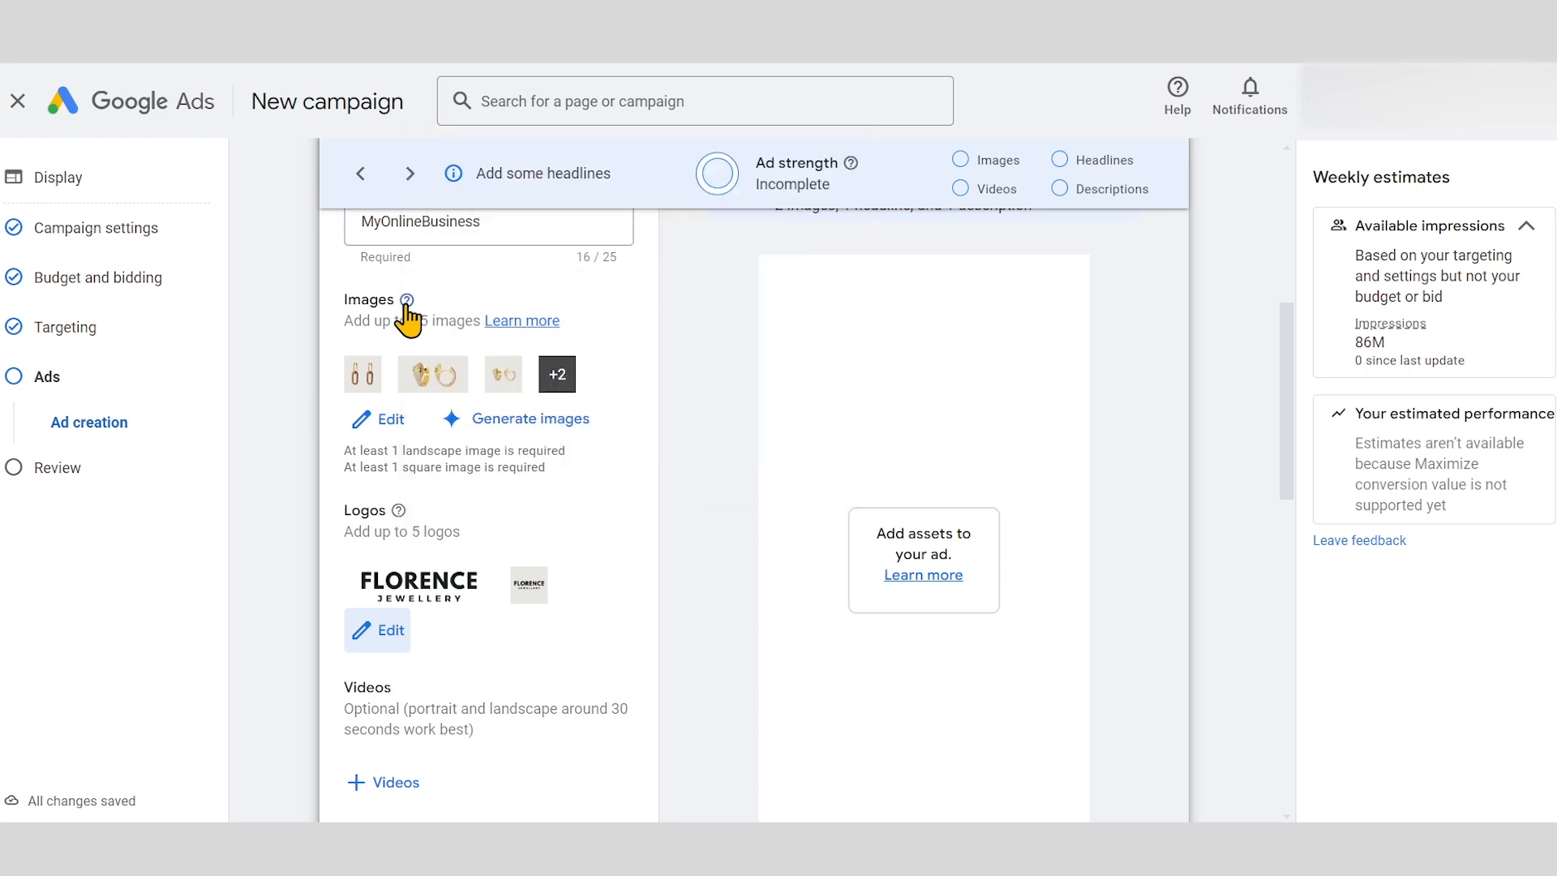
pyautogui.moveTo(406, 300)
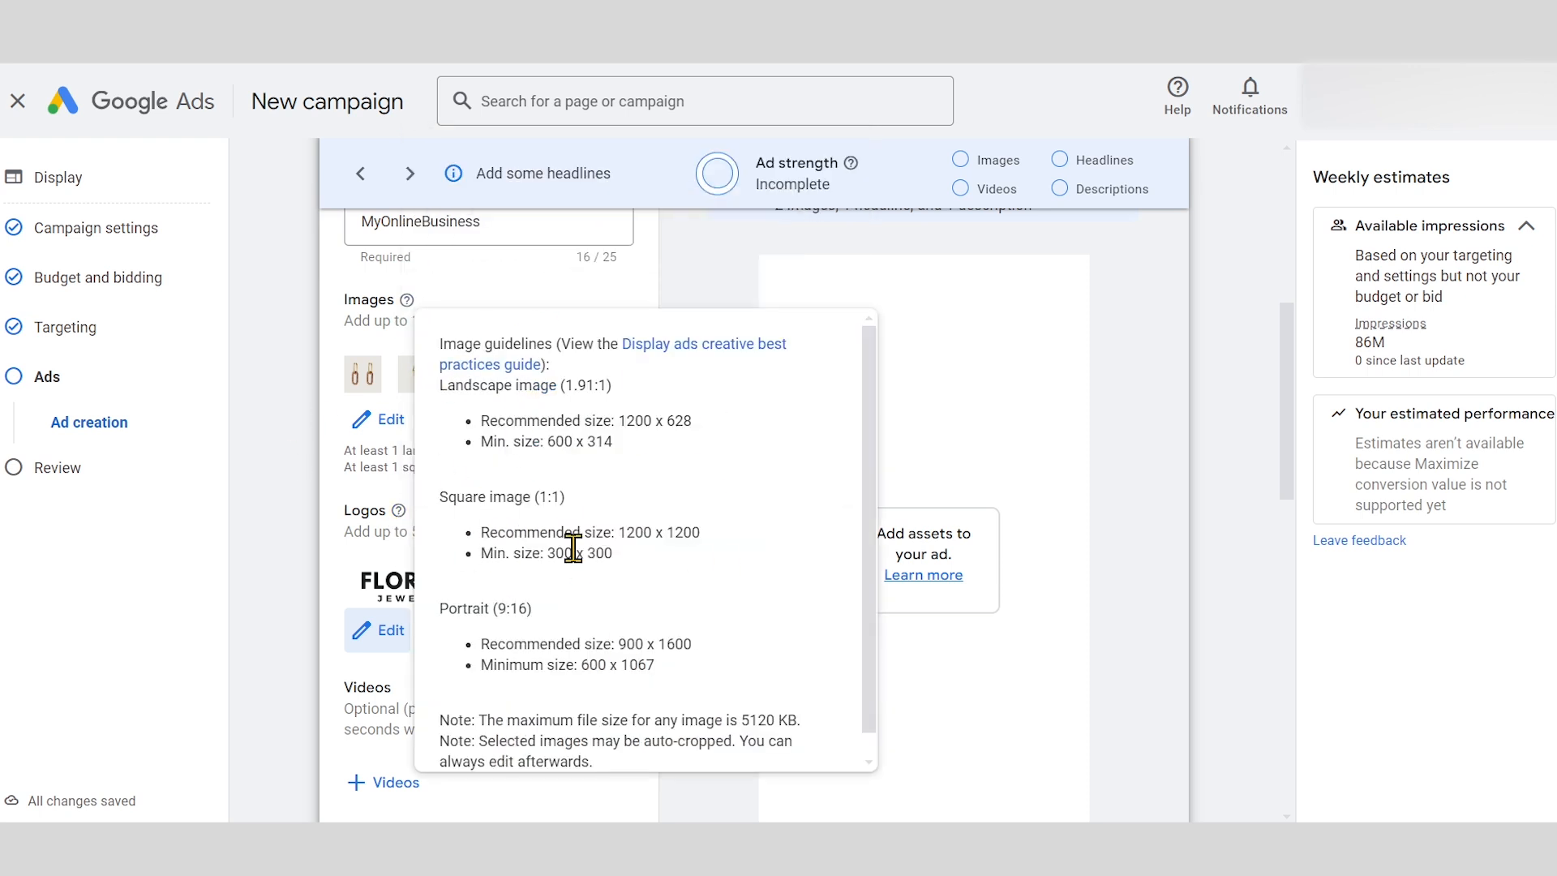
# Add the 26.0-second Señorita Hematite and 25.9-second Beautiful & Unique videos from the asset library to the ad
pyautogui.scroll(-4, 267, 454)
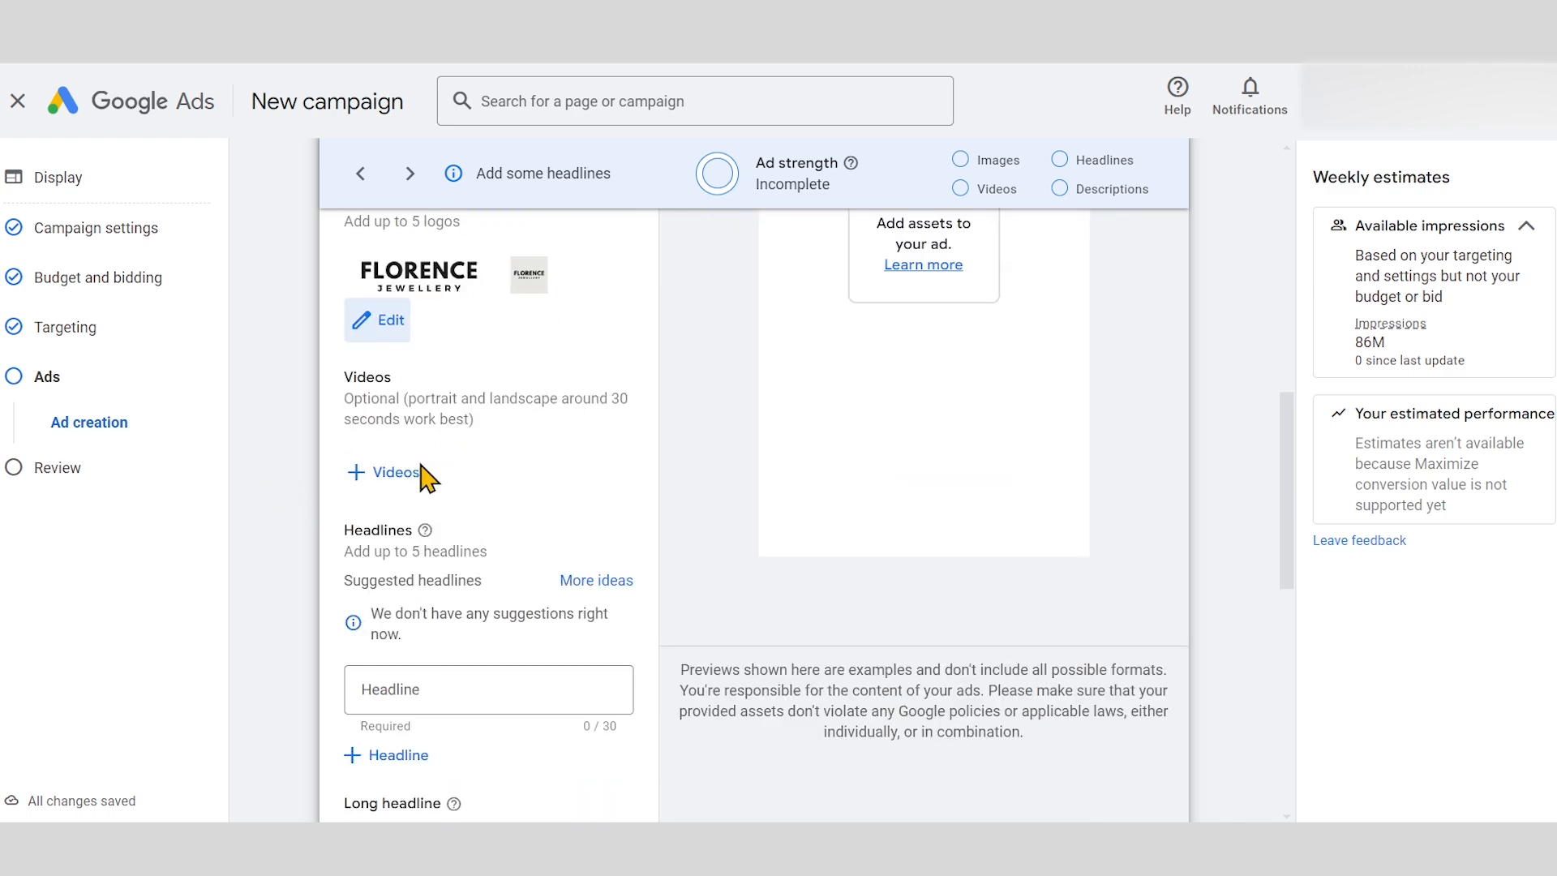
pyautogui.click(414, 473)
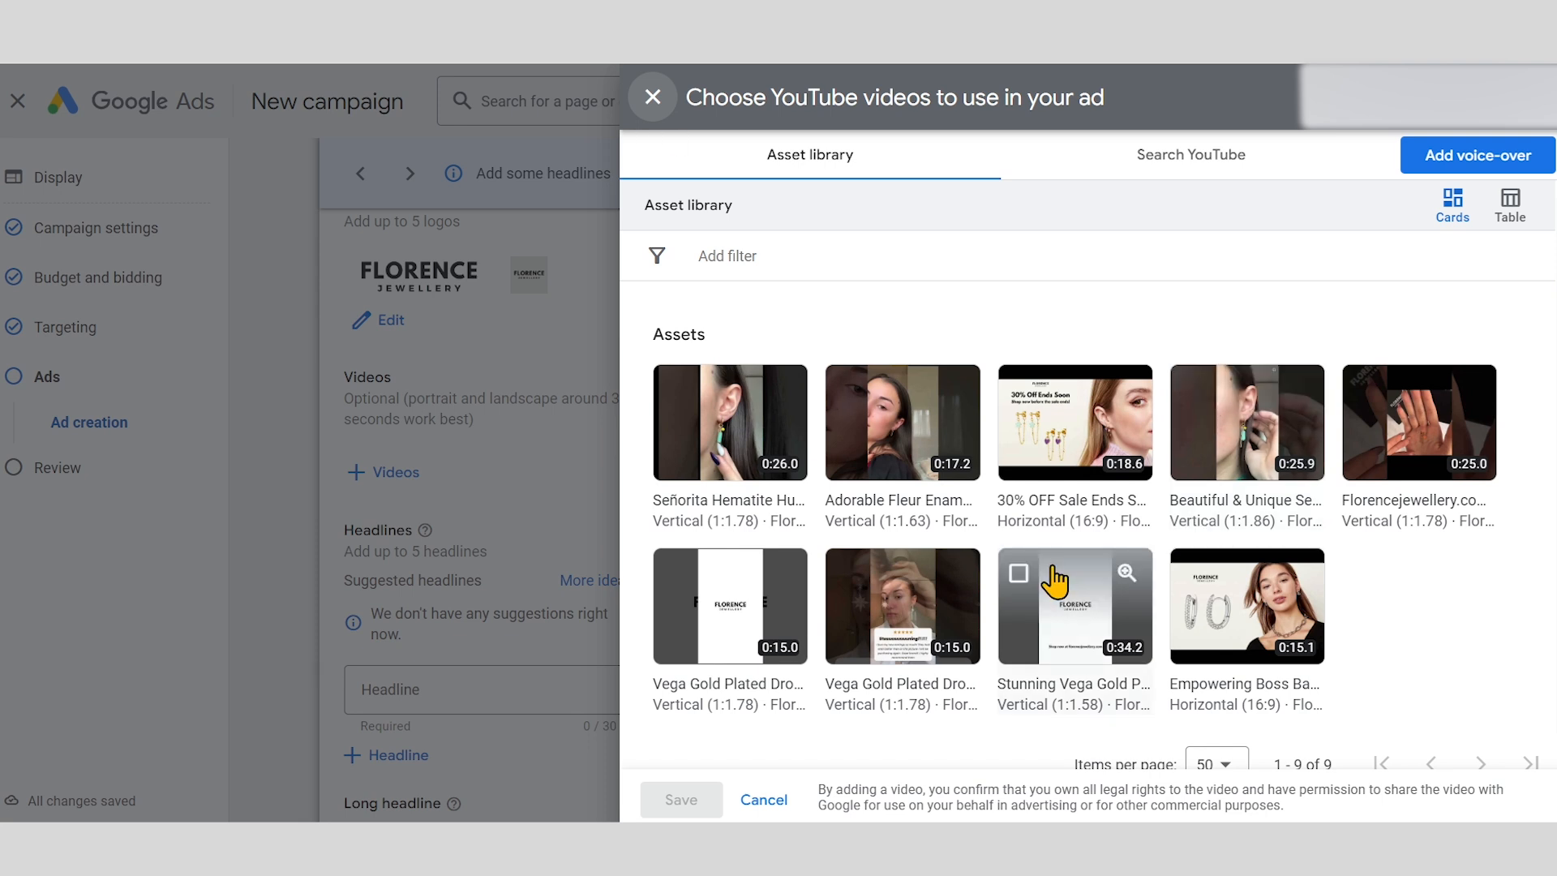
pyautogui.click(1217, 162)
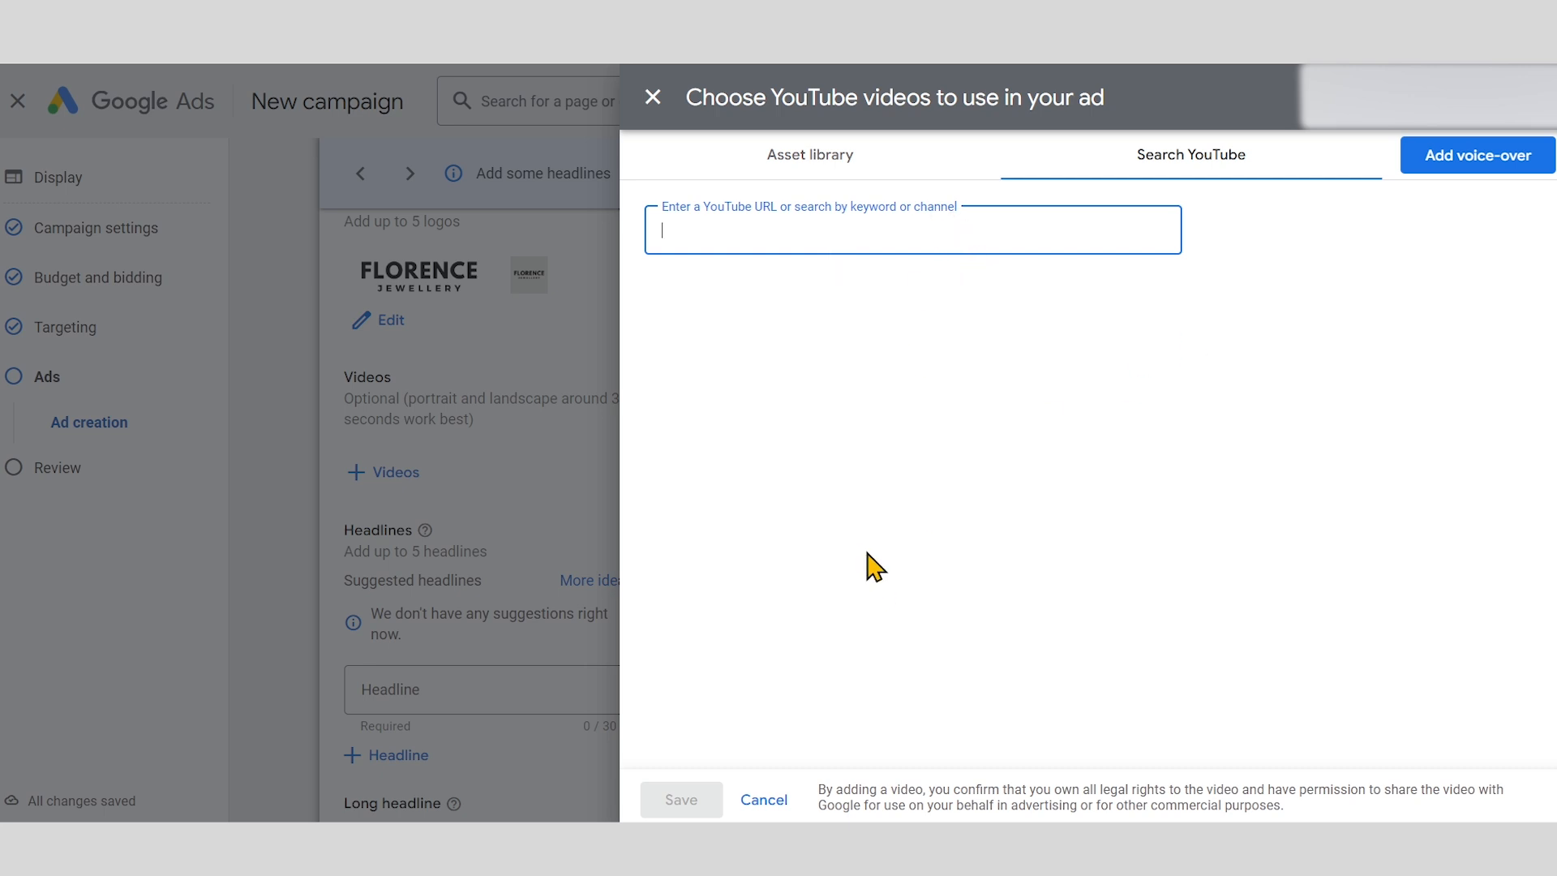
pyautogui.click(889, 180)
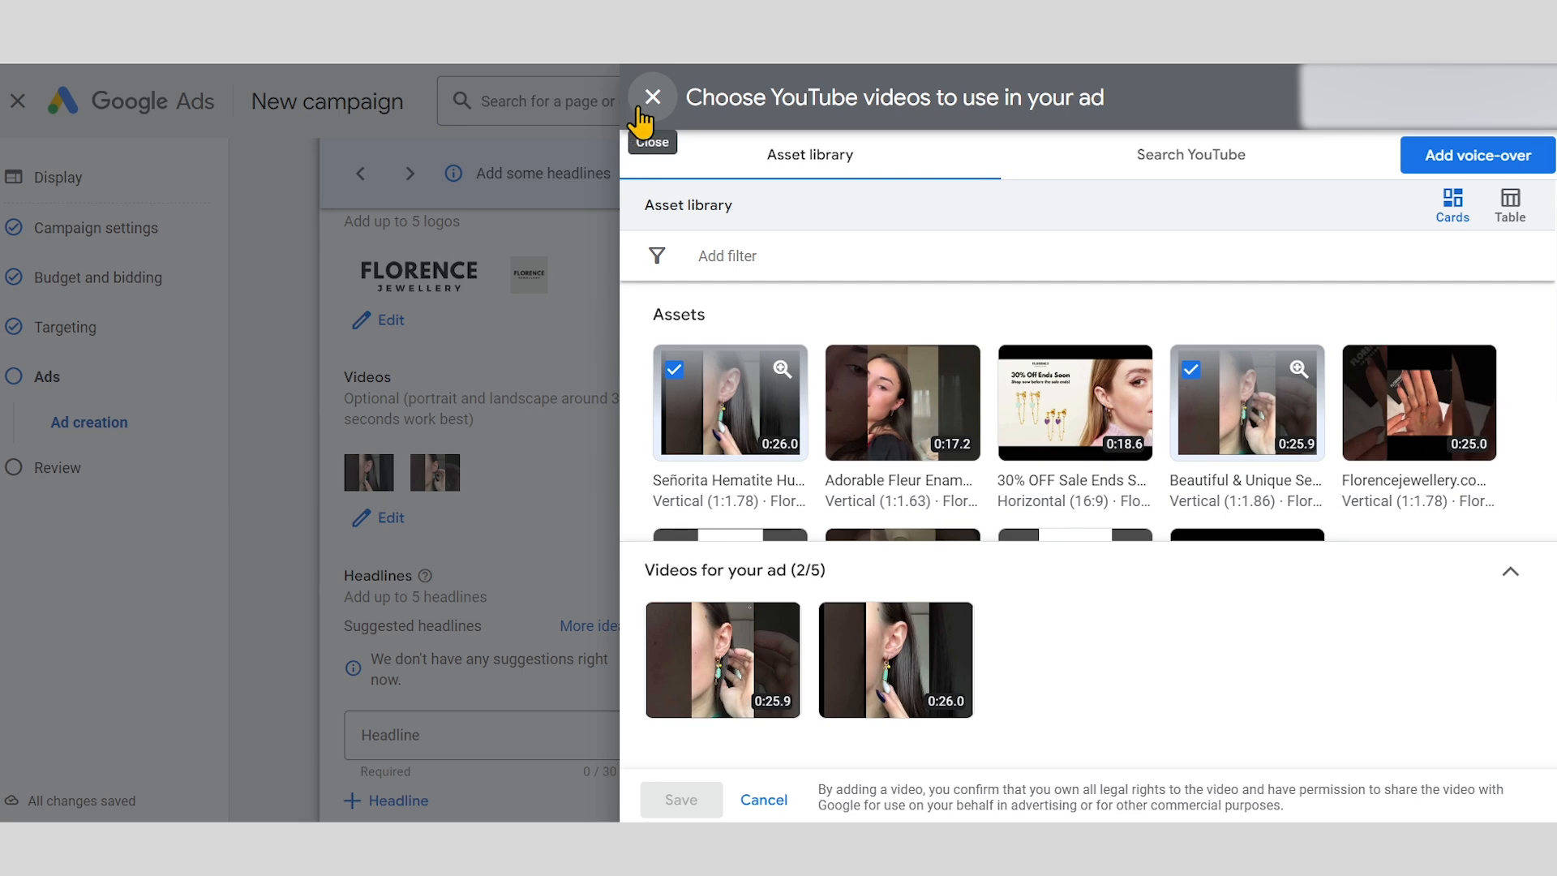
pyautogui.click(653, 97)
# Check the suggested headline ideas from recent assets and close them without choosing any
pyautogui.scroll(-3, 254, 505)
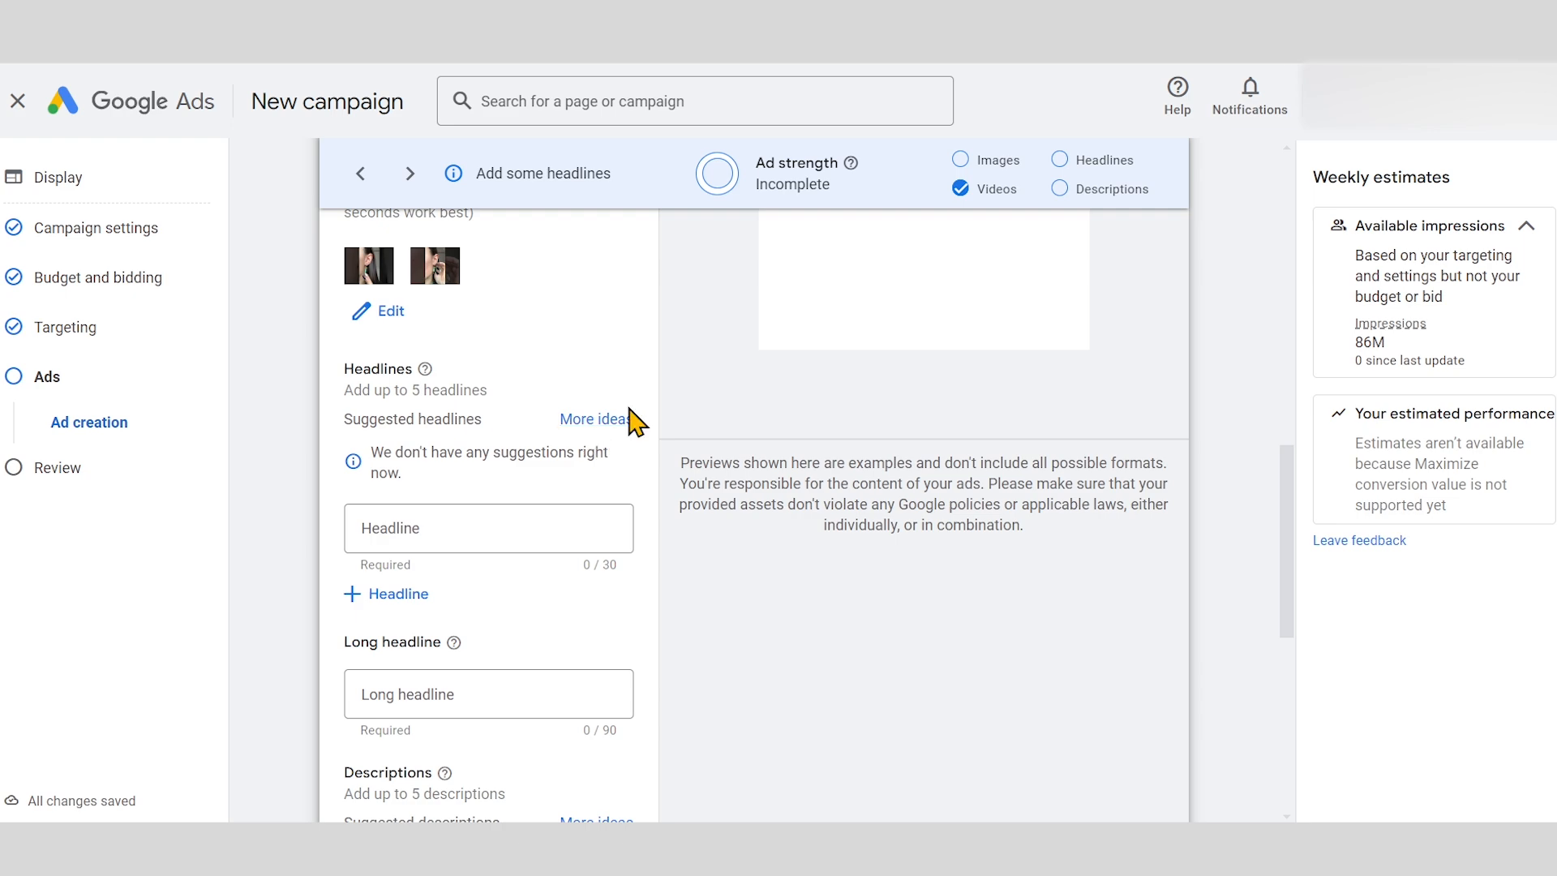
pyautogui.click(606, 419)
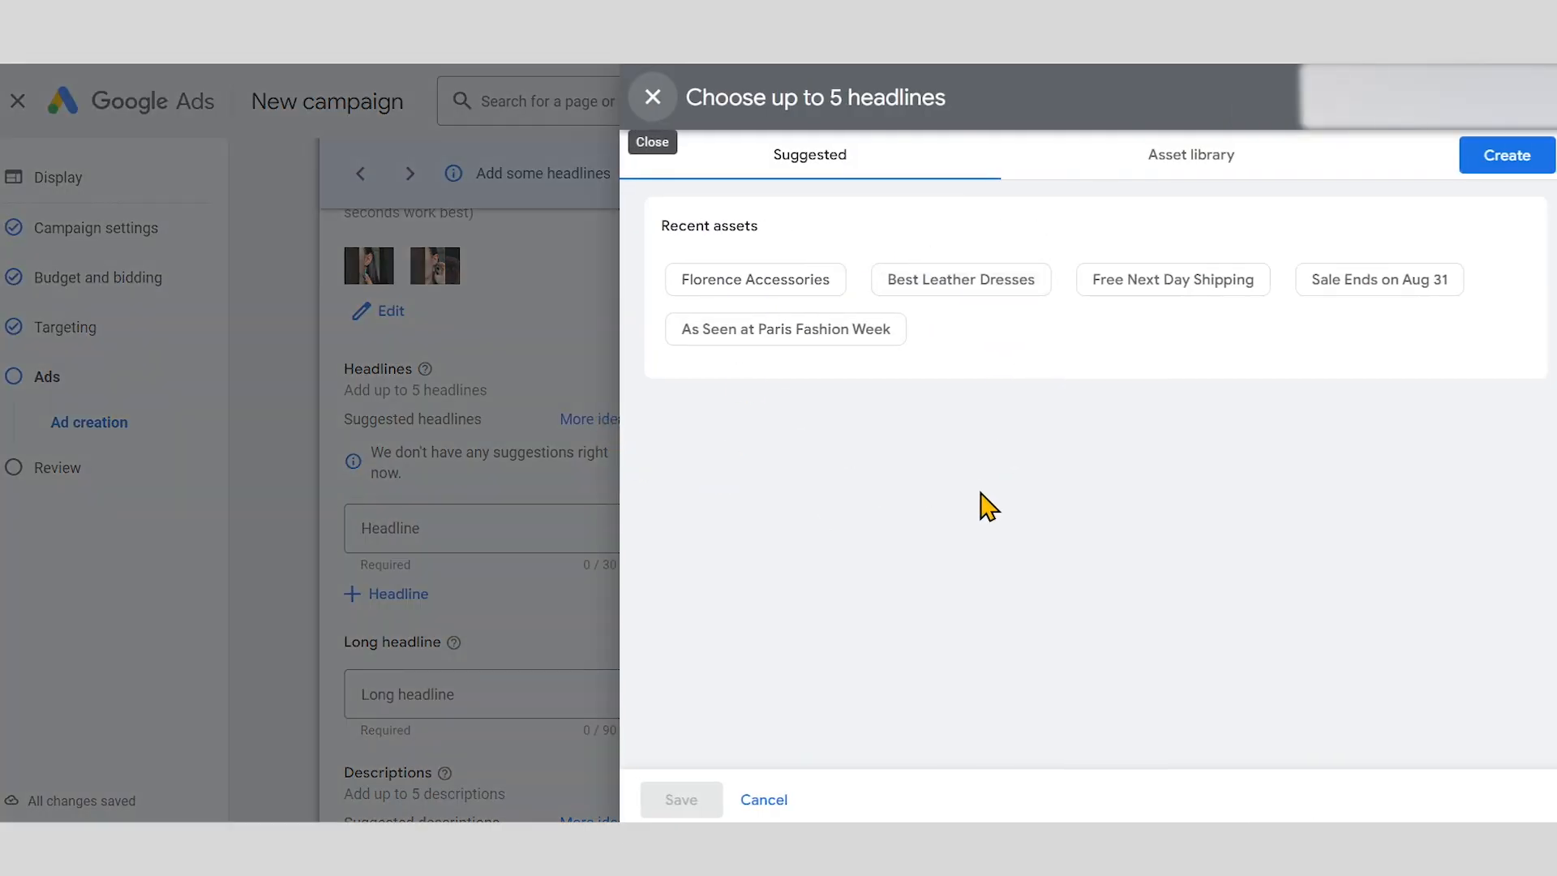
pyautogui.click(444, 351)
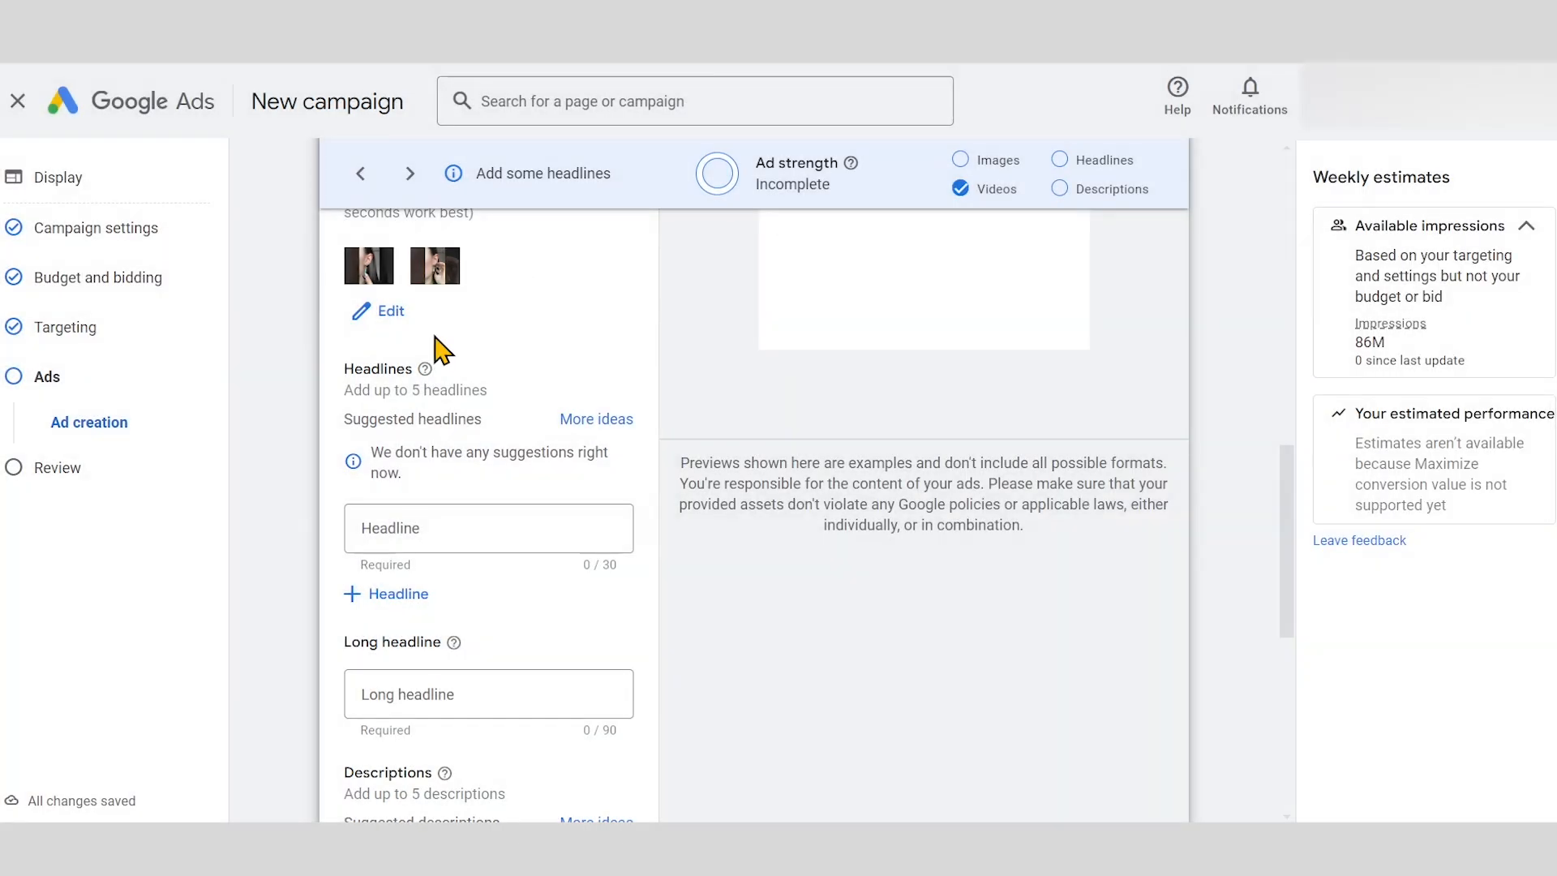
# Add four more headline fields to the ad so that five headlines can be entered
pyautogui.scroll(-1, 296, 495)
pyautogui.click(334, 490)
pyautogui.click(358, 566)
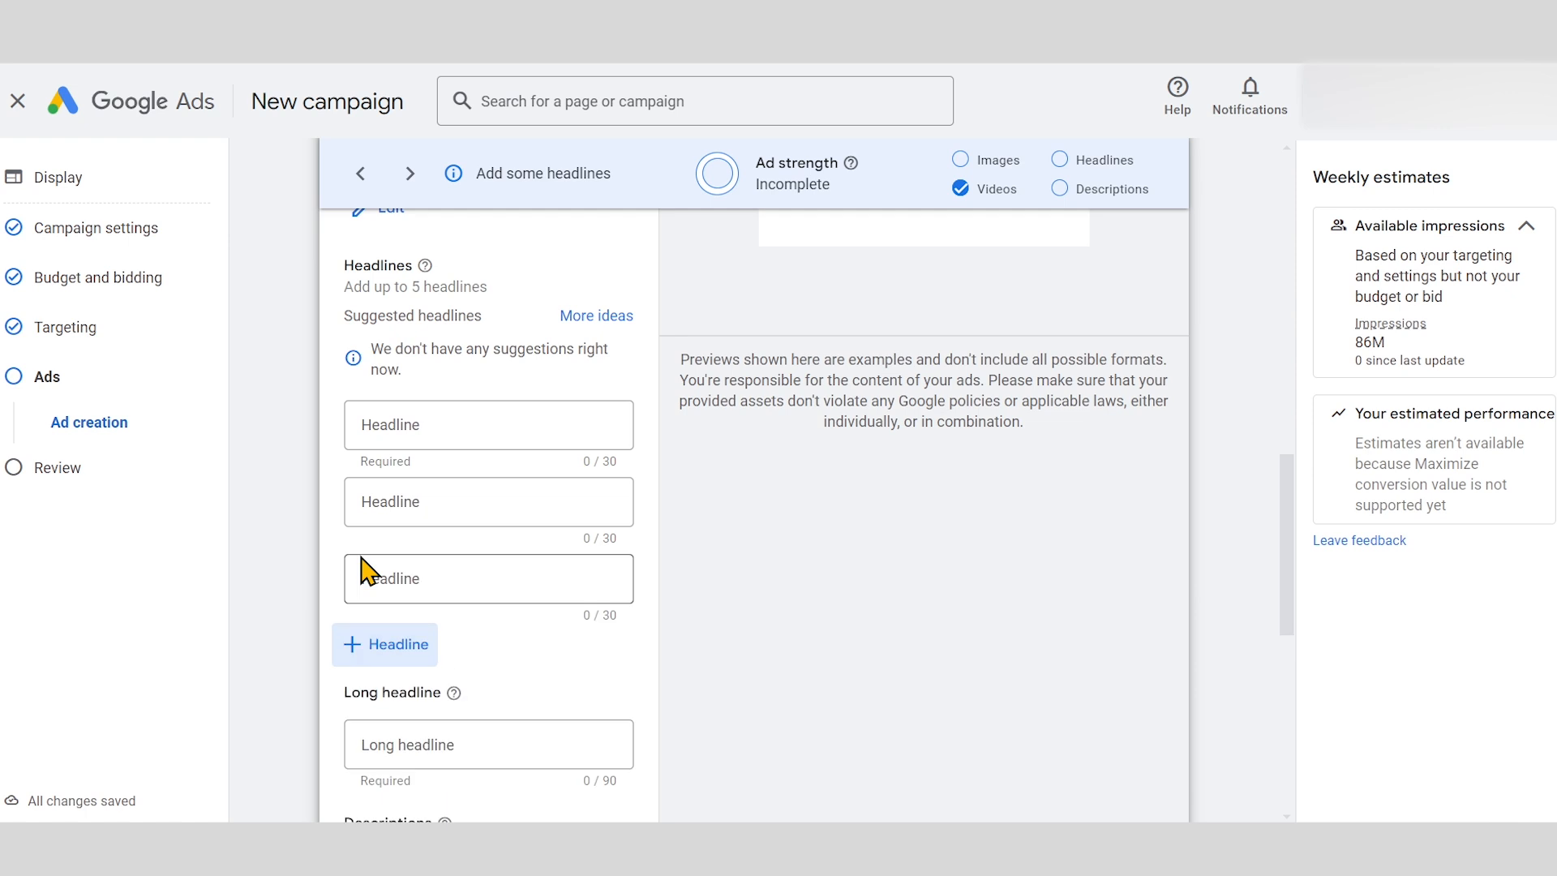
pyautogui.click(373, 646)
pyautogui.click(374, 722)
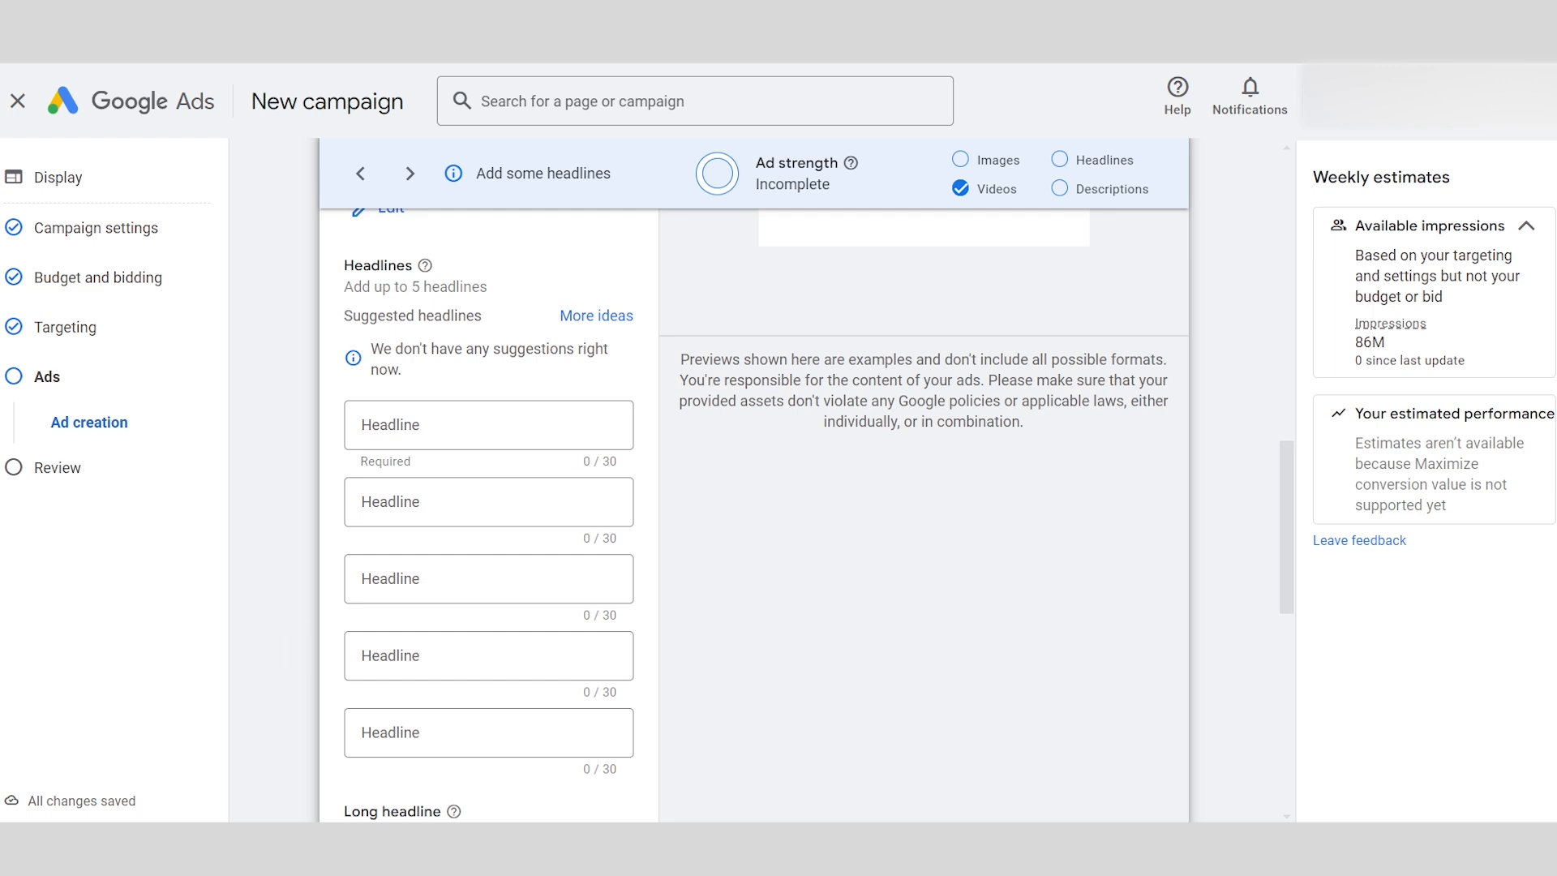
# Enter "Sale Ends on Sept 31" and "Save 10% With Code SAVE10" as the first two headlines
pyautogui.click(550, 416)
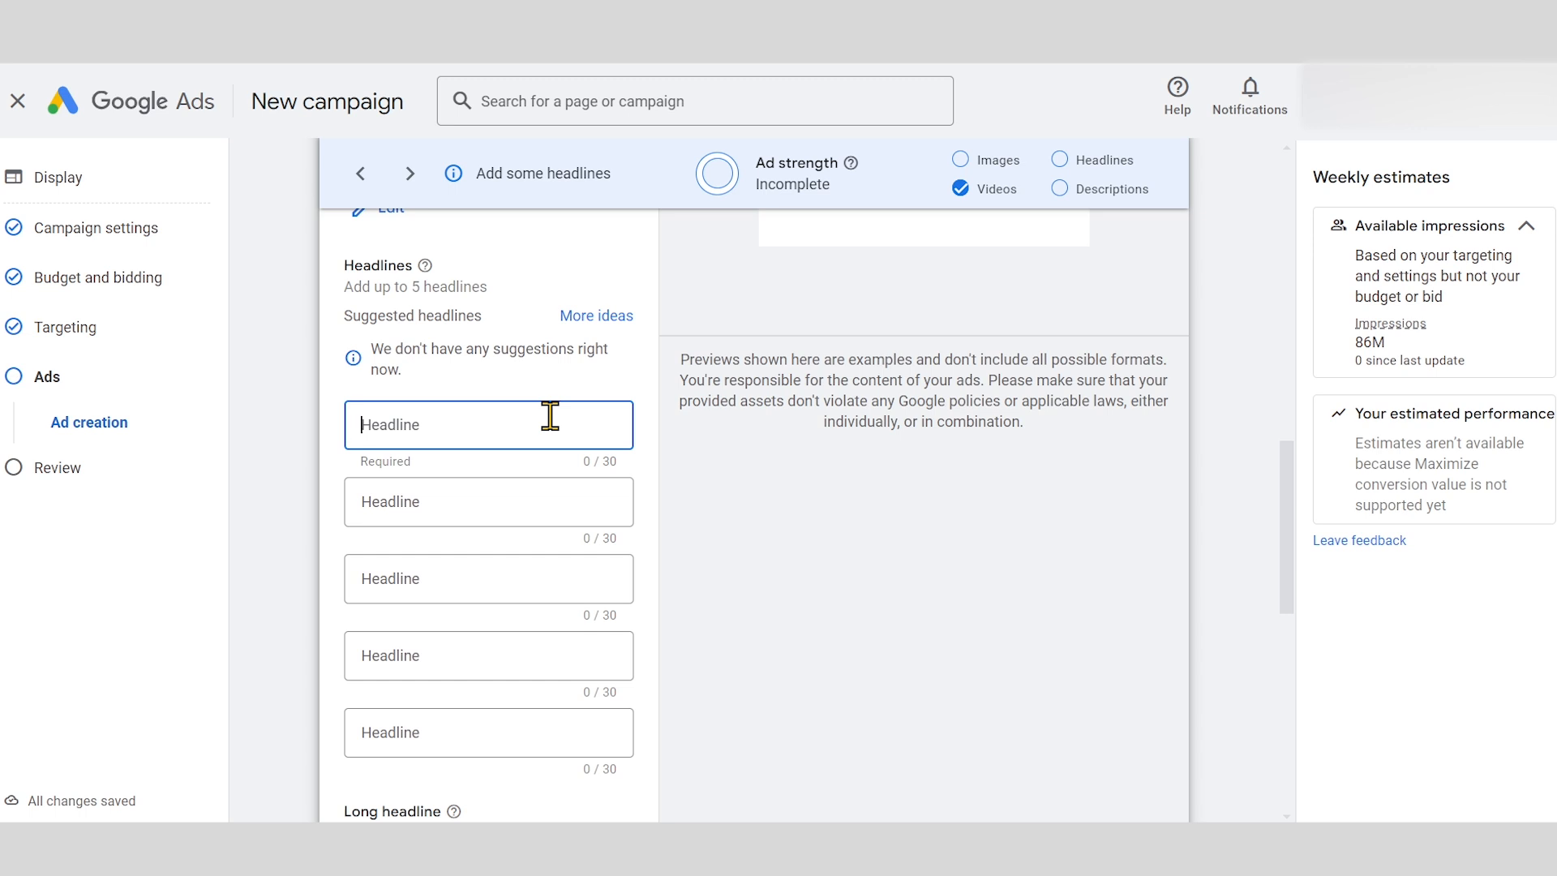
pyautogui.write('Sale Ends on Sept 31')
pyautogui.click(494, 497)
pyautogui.write('Save 10% With Code SAVE10')
# Fill the remaining three headlines with "Look and Feel Like $1M", "Love It or Get Your Money Back" and "Lowest Price Guaranteed"
pyautogui.press('Tab')
pyautogui.write('Look and Feel Like $1M')
pyautogui.press('Tab')
pyautogui.write('Love It or Get Your Money Back')
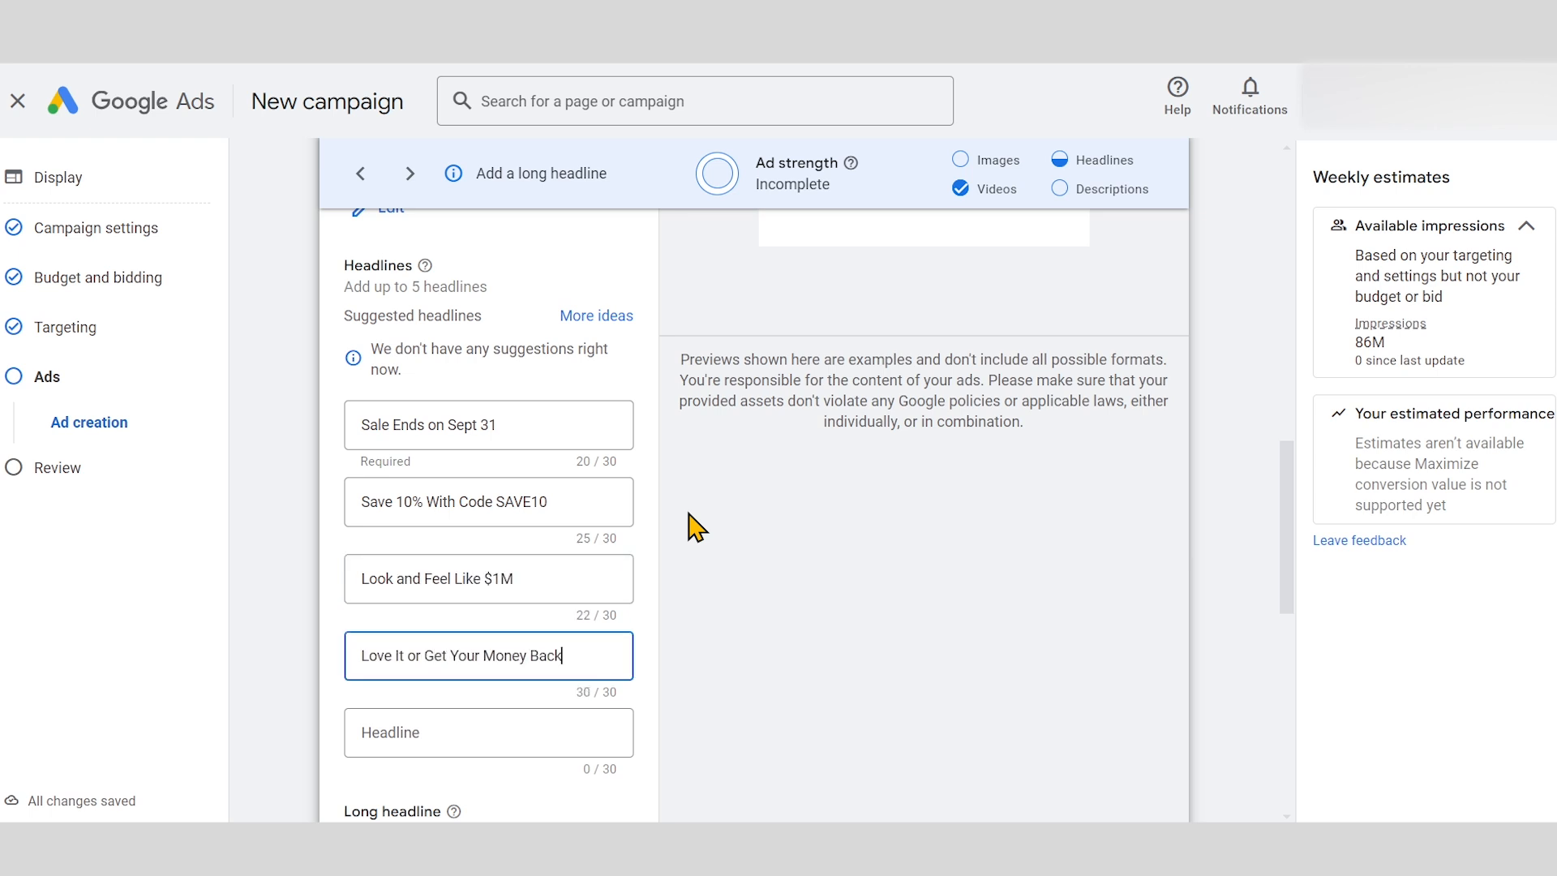
pyautogui.click(562, 734)
pyautogui.write('Lowest Price Guaranteed')
pyautogui.click(768, 694)
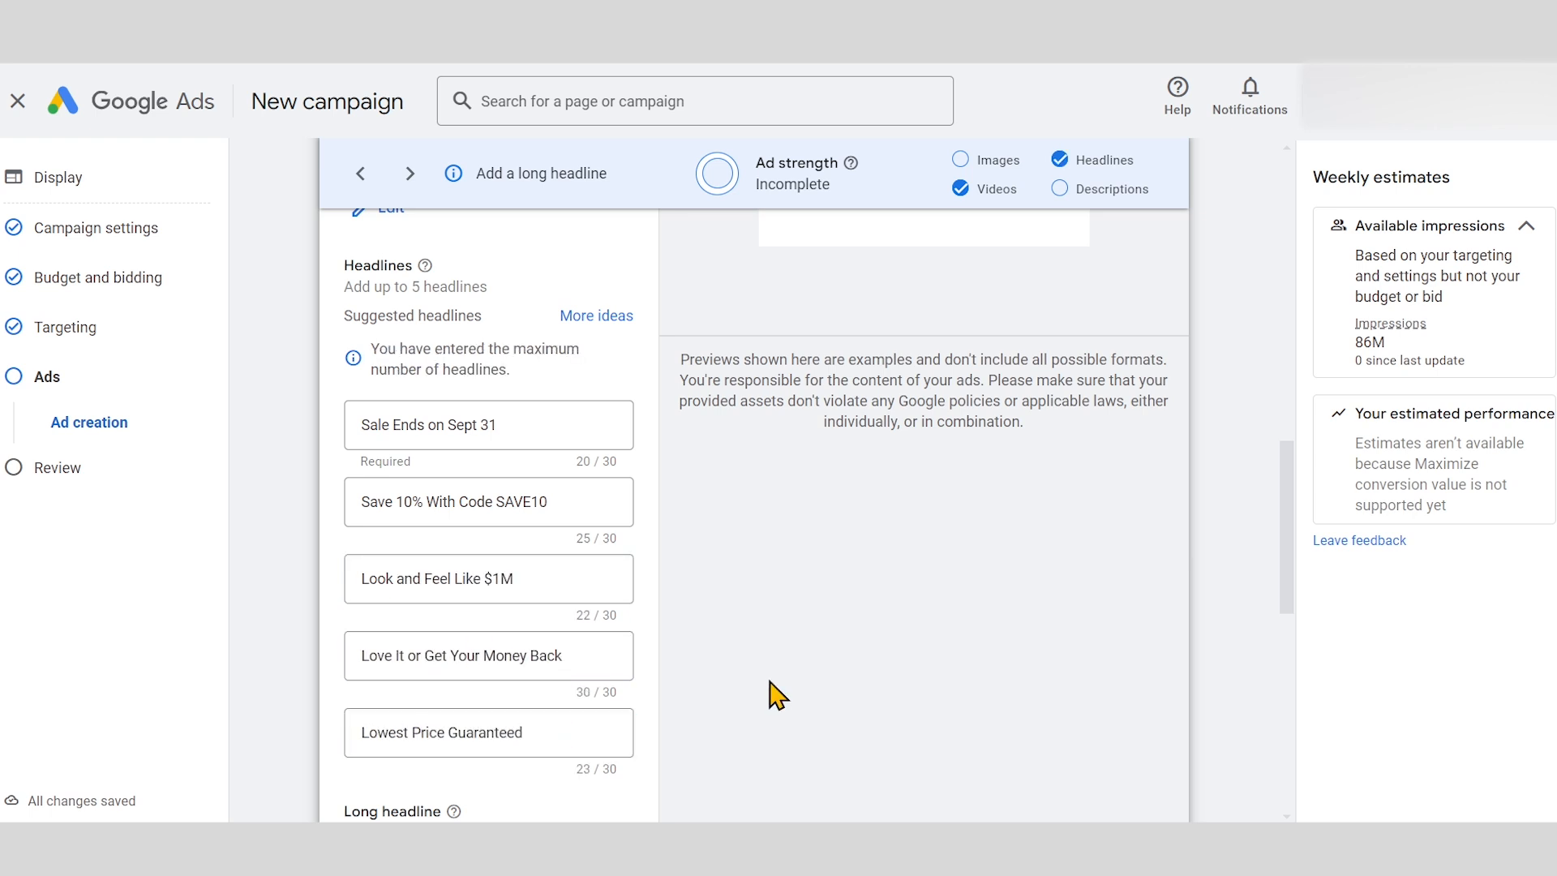
# Set the long headline to "Leather Dresses That Get Compliments and Turn Heads. The Sale Ends Soon. Shop Now!"
pyautogui.scroll(-4, 768, 694)
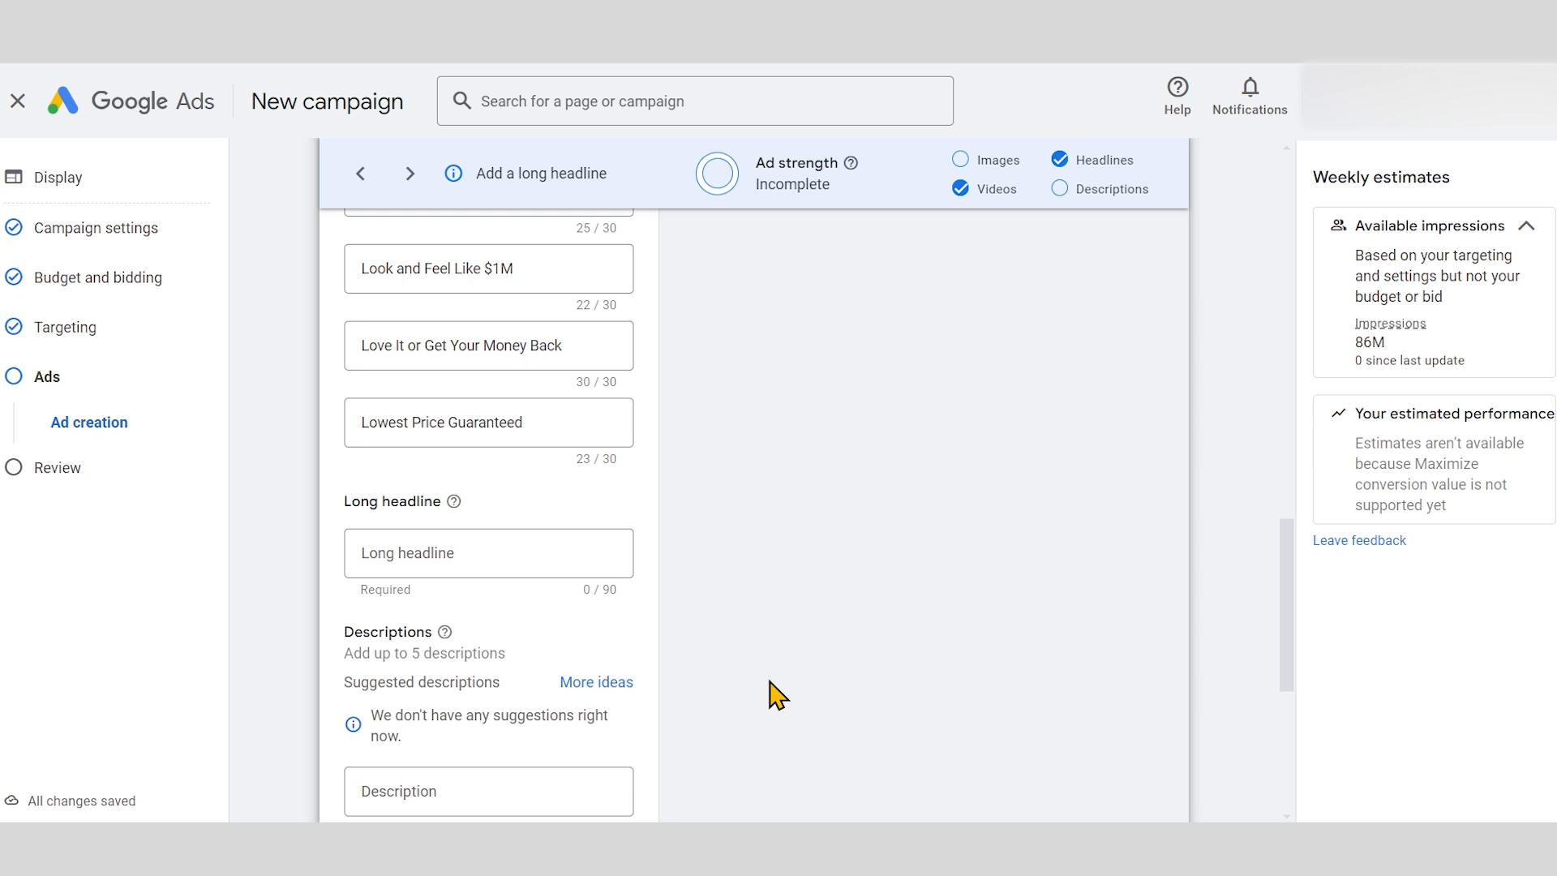
pyautogui.click(502, 560)
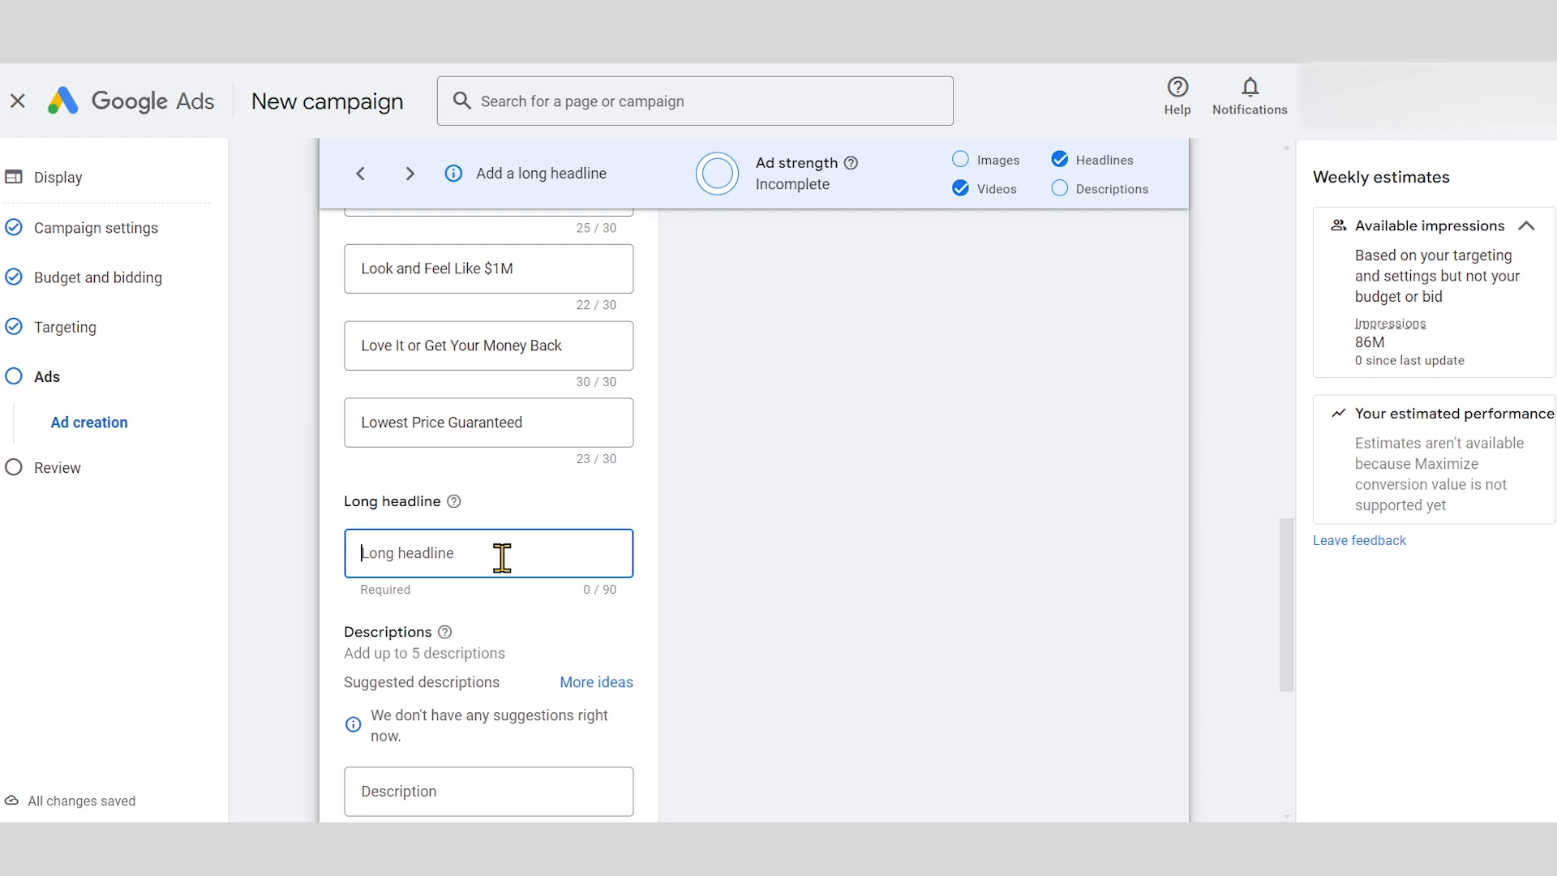
pyautogui.write('Leather Dresses That Get Compliments')
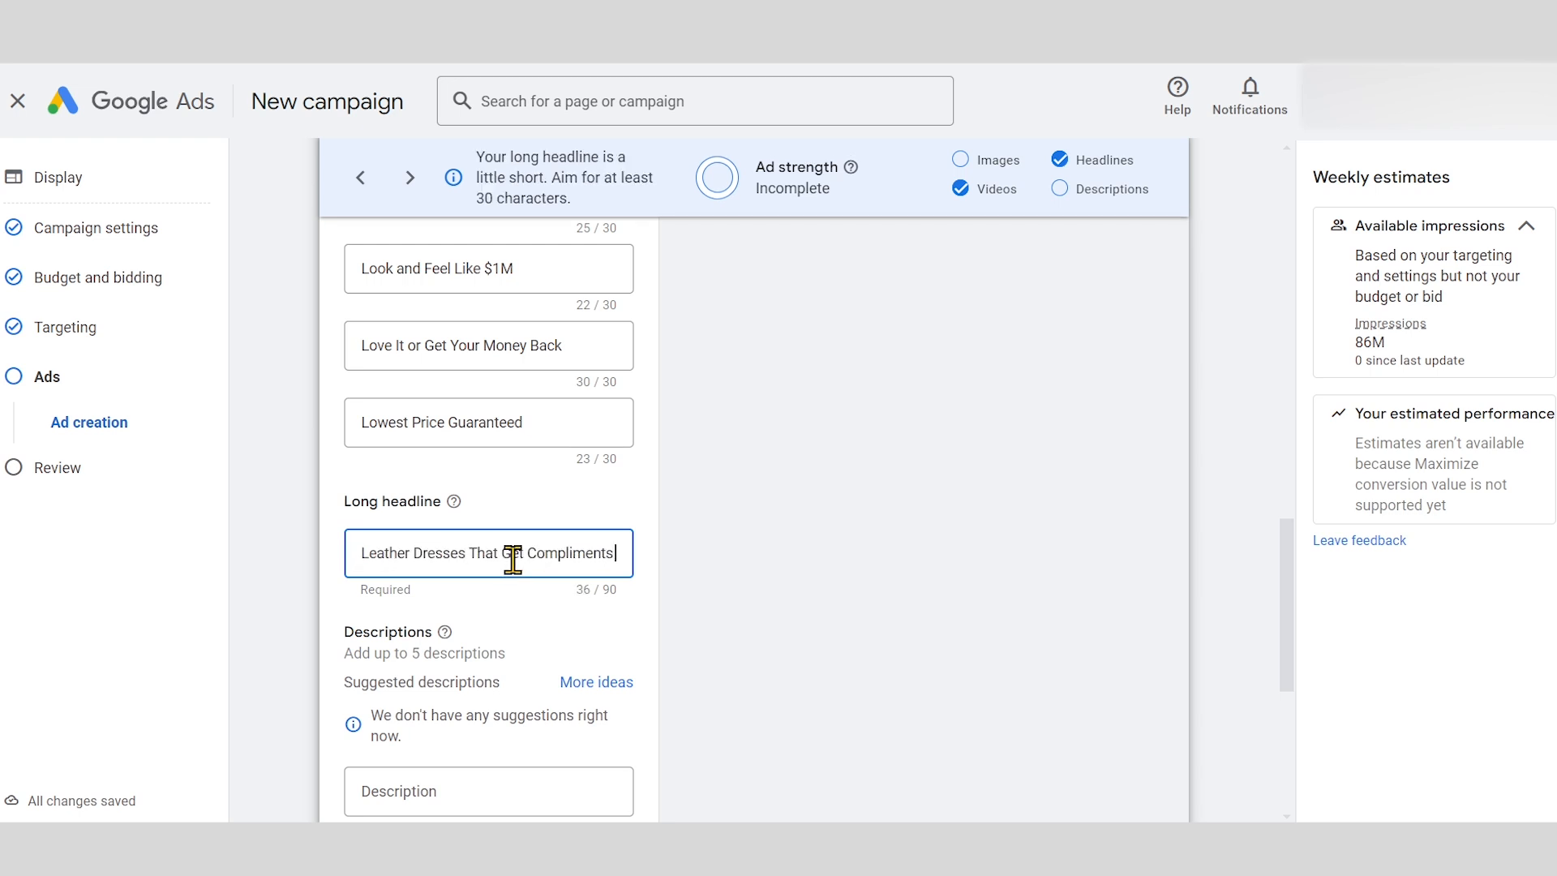
pyautogui.write(' and Turn Heads. The Sale Ends')
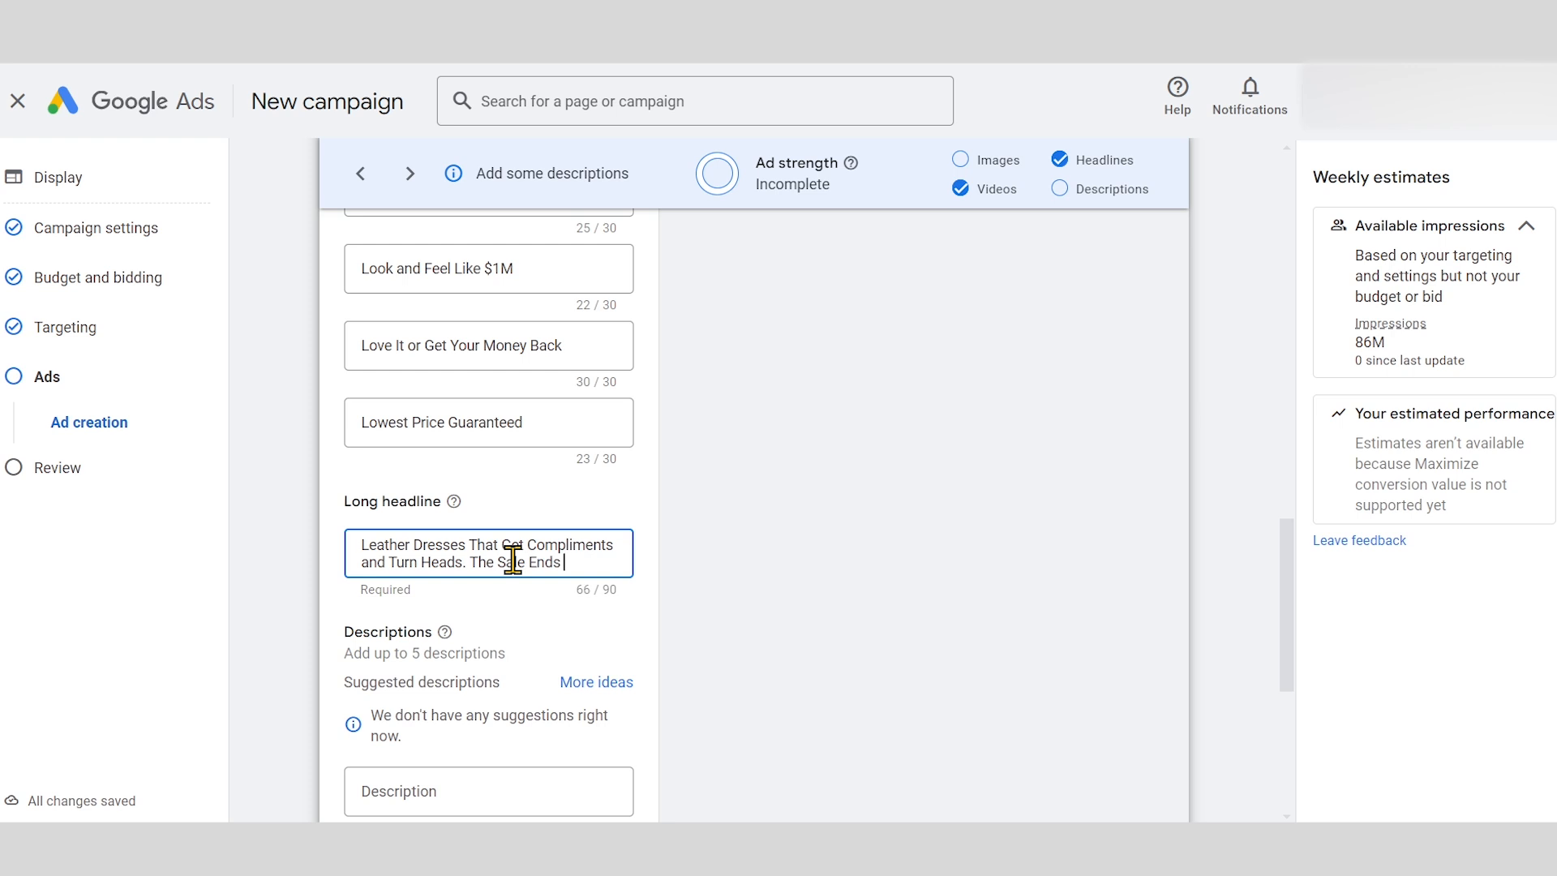
pyautogui.write(' Soon. Shop Now!')
# Add four more description fields and fill all five with short descriptions promoting the leather dresses
pyautogui.scroll(-3, 845, 637)
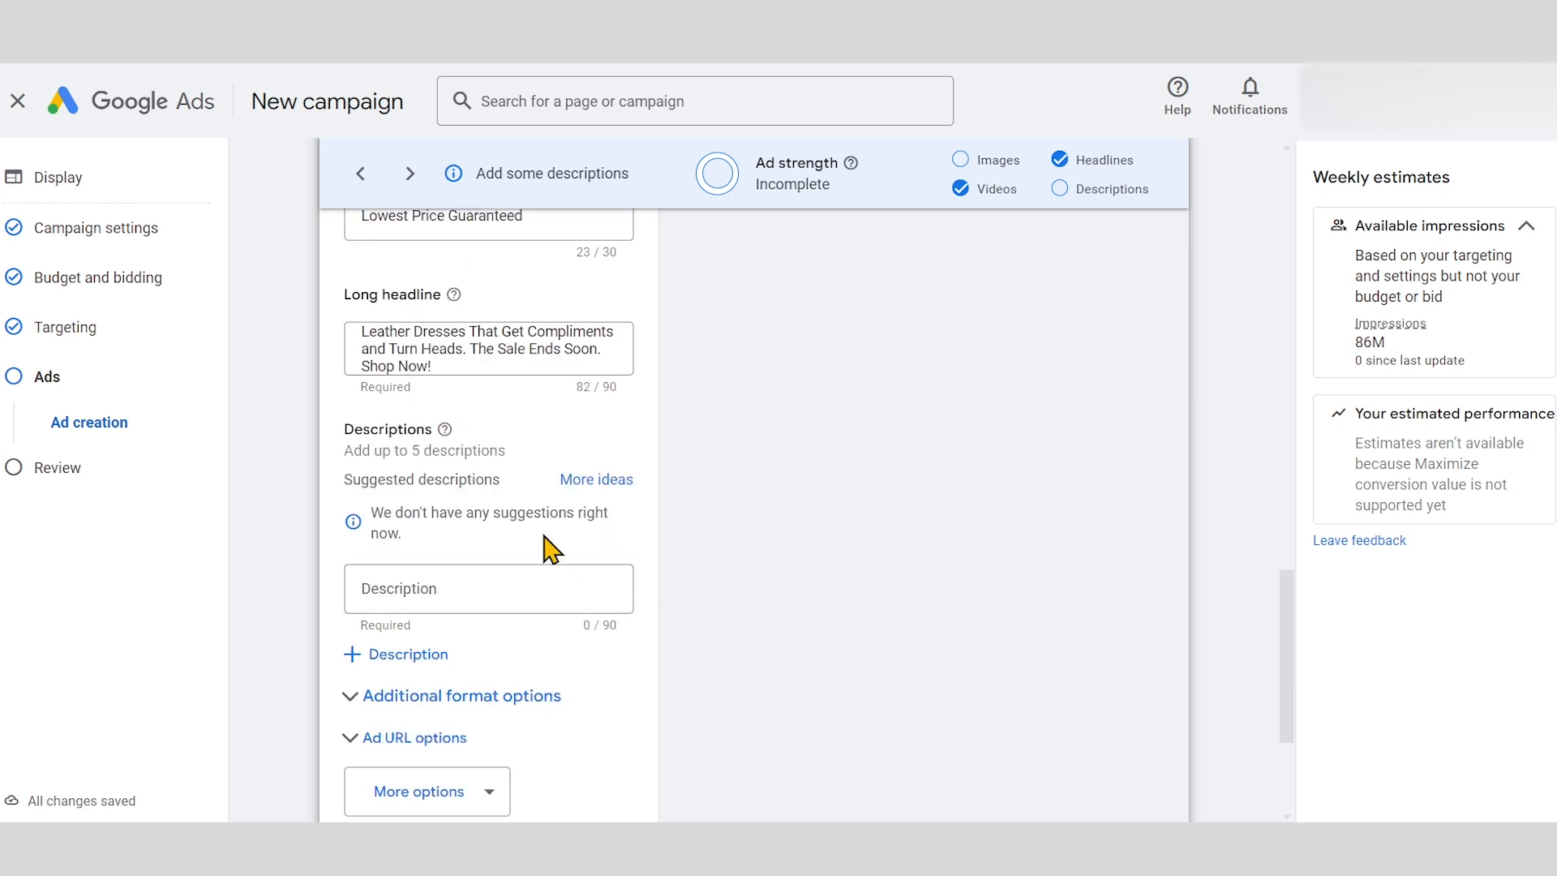
pyautogui.click(357, 653)
pyautogui.scroll(-1, 357, 649)
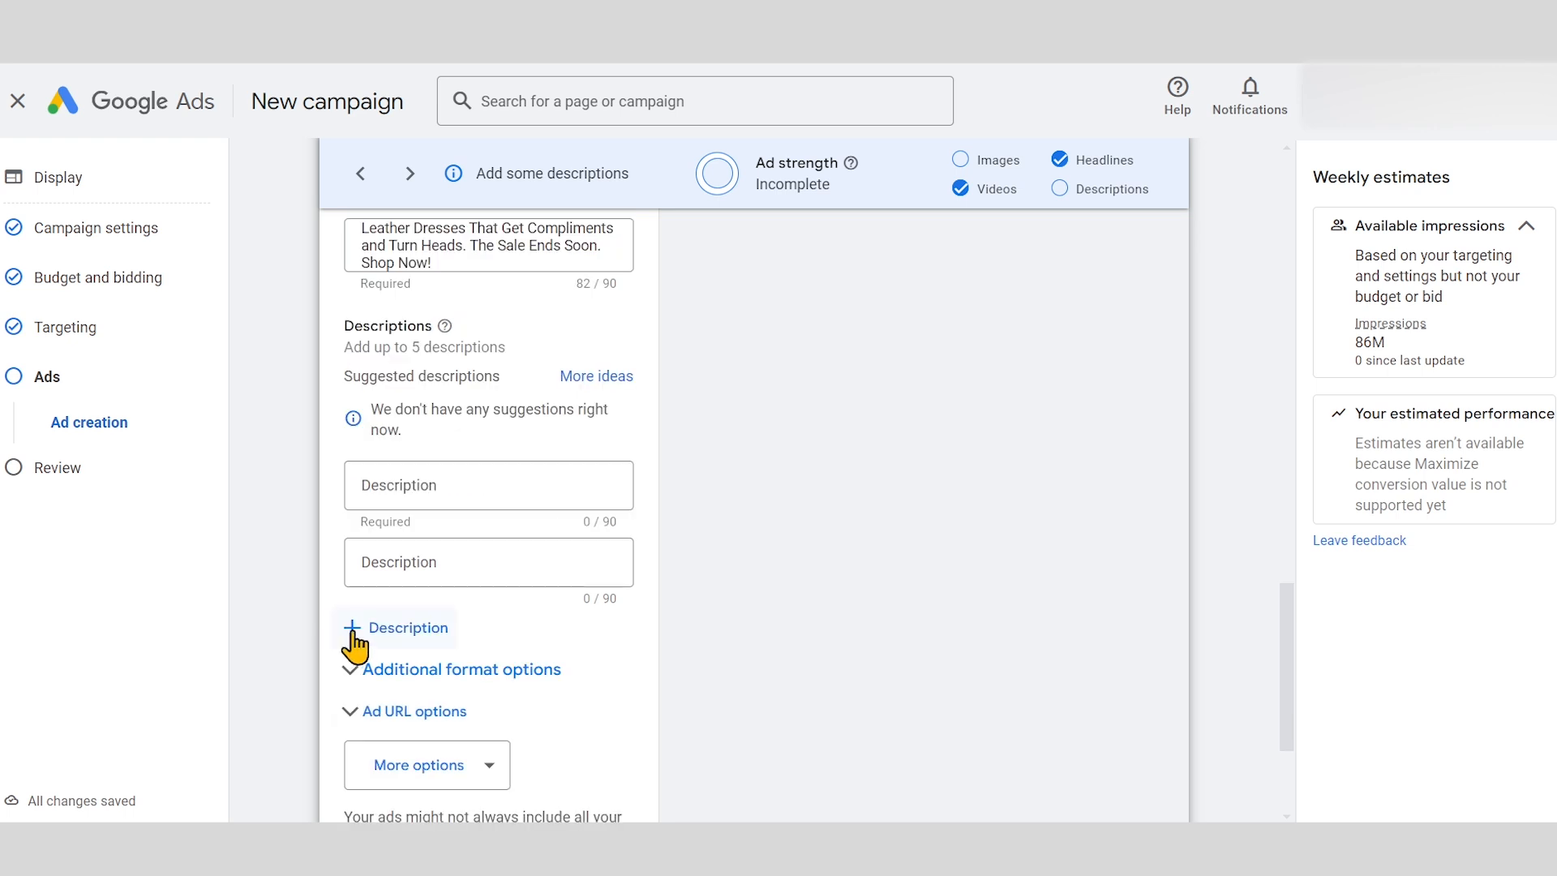
pyautogui.click(354, 629)
pyautogui.click(373, 718)
pyautogui.click(376, 788)
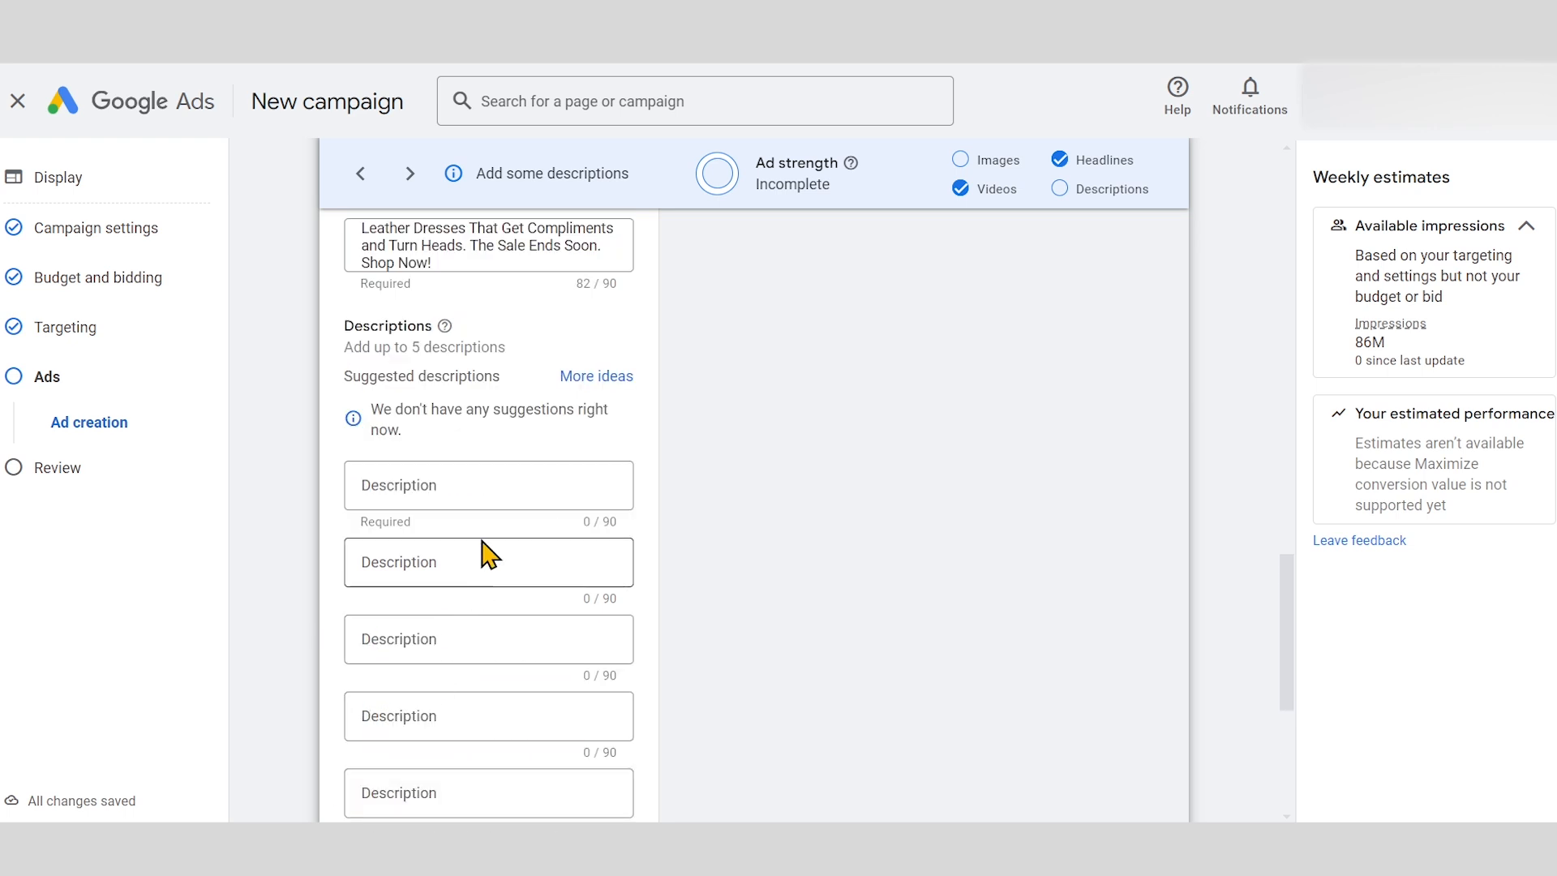
pyautogui.scroll(-3, 762, 491)
pyautogui.click(568, 280)
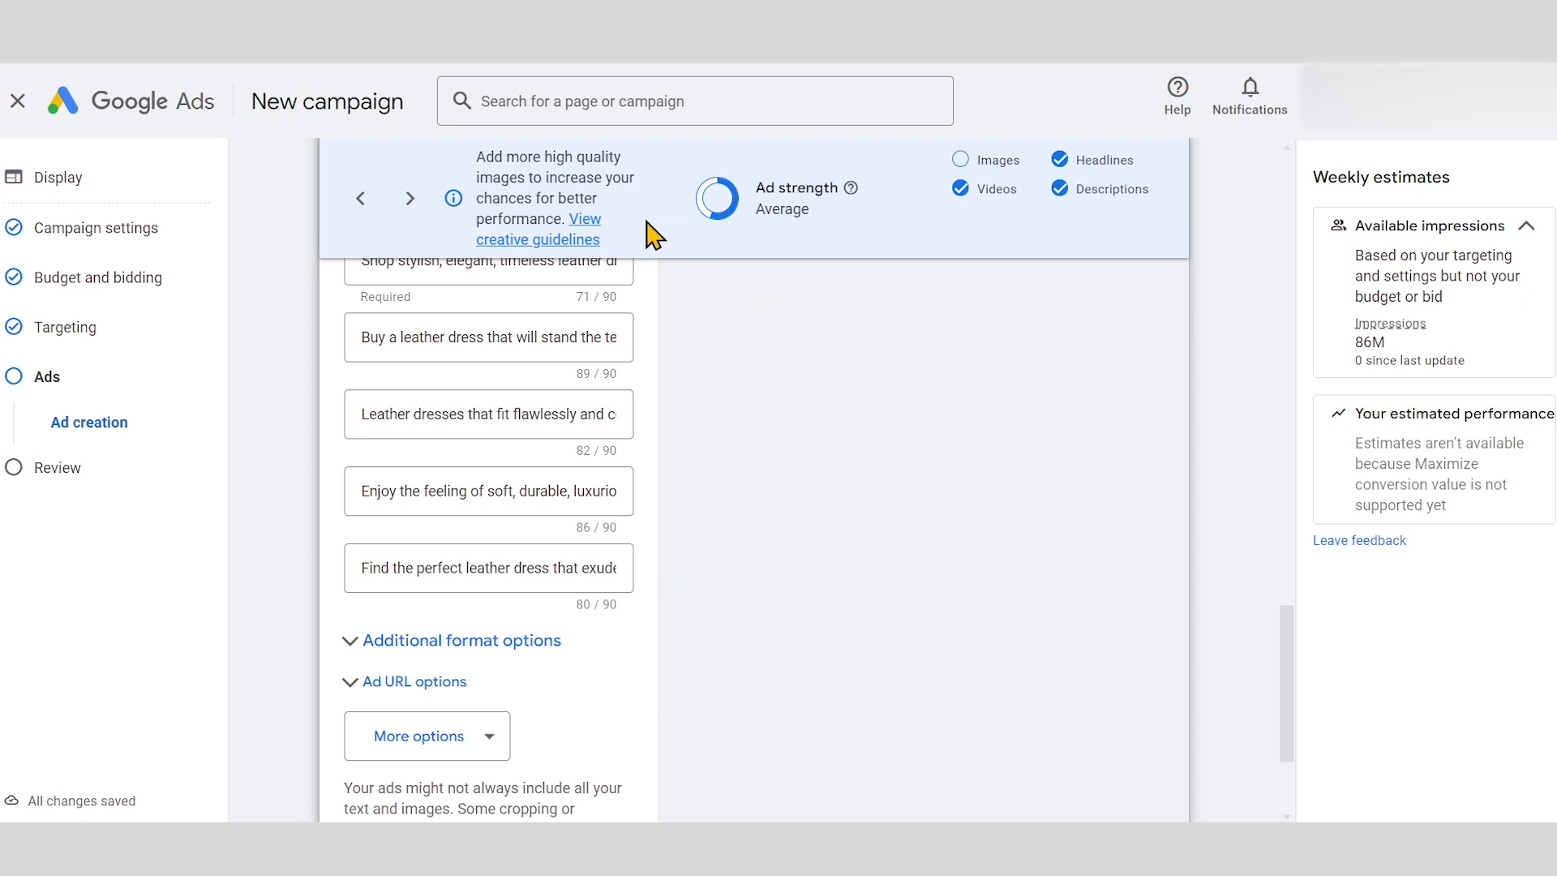
# Check the ad strength rating and the suggestion for improving the ad
pyautogui.moveTo(759, 188); pyautogui.dragTo(816, 209)
pyautogui.click(816, 212)
pyautogui.moveTo(480, 155); pyautogui.dragTo(632, 253)
pyautogui.click(765, 445)
# Add ten more jewellery images from the asset library so that the ad uses the maximum of 15 images
pyautogui.scroll(15, 764, 445)
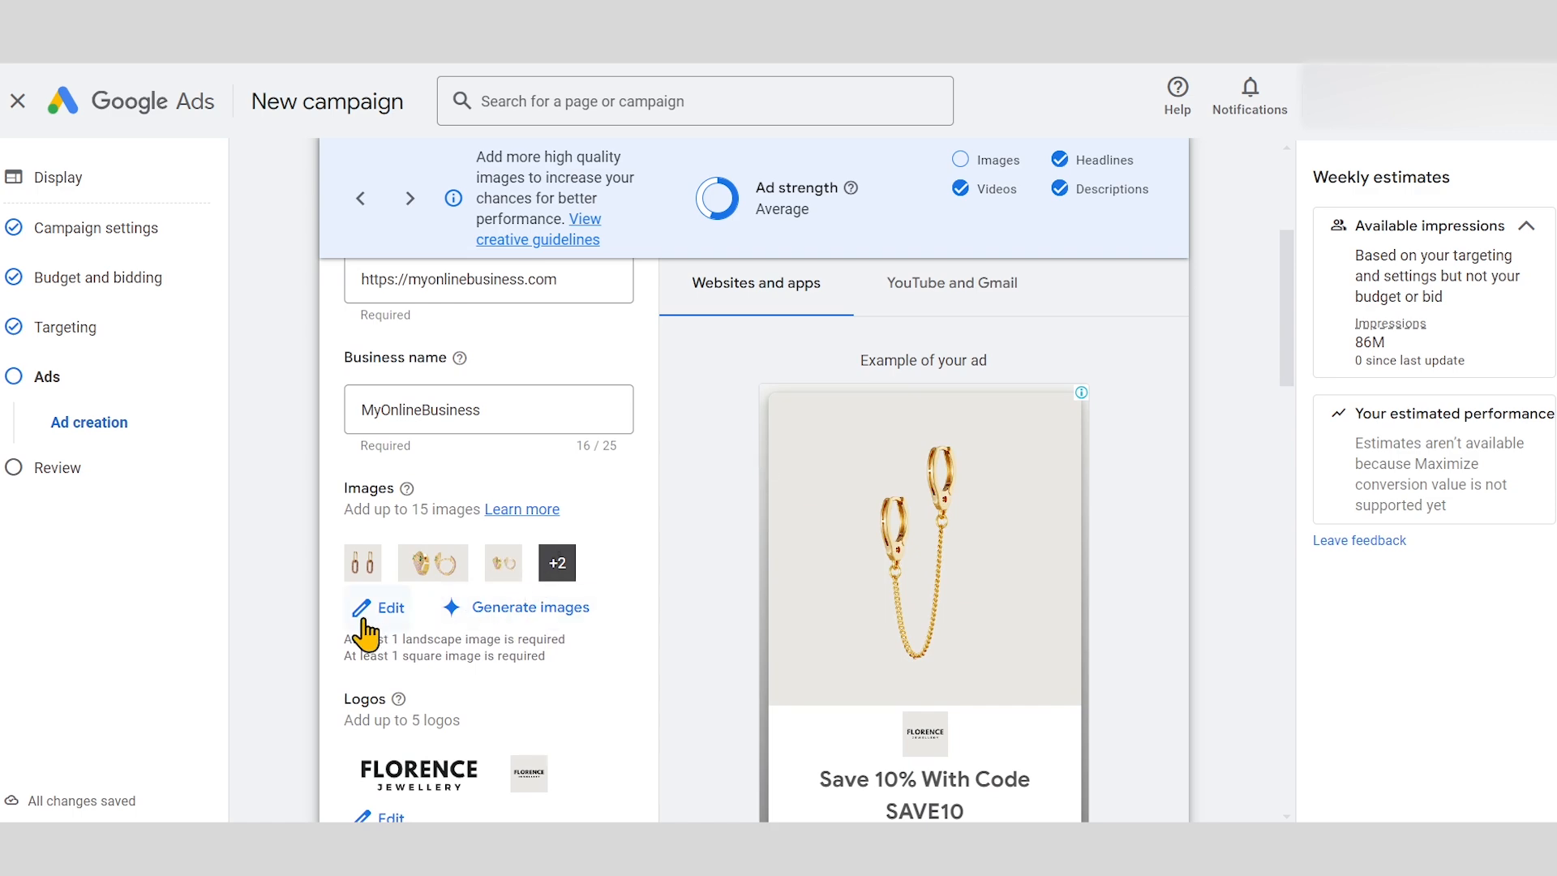
pyautogui.click(378, 620)
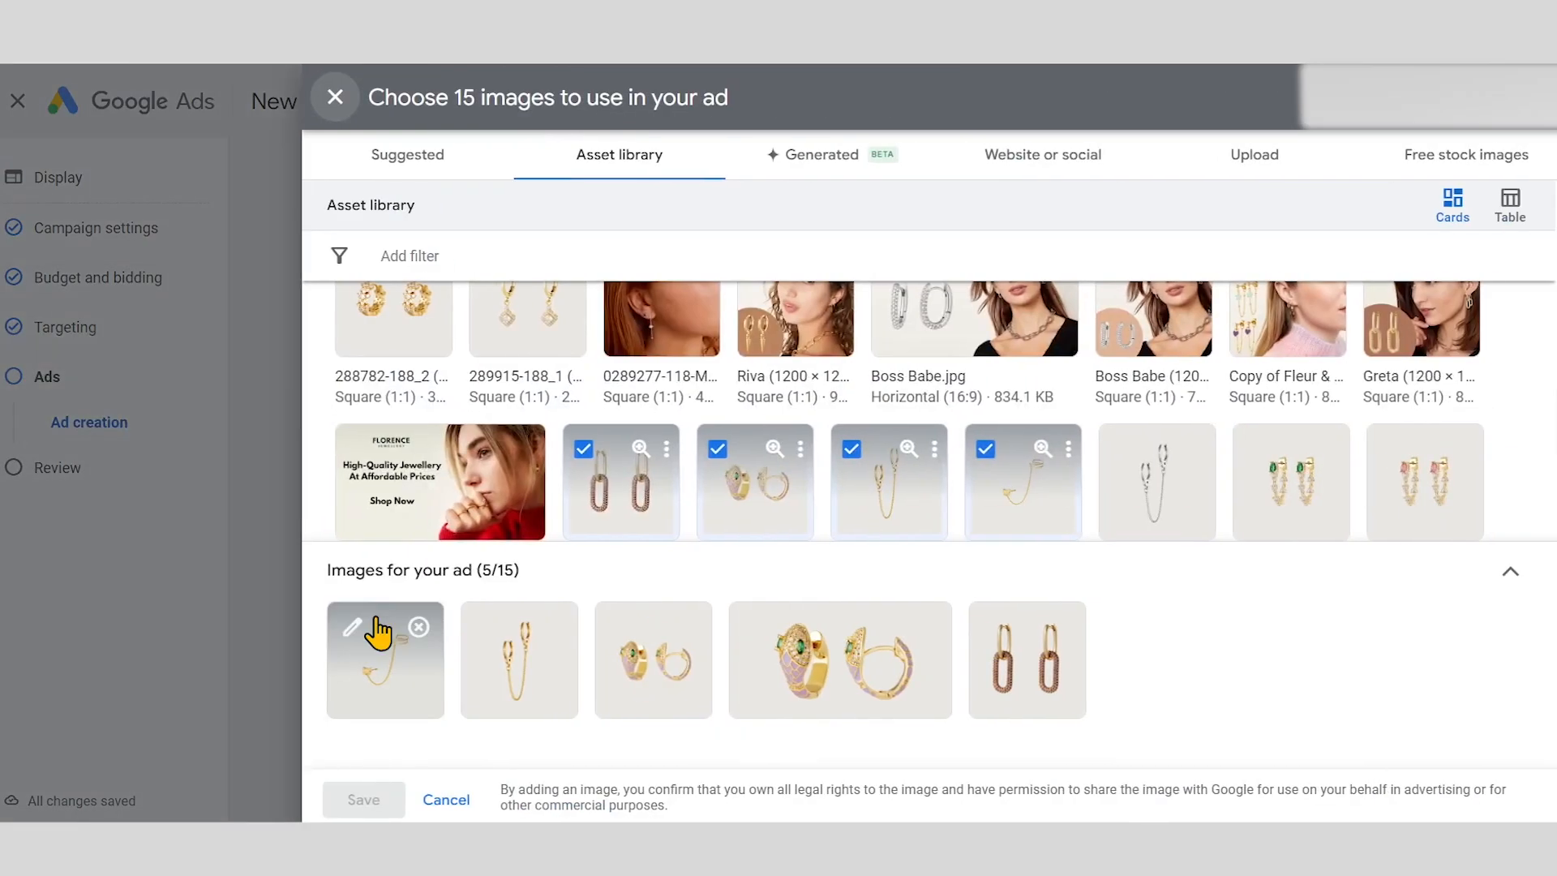
pyautogui.click(1145, 478)
pyautogui.click(1292, 486)
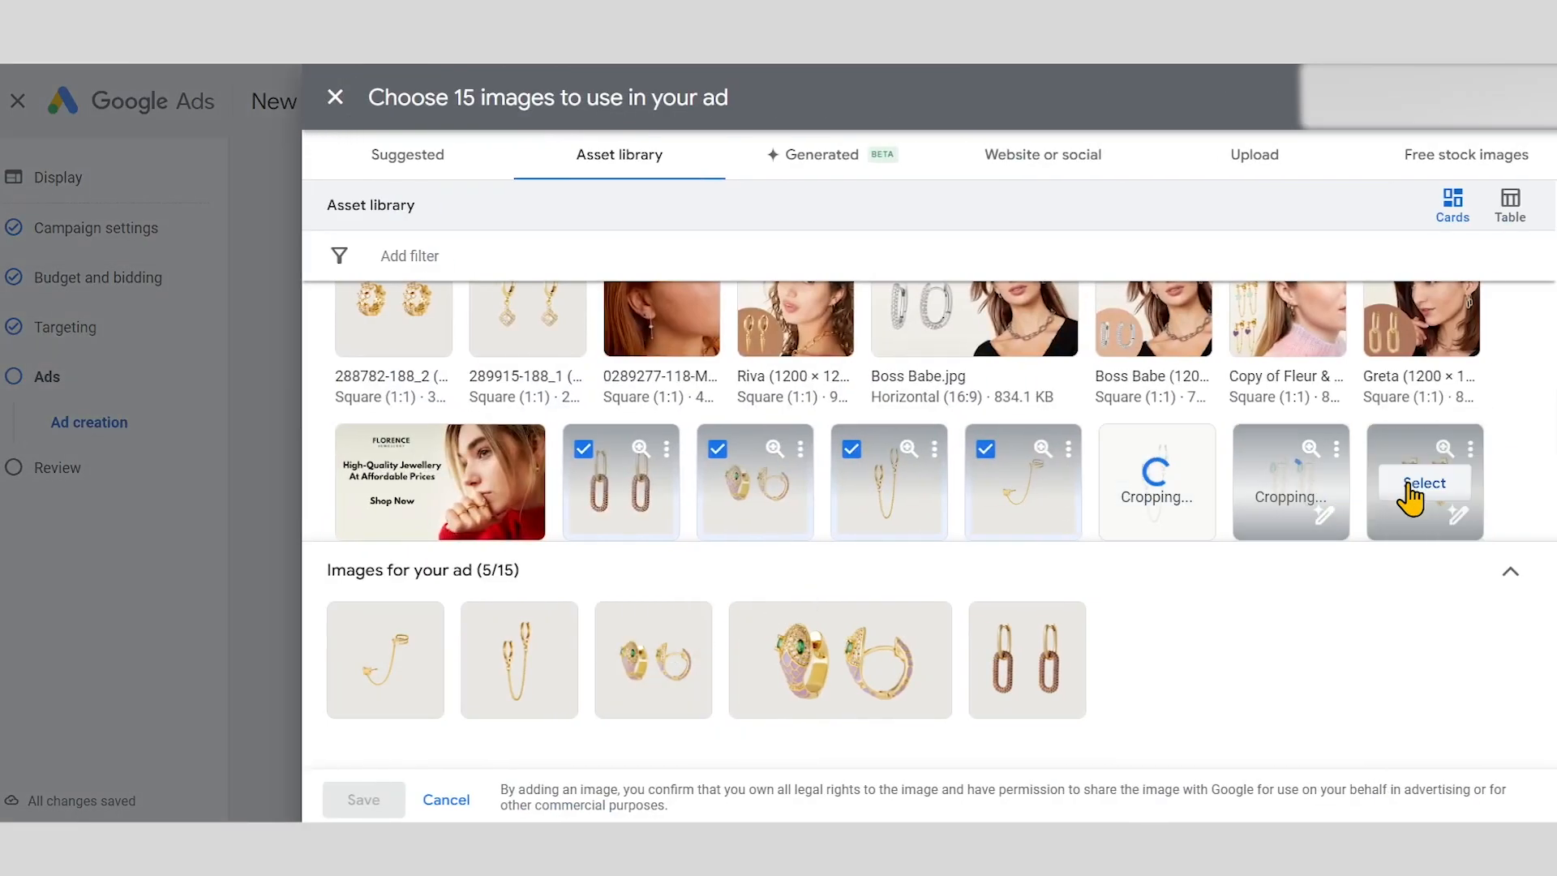
pyautogui.click(1403, 487)
pyautogui.scroll(-3, 945, 452)
pyautogui.click(392, 483)
pyautogui.click(519, 483)
pyautogui.click(689, 475)
pyautogui.click(799, 478)
pyautogui.click(912, 482)
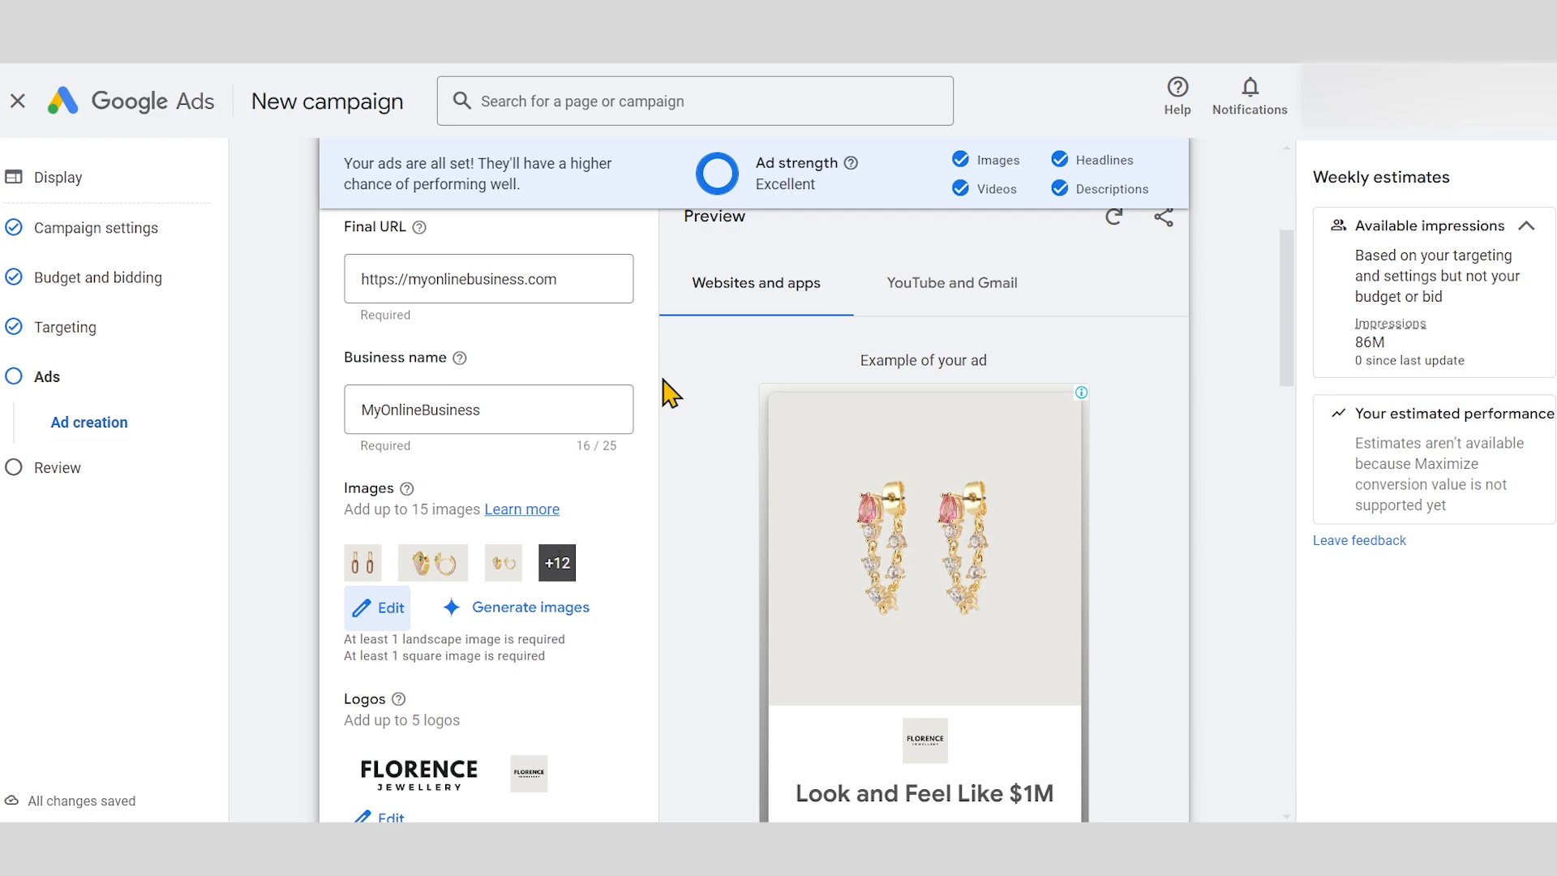
# Review the updated ad strength rating, the entered texts and assets, and the ad preview
pyautogui.scroll(3, 670, 393)
pyautogui.scroll(-1, 762, 381)
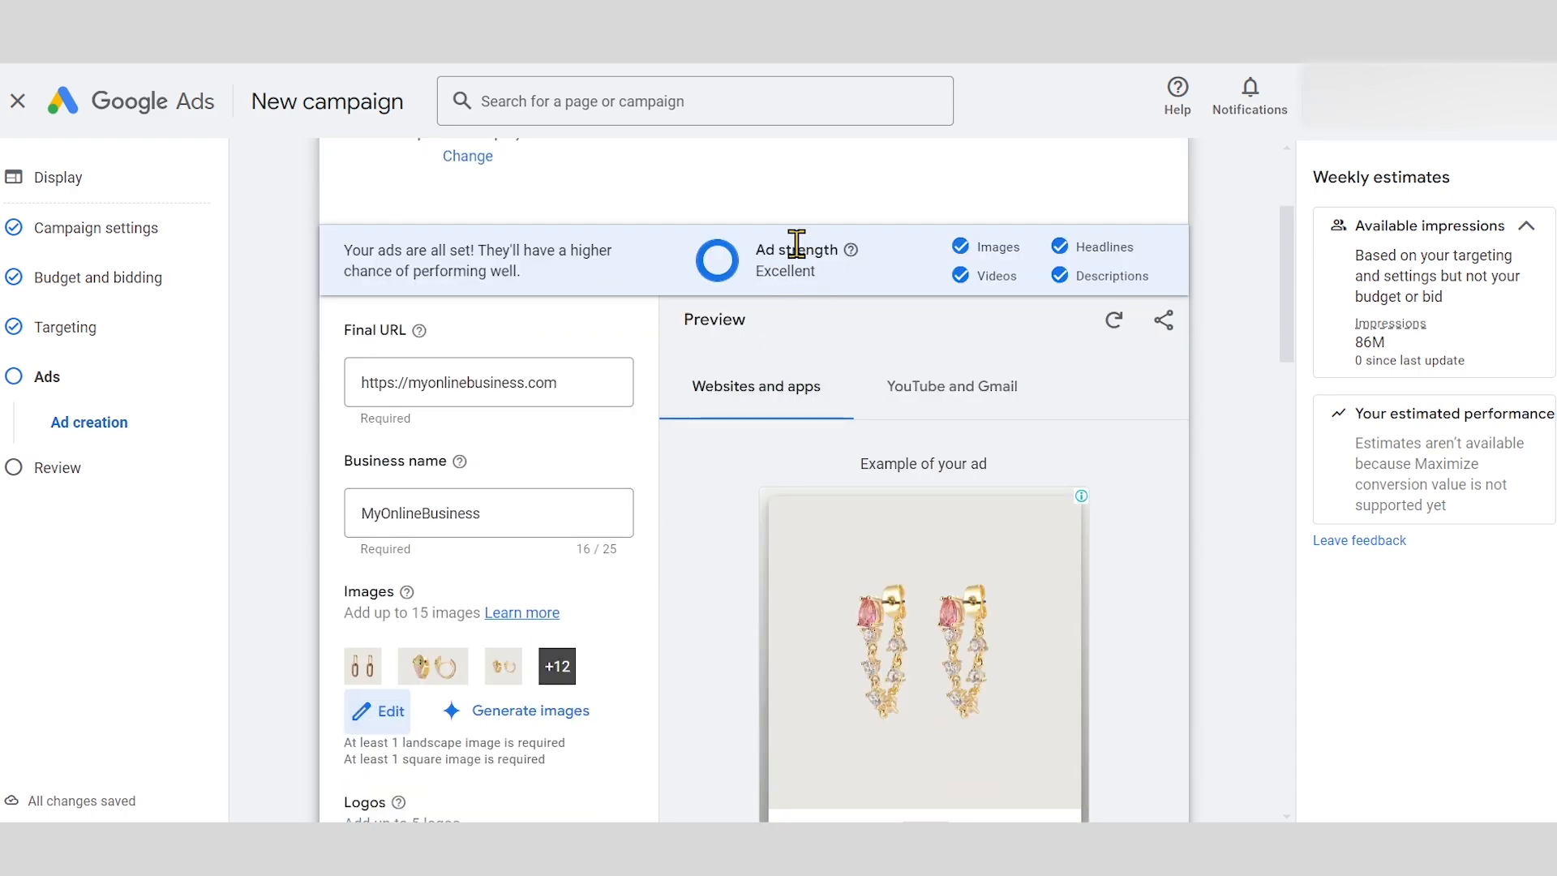
pyautogui.moveTo(746, 240); pyautogui.dragTo(855, 295)
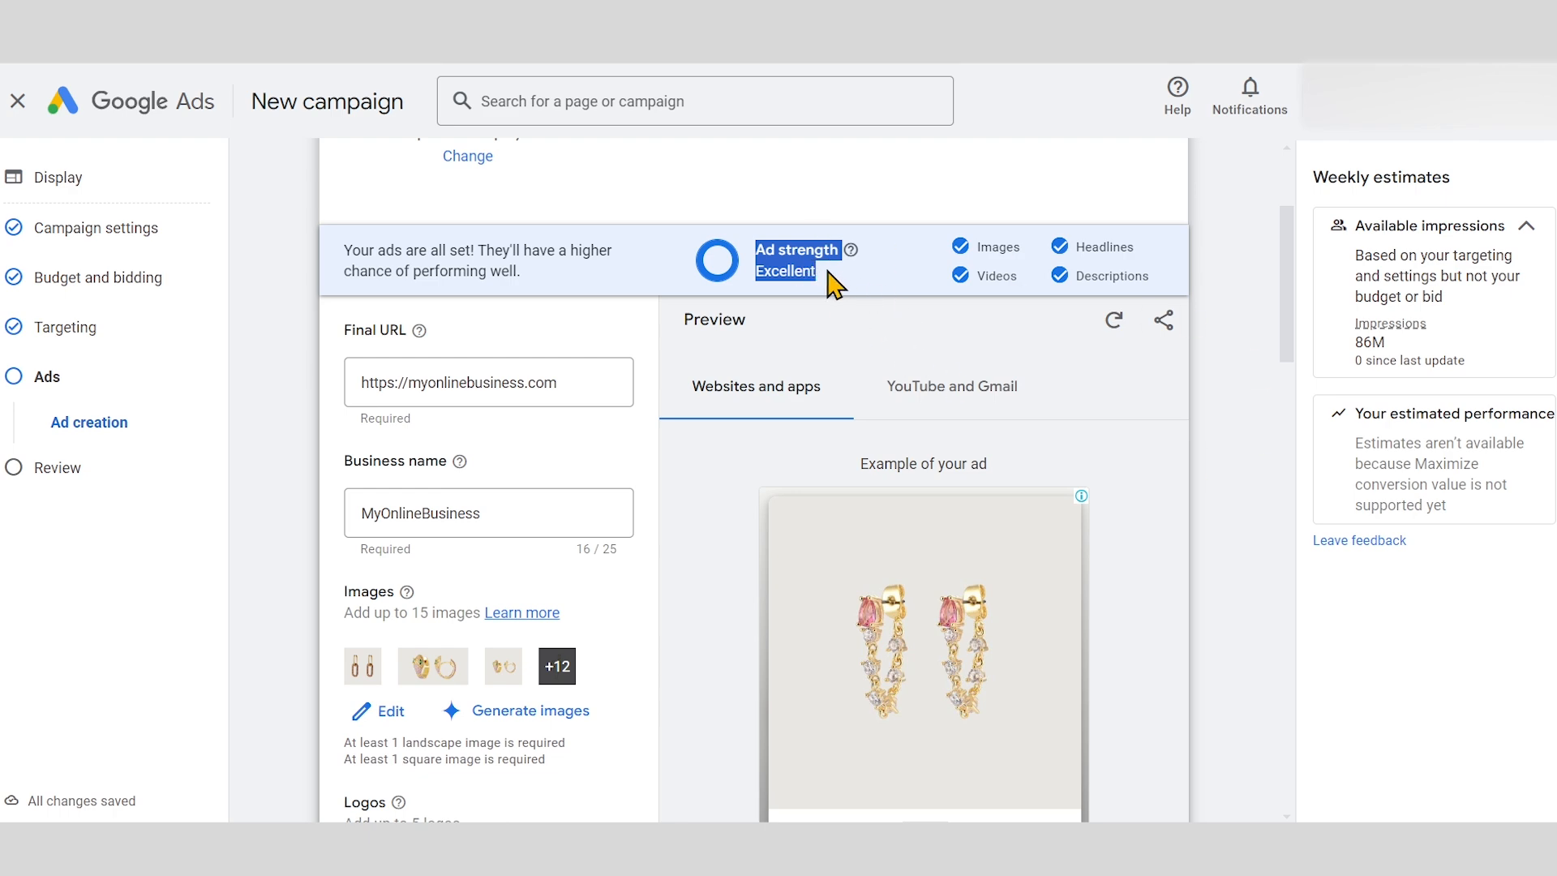
pyautogui.click(813, 264)
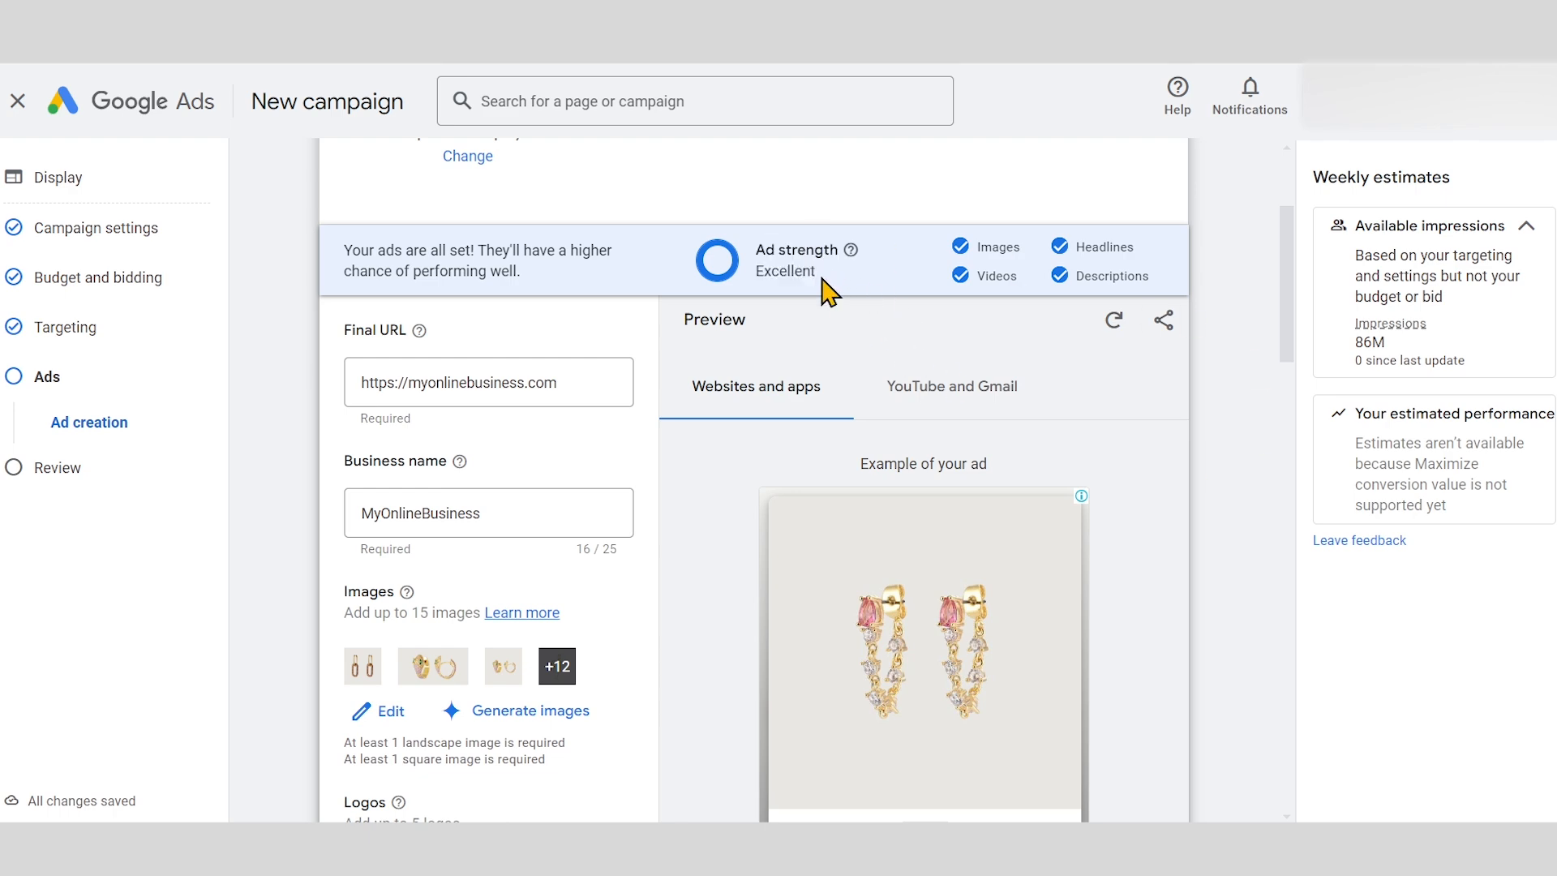
pyautogui.scroll(-15, 726, 399)
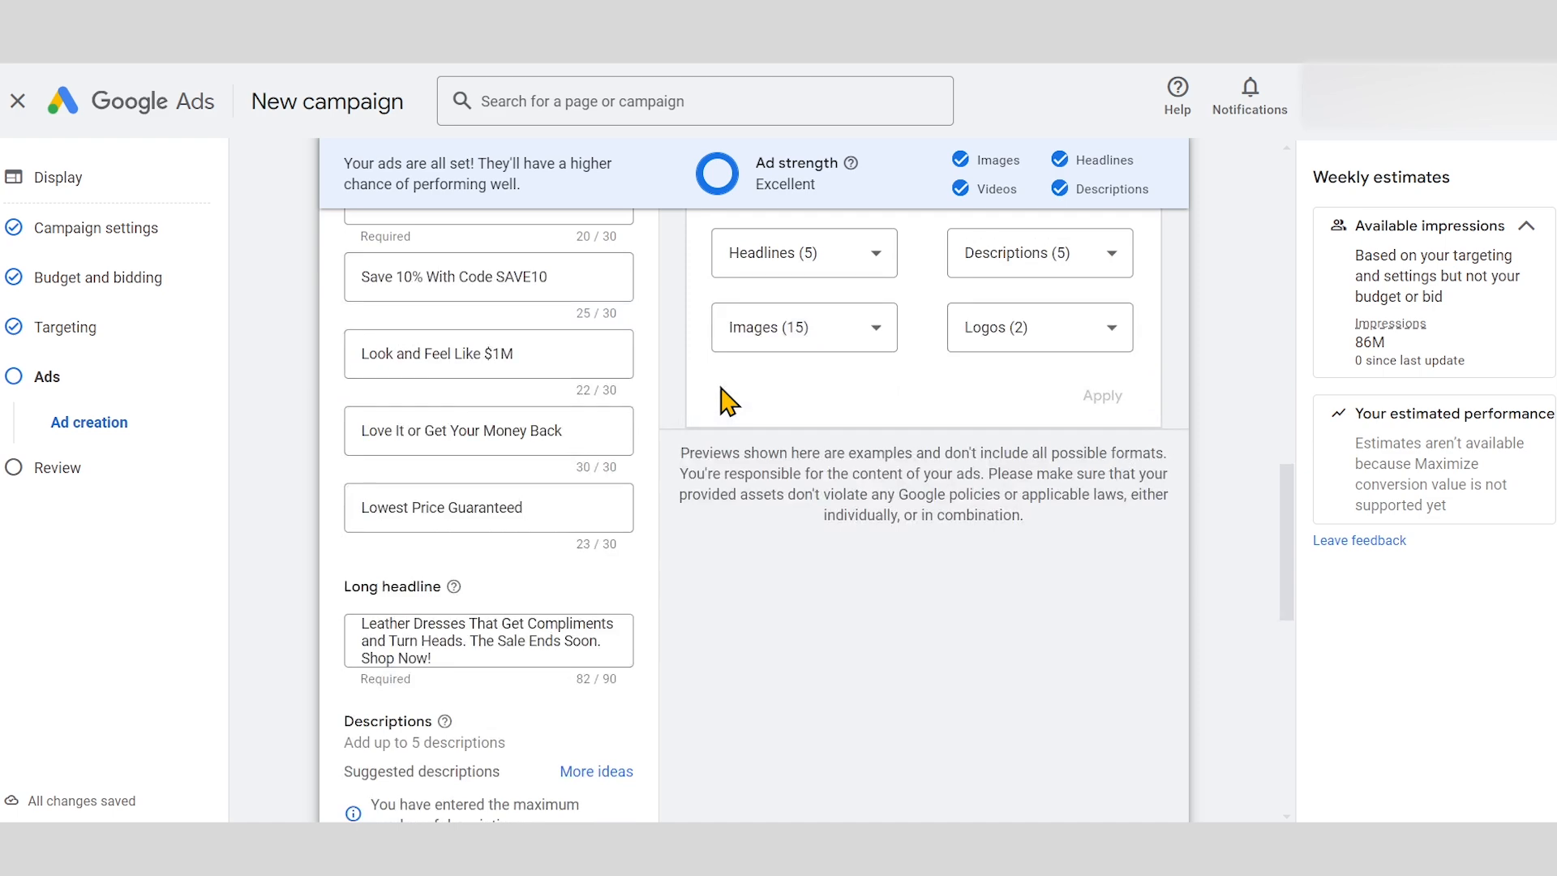
pyautogui.scroll(-4, 726, 400)
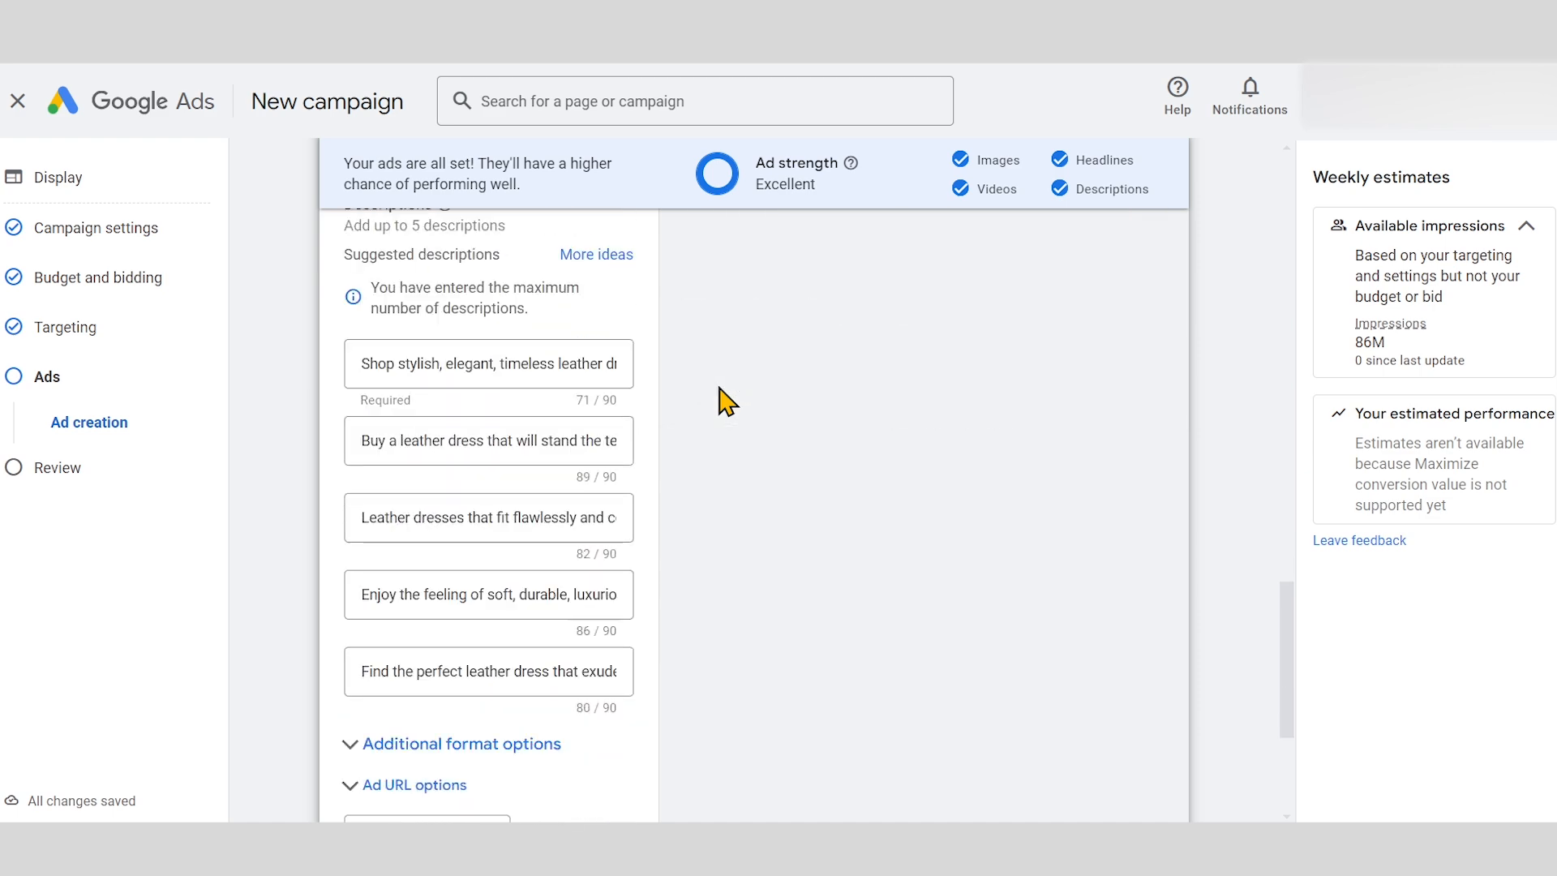
pyautogui.scroll(-4, 726, 400)
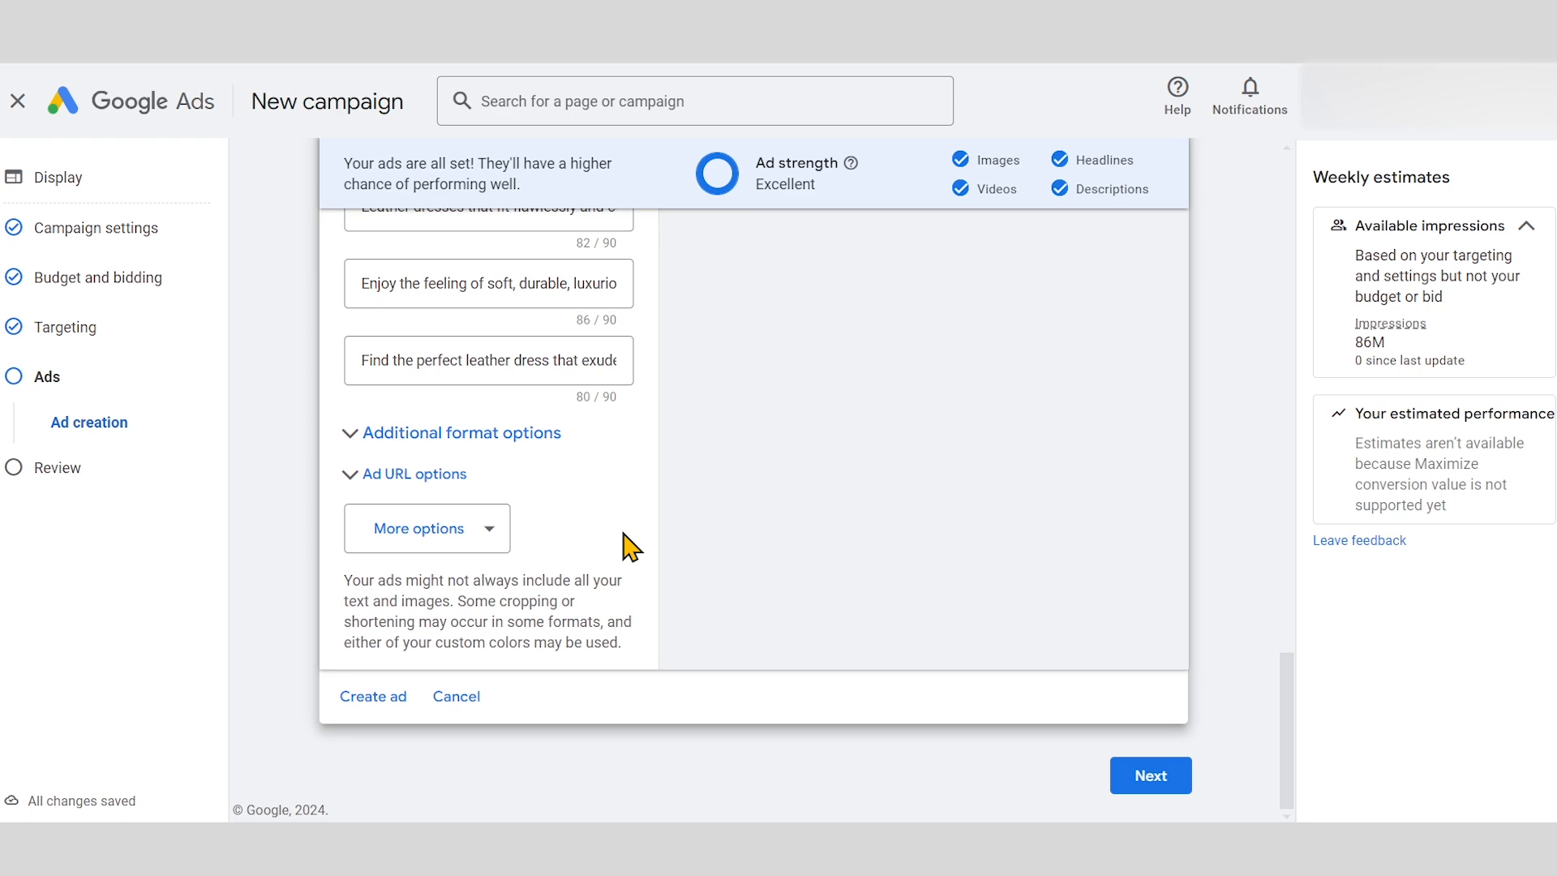
pyautogui.scroll(20, 678, 341)
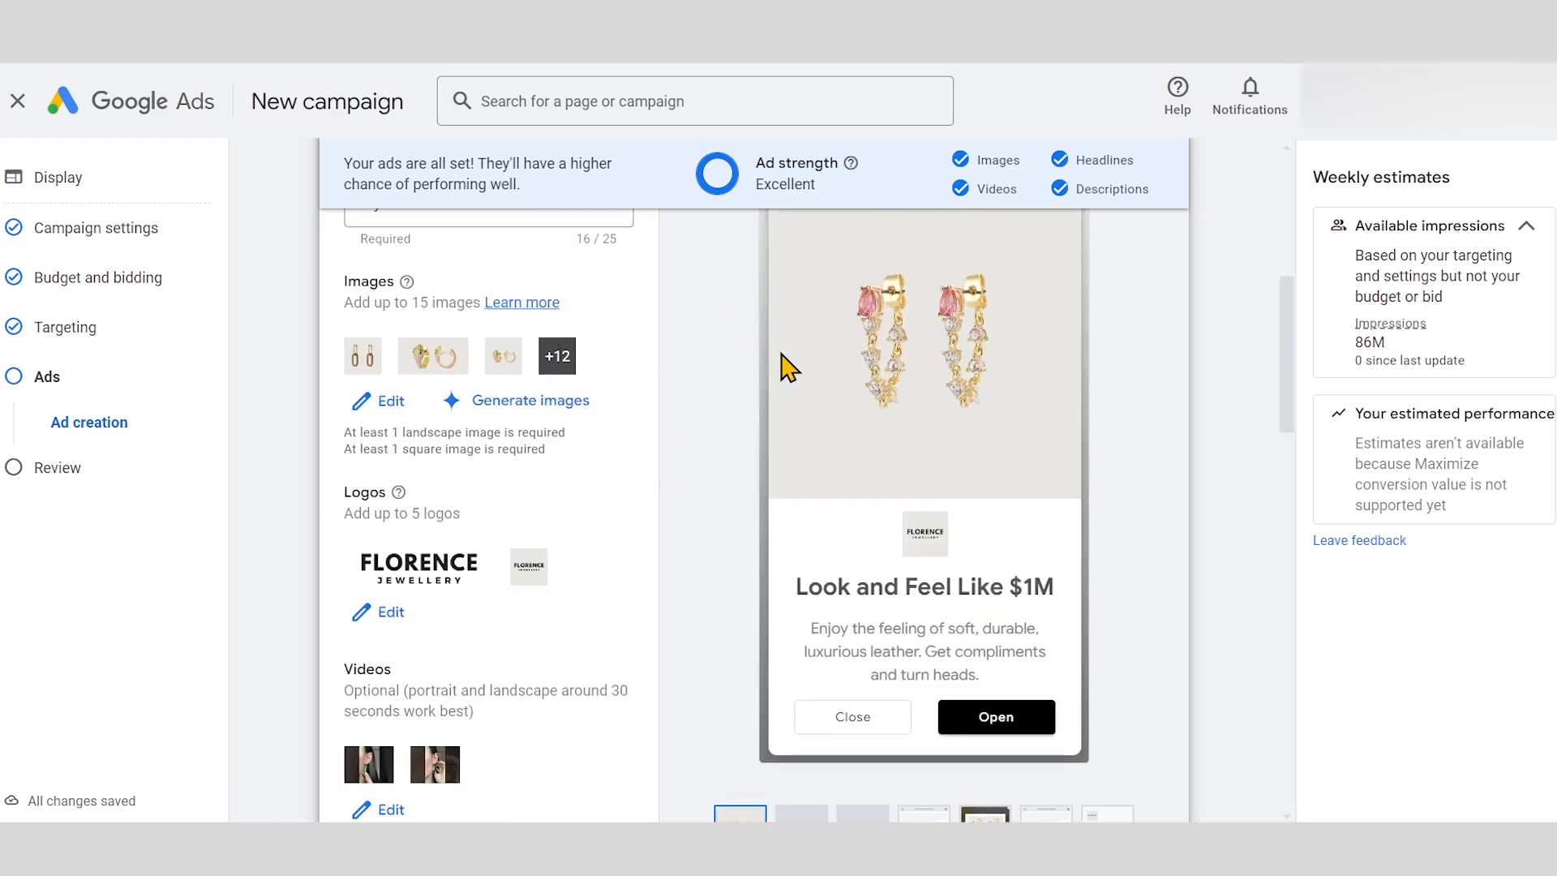
pyautogui.scroll(-15, 710, 438)
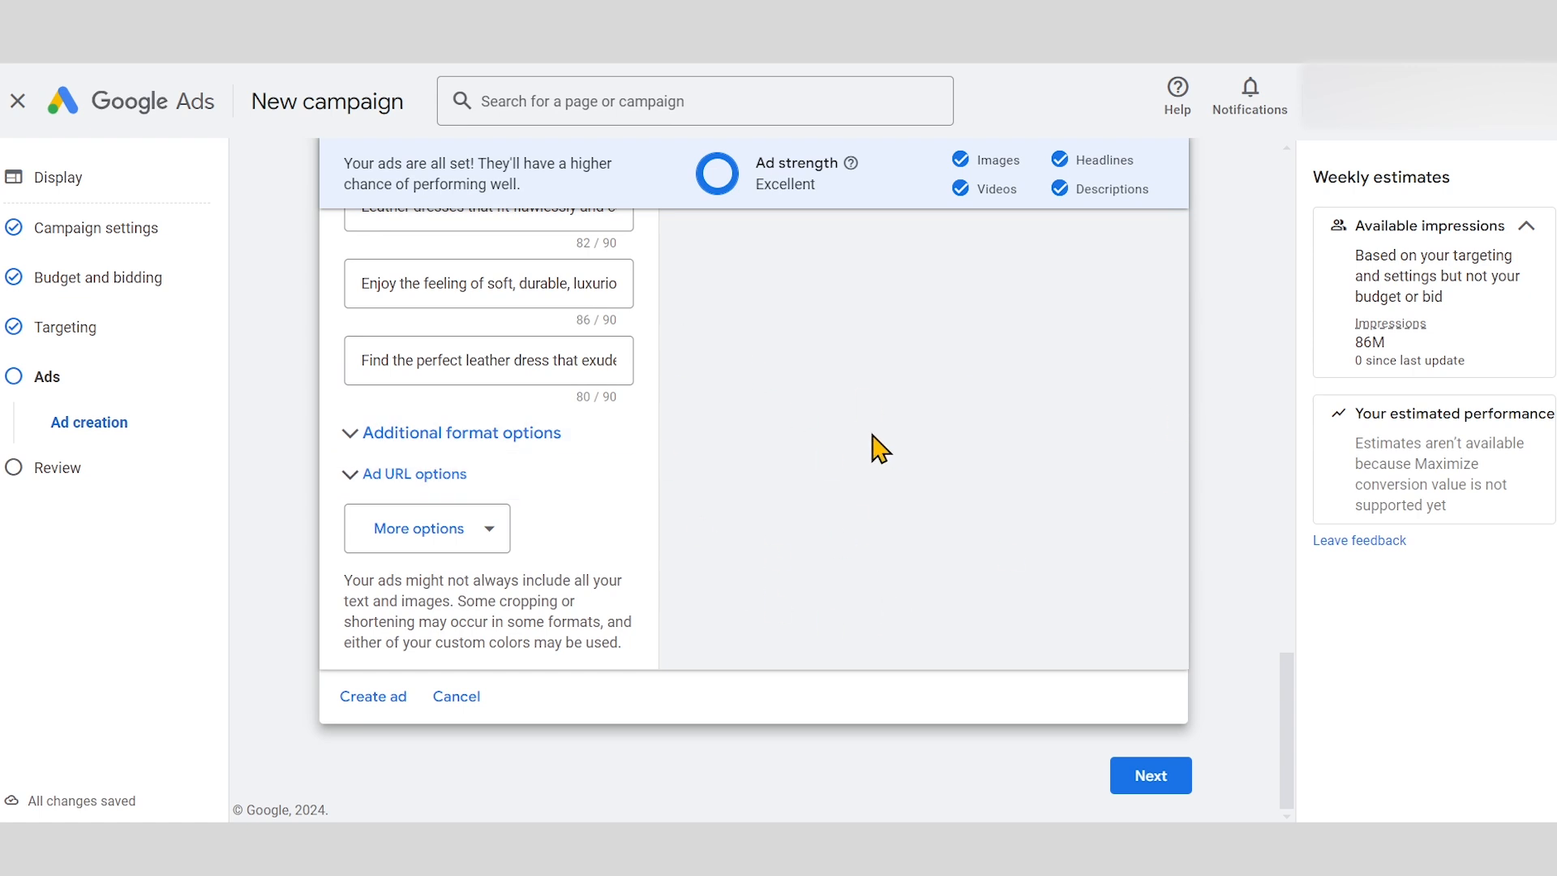
# Review the additional format options for asset enhancements, auto-generated video and native formats, leaving the selections as they are
pyautogui.click(489, 532)
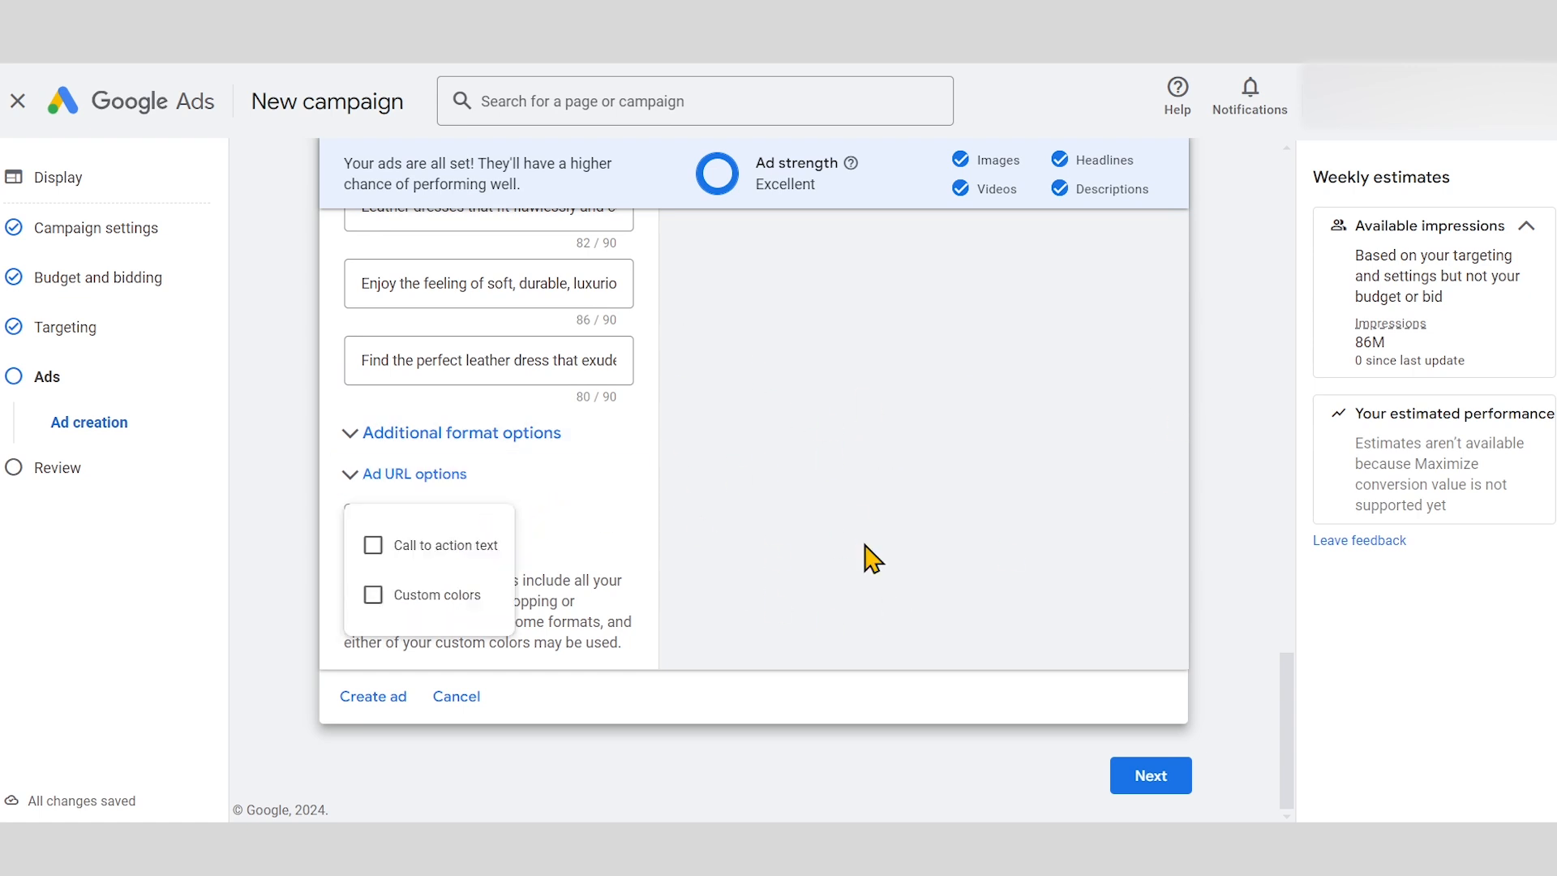
pyautogui.click(811, 435)
pyautogui.click(490, 439)
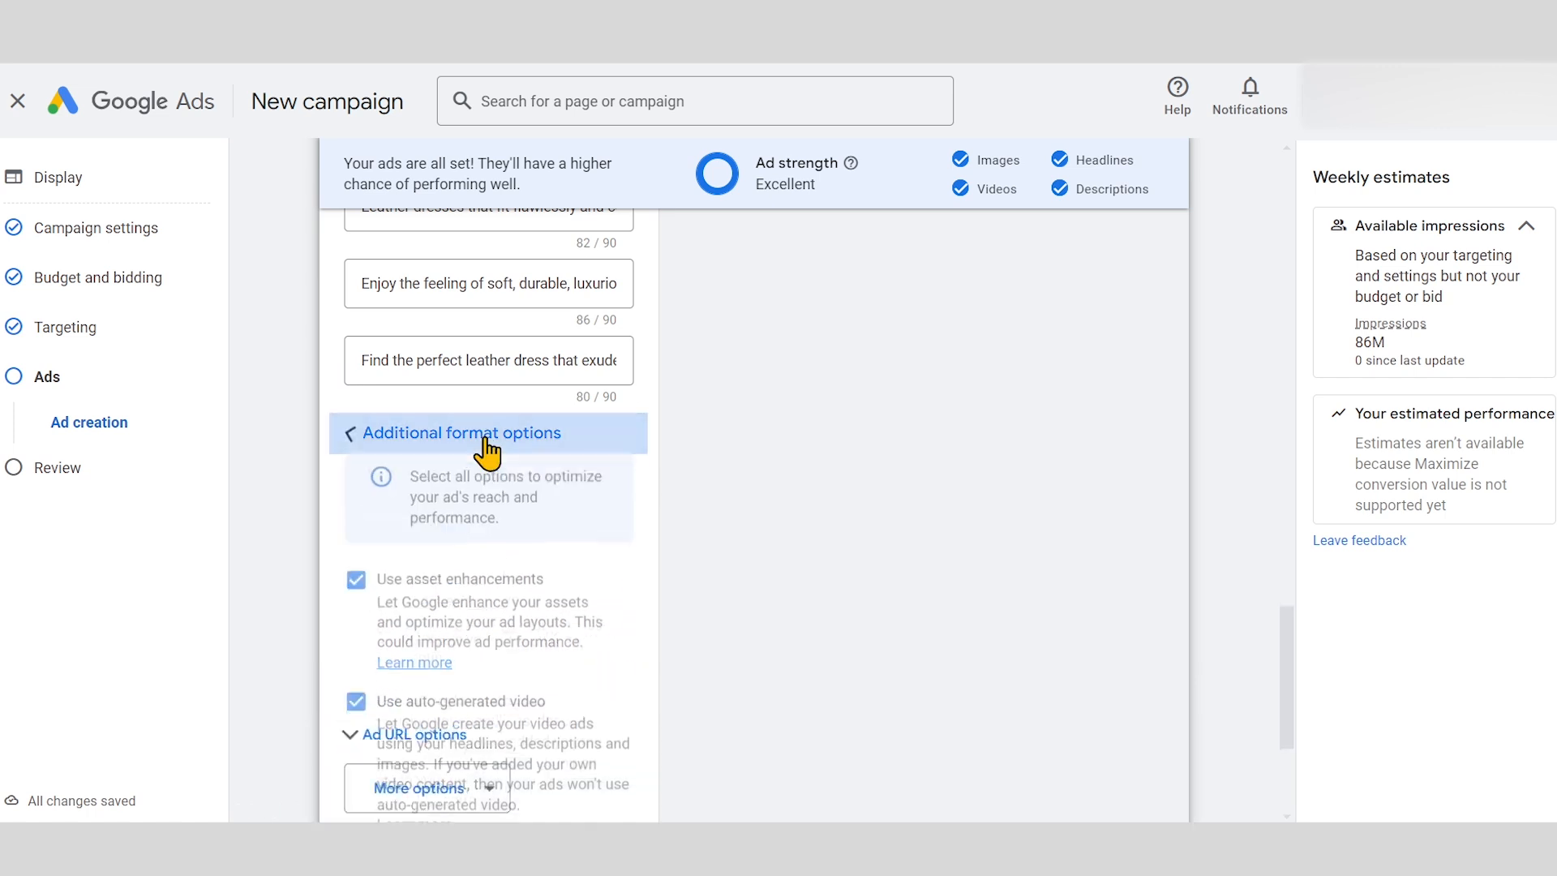
pyautogui.scroll(-3, 454, 405)
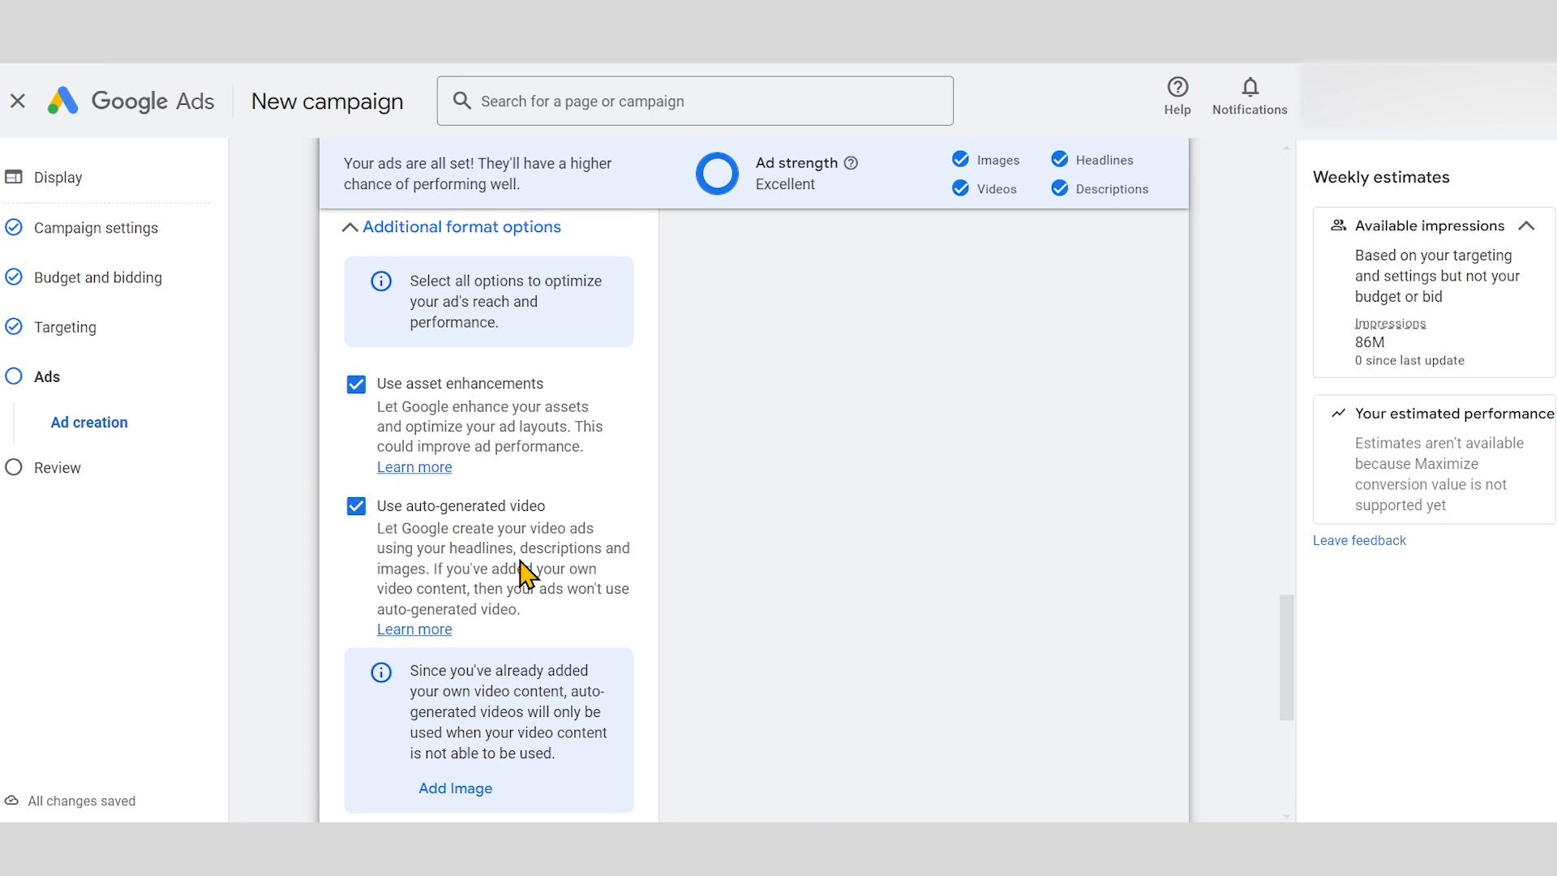
pyautogui.scroll(-3, 758, 474)
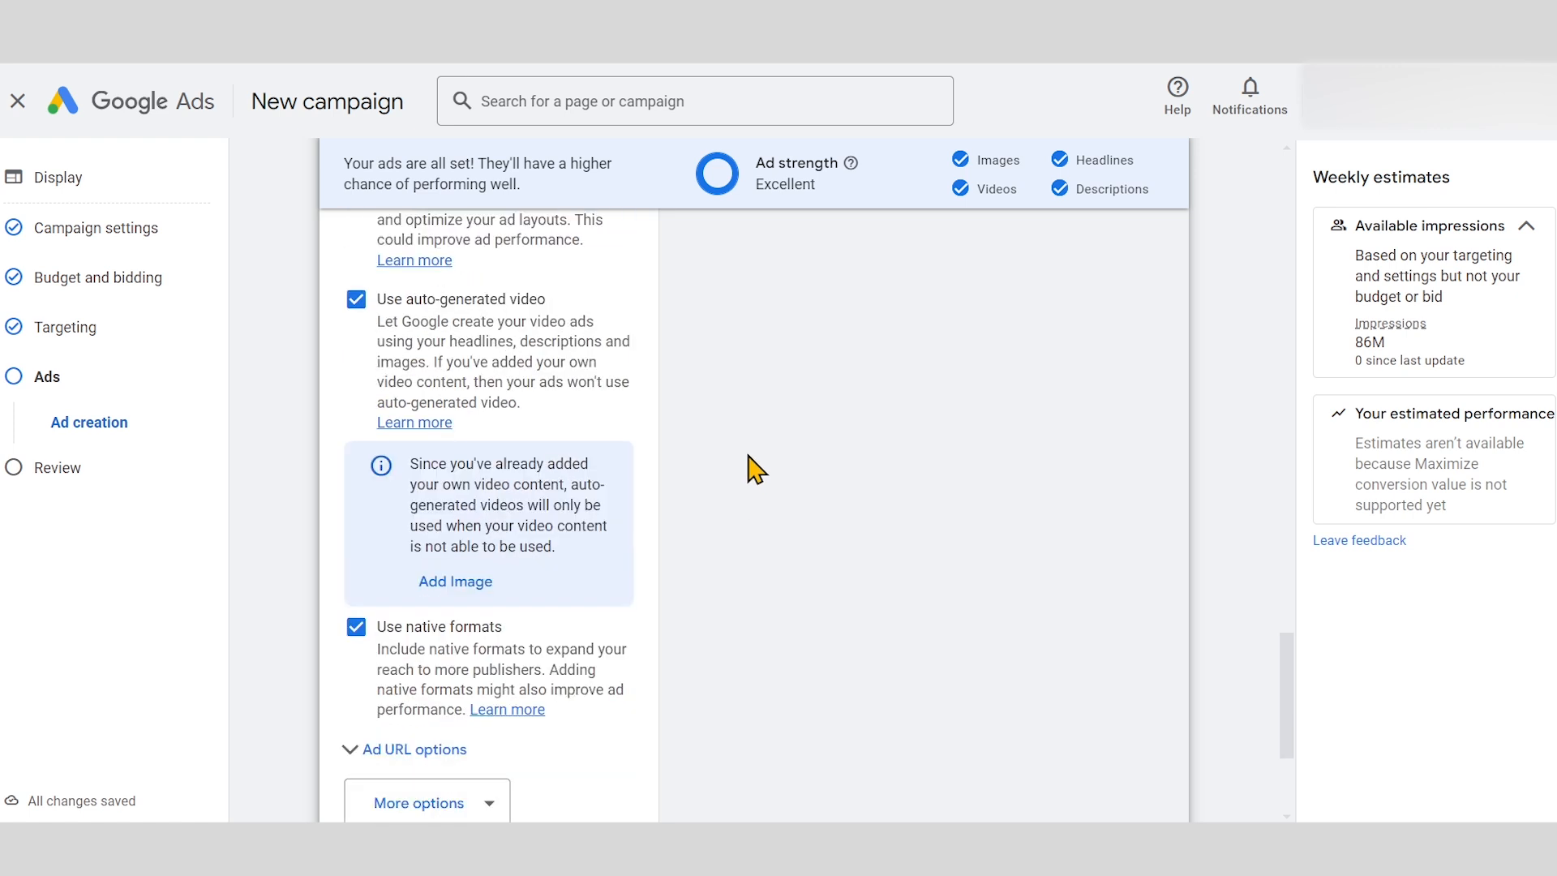
pyautogui.scroll(-1, 756, 469)
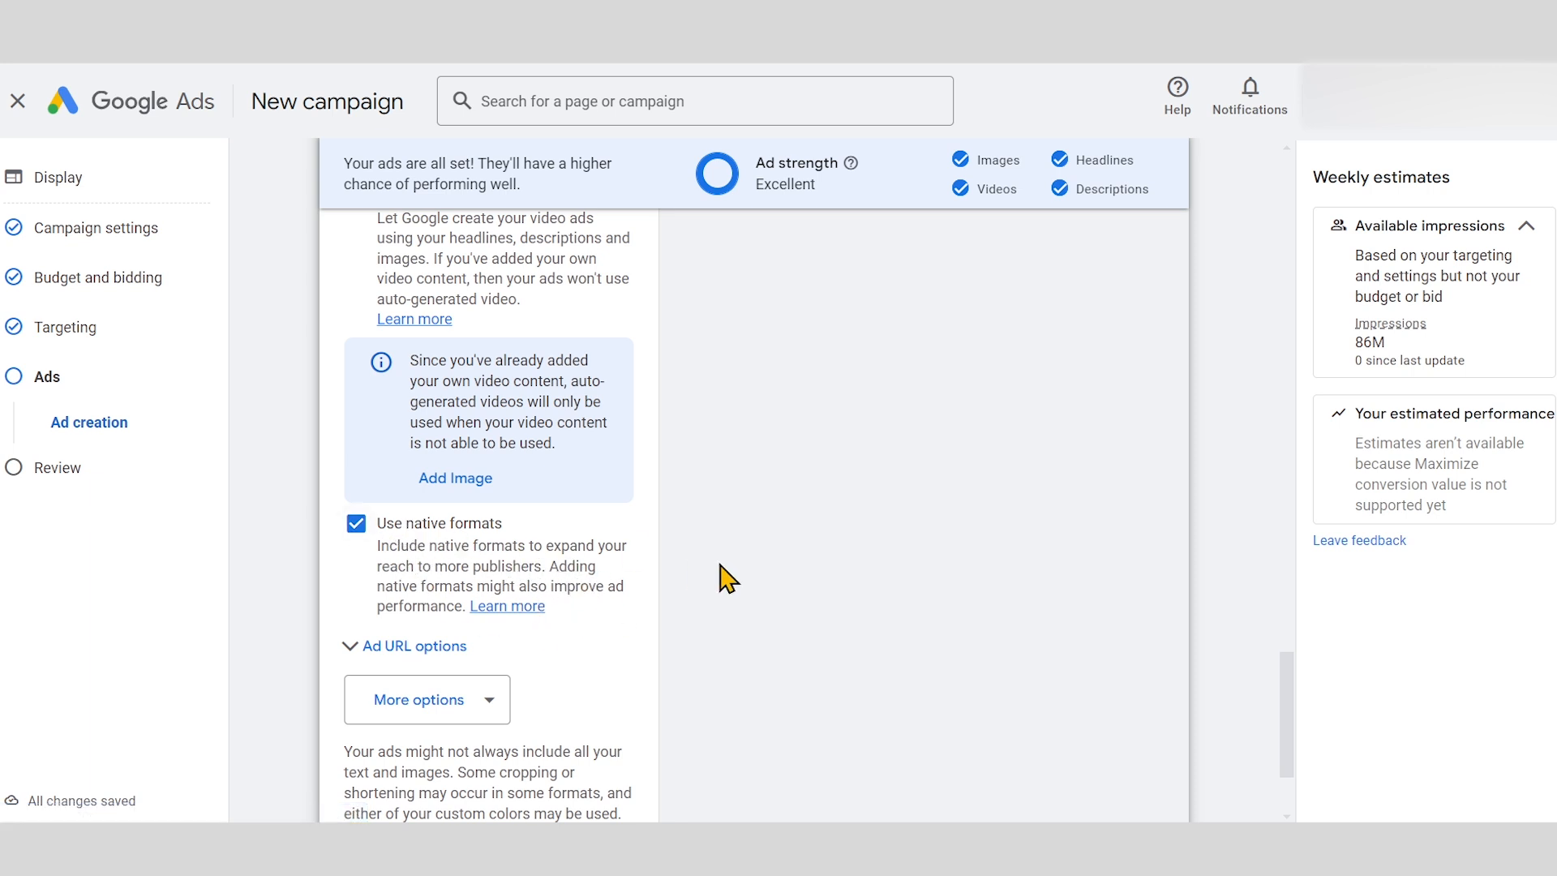
pyautogui.scroll(3, 727, 577)
pyautogui.scroll(-1, 375, 705)
pyautogui.scroll(1, 469, 535)
pyautogui.scroll(1, 469, 535)
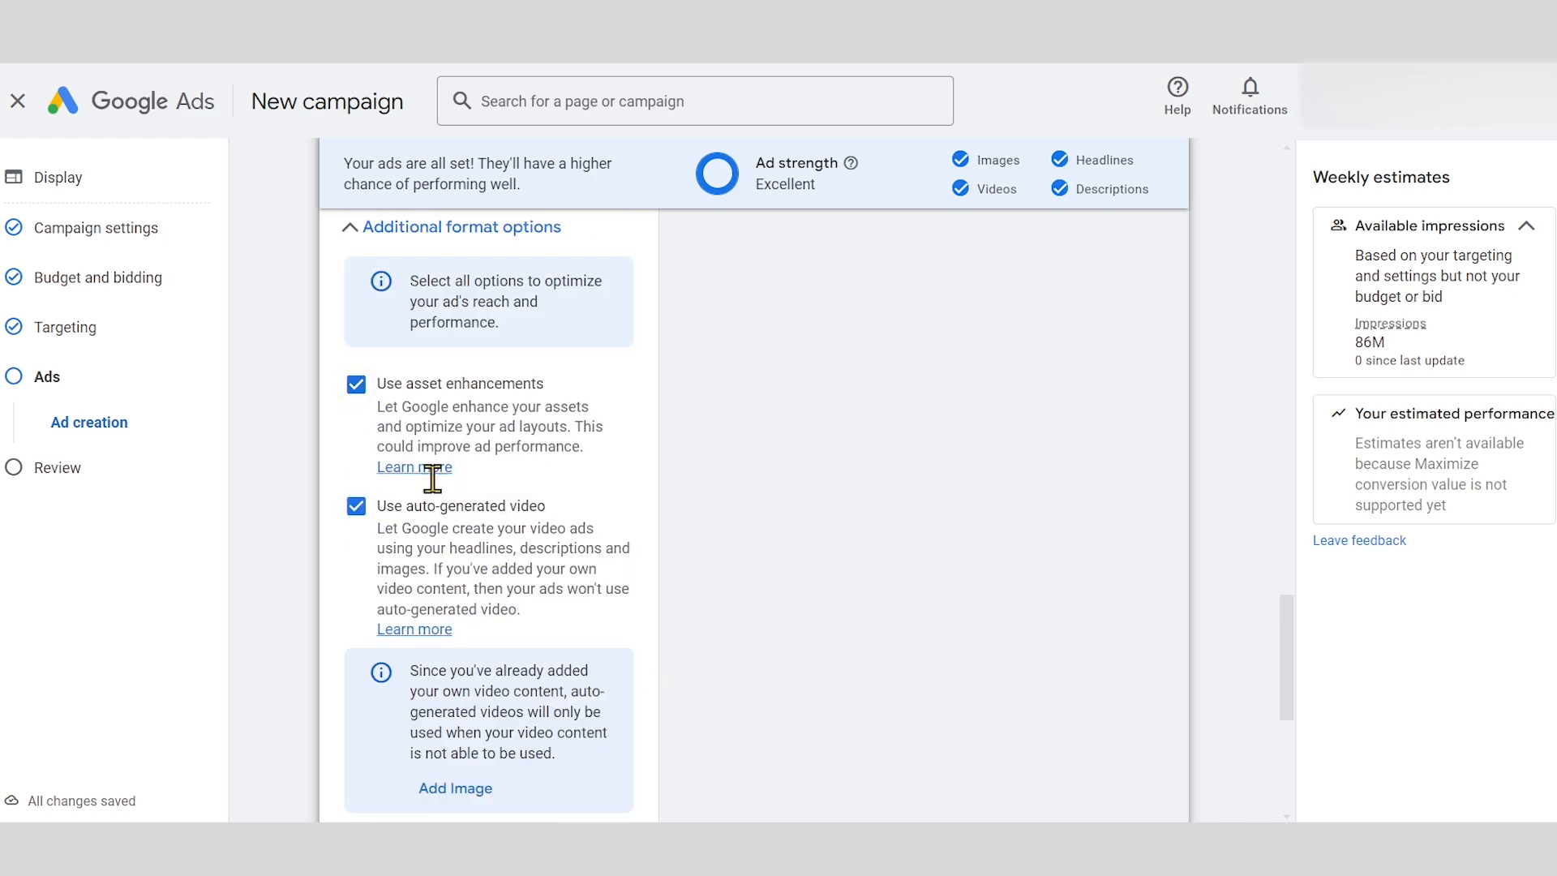
pyautogui.click(454, 227)
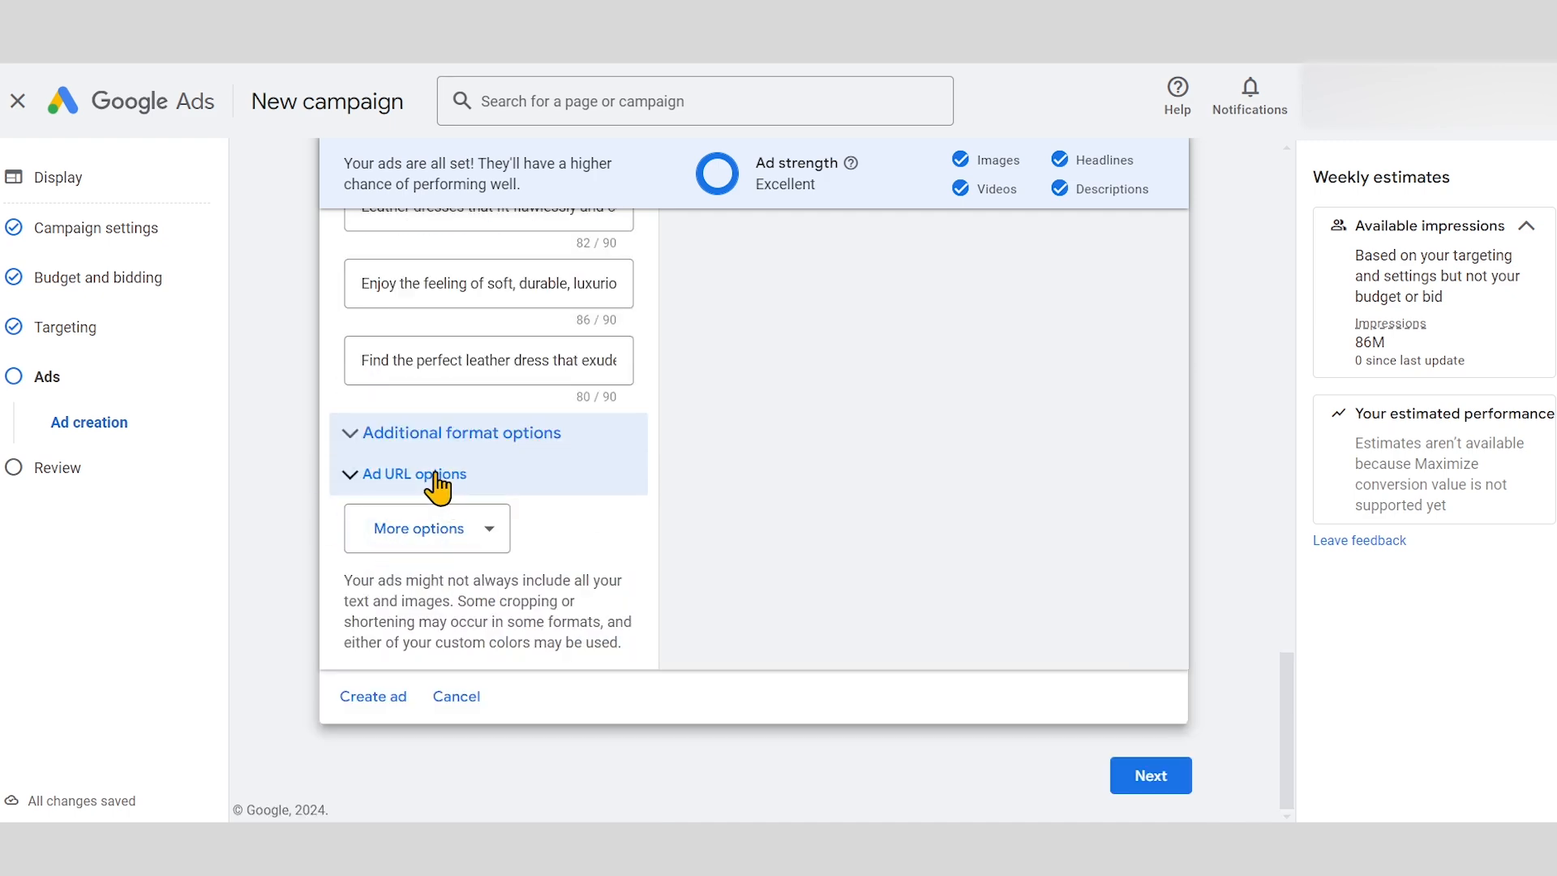
# Look over the ad URL options, including the tracking template, final URL suffix and custom parameter, and collapse them
pyautogui.click(438, 479)
pyautogui.scroll(-3, 430, 568)
pyautogui.scroll(2, 527, 479)
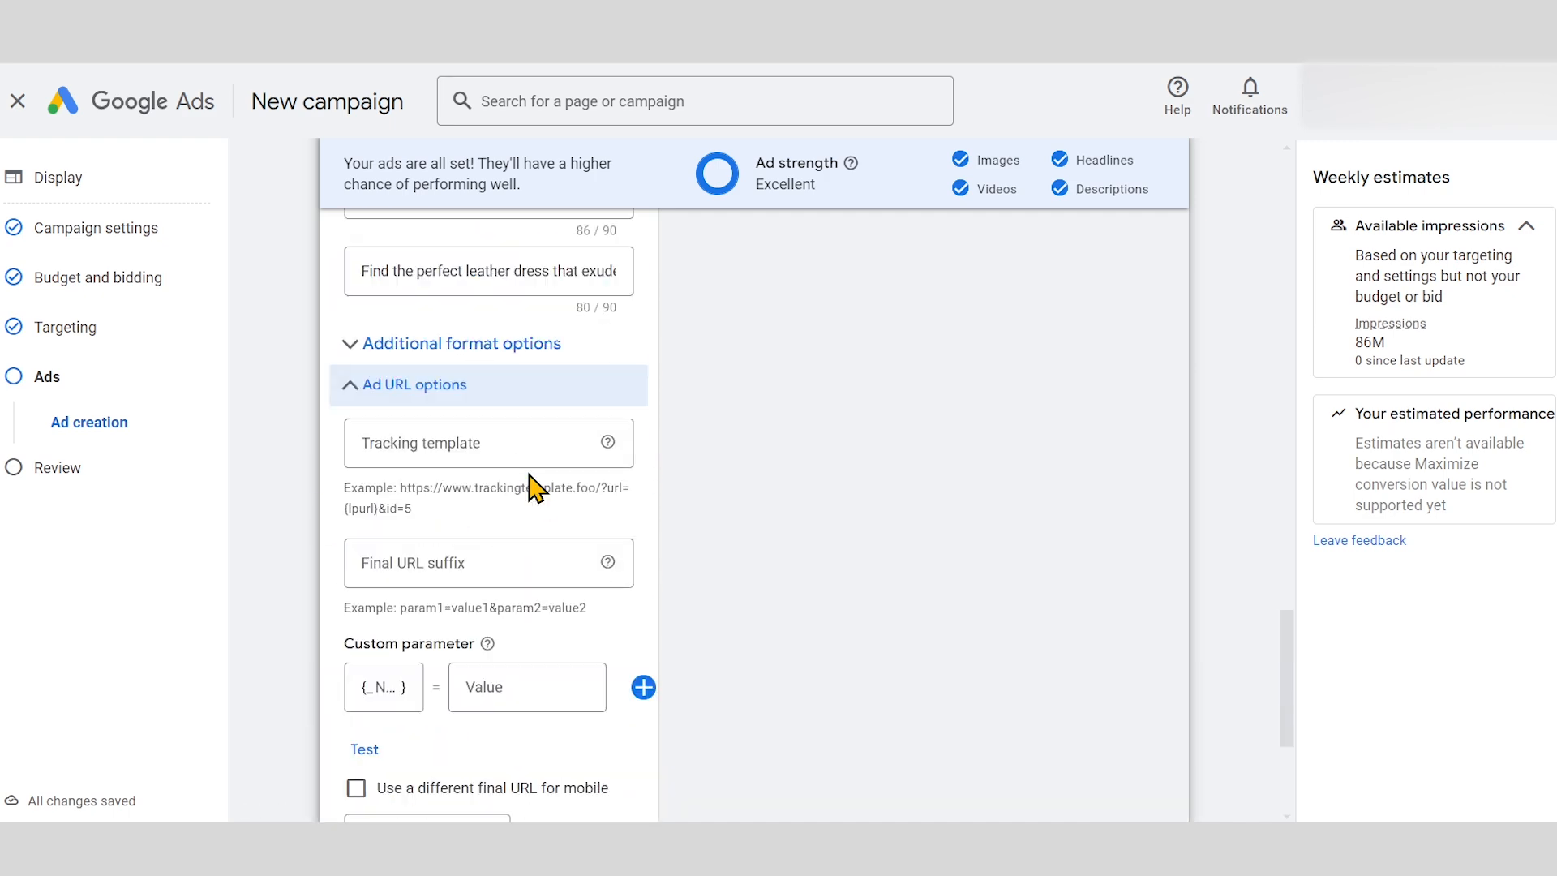
pyautogui.click(398, 410)
# Add the call to action text option to the ad and browse its available texts, keeping the automated choice in English
pyautogui.click(451, 542)
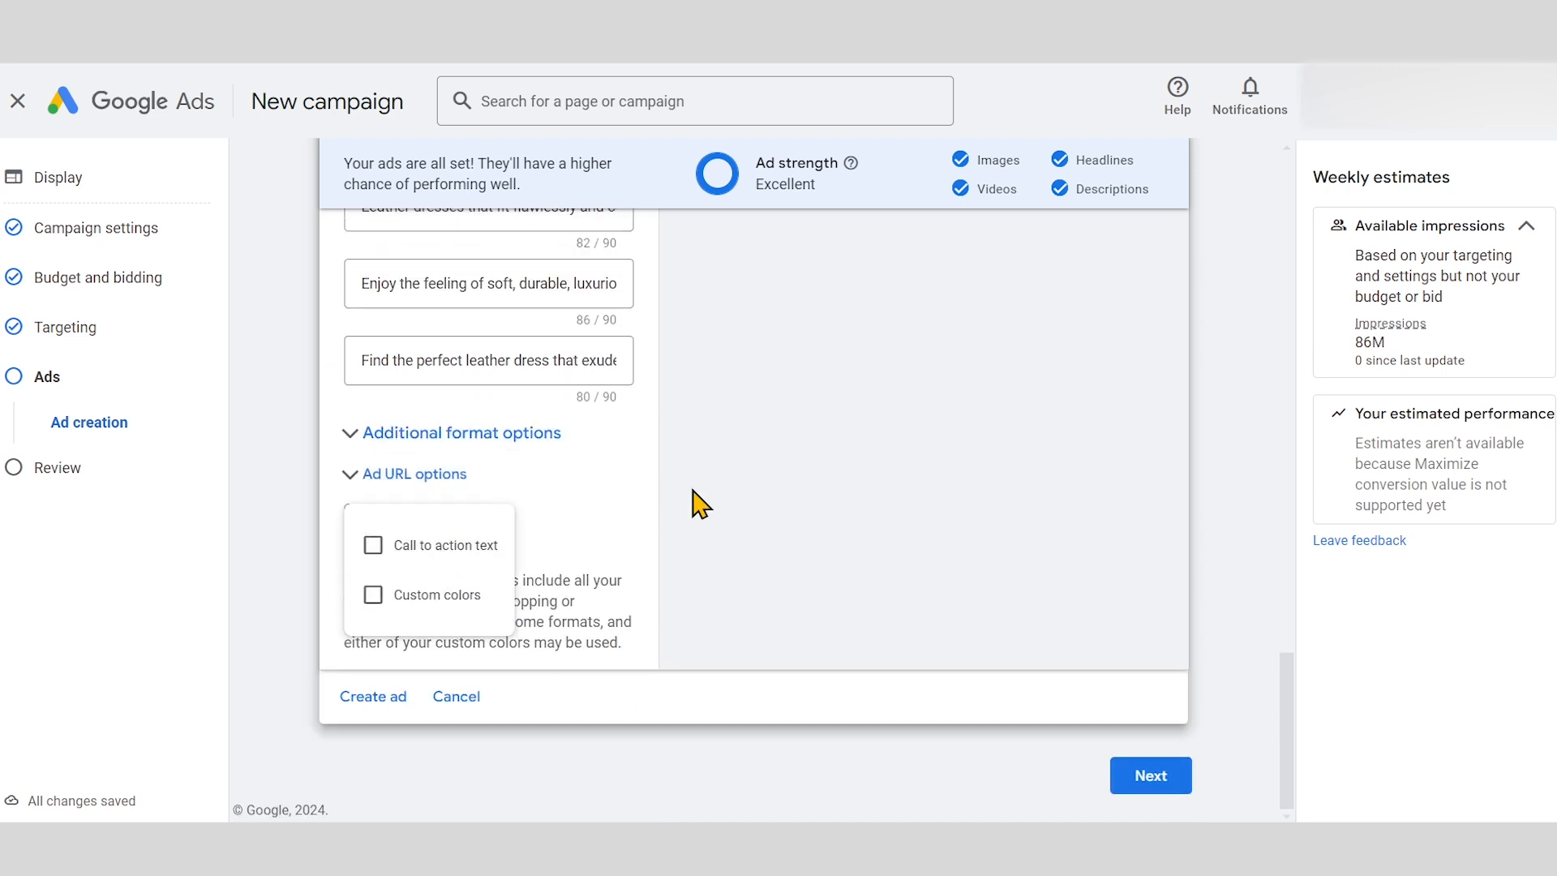
pyautogui.click(373, 545)
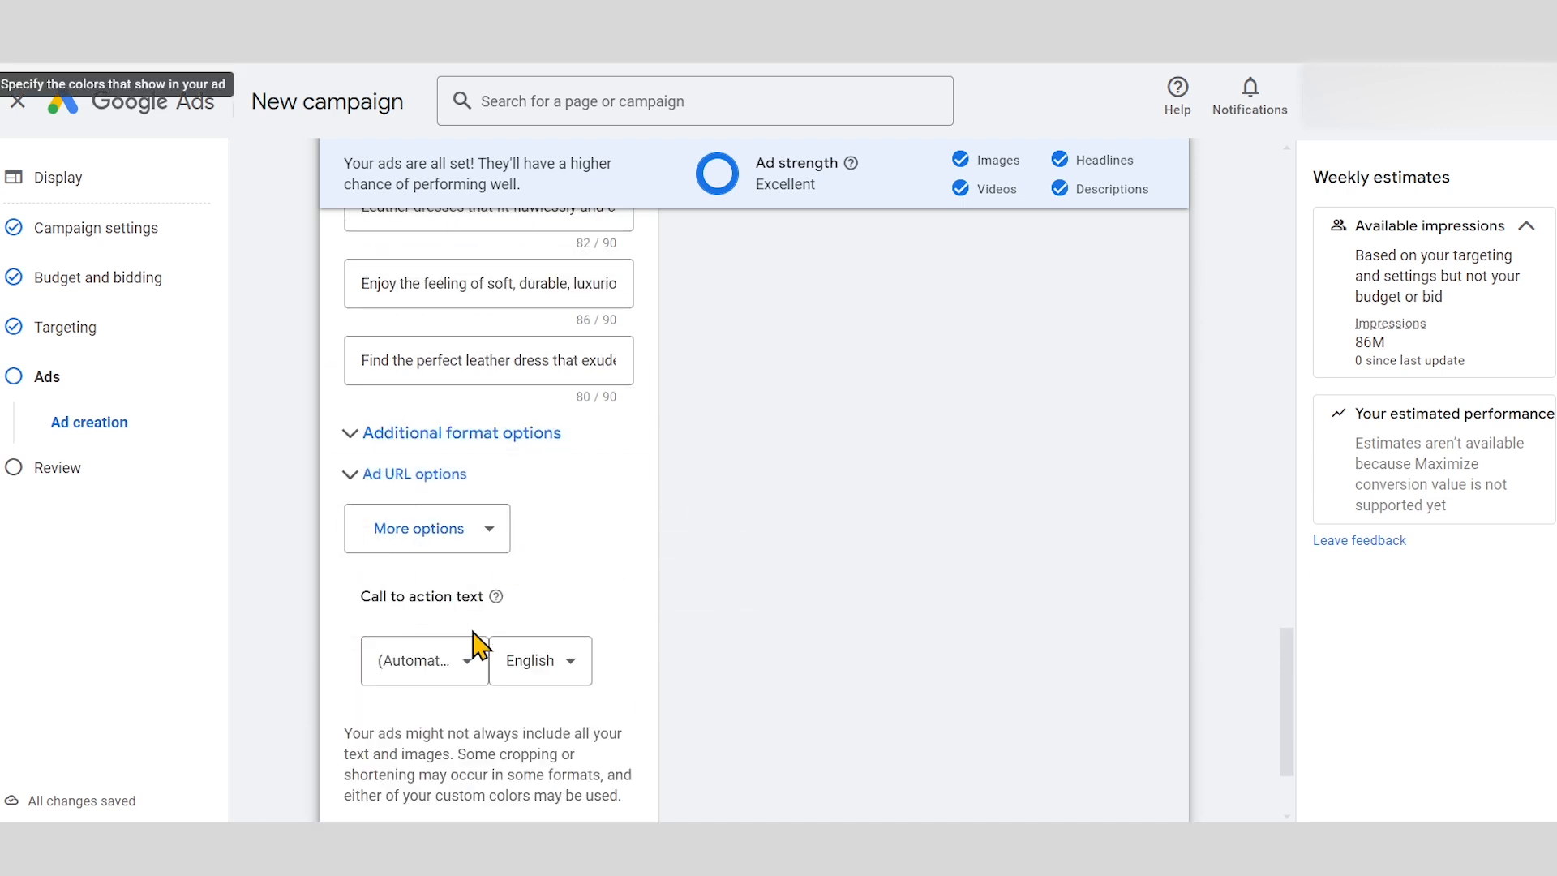
pyautogui.click(467, 672)
pyautogui.scroll(-5, 467, 360)
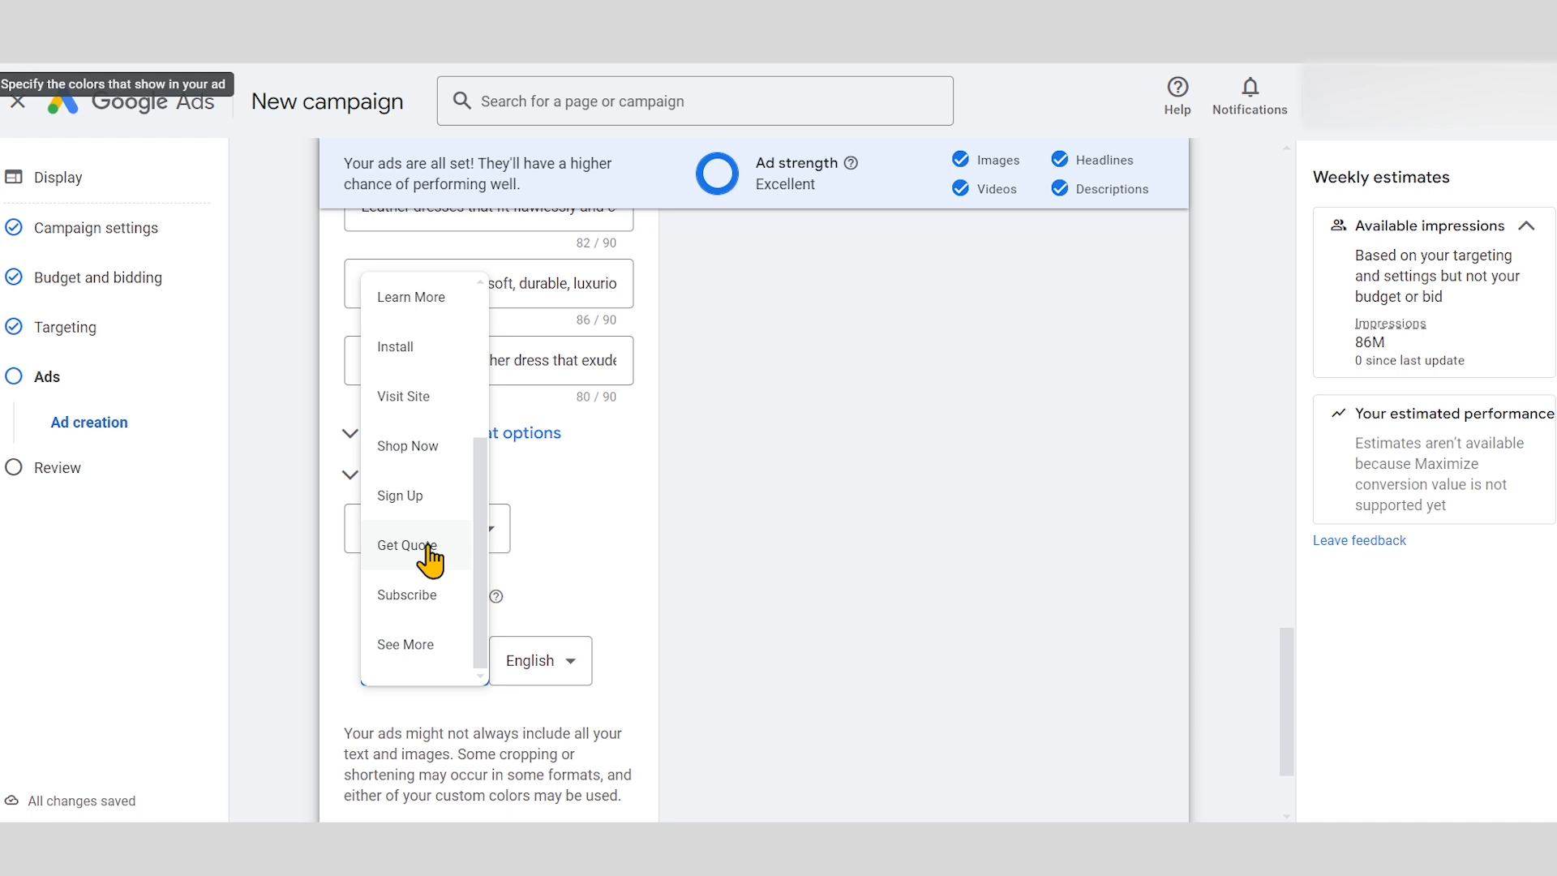
pyautogui.scroll(4, 476, 487)
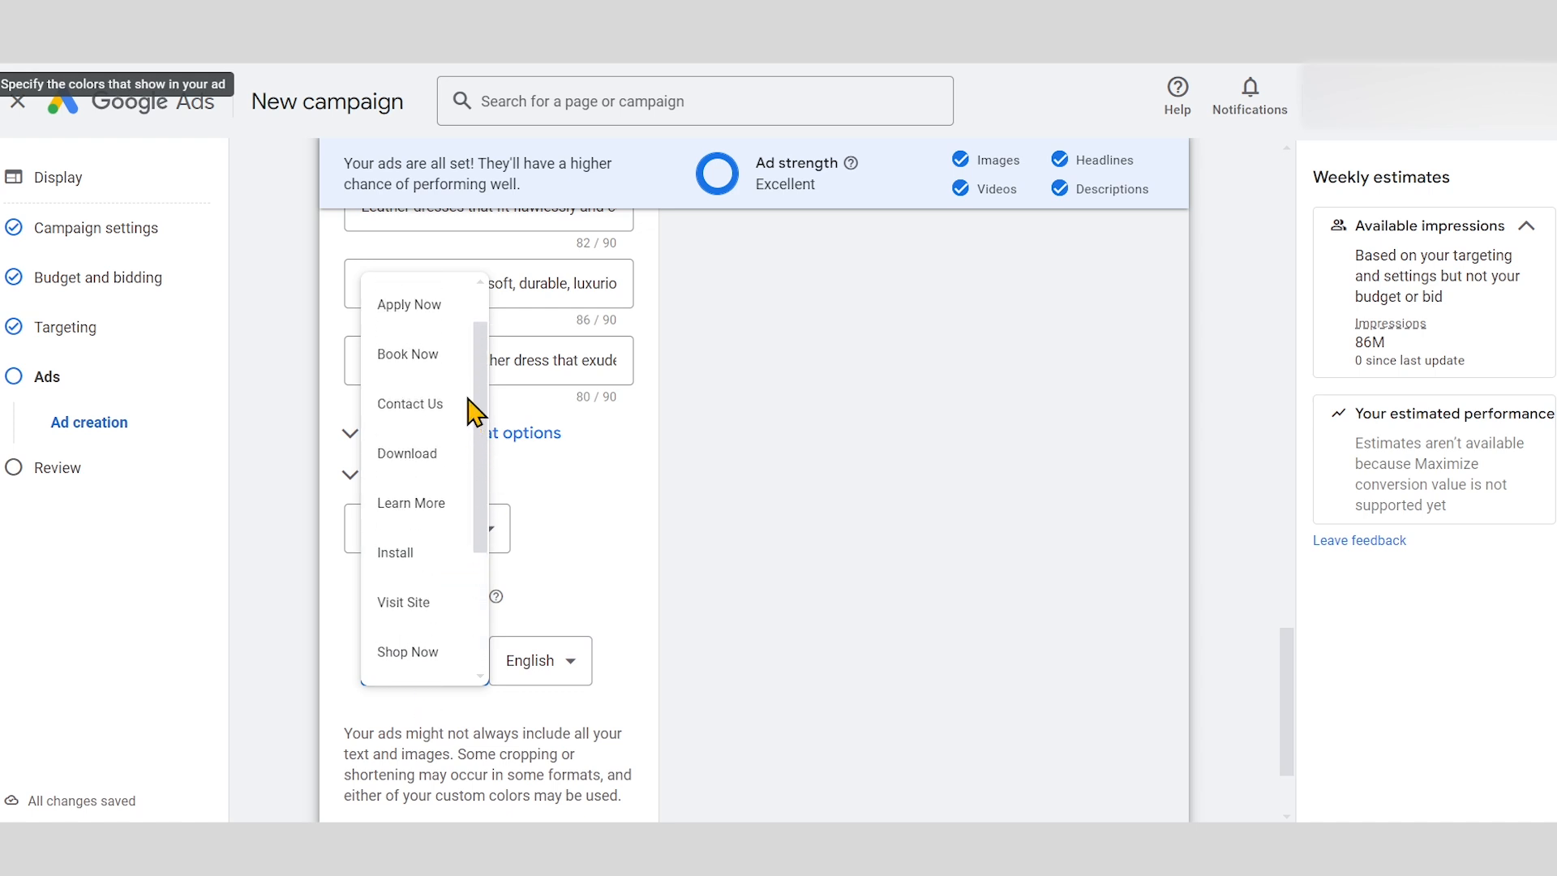
pyautogui.scroll(1, 473, 412)
pyautogui.click(806, 441)
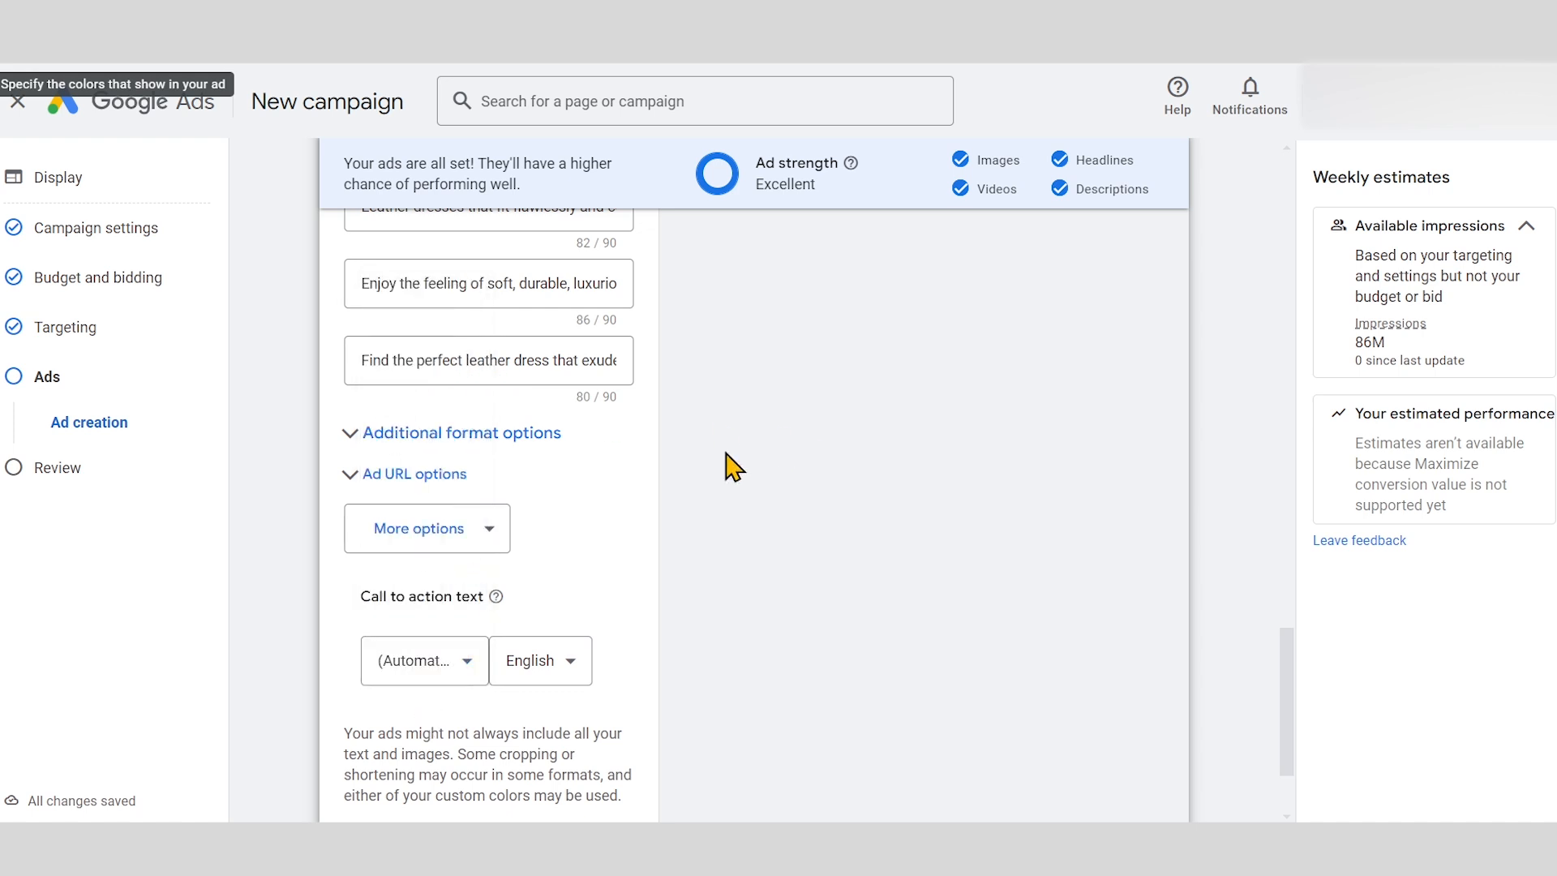
pyautogui.click(438, 674)
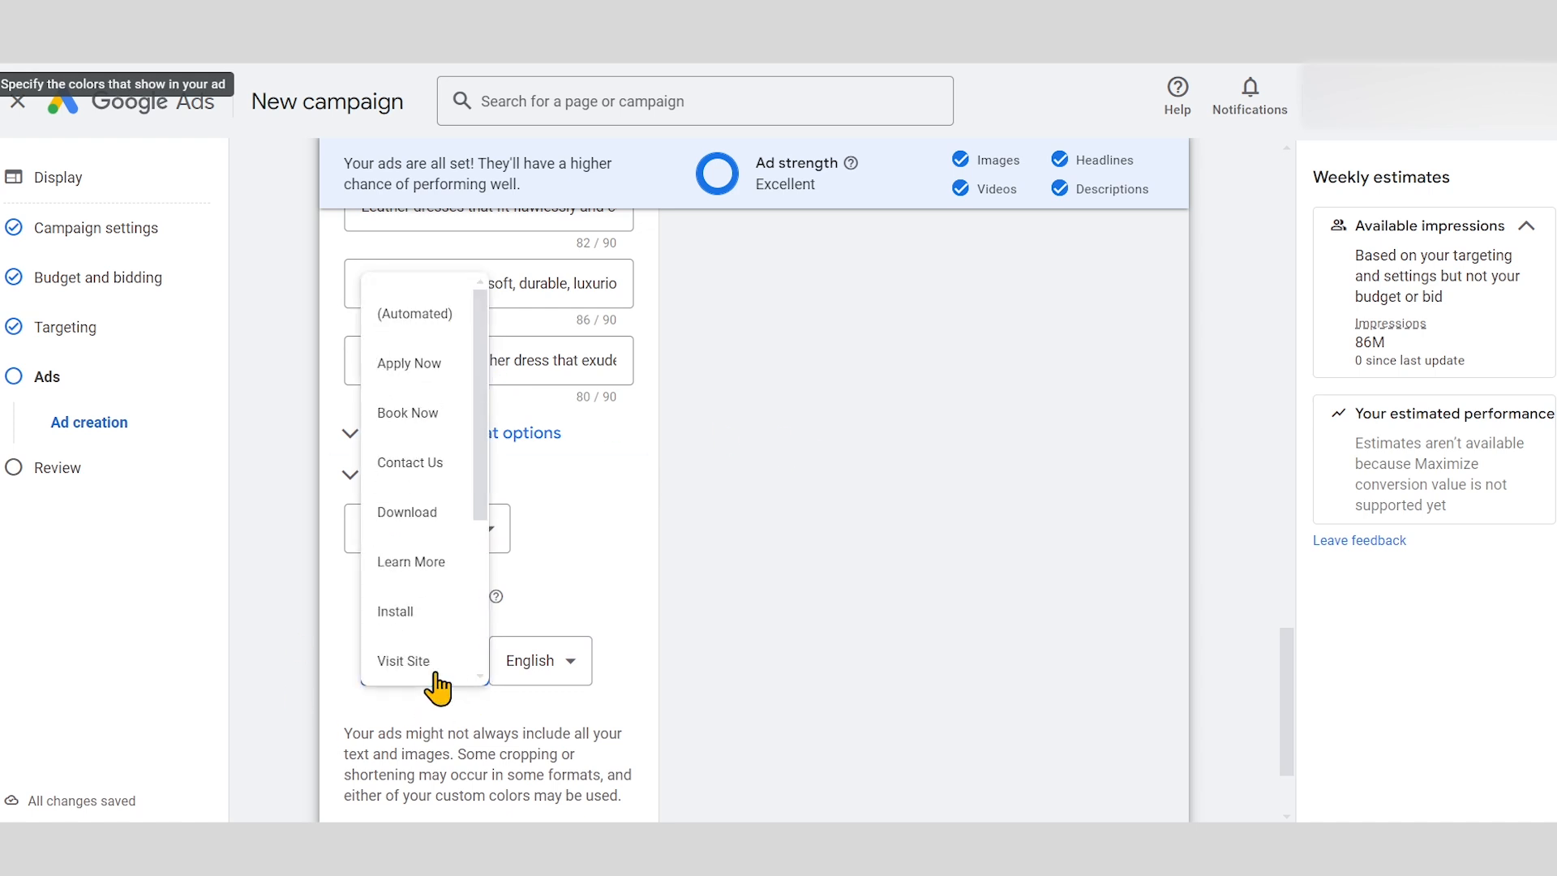
pyautogui.click(945, 609)
# Add the custom colors option to the ad and look over its main and accent color settings, leaving both empty
pyautogui.scroll(-1, 946, 608)
pyautogui.click(452, 438)
pyautogui.click(431, 496)
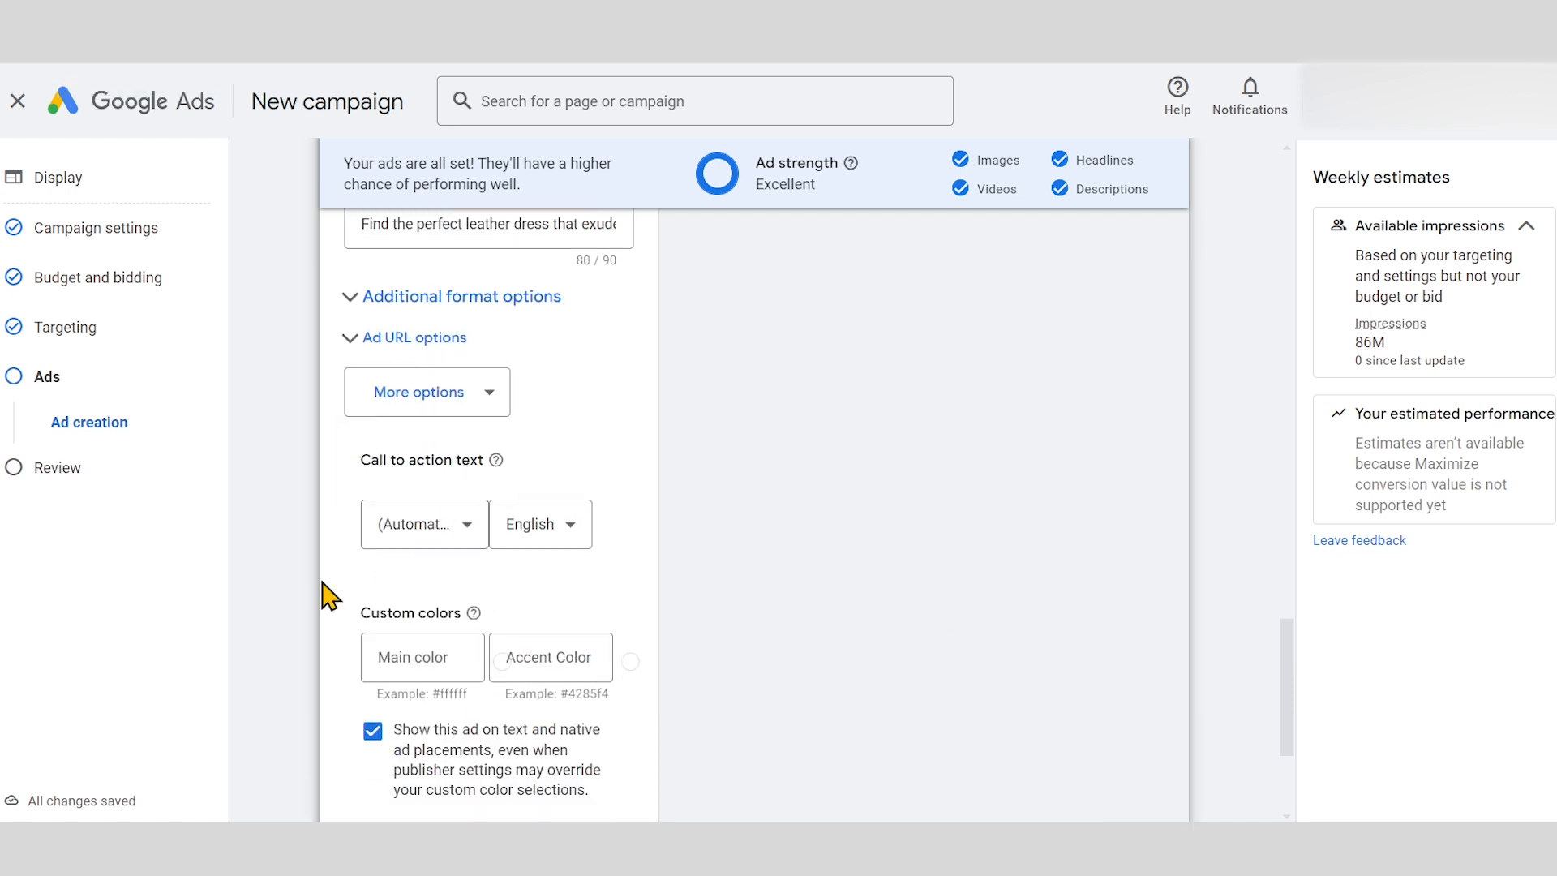
pyautogui.scroll(-1, 369, 600)
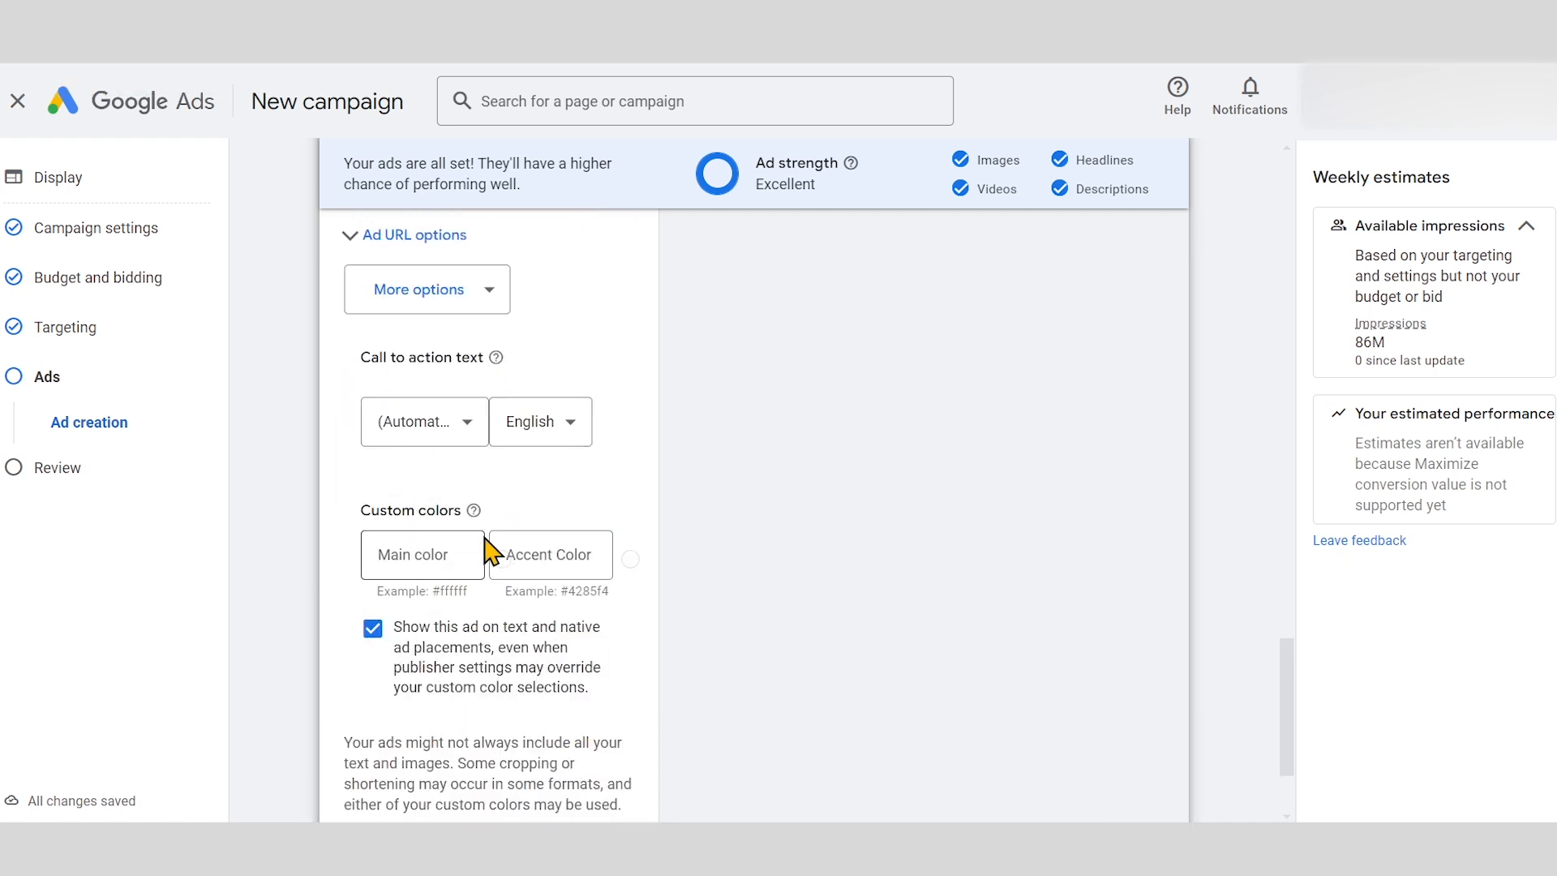
pyautogui.scroll(-1, 686, 560)
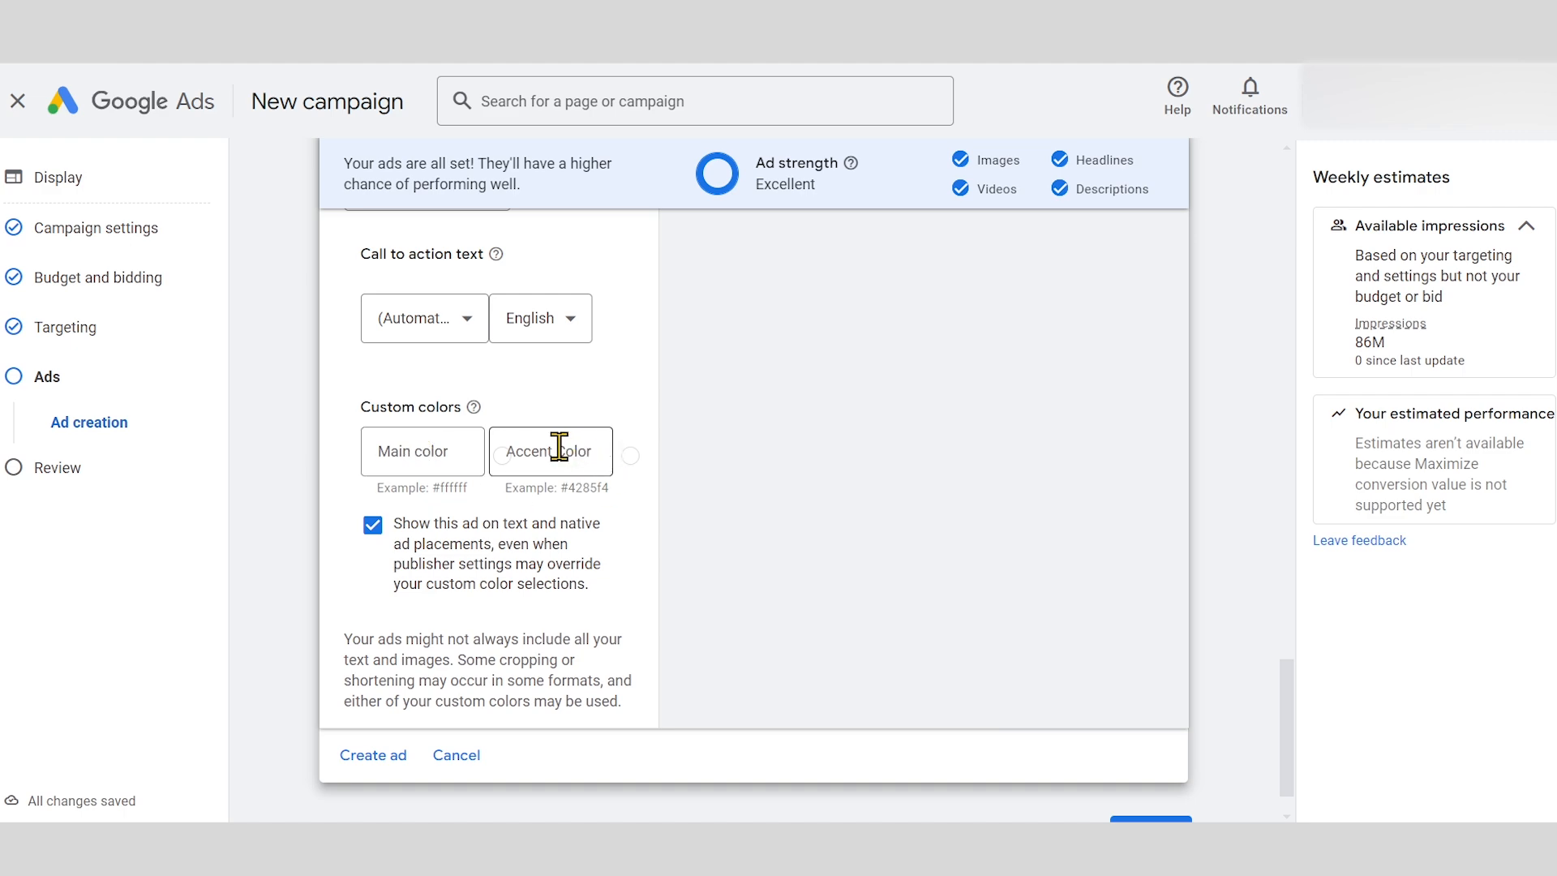
# Expand the additional format options again and recheck the remaining ad settings, from asset enhancements to call to action and custom colors
pyautogui.scroll(6, 504, 476)
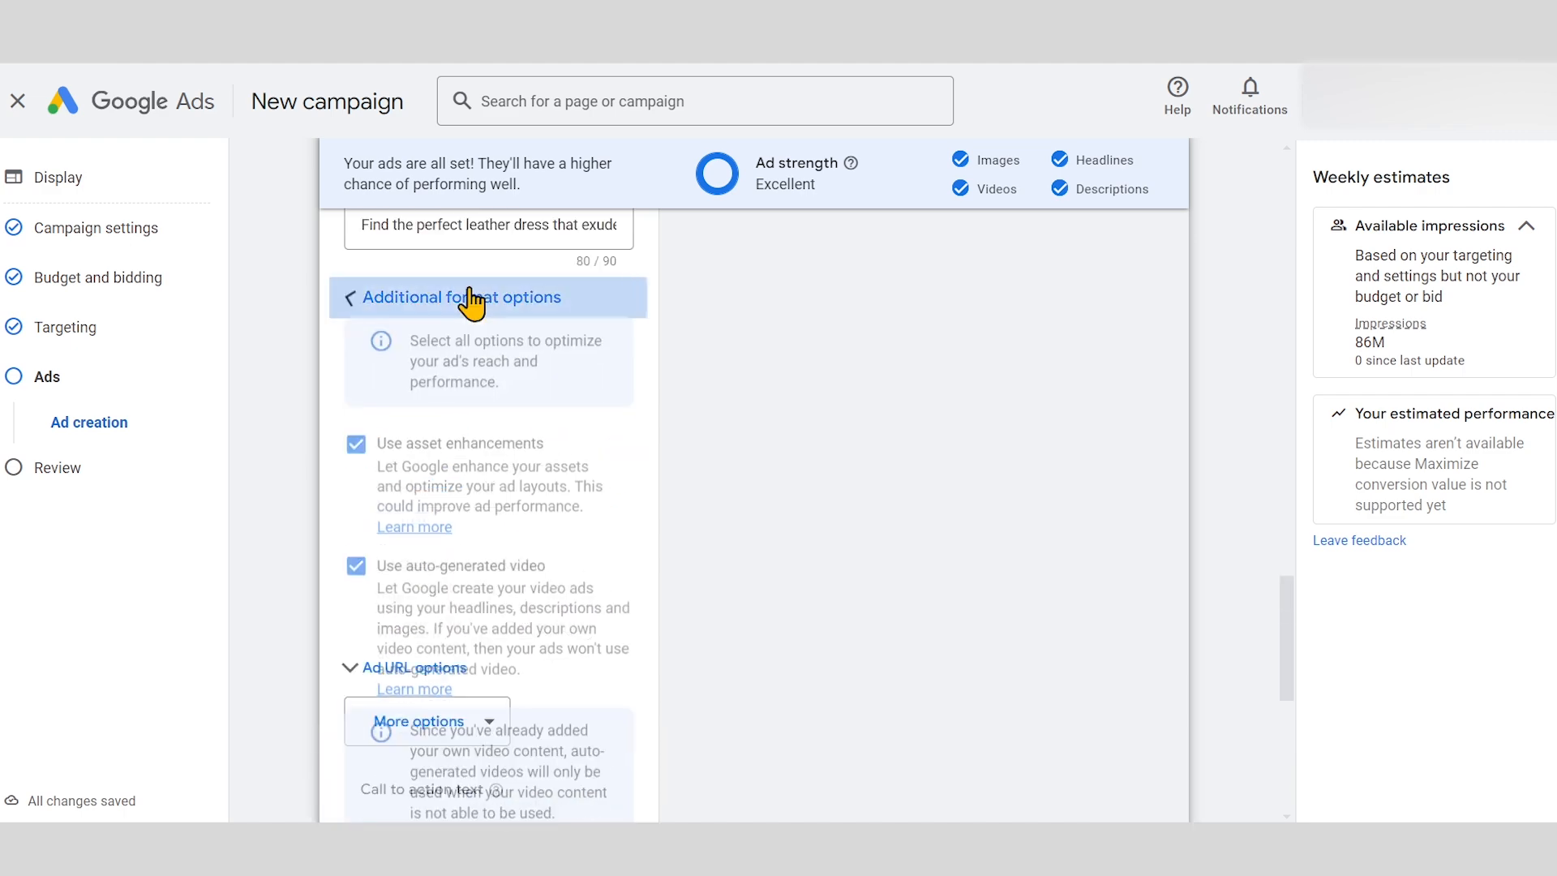
pyautogui.scroll(-7, 412, 654)
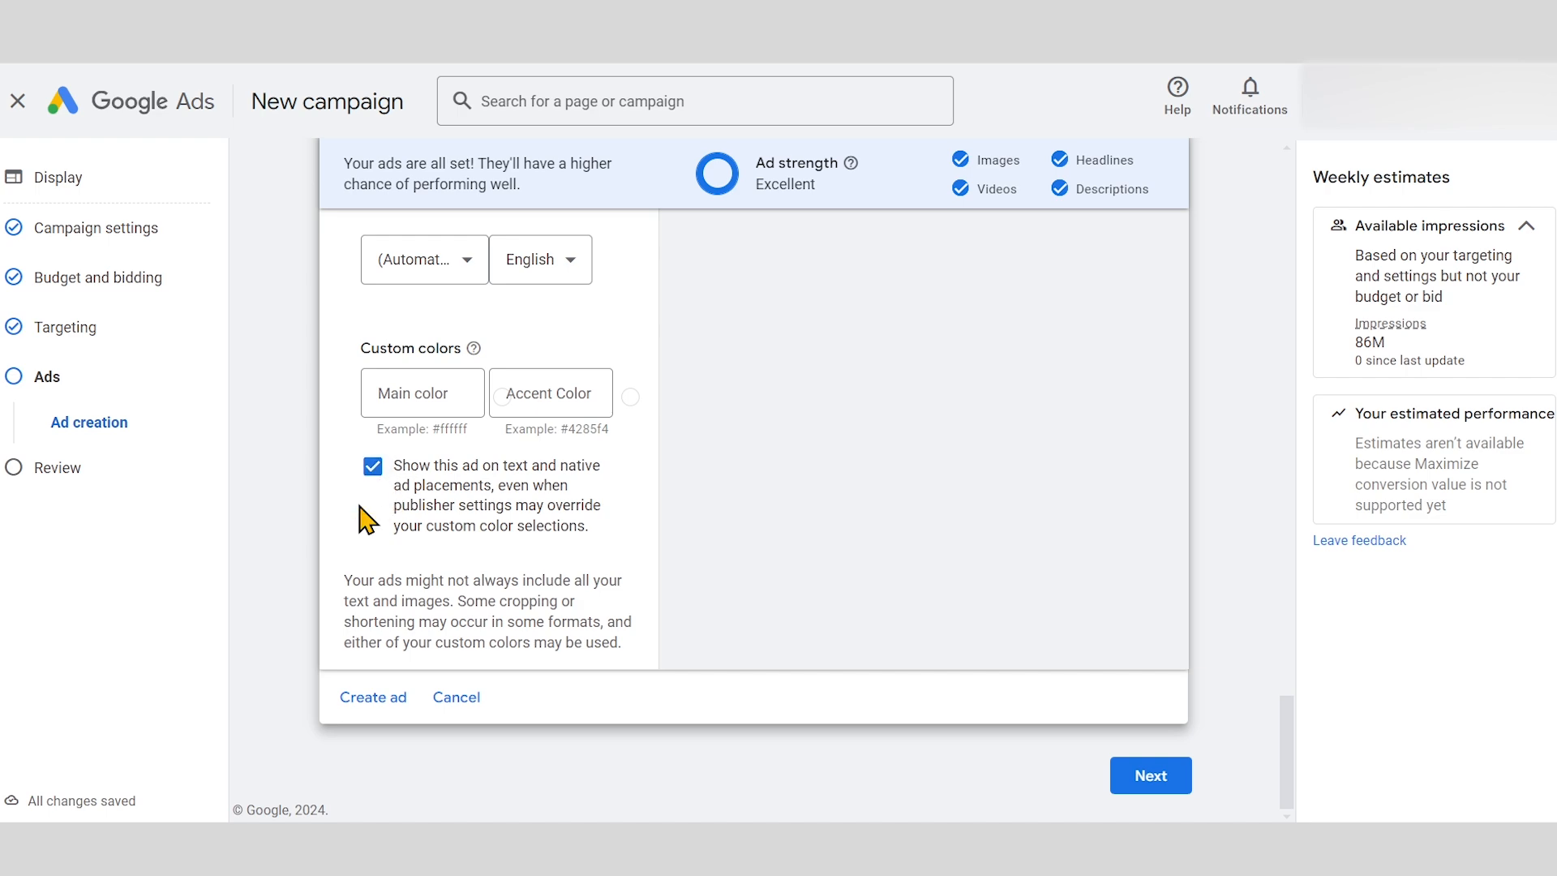
pyautogui.scroll(4, 292, 511)
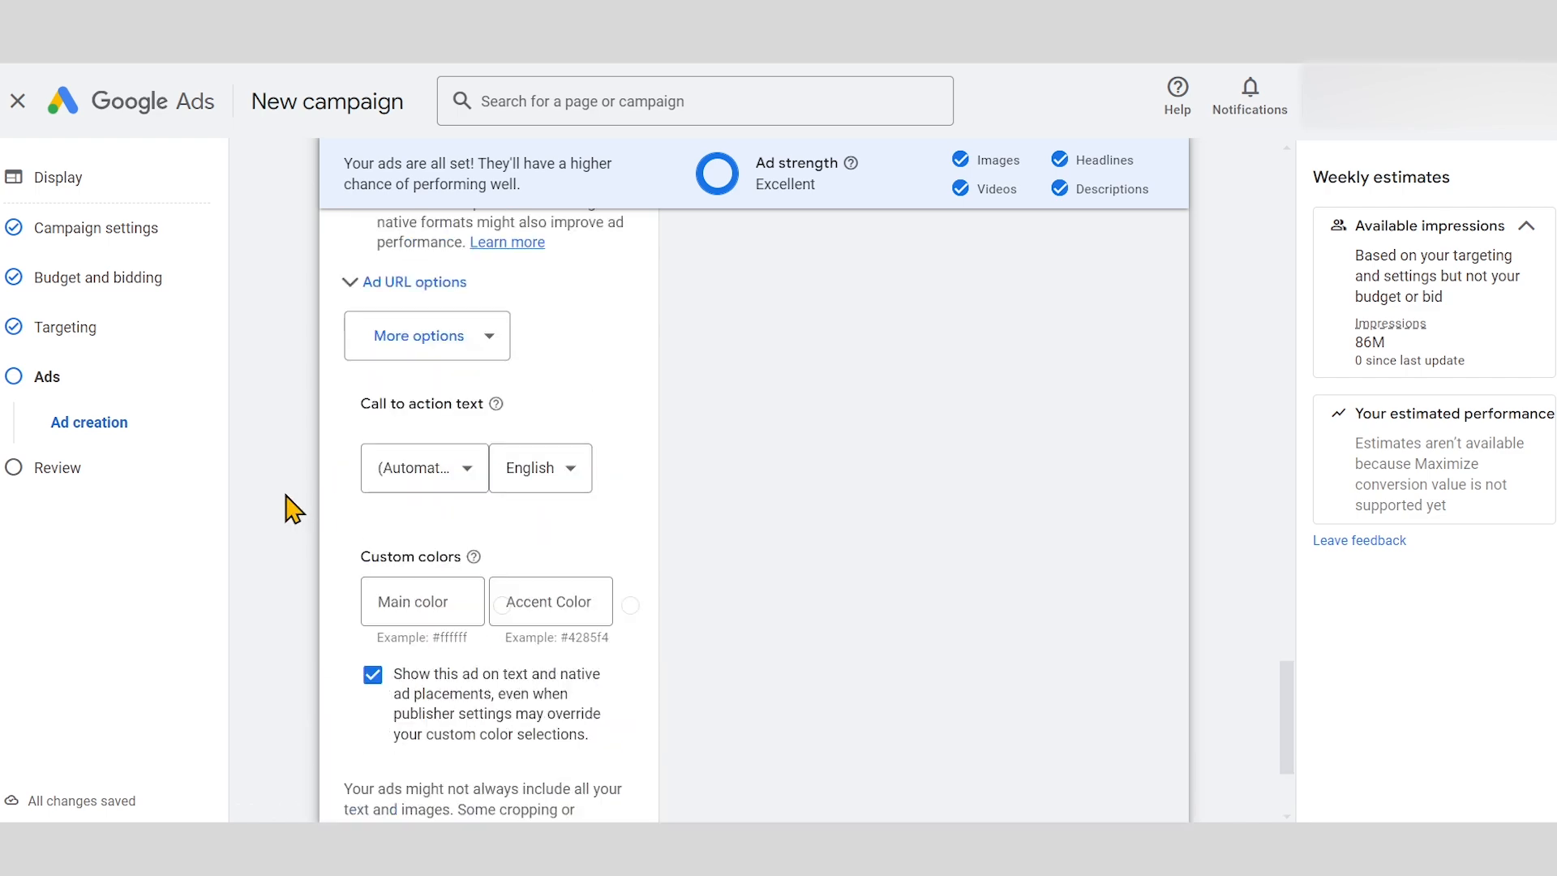
pyautogui.click(362, 390)
pyautogui.click(333, 386)
pyautogui.scroll(-4, 707, 473)
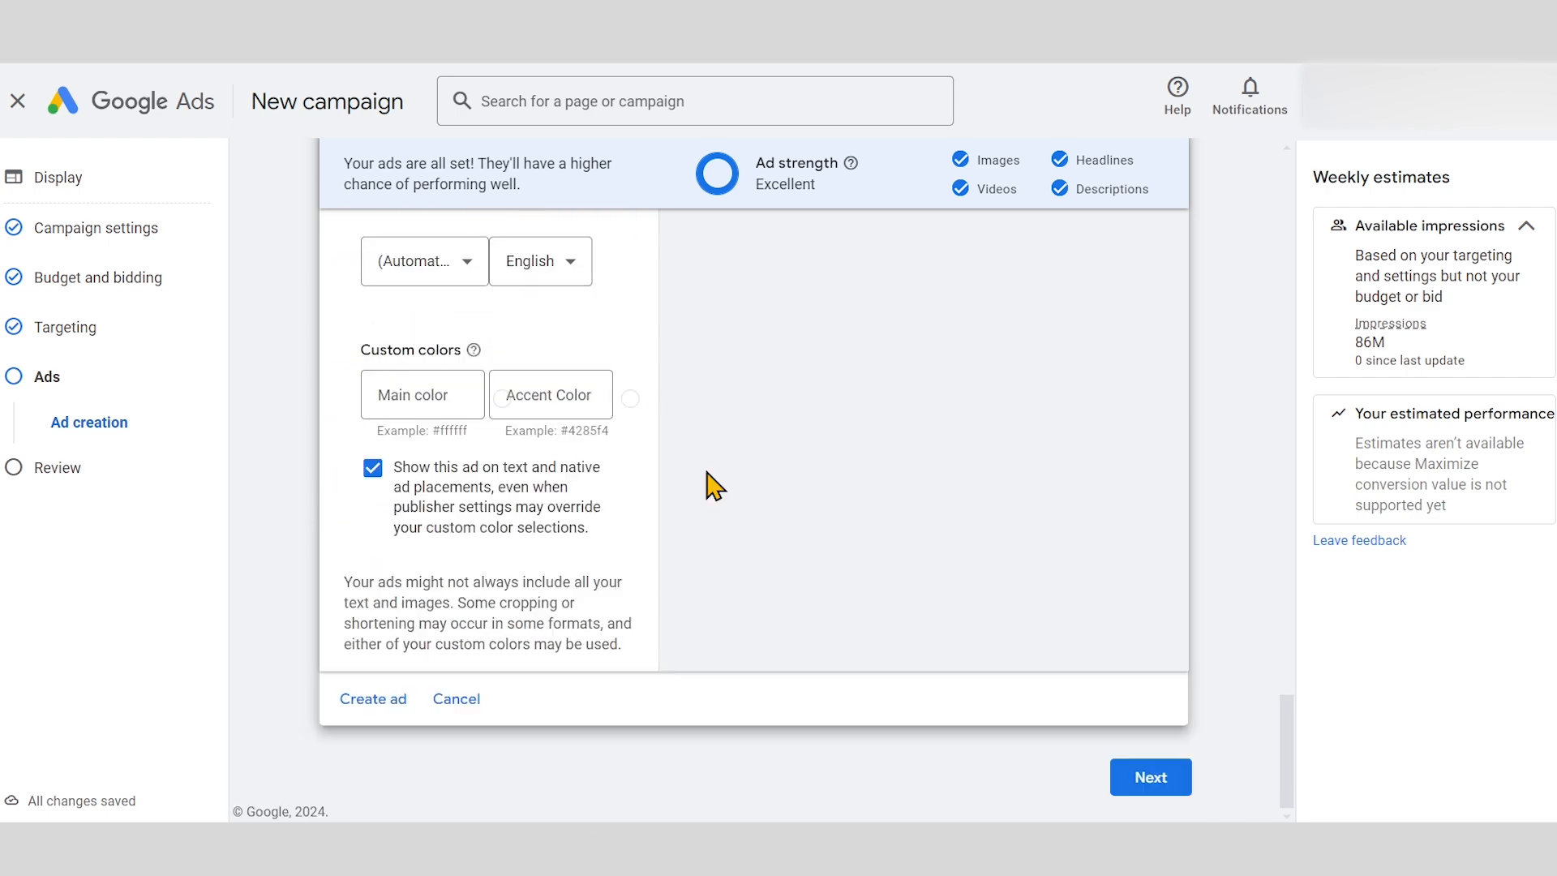
pyautogui.scroll(3, 734, 499)
pyautogui.scroll(-3, 738, 501)
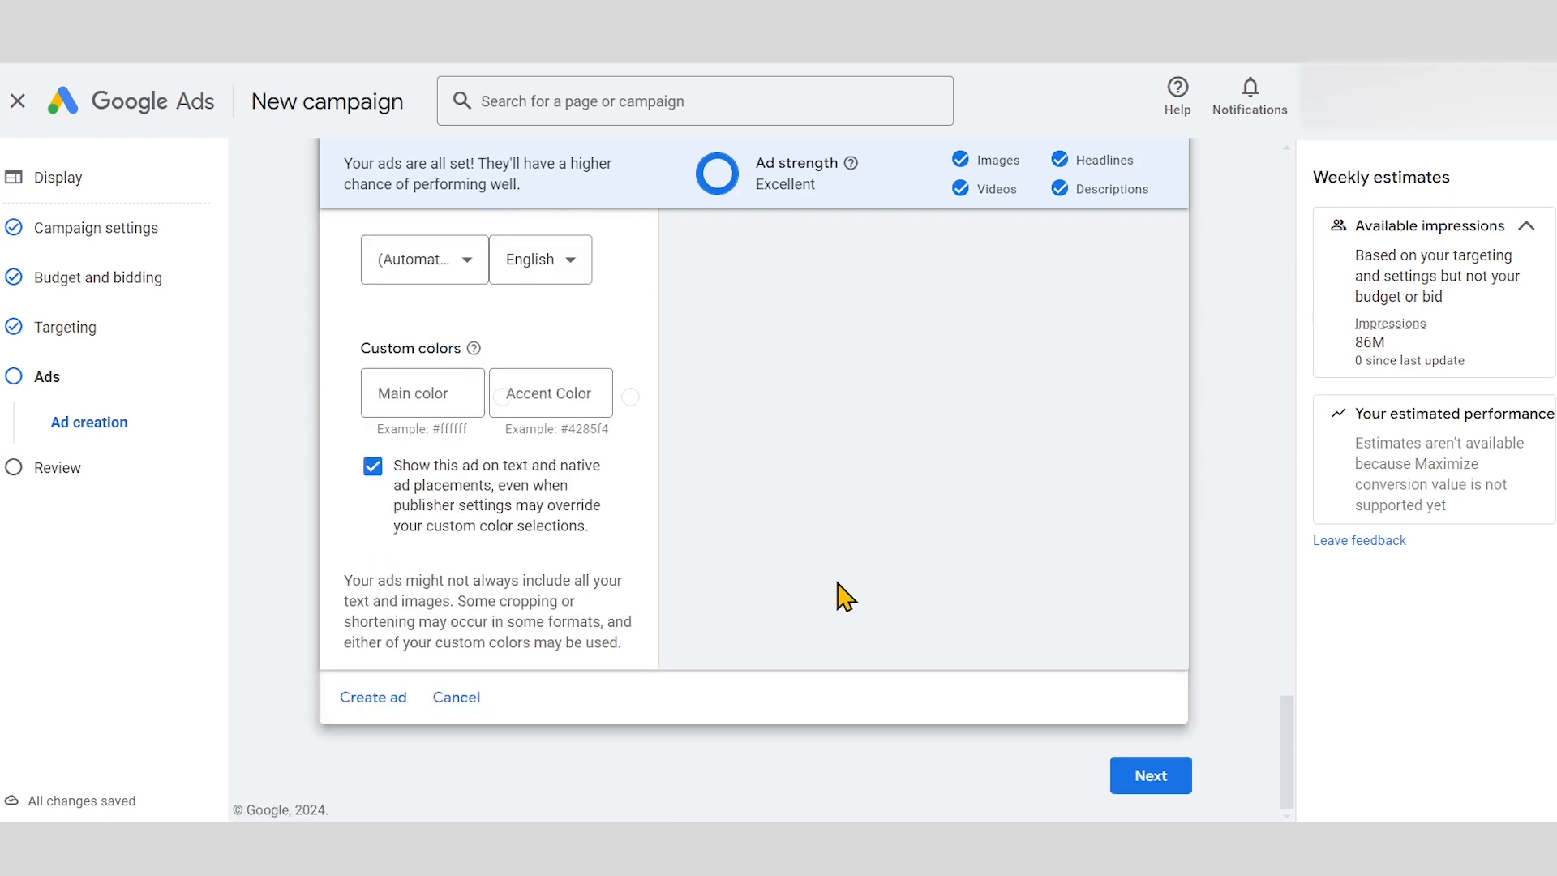
# Continue to the campaign review and check the campaign settings, budget, bidding, ad group targeting and ads
pyautogui.click(1146, 778)
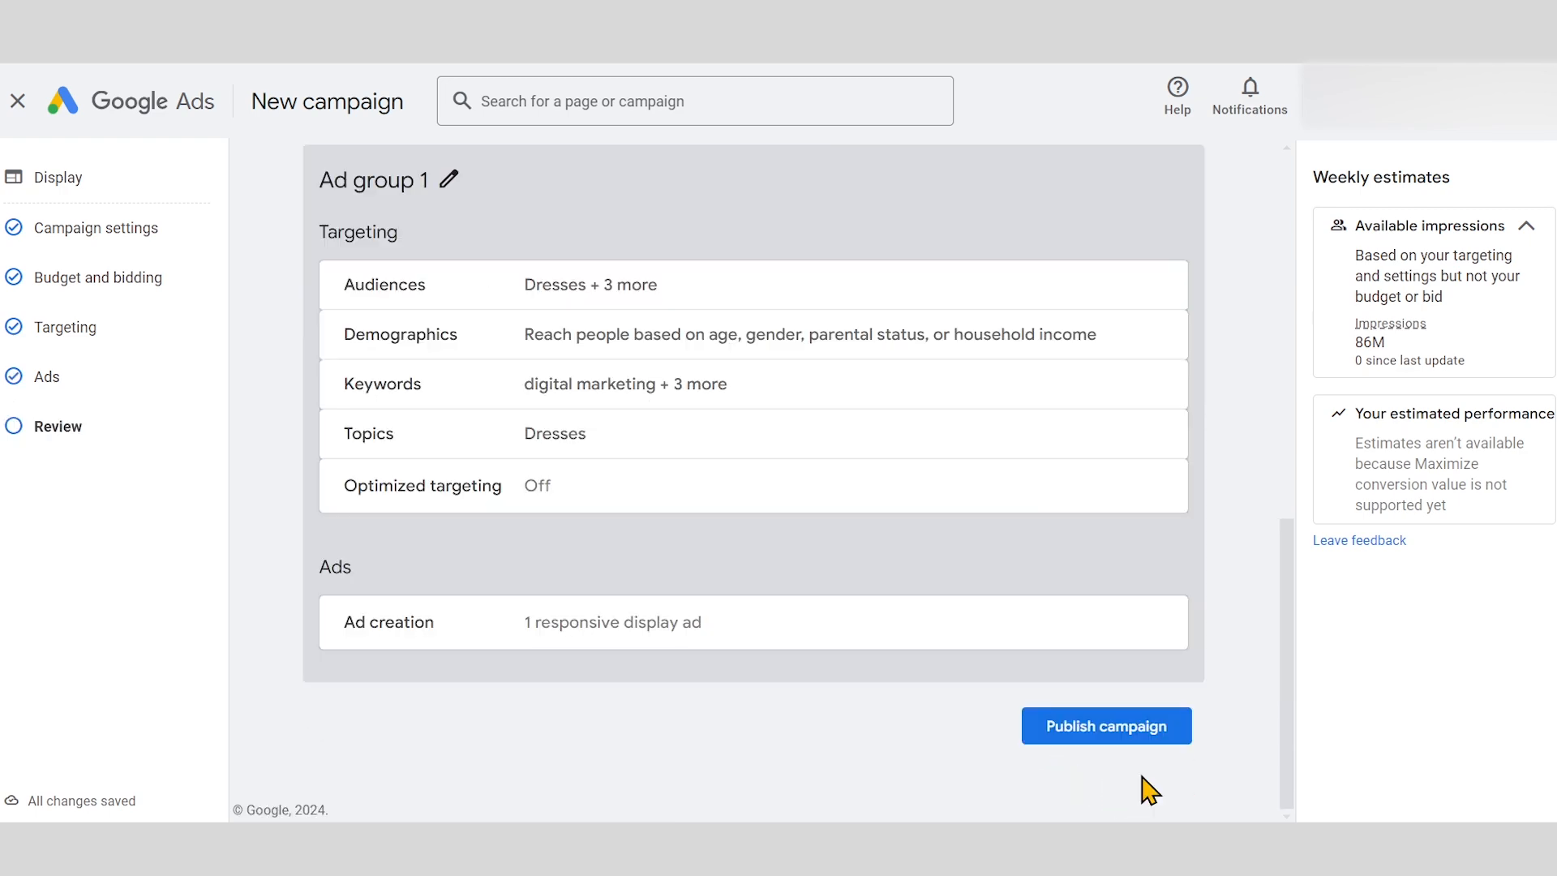
pyautogui.scroll(1, 1146, 786)
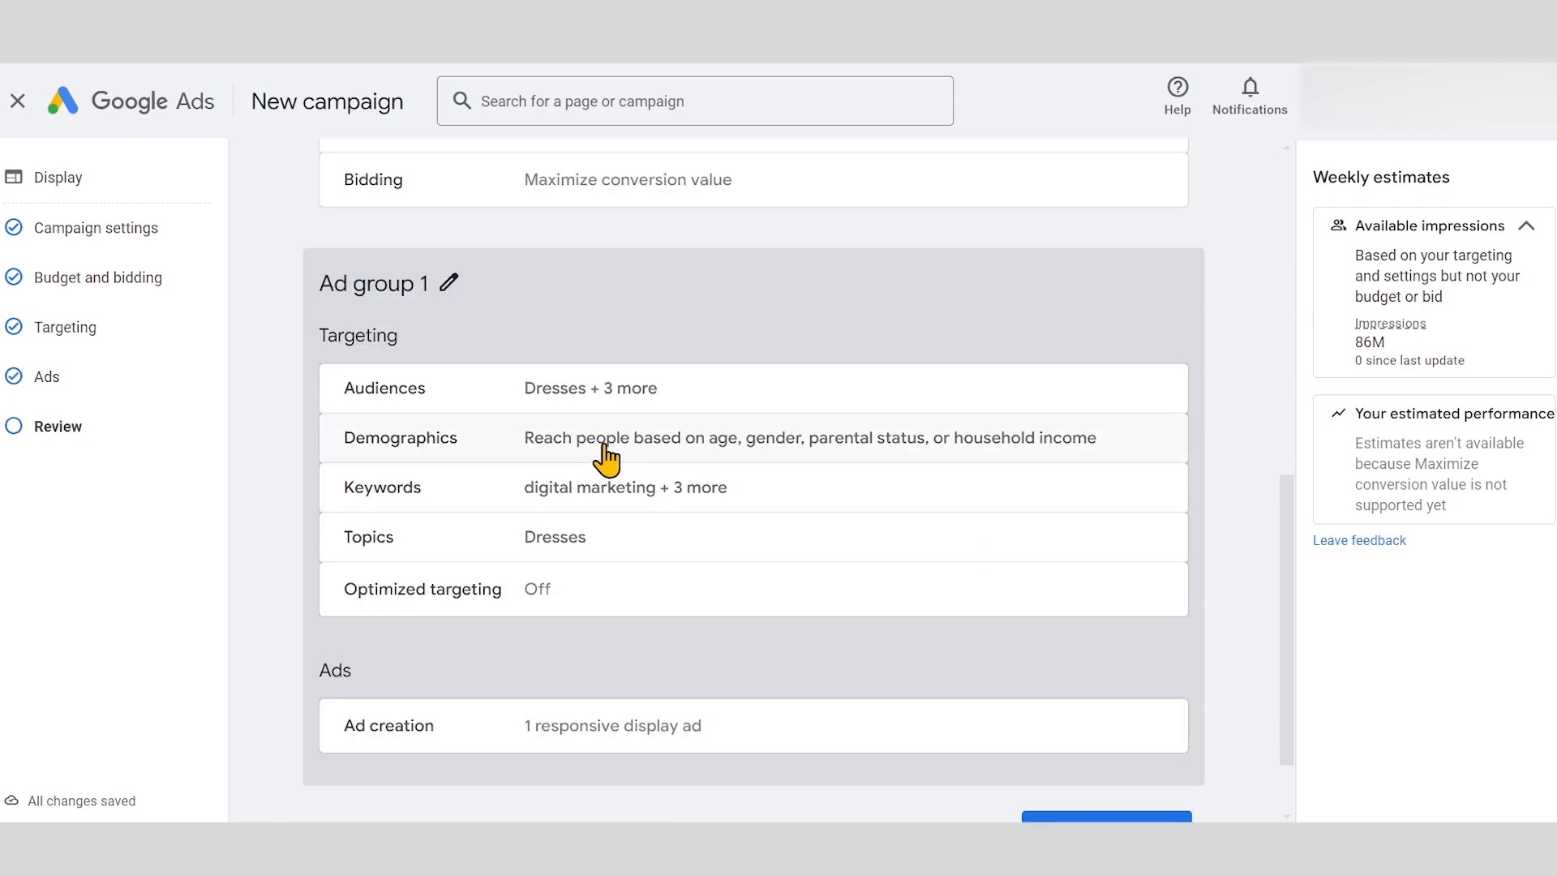
pyautogui.scroll(10, 609, 455)
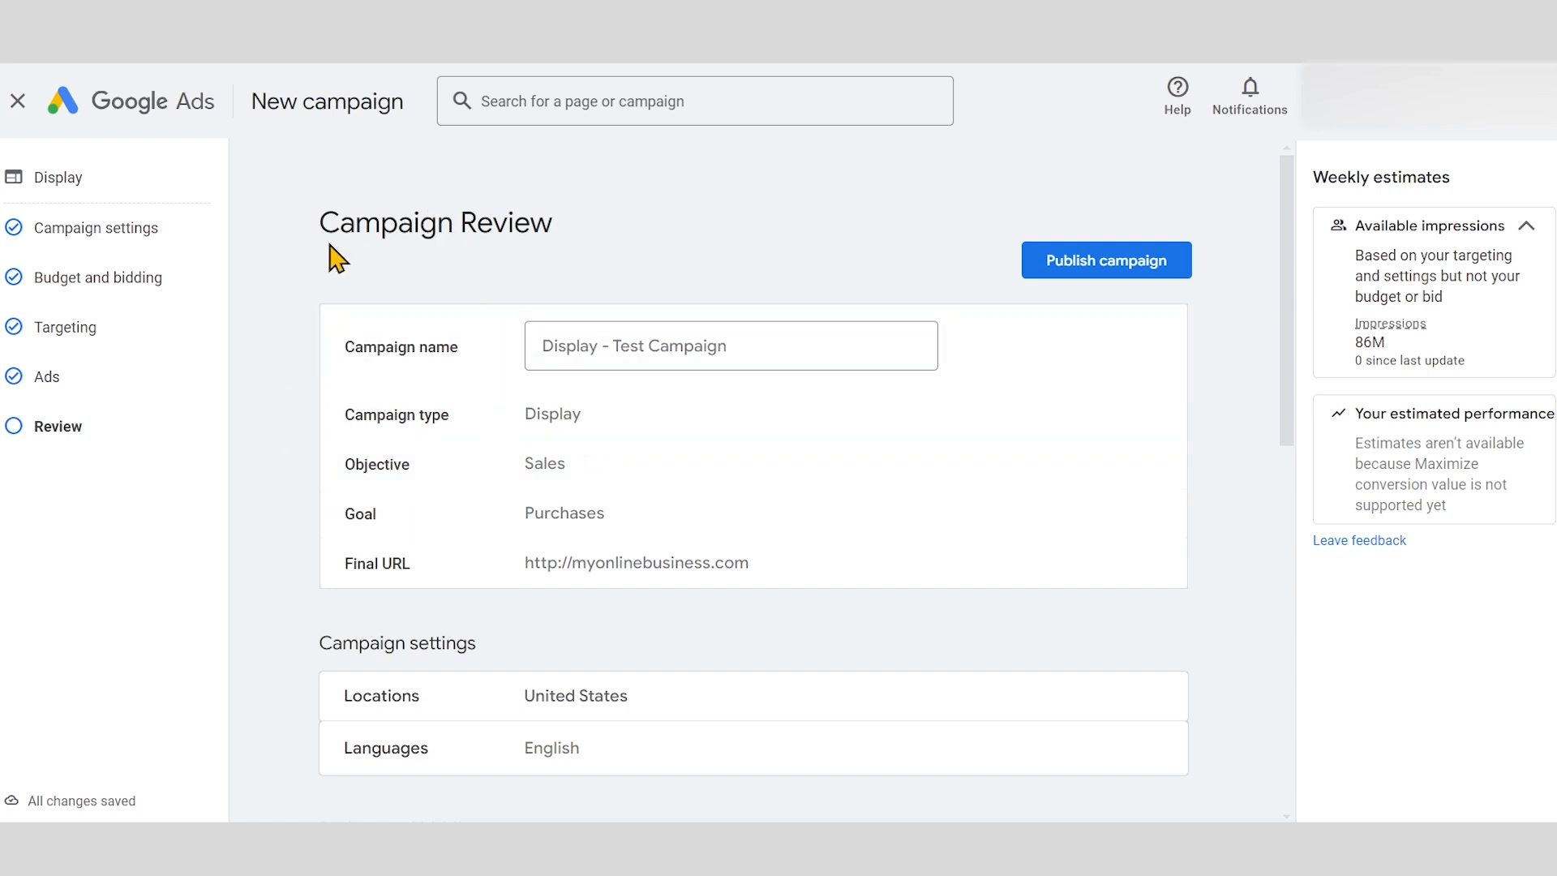
pyautogui.scroll(-1, 490, 240)
pyautogui.scroll(-1, 519, 317)
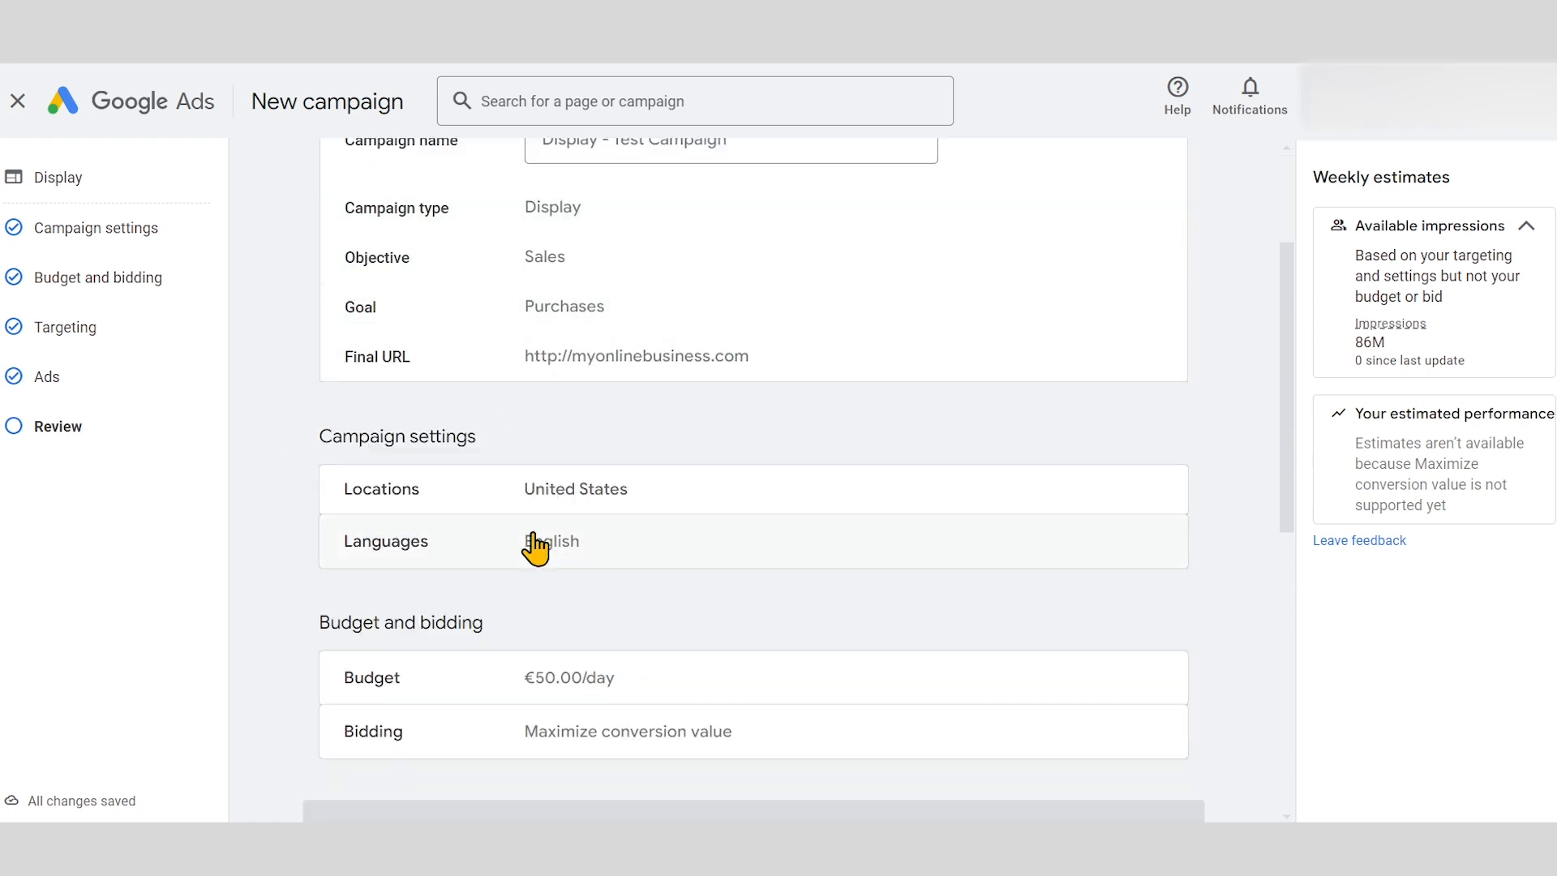
pyautogui.scroll(-2, 545, 380)
pyautogui.scroll(-4, 301, 435)
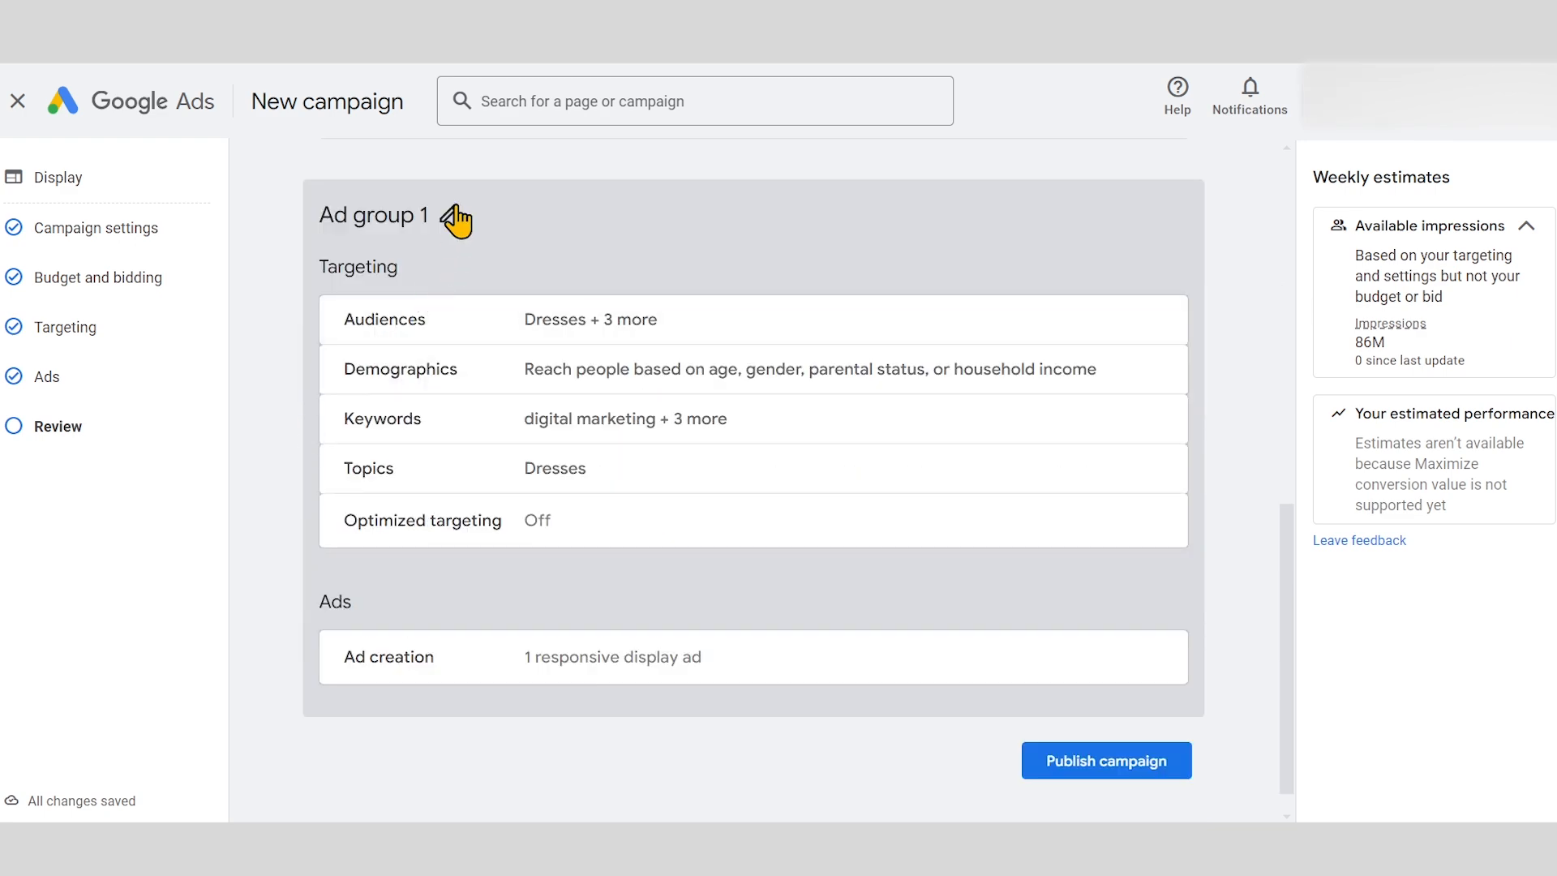
# Rename the ad group to "Display - Test Campaign - Ad Group 1"
pyautogui.click(454, 217)
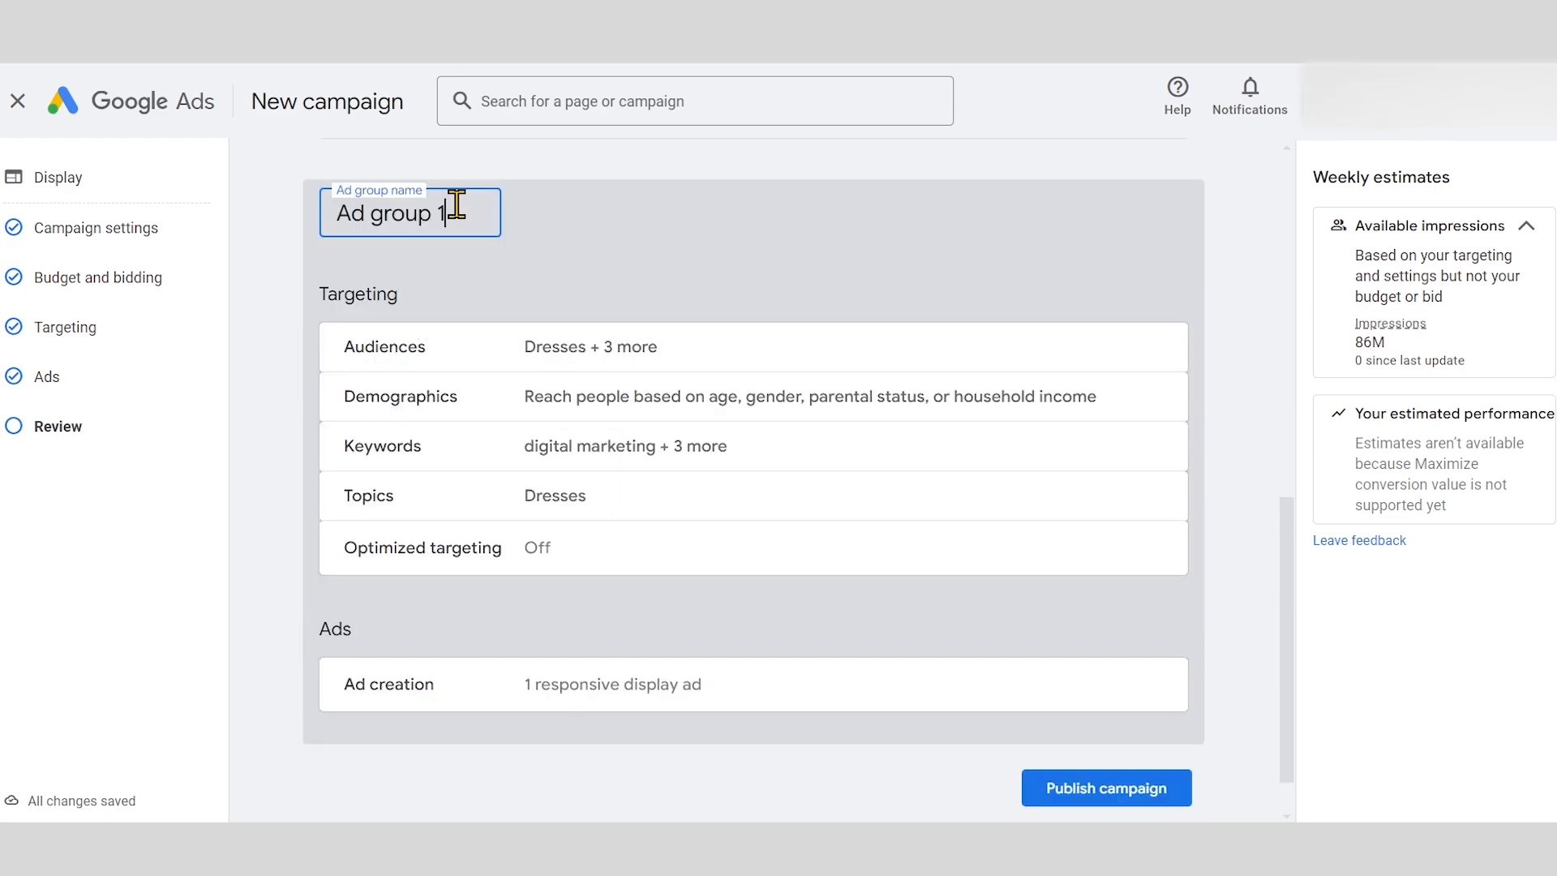
pyautogui.tripleClick(459, 205)
pyautogui.write('D')
pyautogui.write('isplay - Test Campaign -')
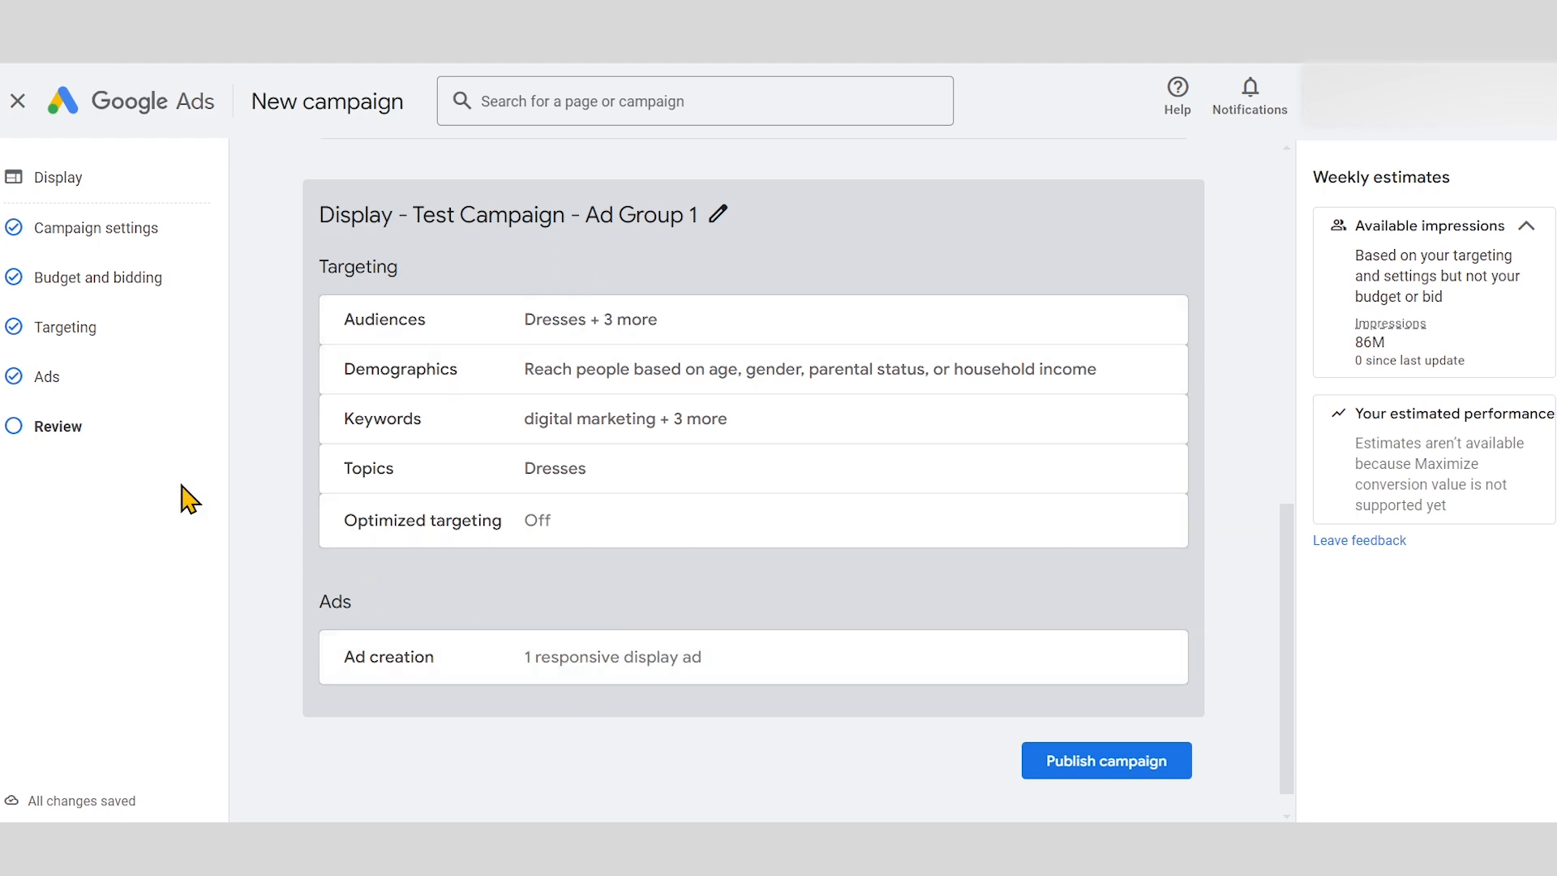
# Publish the reviewed campaign and select Display - Test Campaign in the campaign list
pyautogui.scroll(-1, 914, 659)
pyautogui.scroll(5, 686, 519)
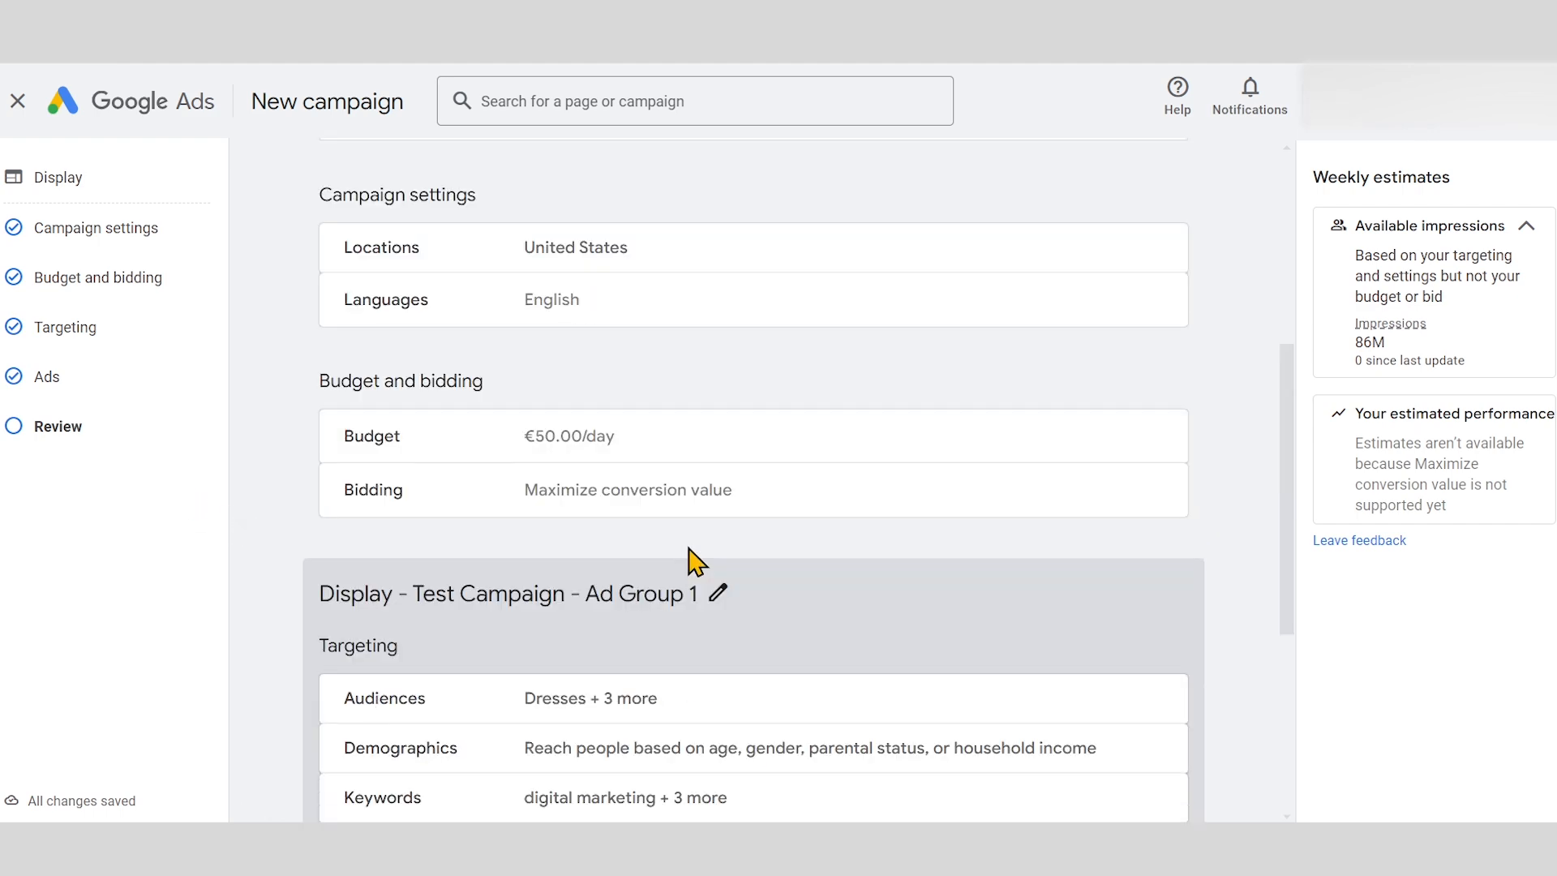
pyautogui.scroll(5, 750, 556)
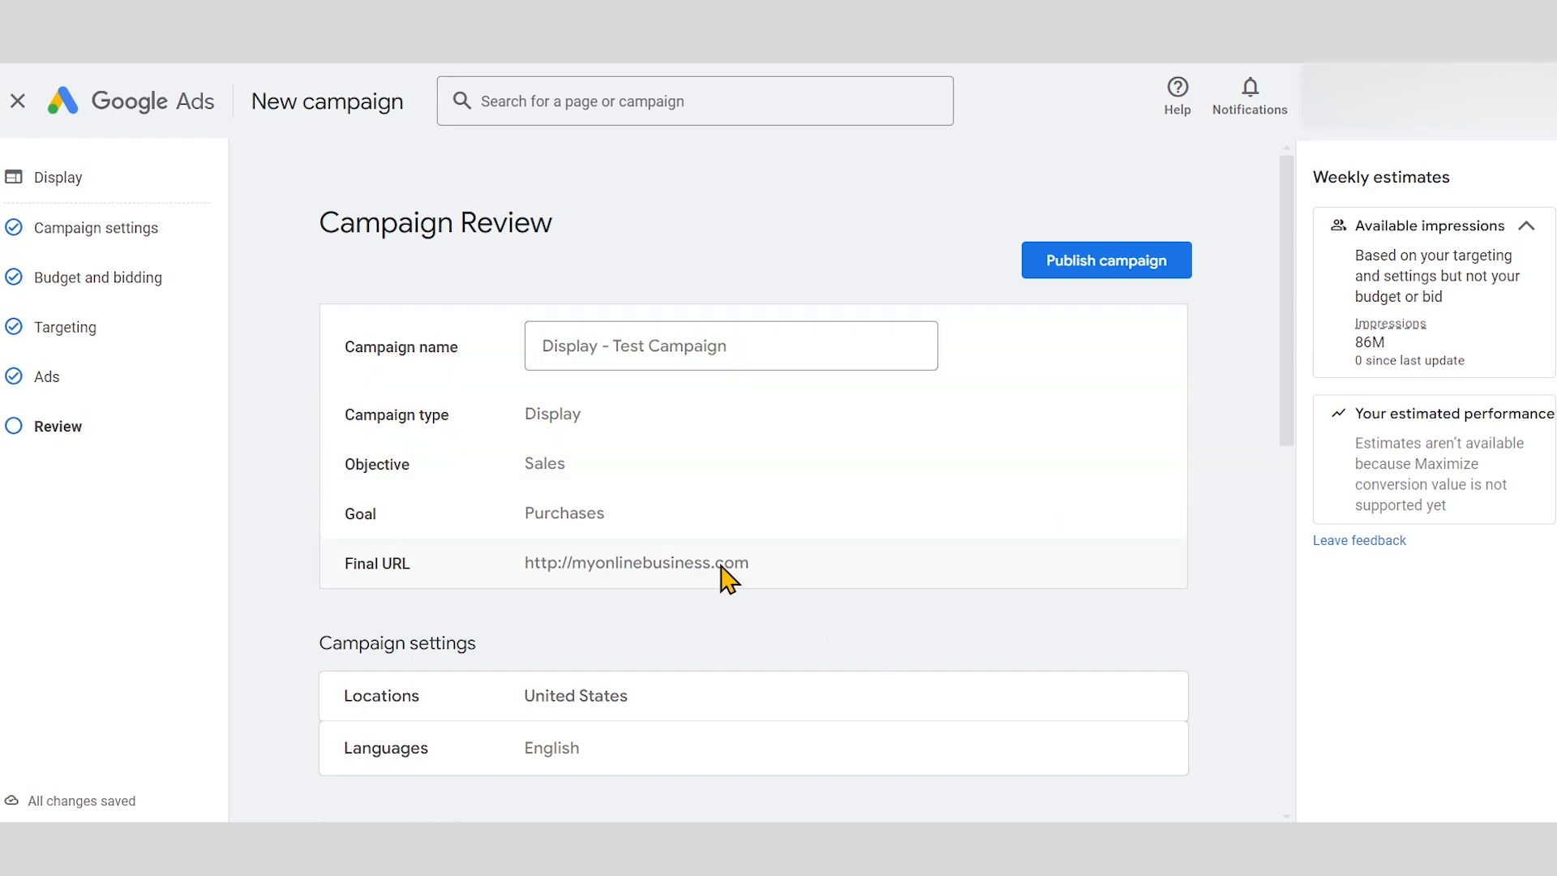
pyautogui.scroll(-10, 721, 574)
pyautogui.click(1088, 734)
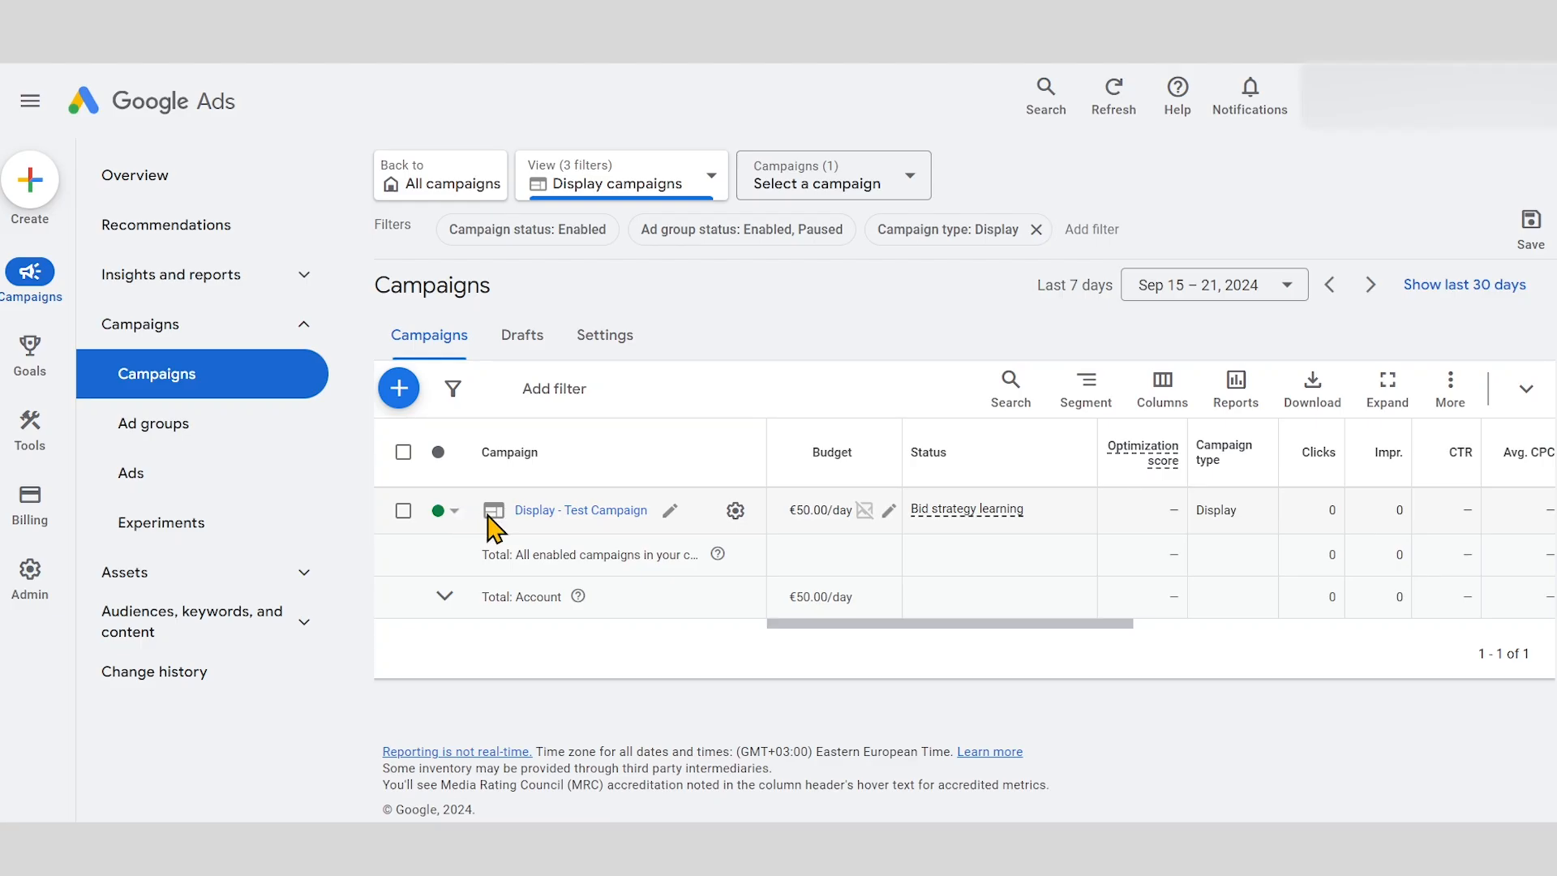
pyautogui.click(404, 510)
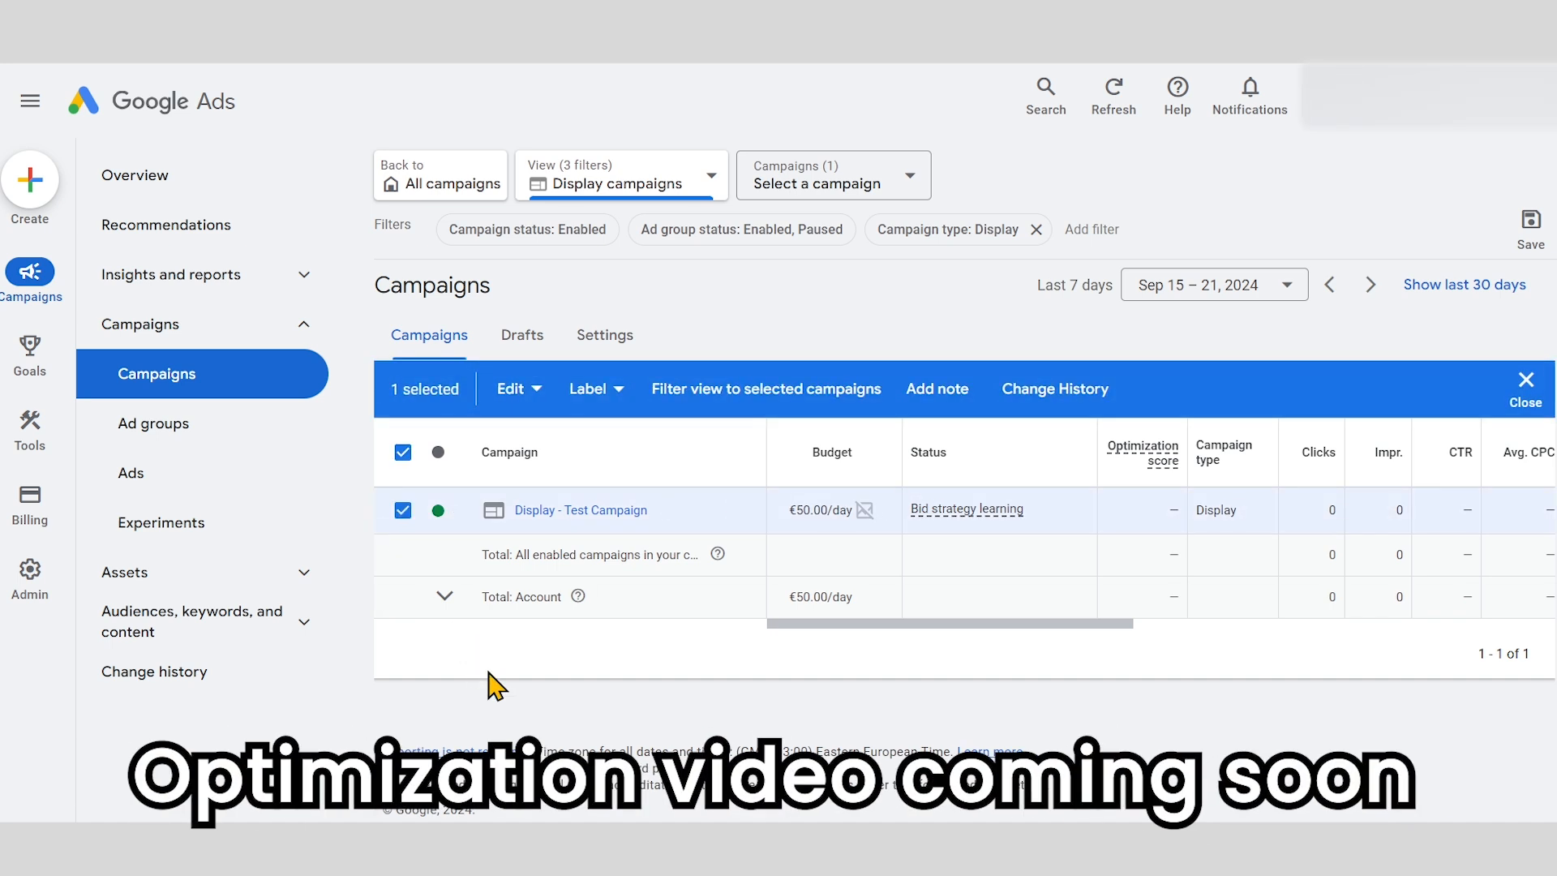